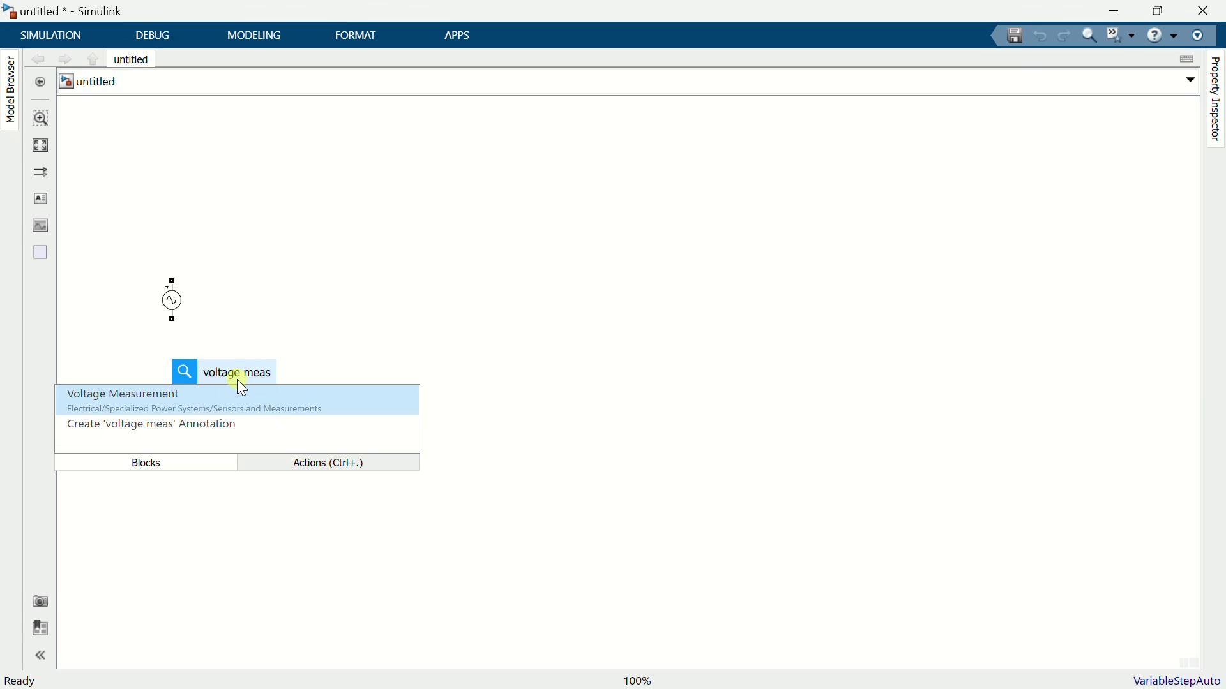
Add a Voltage Measurement block and wire its two inputs across the AC voltage source
key(Return)
mouse_move(238, 379)
mouse_down()
mouse_move(273, 291)
mouse_move(249, 306)
mouse_move(180, 274)
mouse_move(173, 287)
mouse_move(224, 309)
mouse_move(194, 371)
mouse_up()
drag(193, 261, 195, 249)
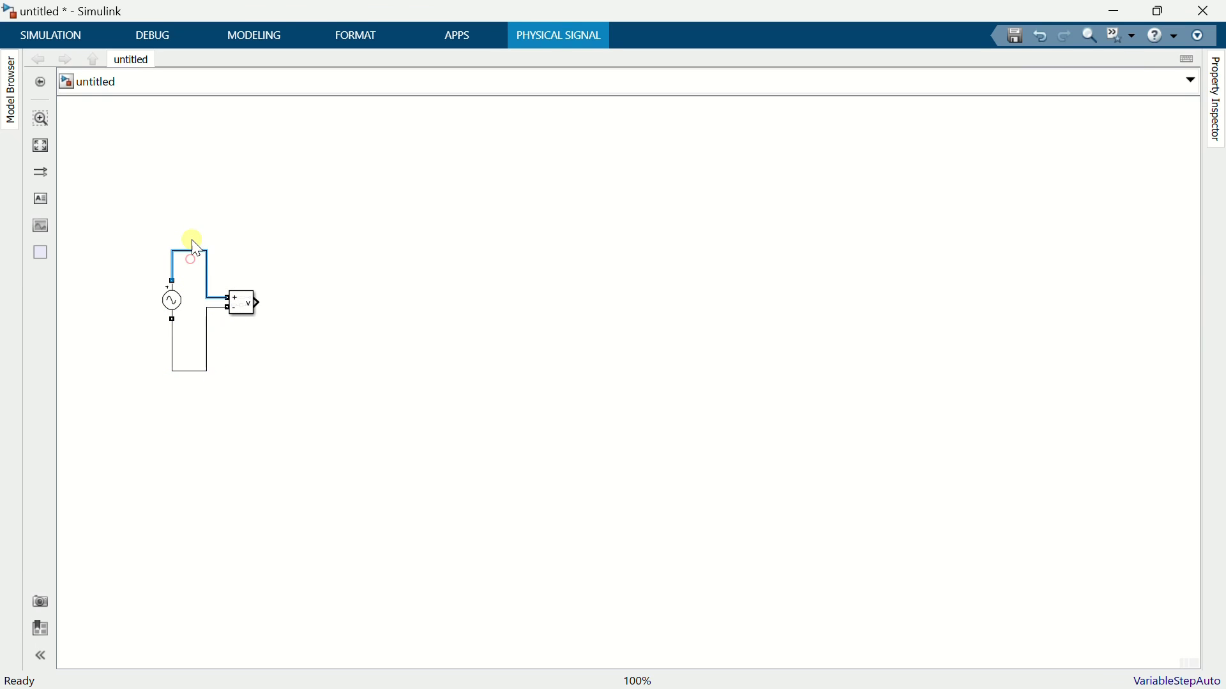
Add a Current Measurement block above the voltage measurement and connect its positive terminal to the source's upper wire
click(305, 244)
text(current)
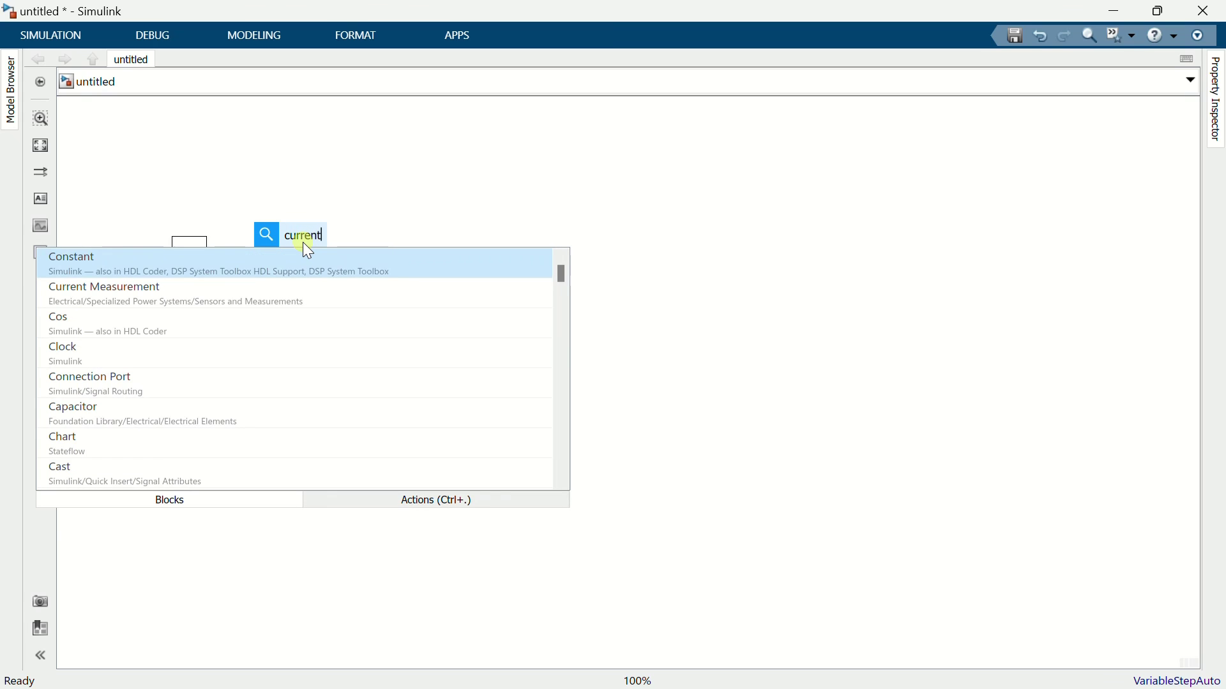
text( meas)
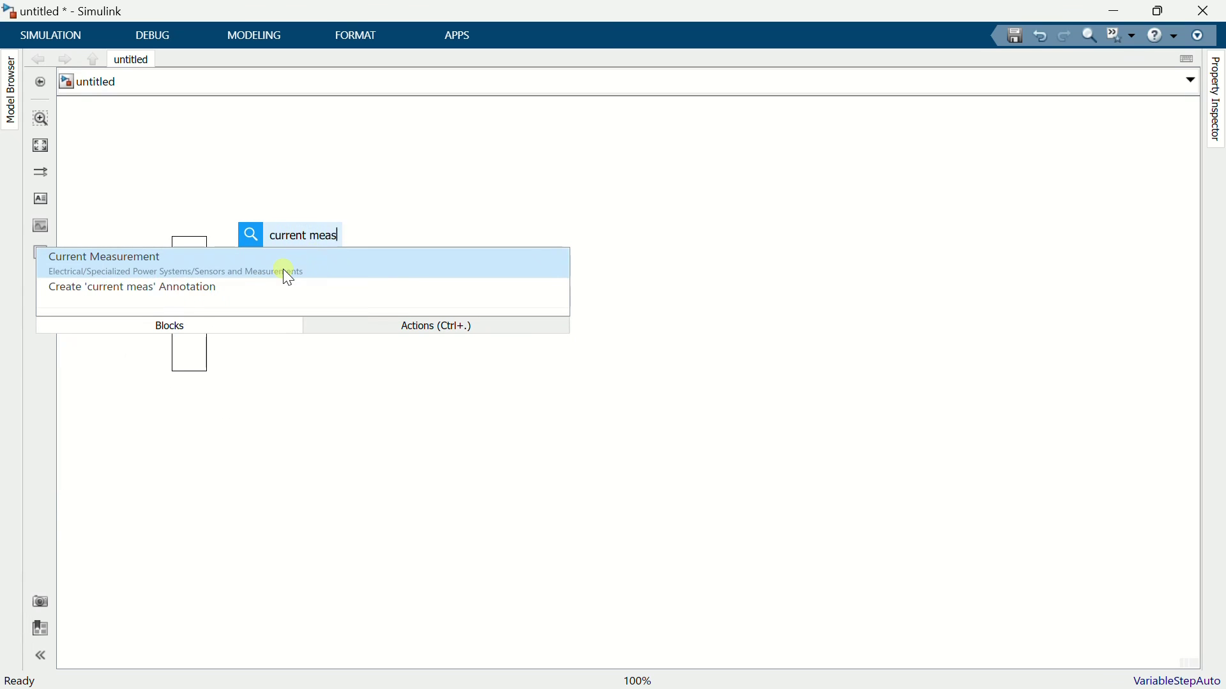
click(282, 270)
drag(298, 247, 174, 237)
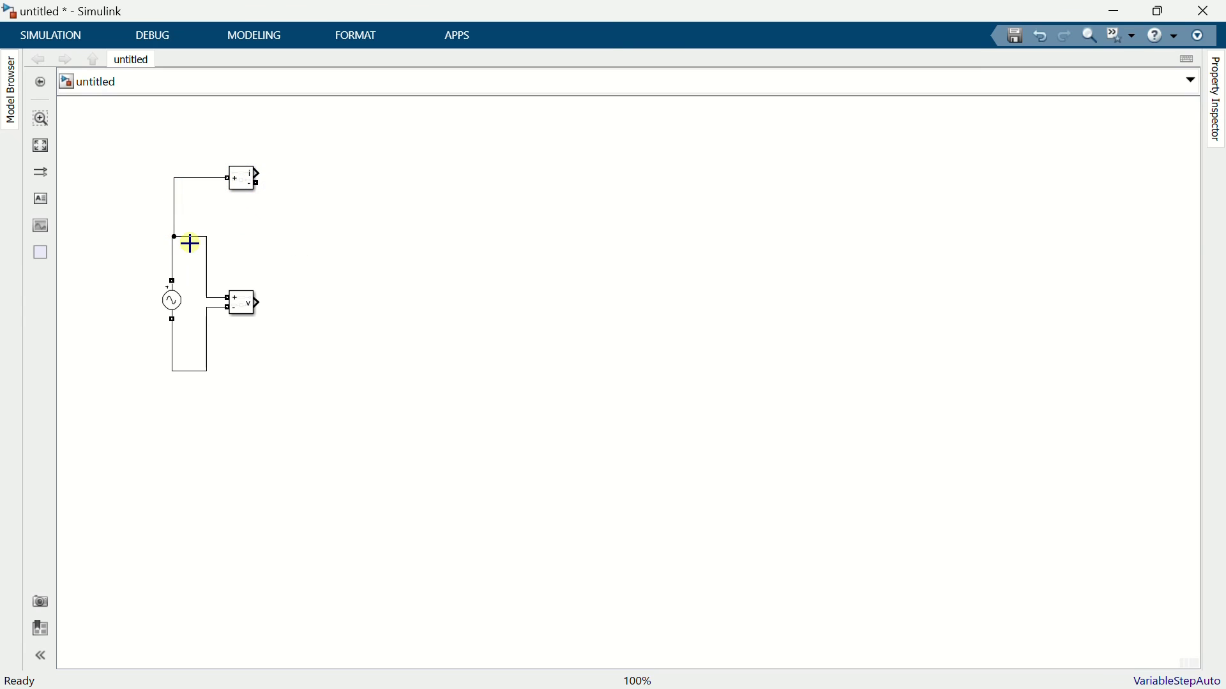
Add a Goto block to the source current measurement's signal output and set its tag to IL
text(got)
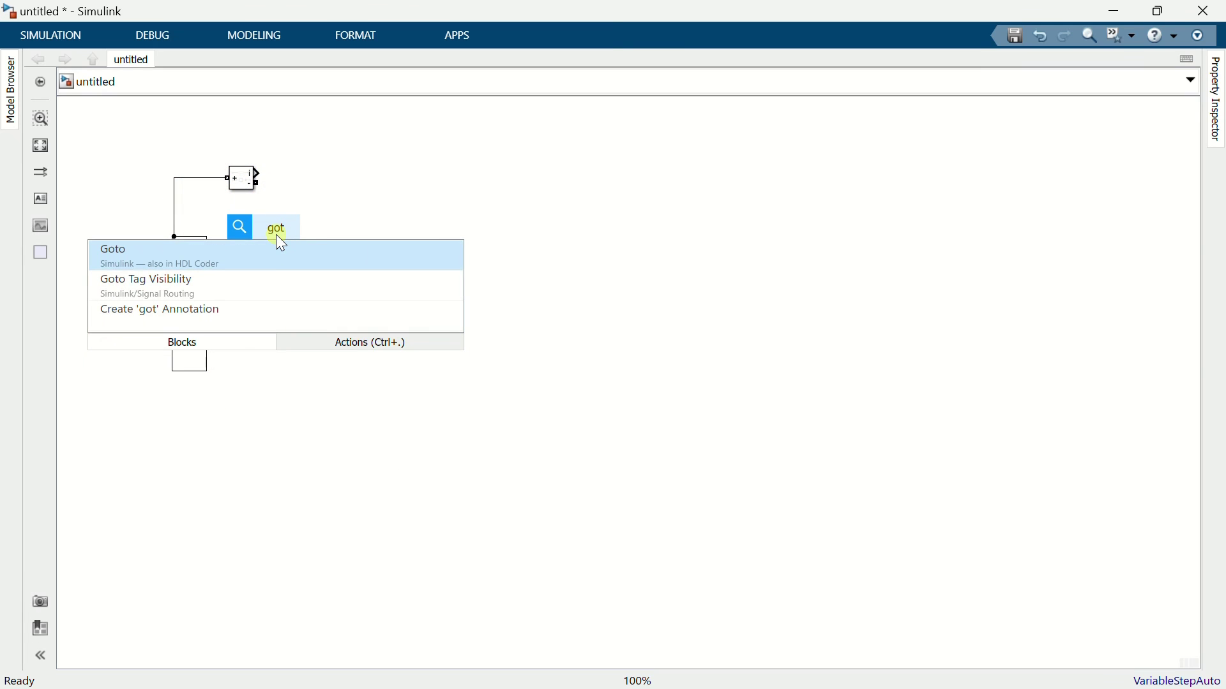
key(Return)
drag(283, 253, 258, 170)
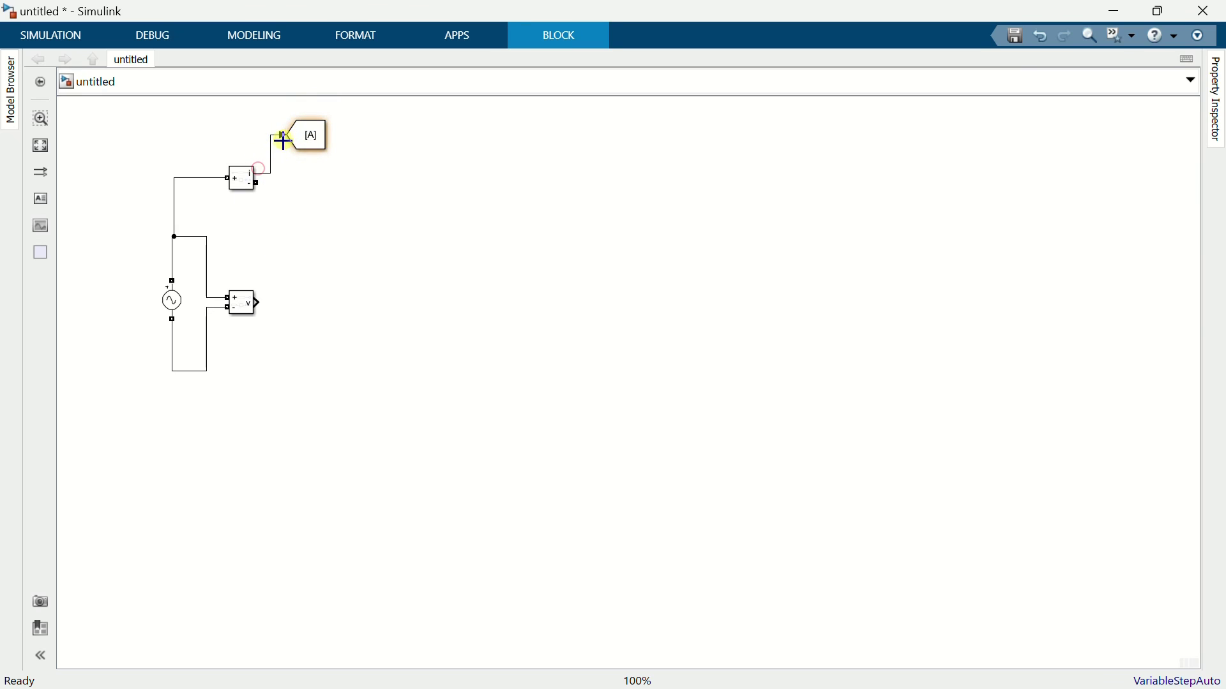
double_click(312, 150)
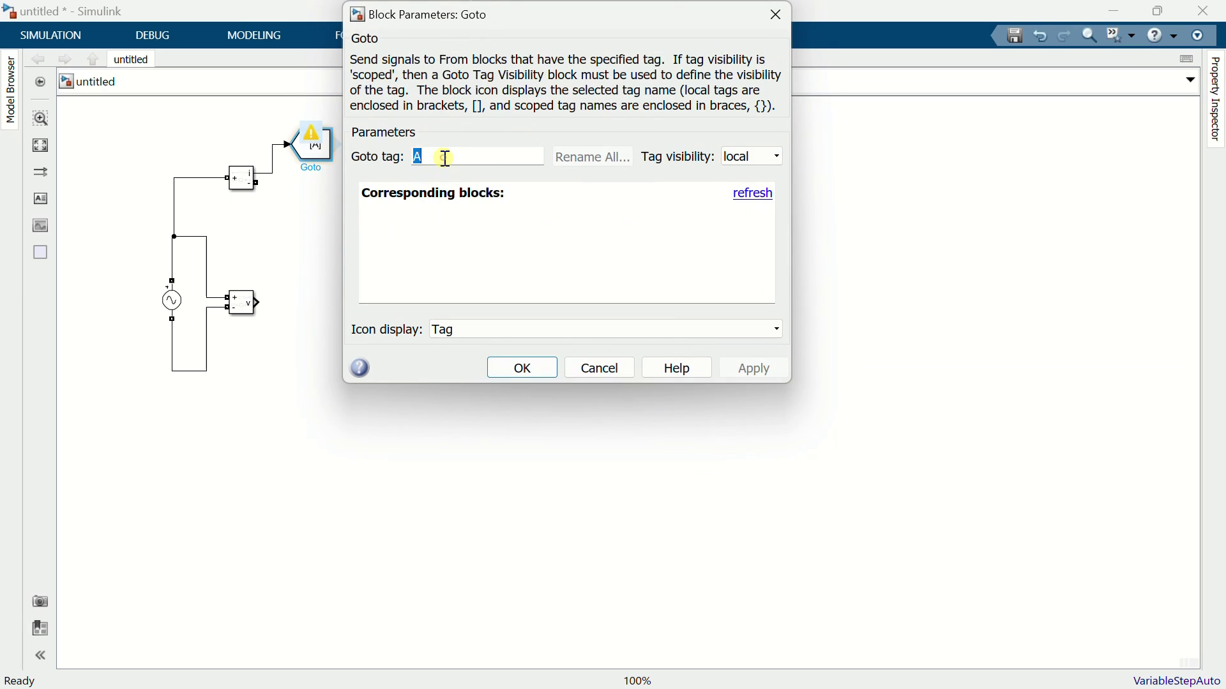
text(IL)
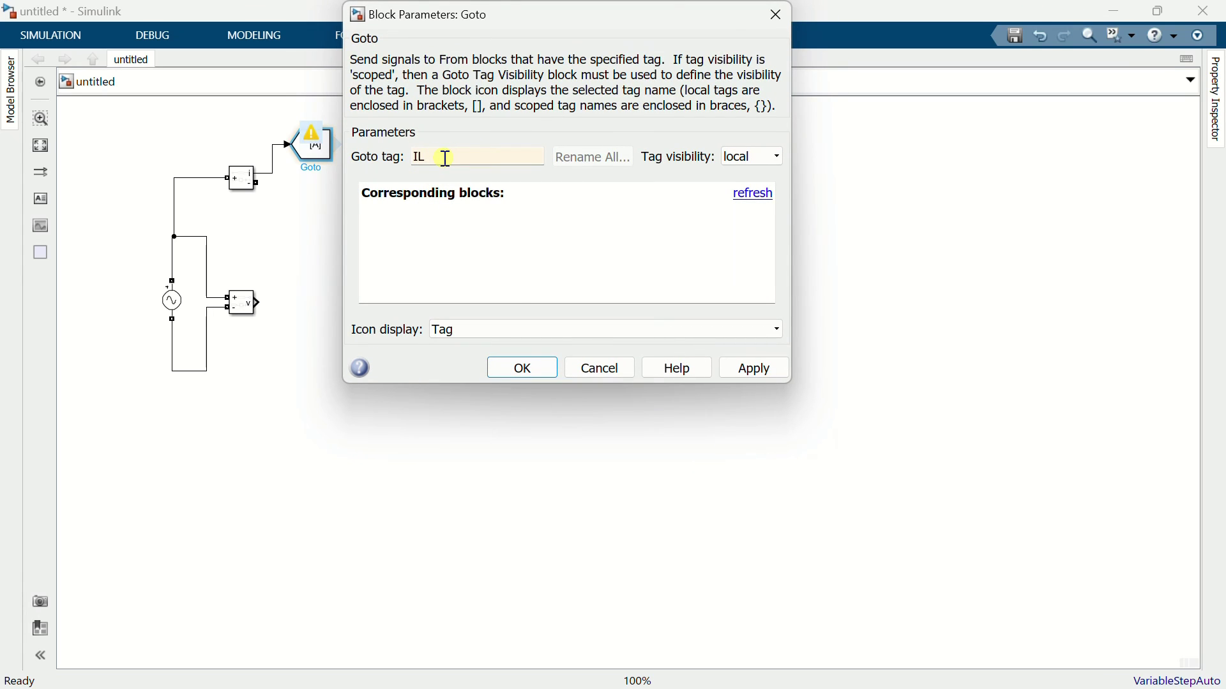
click(522, 369)
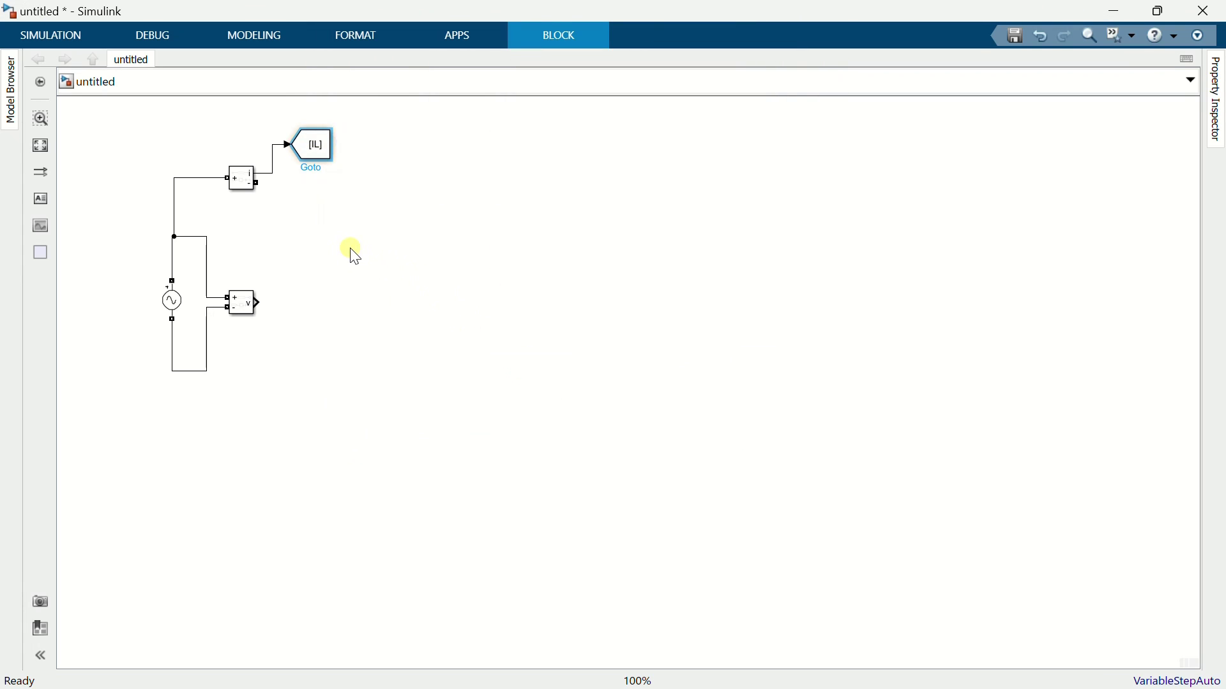
Add a Series RLC Branch block and align it with the negative terminal of the source current measurement
double_click(350, 249)
text(serie)
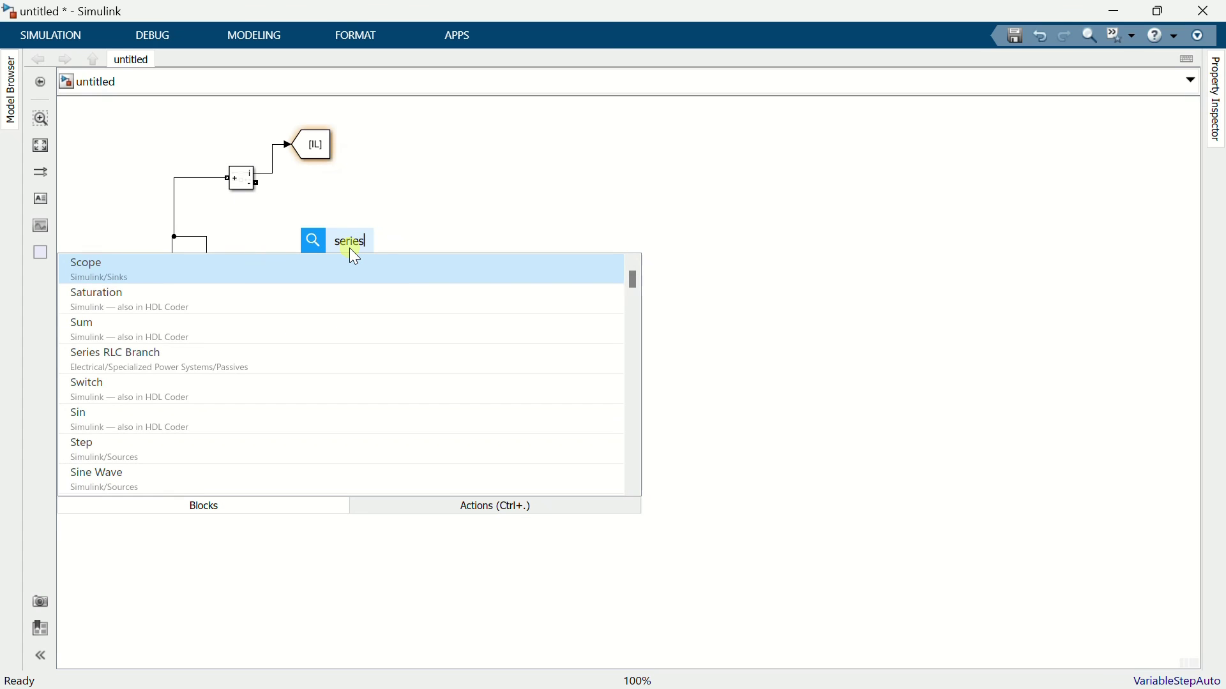
text(s)
click(263, 260)
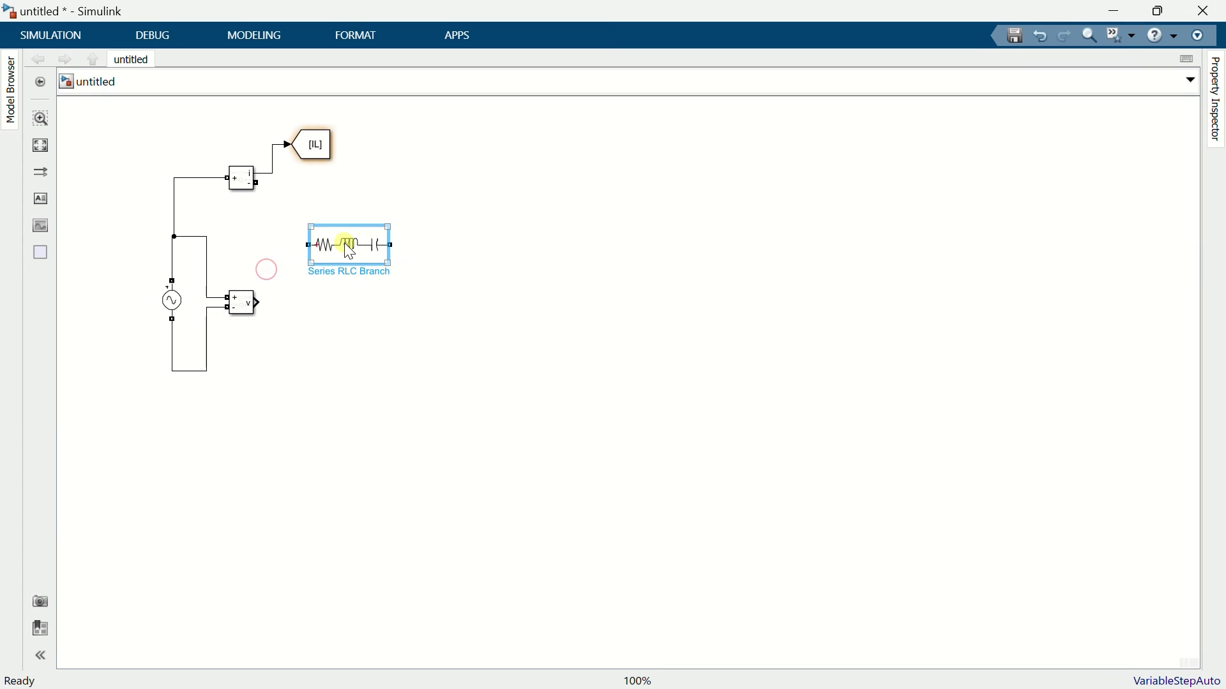
drag(344, 244, 403, 181)
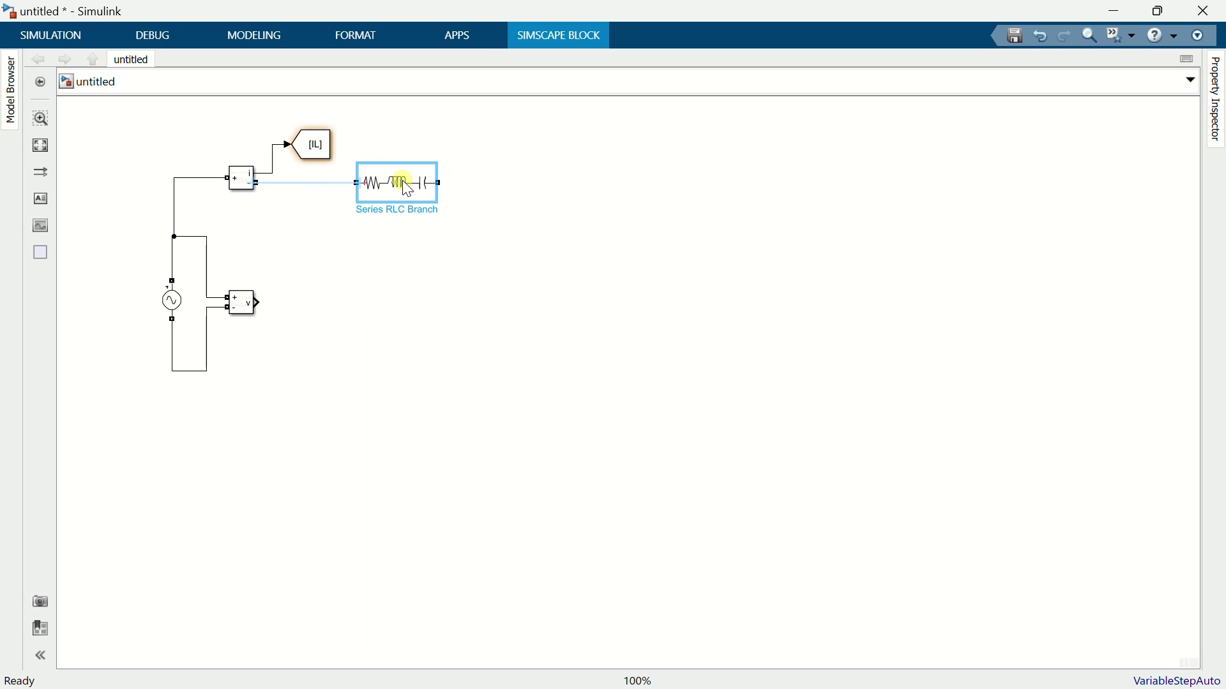
Set the series branch type to L with an inductance of 300e-6 H
double_click(402, 182)
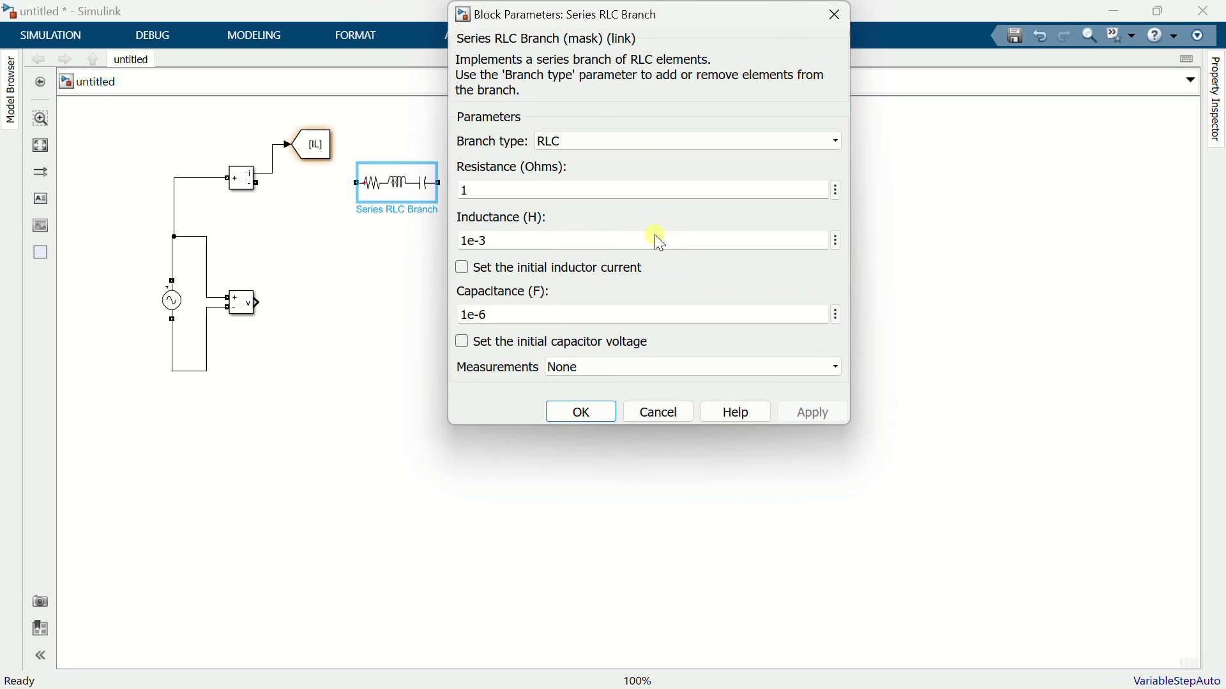
click(594, 142)
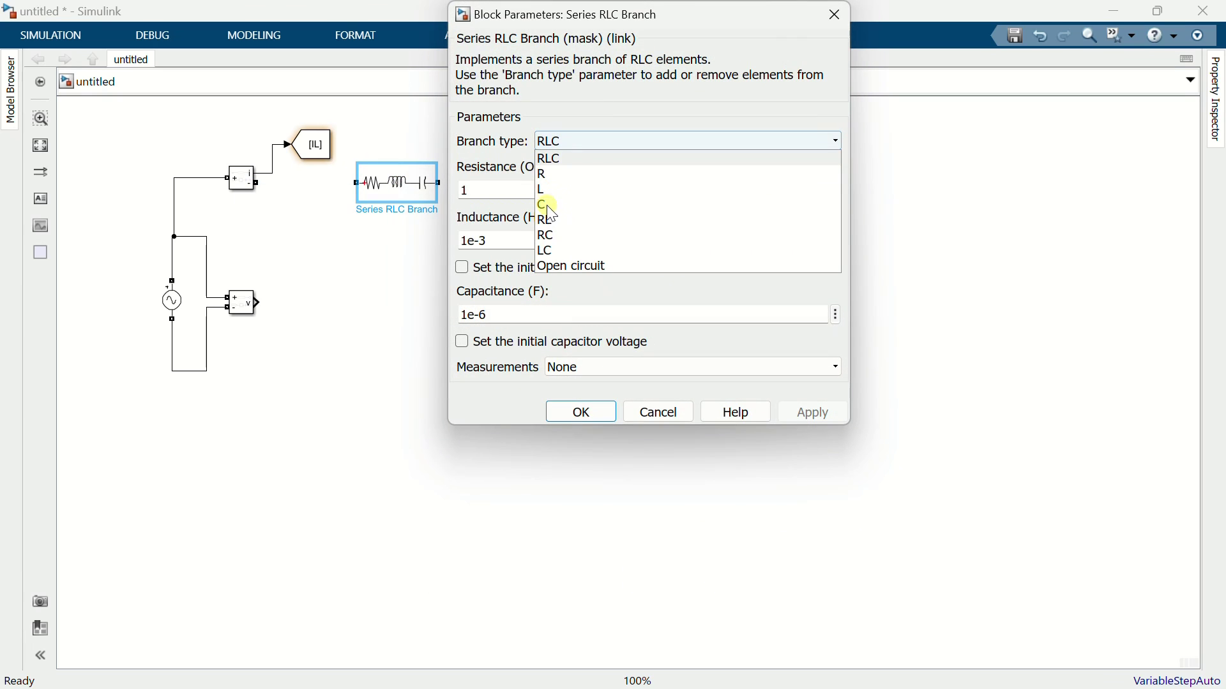
click(543, 191)
double_click(542, 190)
drag(485, 190, 452, 182)
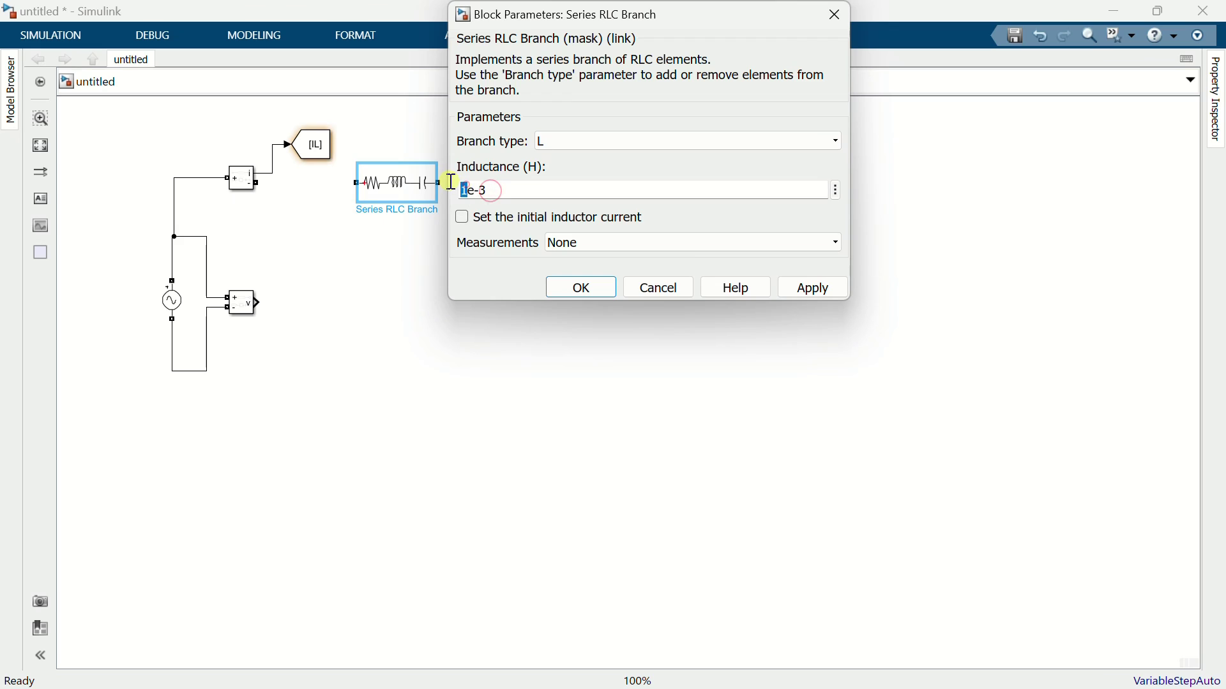
text(300)
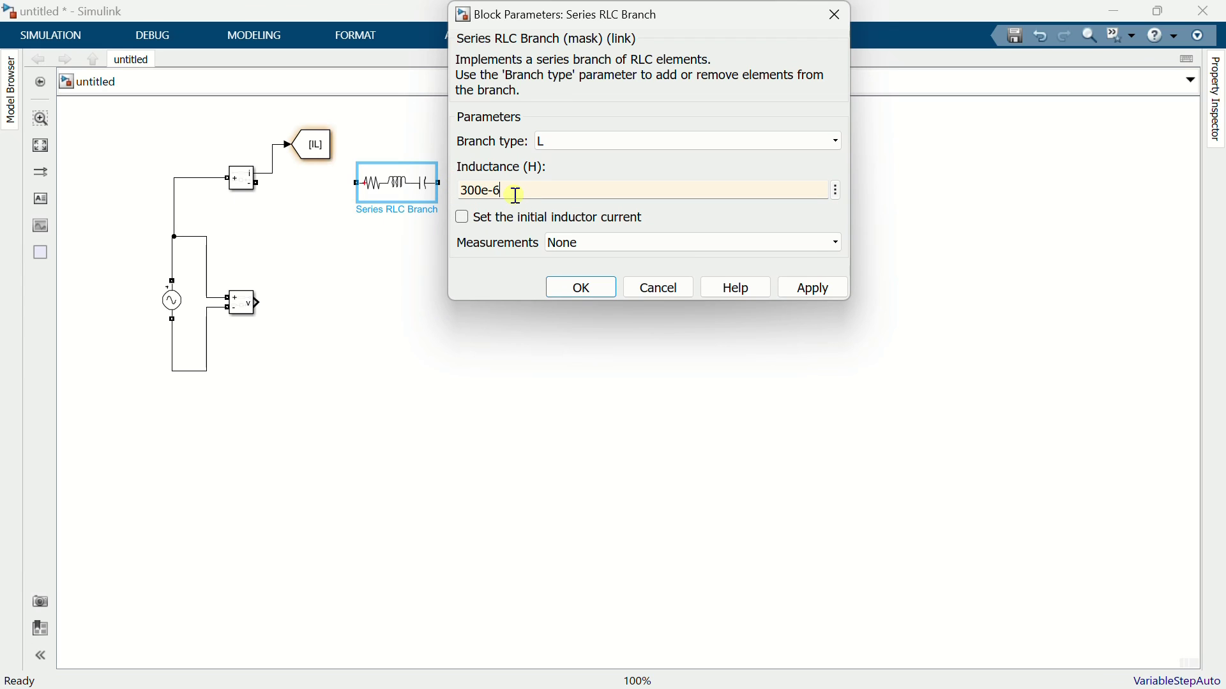
click(581, 286)
Wire the inductor to the source current measurement and connect a copy of it below from the same node
mouse_move(403, 189)
mouse_down()
mouse_move(396, 235)
mouse_move(258, 184)
mouse_up()
drag(357, 183, 307, 184)
mouse_move(397, 197)
mouse_down()
mouse_move(377, 186)
mouse_move(354, 223)
mouse_move(366, 222)
mouse_up()
Add a Current Measurement block in series after each of the two inductors
double_click(469, 306)
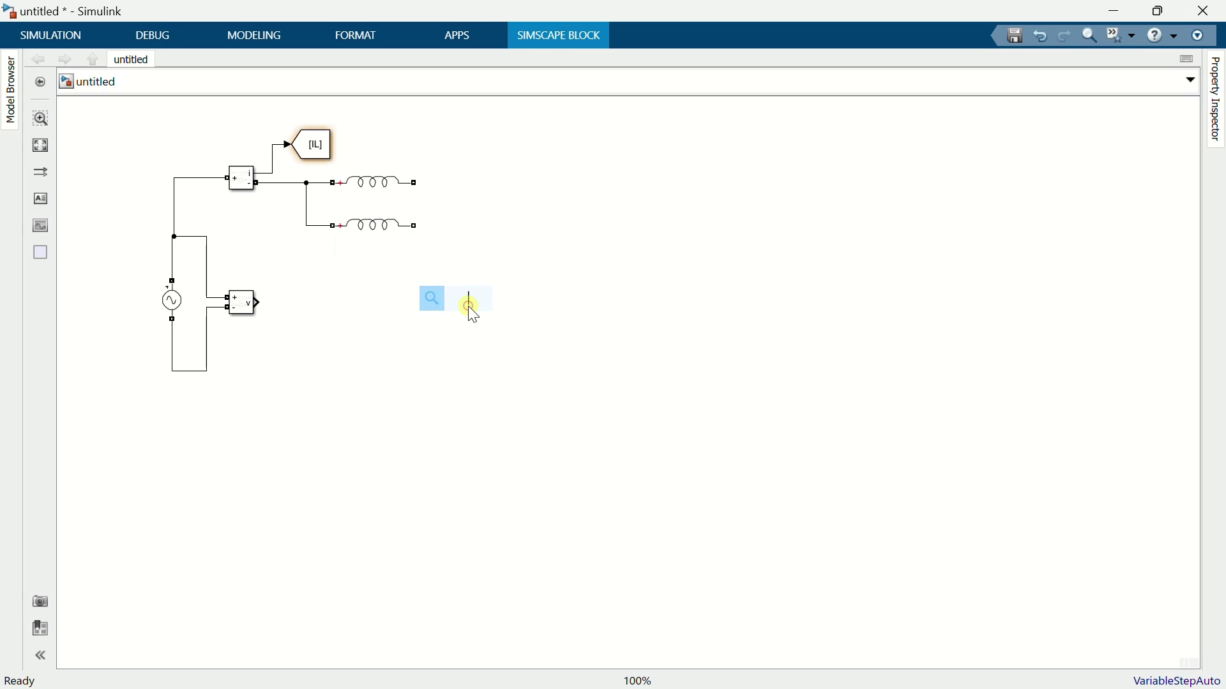
text(current)
click(486, 320)
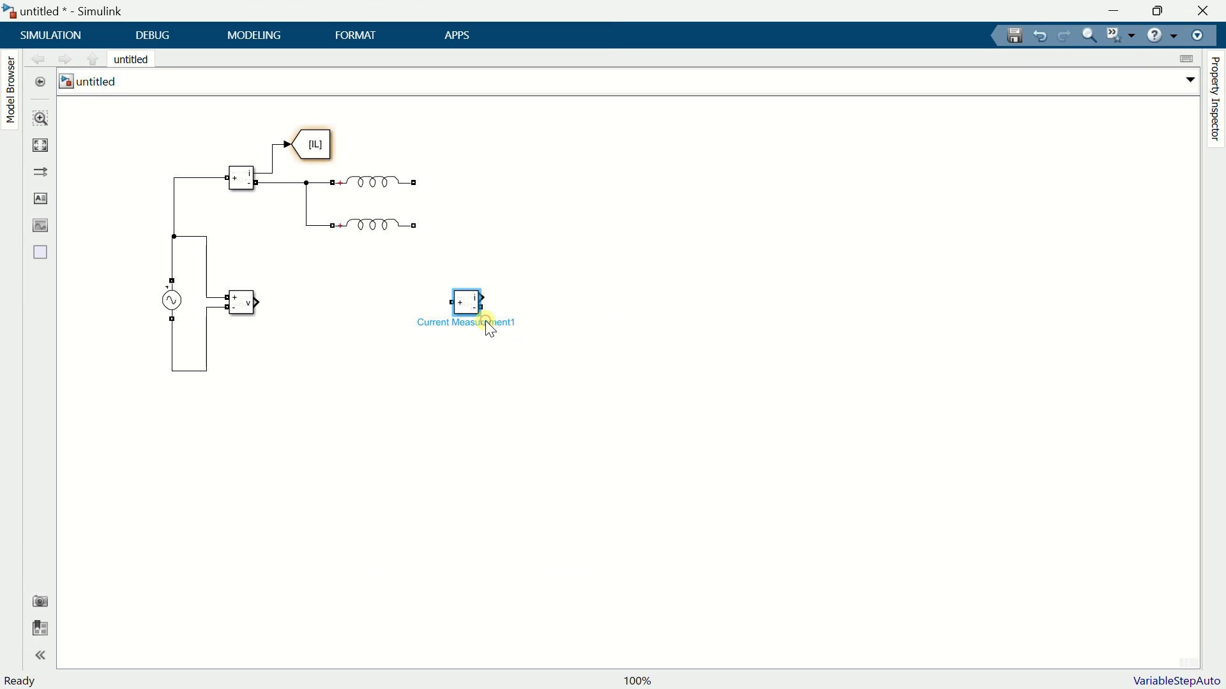
drag(479, 311, 461, 240)
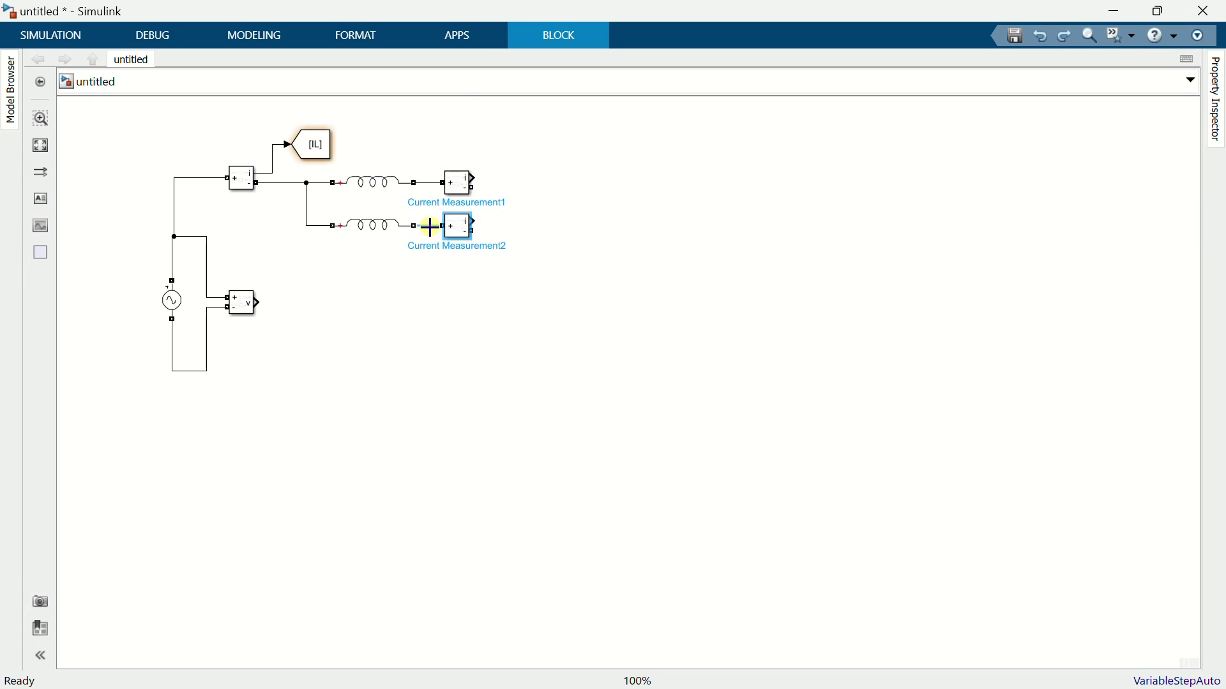
Add a Goto block to the signal output of each of the two inductor current measurements
click(484, 263)
double_click(504, 285)
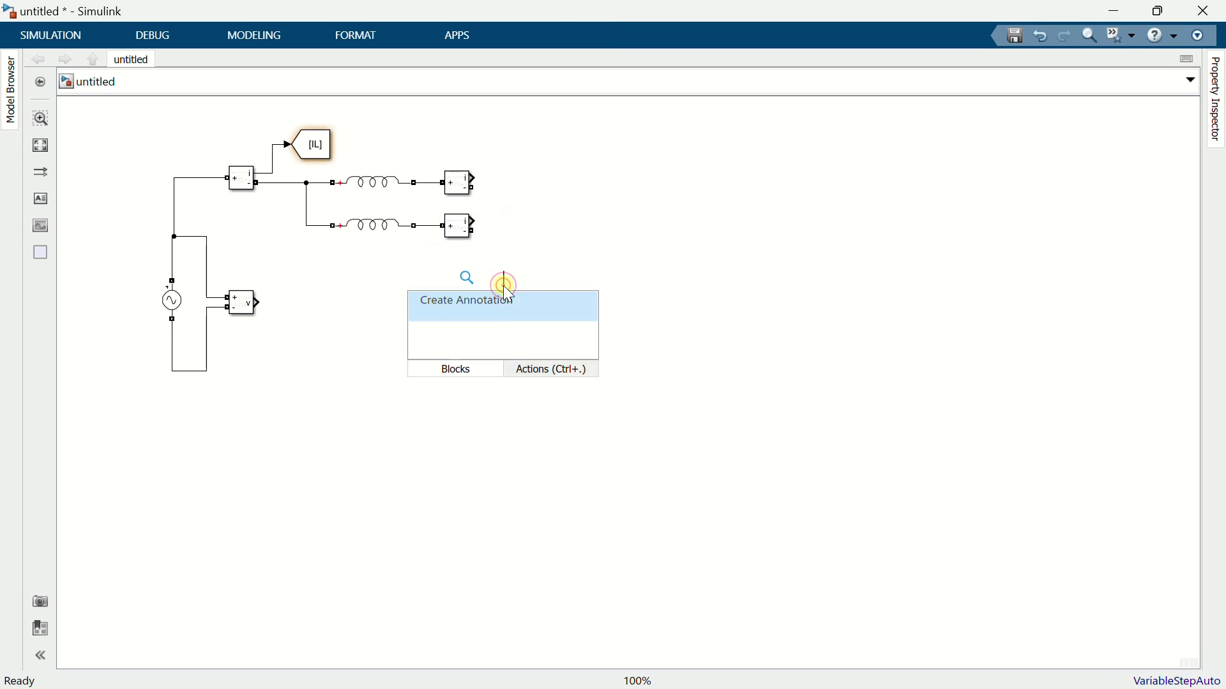
text(goto)
key(Return)
mouse_move(499, 298)
mouse_down()
mouse_move(510, 155)
mouse_move(473, 173)
mouse_move(492, 144)
mouse_up()
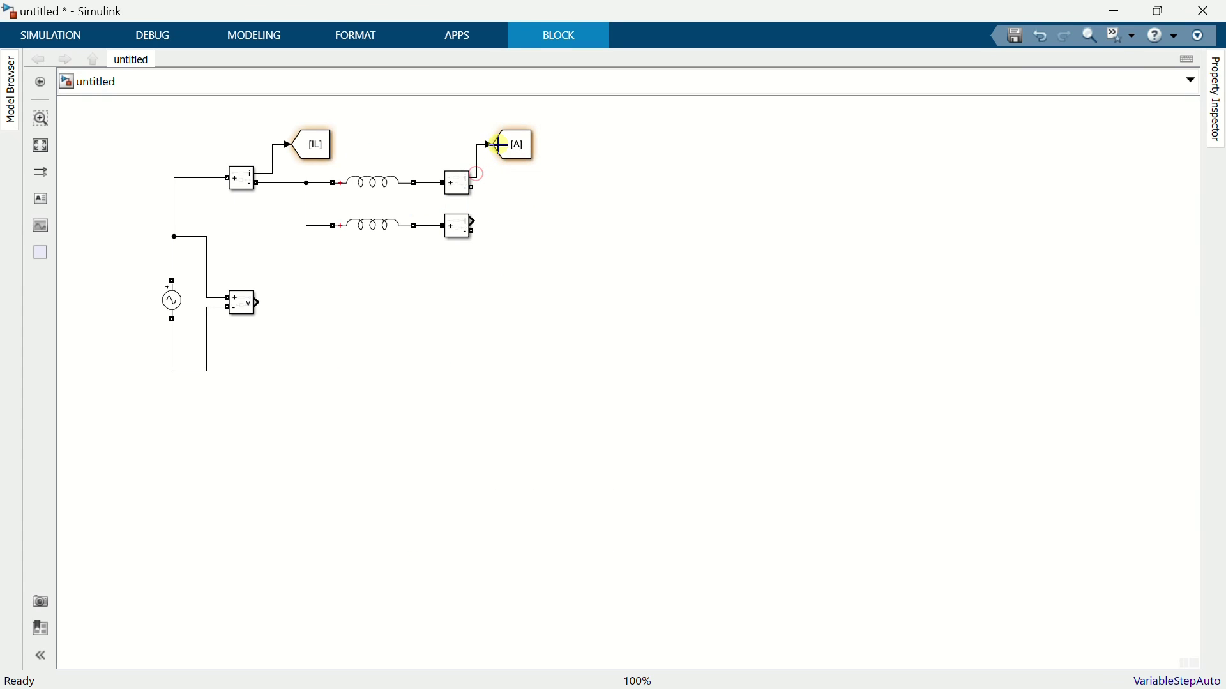
key(ctrl+c)
key(ctrl+v)
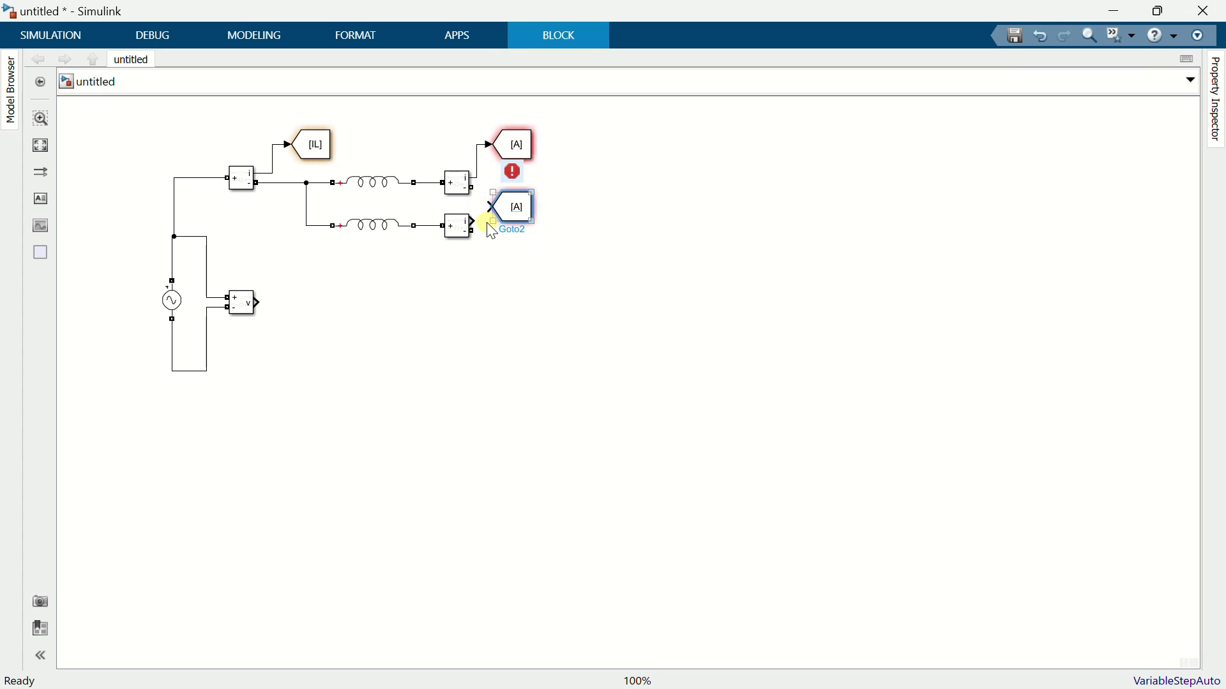
drag(474, 224, 493, 207)
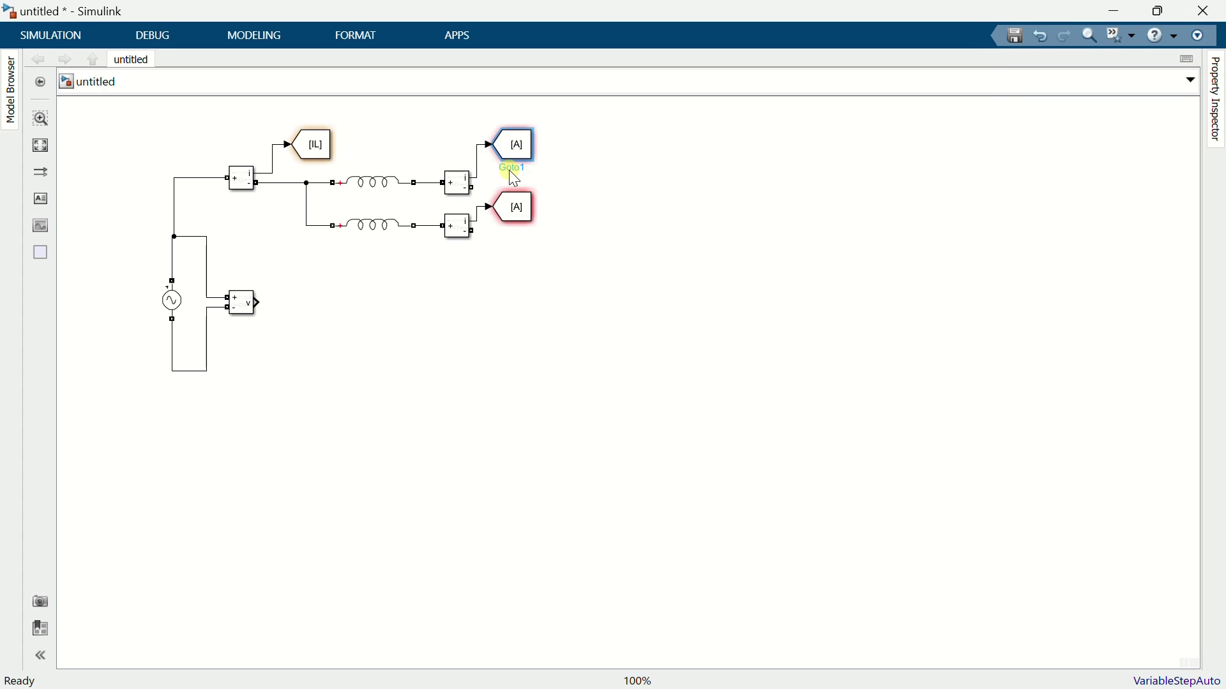
Set the tag of the upper inductor current's Goto block to IL1
double_click(528, 153)
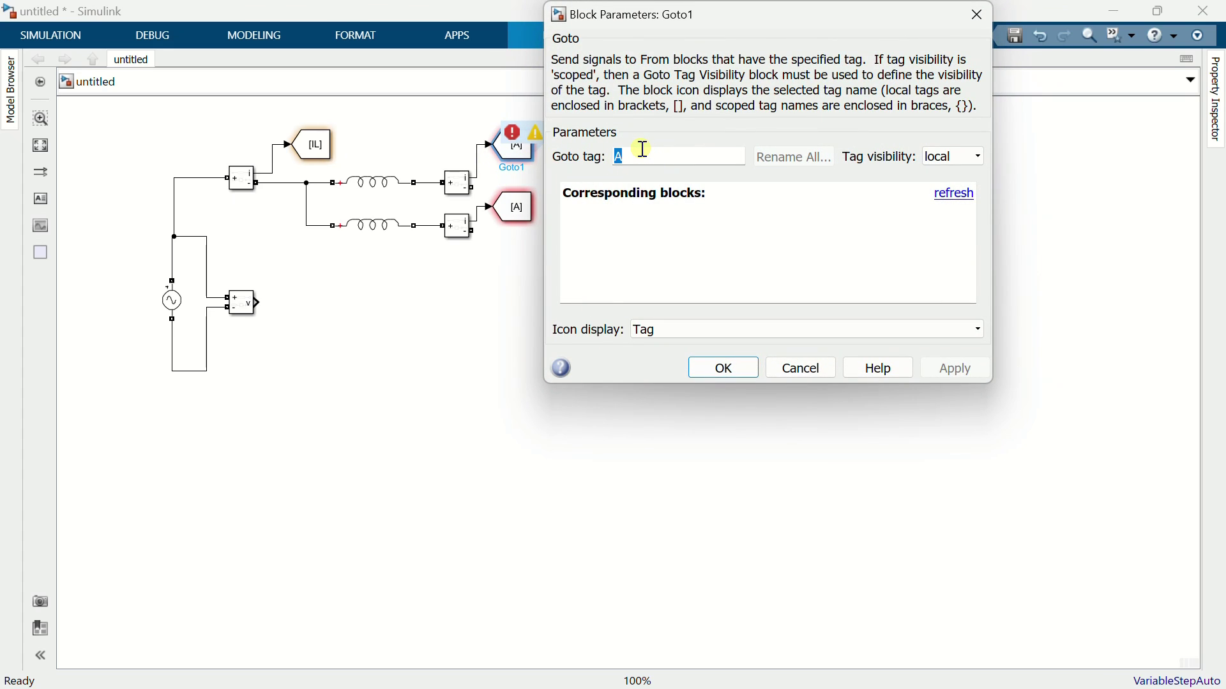
key(BackSpace)
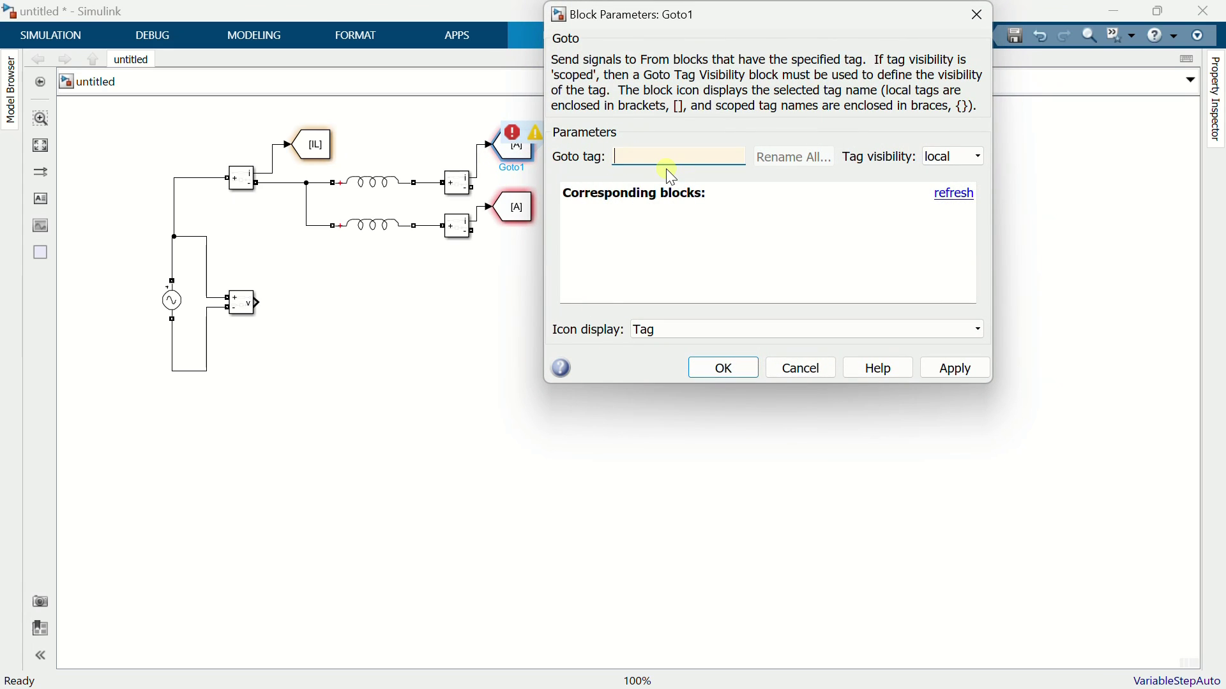
text(IL1)
click(725, 368)
Set the tag of the lower inductor current's Goto block to IL2
click(522, 217)
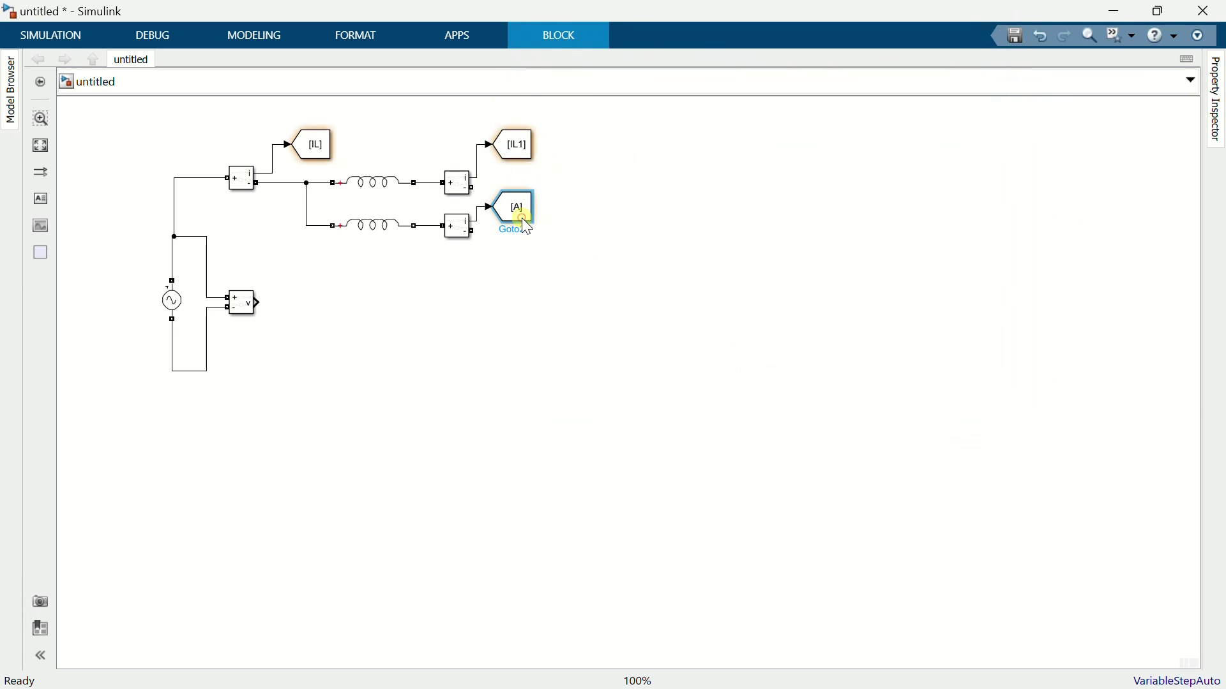
double_click(522, 217)
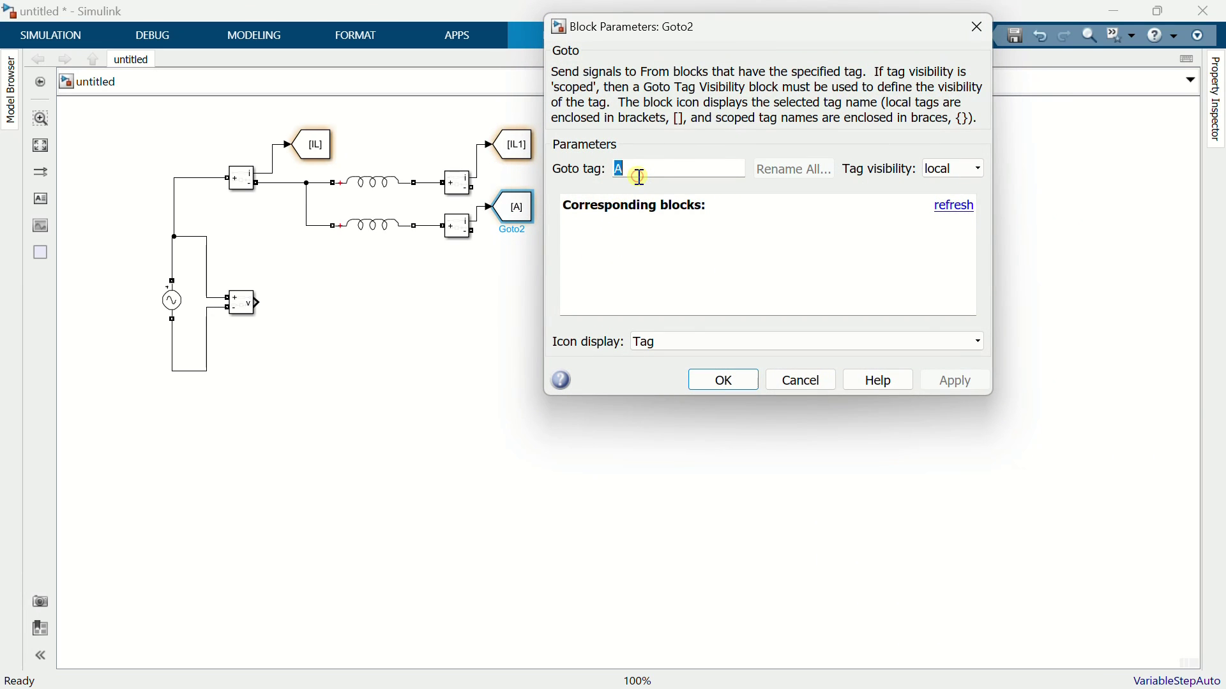
text(IL2)
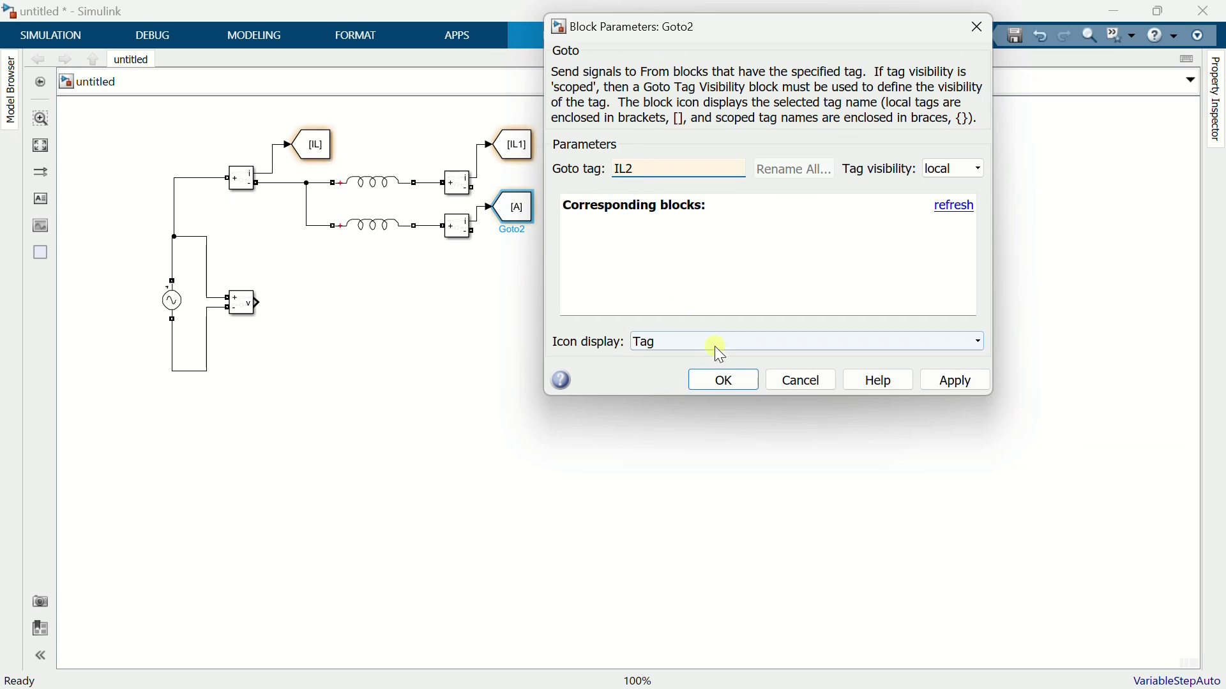
click(727, 379)
Add a specialized power systems Mosfet block, rotate it 180 degrees so its drain faces up, and place it beyond the inductor branches
double_click(574, 298)
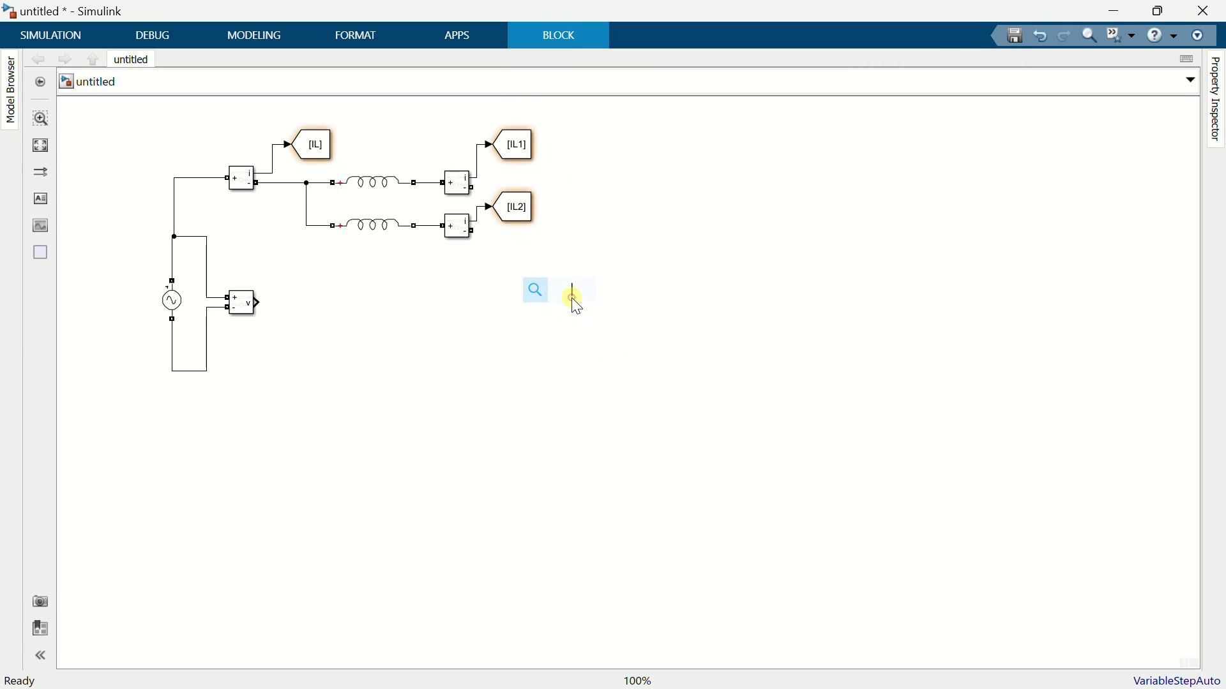
text(mosfe)
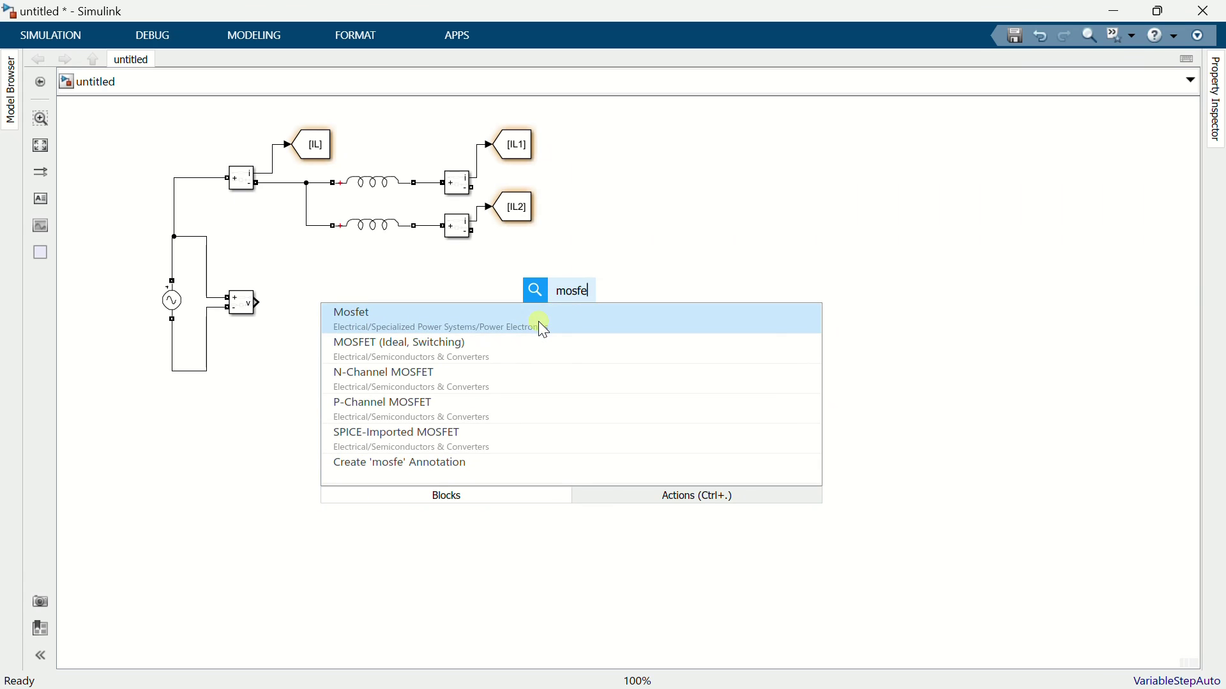
click(539, 321)
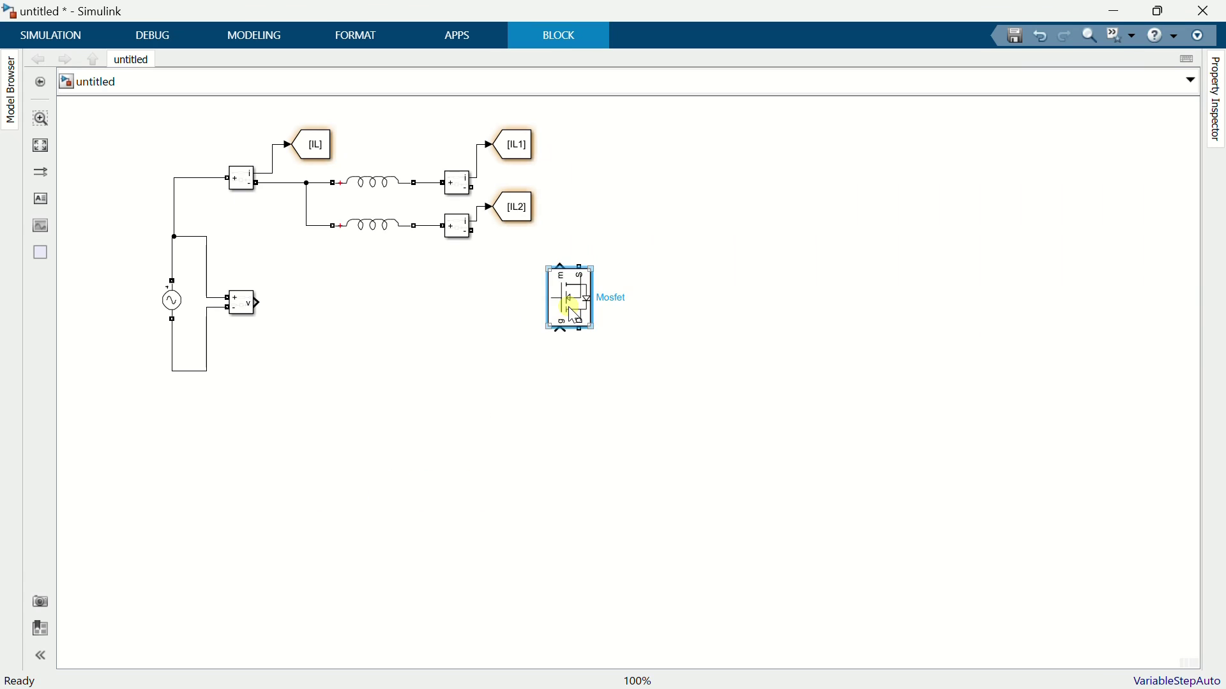
key(ctrl+r)
key(ctrl+r)
drag(574, 315, 678, 355)
Arrange four Mosfet blocks in two vertical legs and wire them as a bridge with joined upper drains and joined lower sources
scroll(1198, 191, up, 1)
drag(666, 141, 777, 136)
scroll(777, 159, up, 2)
drag(656, 186, 776, 187)
drag(656, 248, 657, 431)
drag(776, 249, 775, 432)
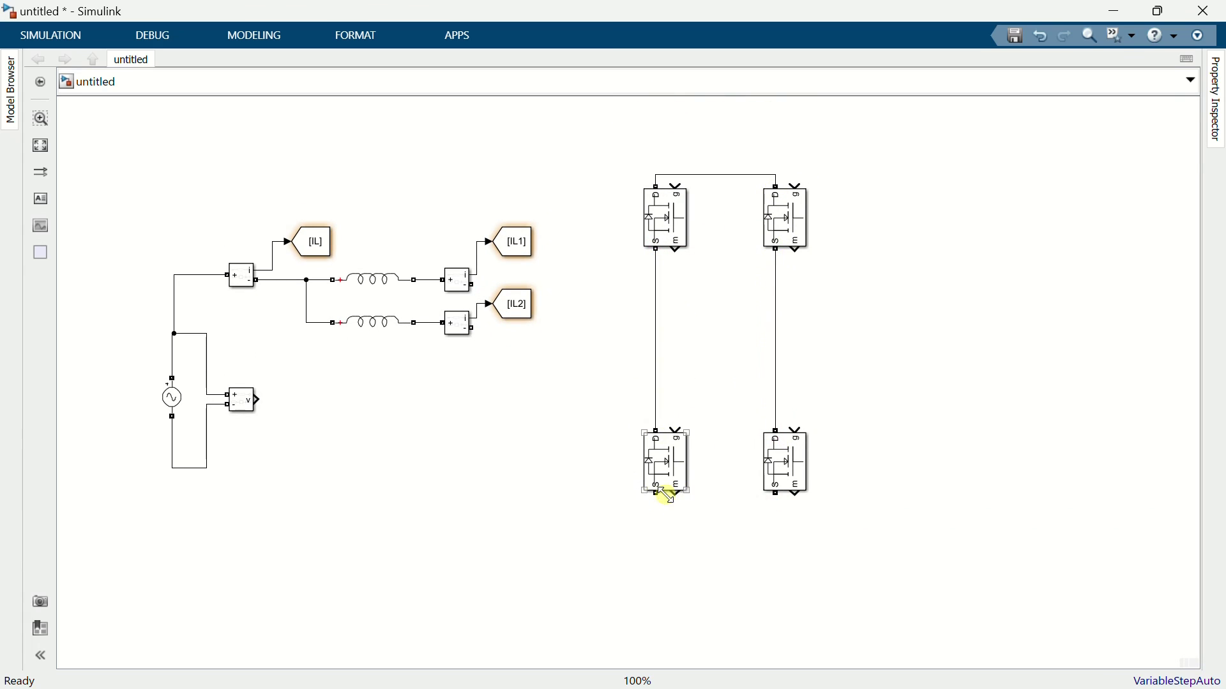
drag(662, 493, 776, 493)
Connect the upper inductor branch to the midpoint of the first Mosfet leg and the lower branch to the second leg's midpoint
drag(472, 286, 655, 285)
drag(473, 327, 657, 328)
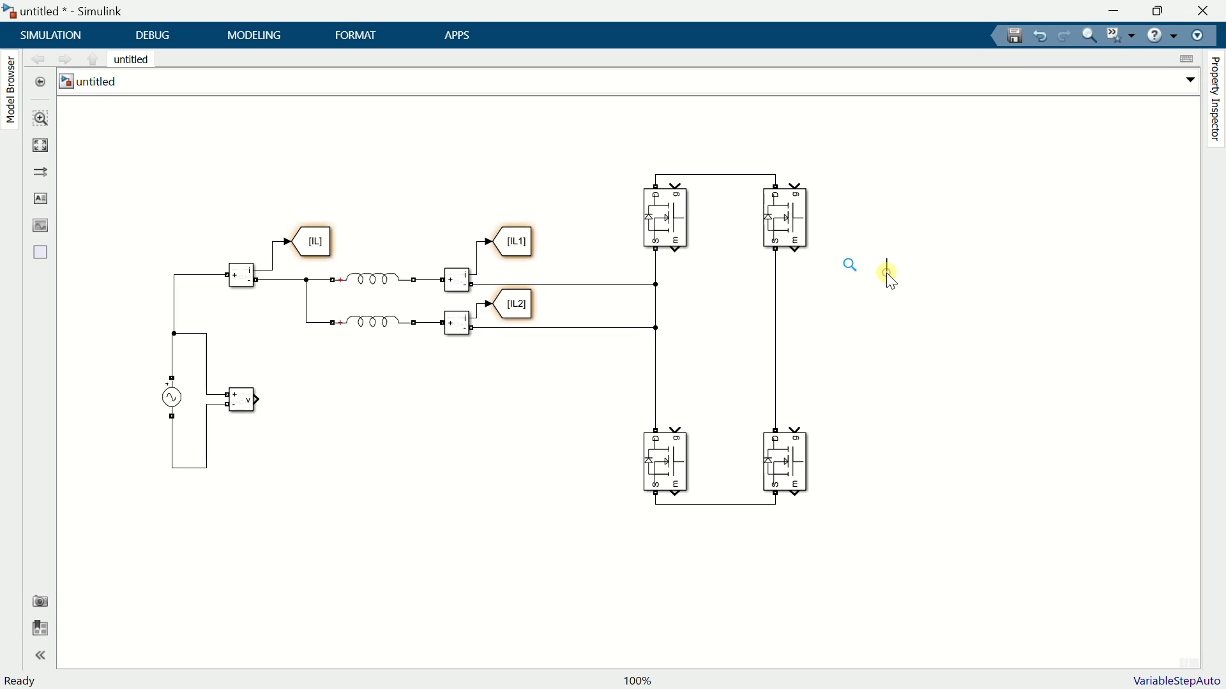
click(685, 334)
key(ctrl+z)
drag(477, 330, 776, 328)
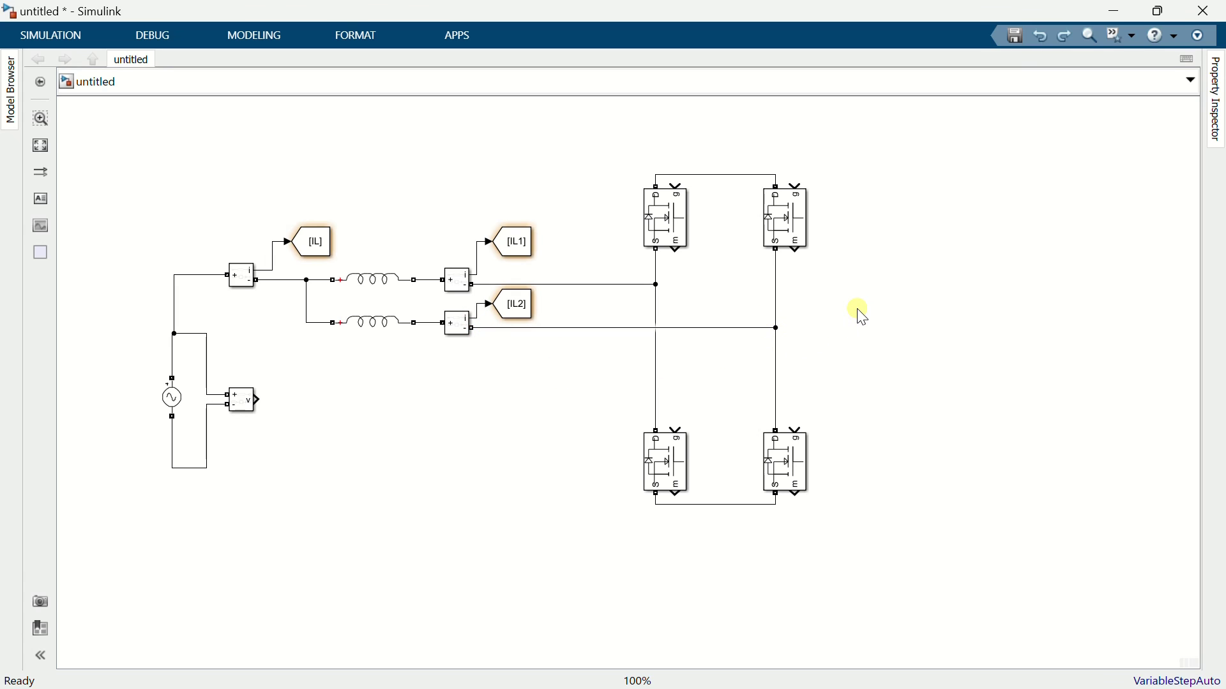
Add a specialized power systems Diode block with its cathode facing up and stack two in series beside the Mosfet legs
text(diode)
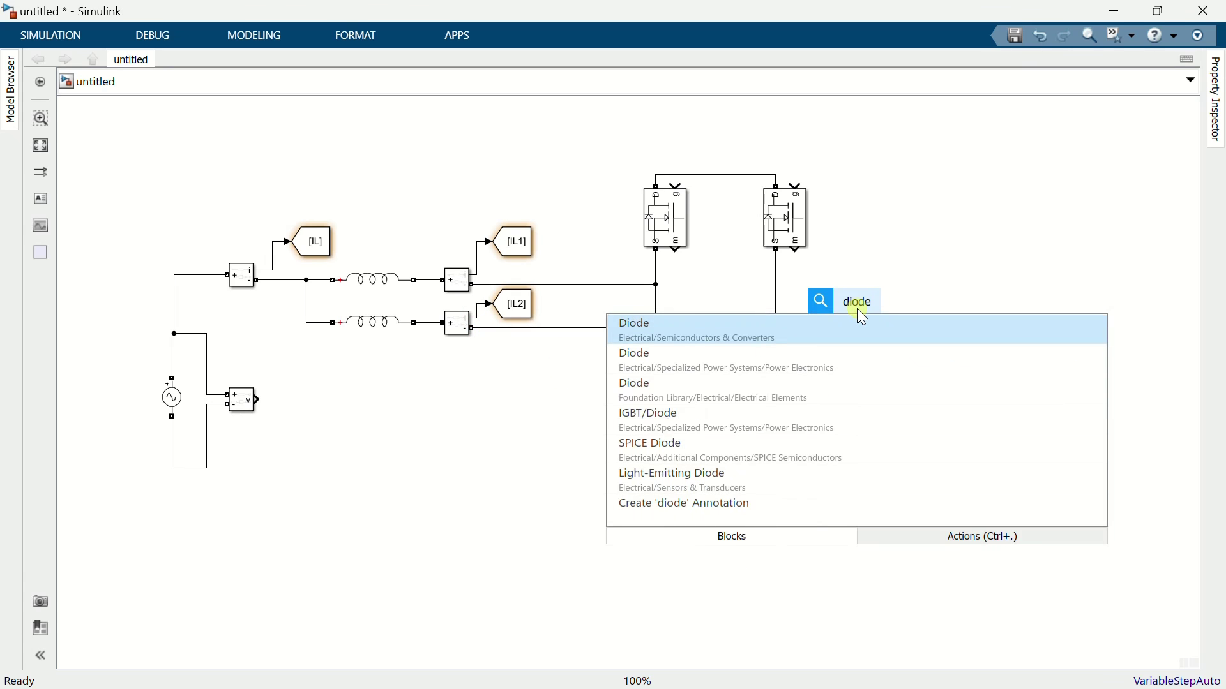
click(828, 362)
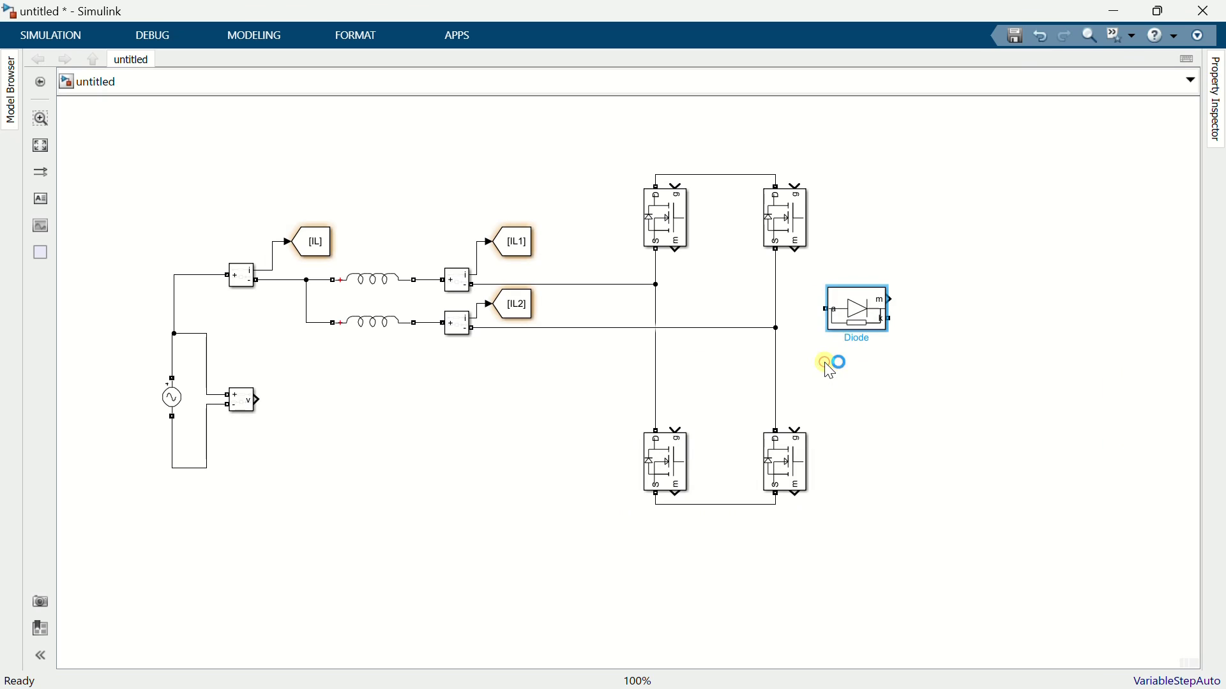
click(852, 329)
key(ctrl+r)
key(ctrl+r)
key(ctrl+r)
mouse_move(858, 320)
mouse_down()
mouse_move(893, 260)
mouse_move(890, 217)
mouse_move(886, 450)
mouse_move(878, 250)
mouse_up()
Connect the diode leg across the bridge's upper and lower rails, and wire the AC source's return line to the diode midpoint
click(898, 182)
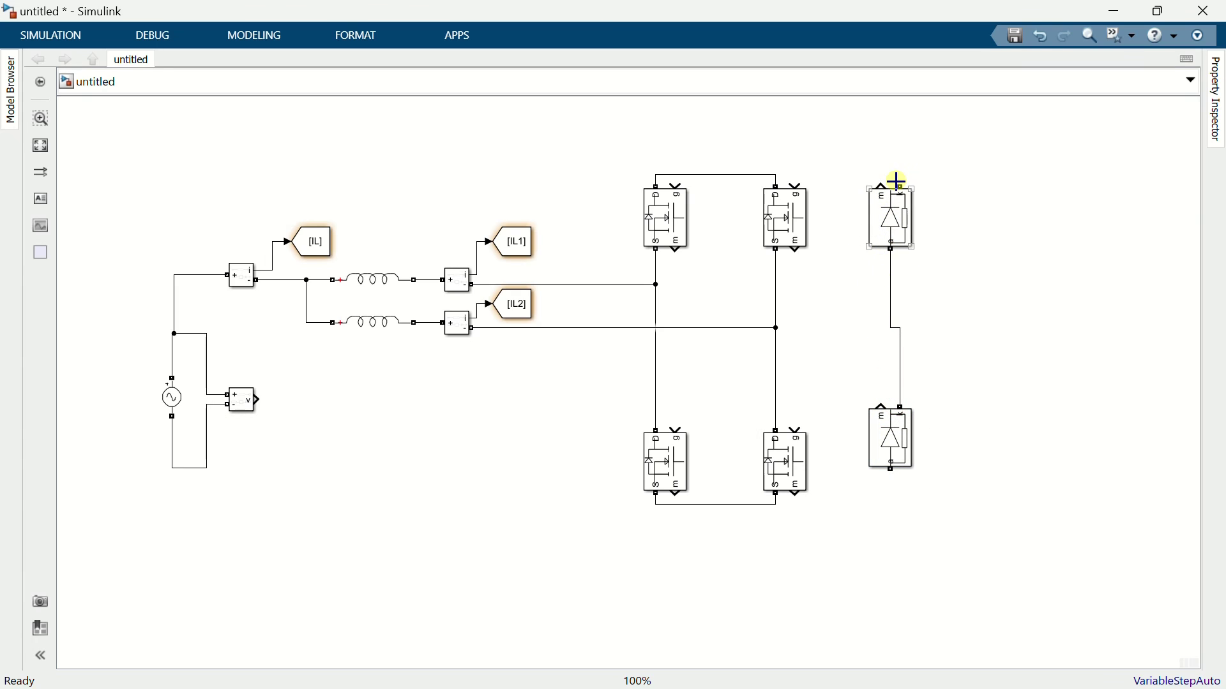
drag(898, 181, 777, 175)
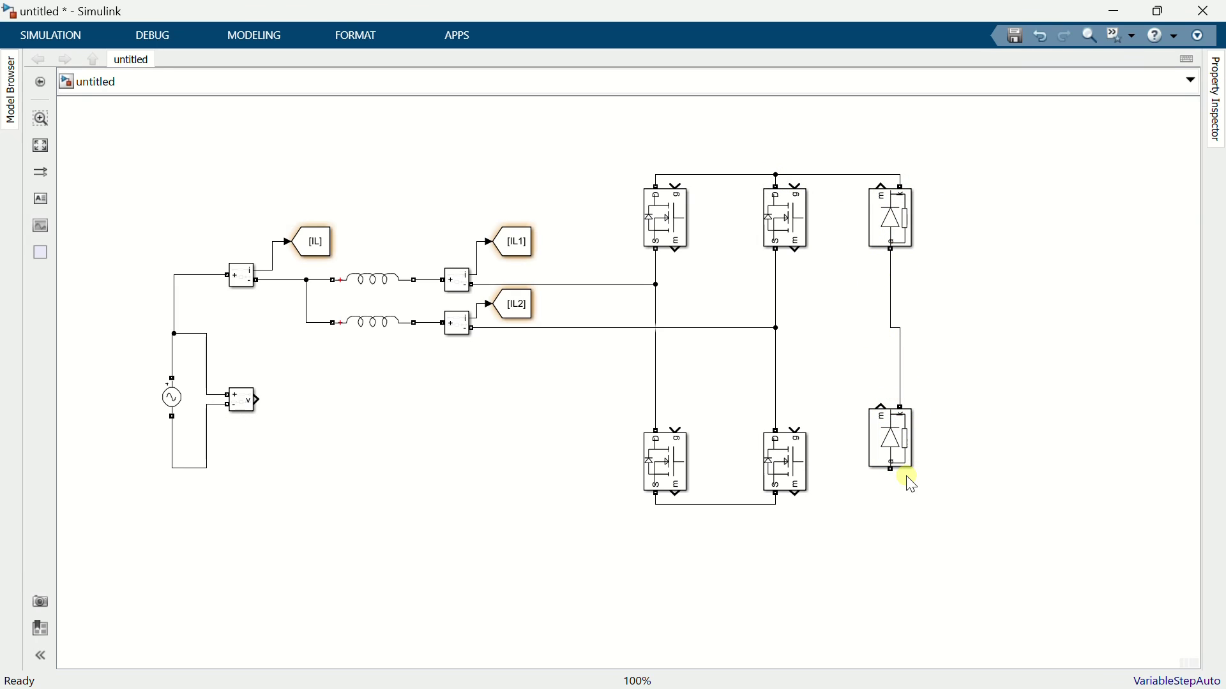
drag(893, 477, 776, 505)
drag(206, 466, 897, 387)
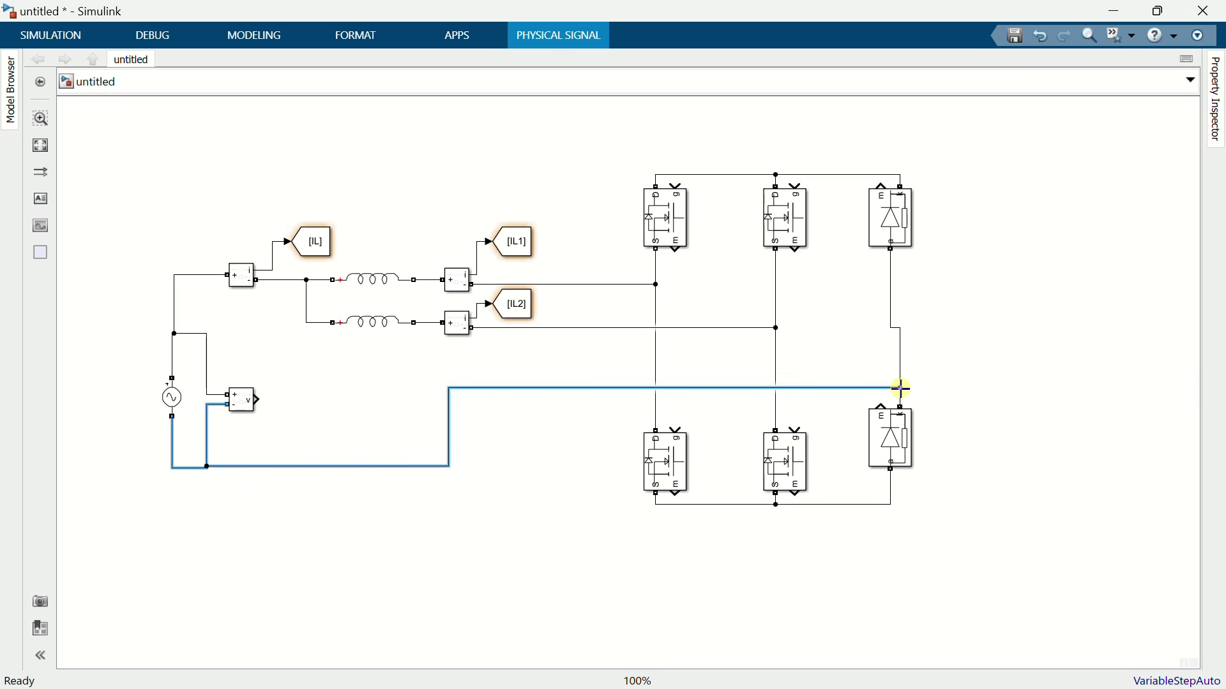
Connect a new Goto block to the source voltage measurement's output and set its tag to VAC
double_click(302, 422)
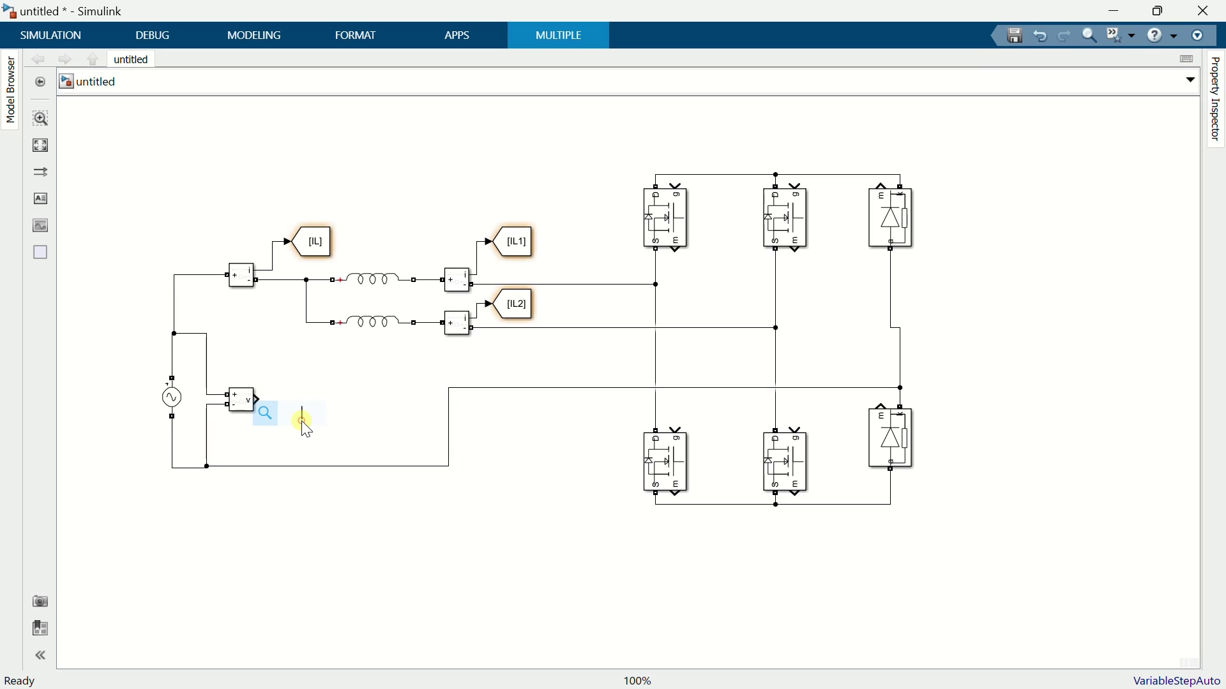
text(got)
click(320, 434)
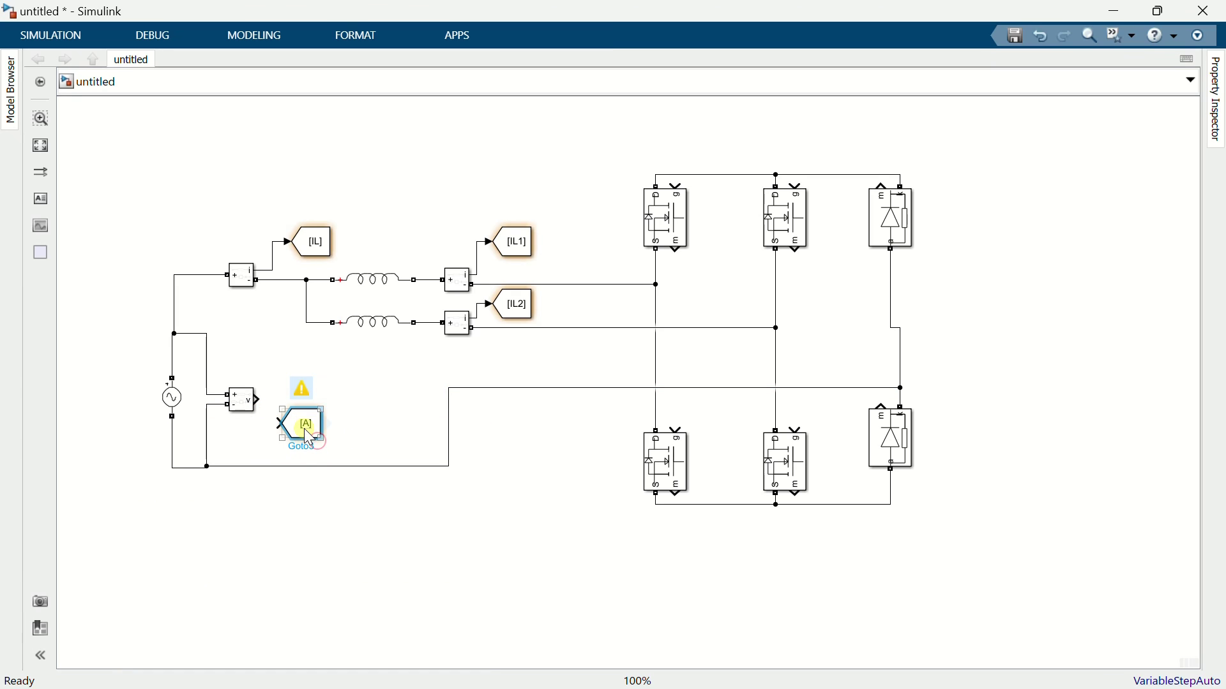
drag(304, 428, 290, 406)
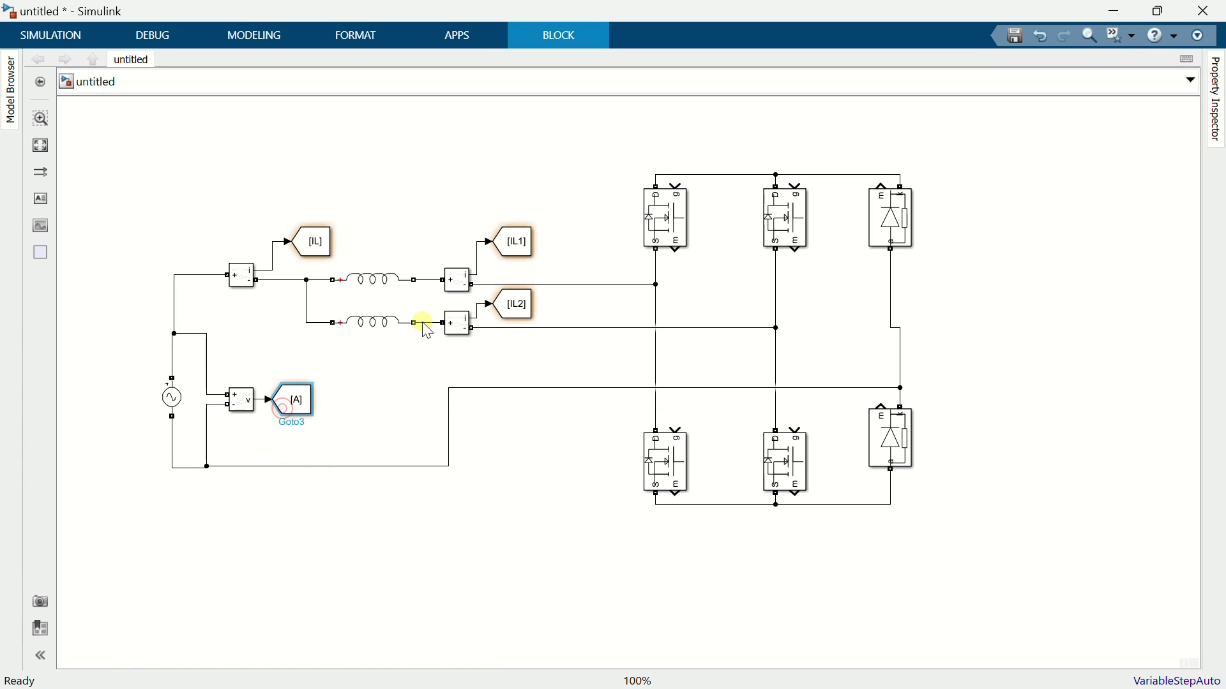
double_click(426, 361)
text(V)
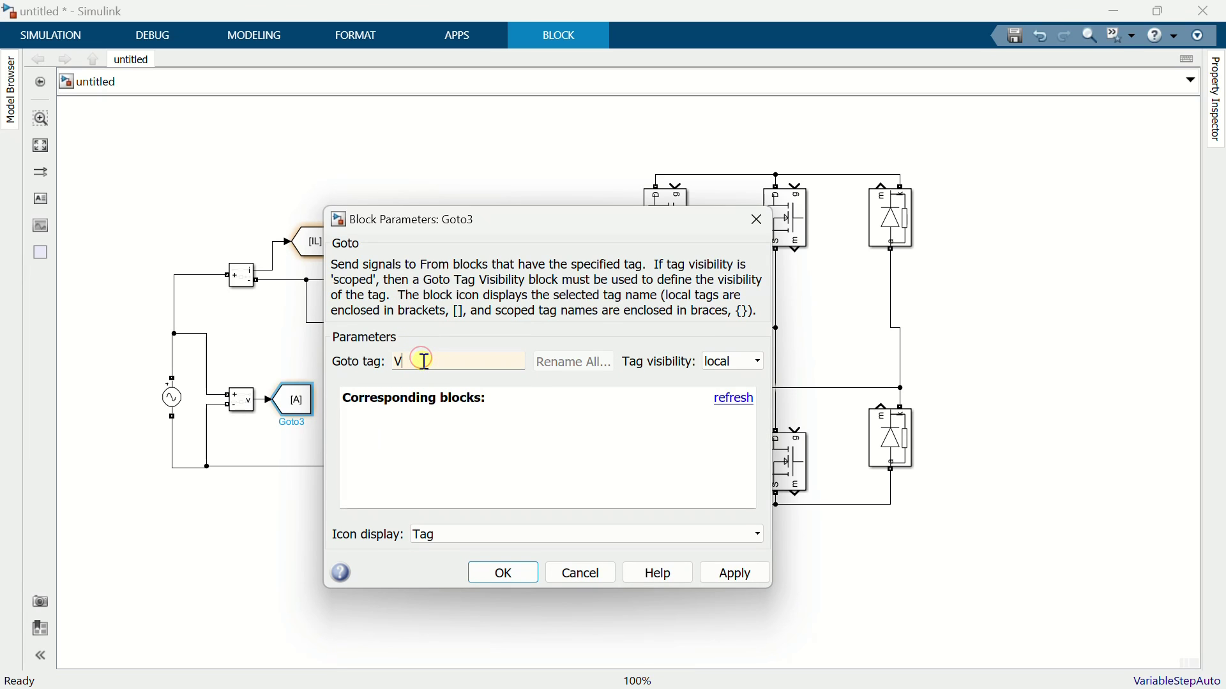
text(AC)
click(503, 572)
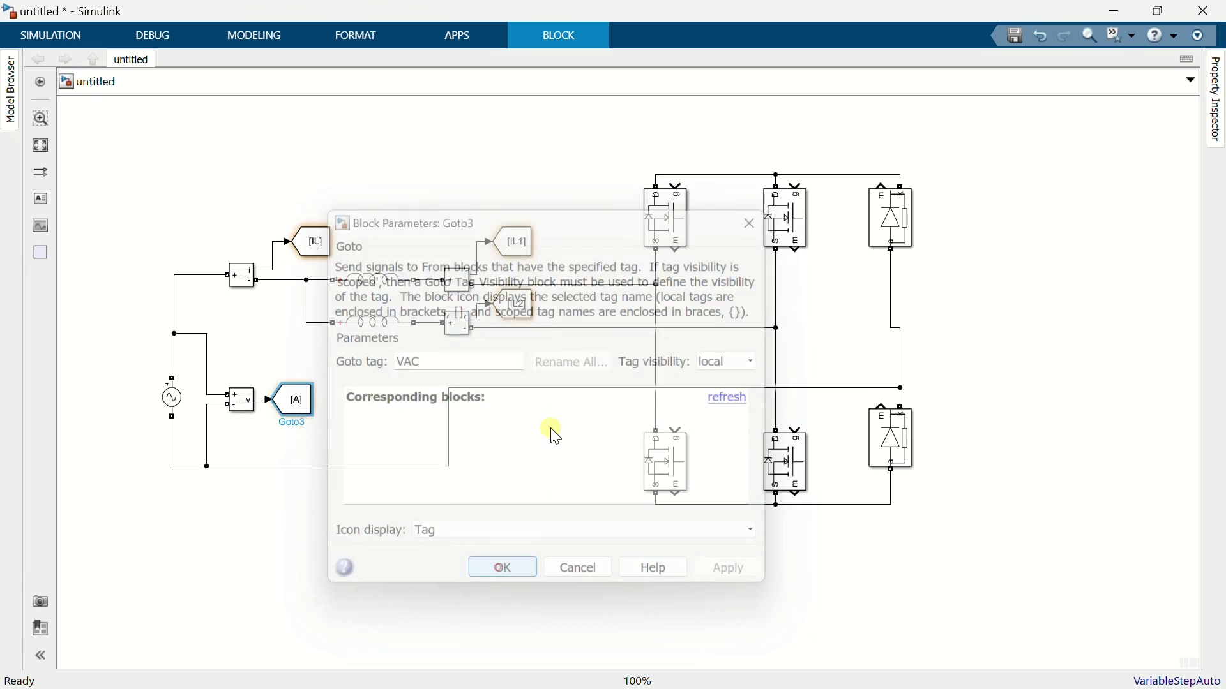
Add a From block, connect it to the gate of the first leg's upper Mosfet, and set its tag to PWM1
double_click(575, 167)
text(from)
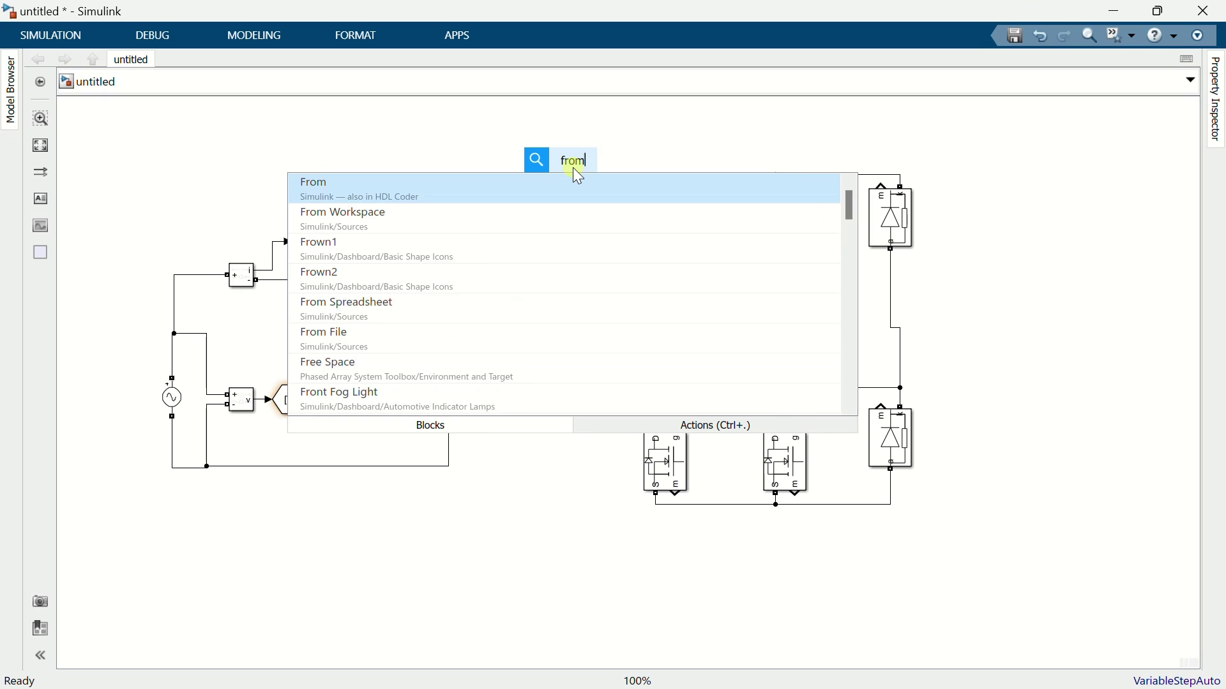
click(574, 185)
drag(573, 185, 690, 184)
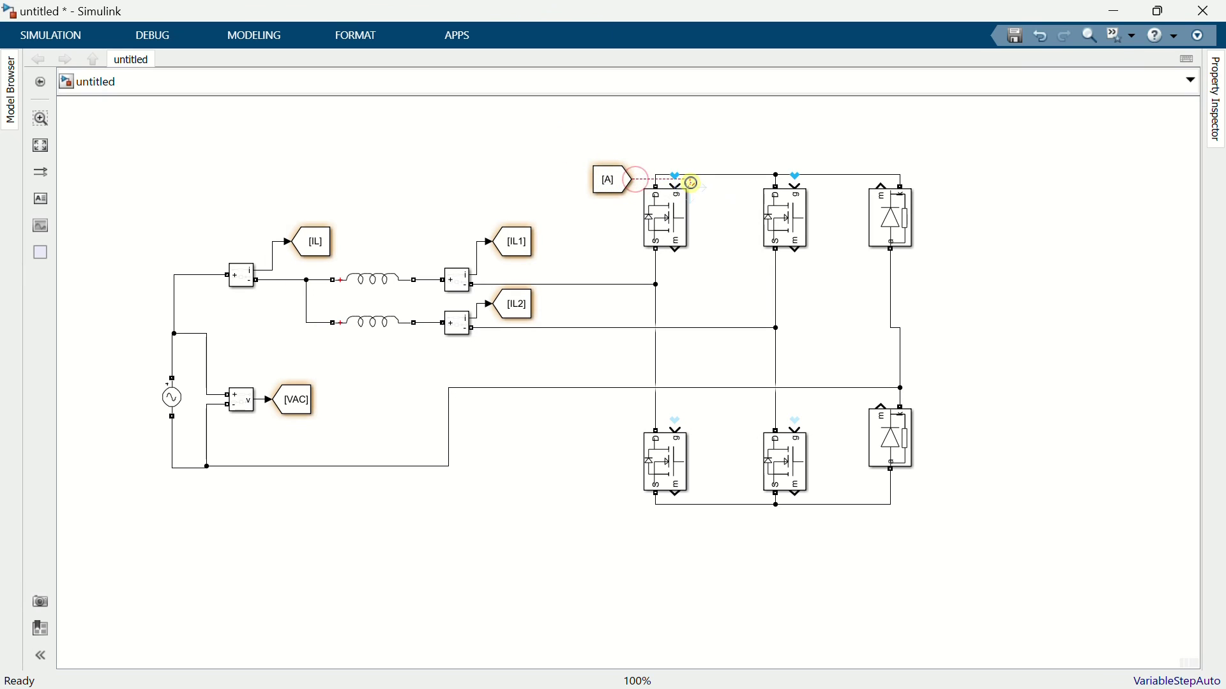
double_click(612, 182)
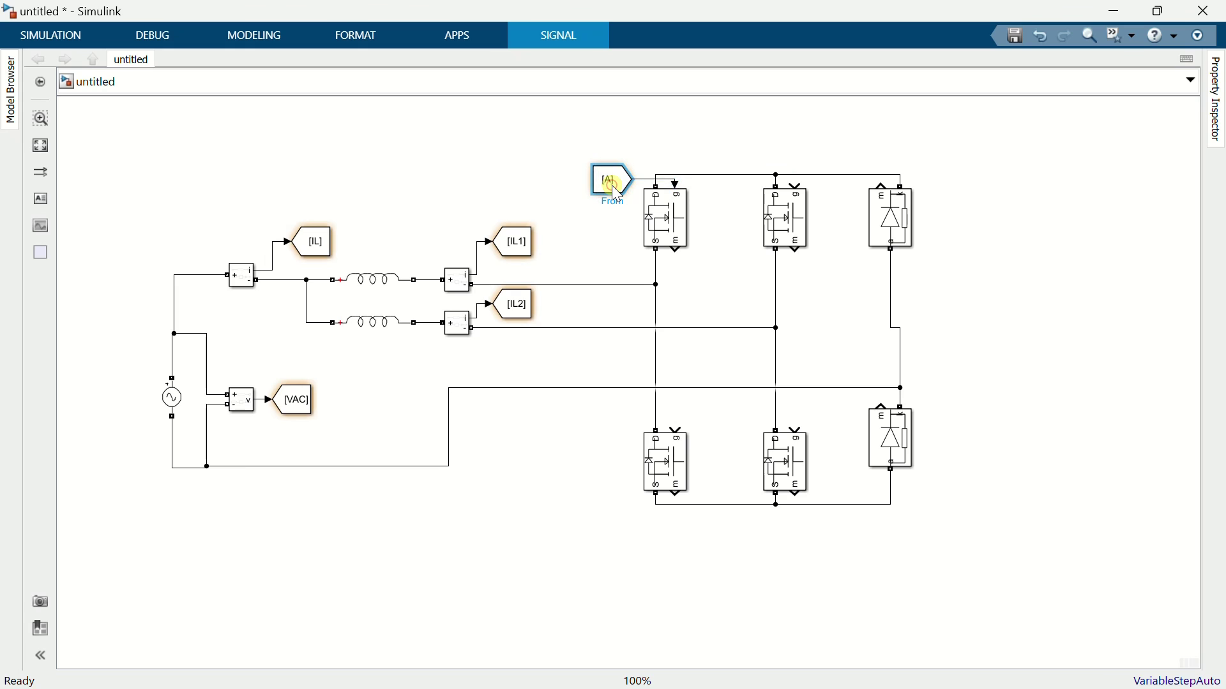
double_click(751, 173)
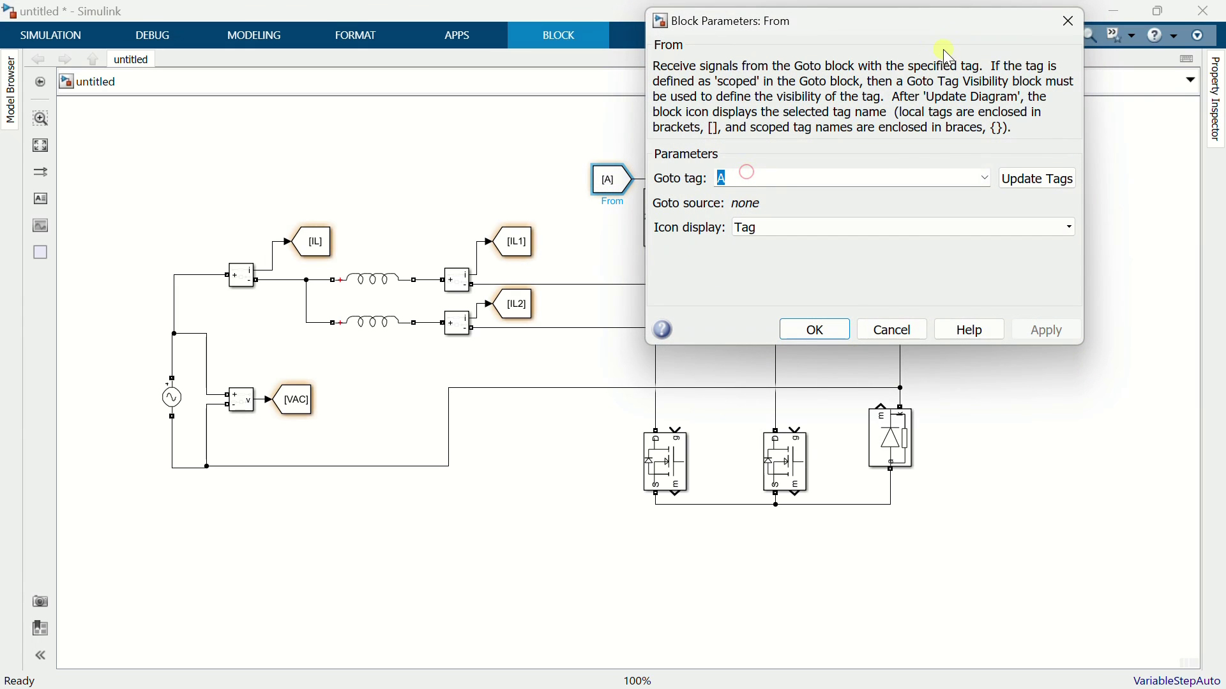
text(PWM1)
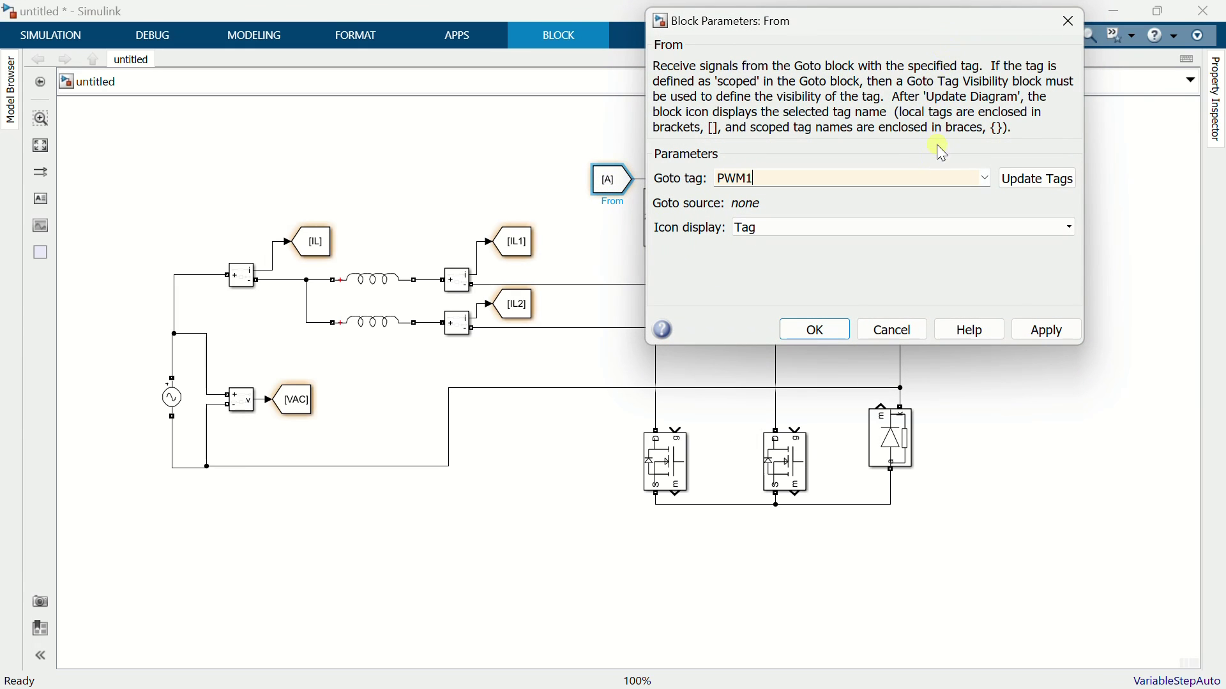
click(811, 330)
Copy the PWM1 From block to the gate of the first leg's lower Mosfet and set the copy's tag to PWM2
mouse_move(609, 192)
mouse_down()
mouse_move(594, 332)
mouse_move(607, 437)
mouse_move(675, 426)
mouse_up()
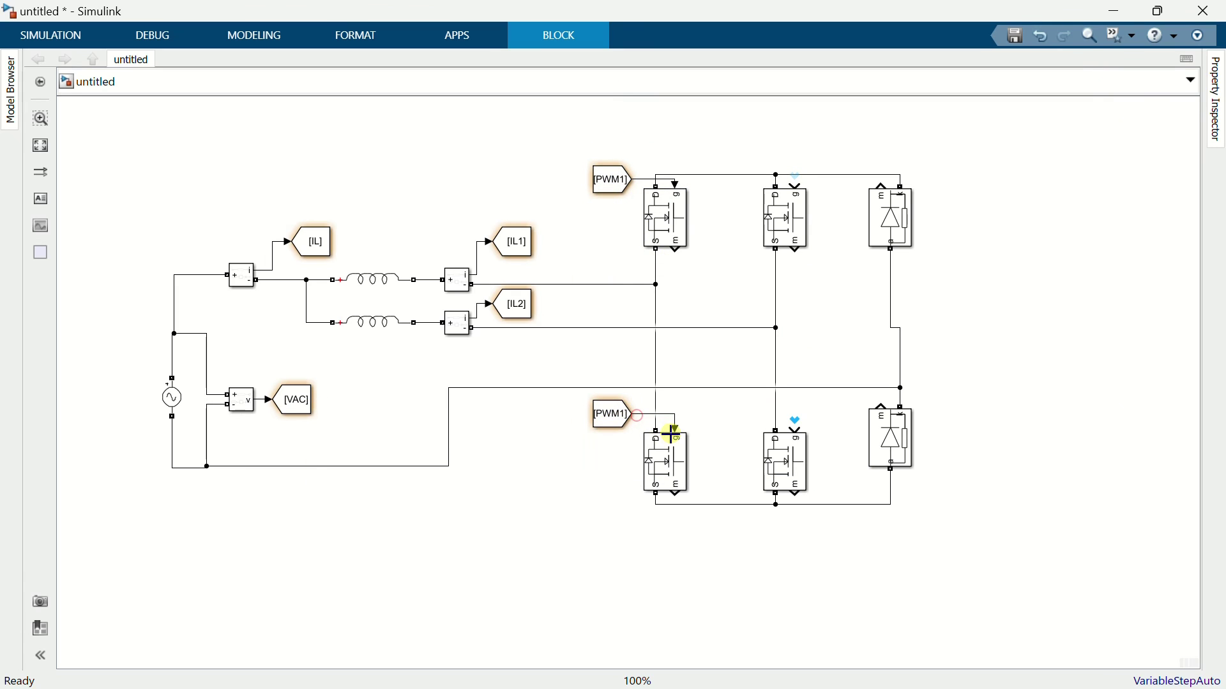
double_click(611, 412)
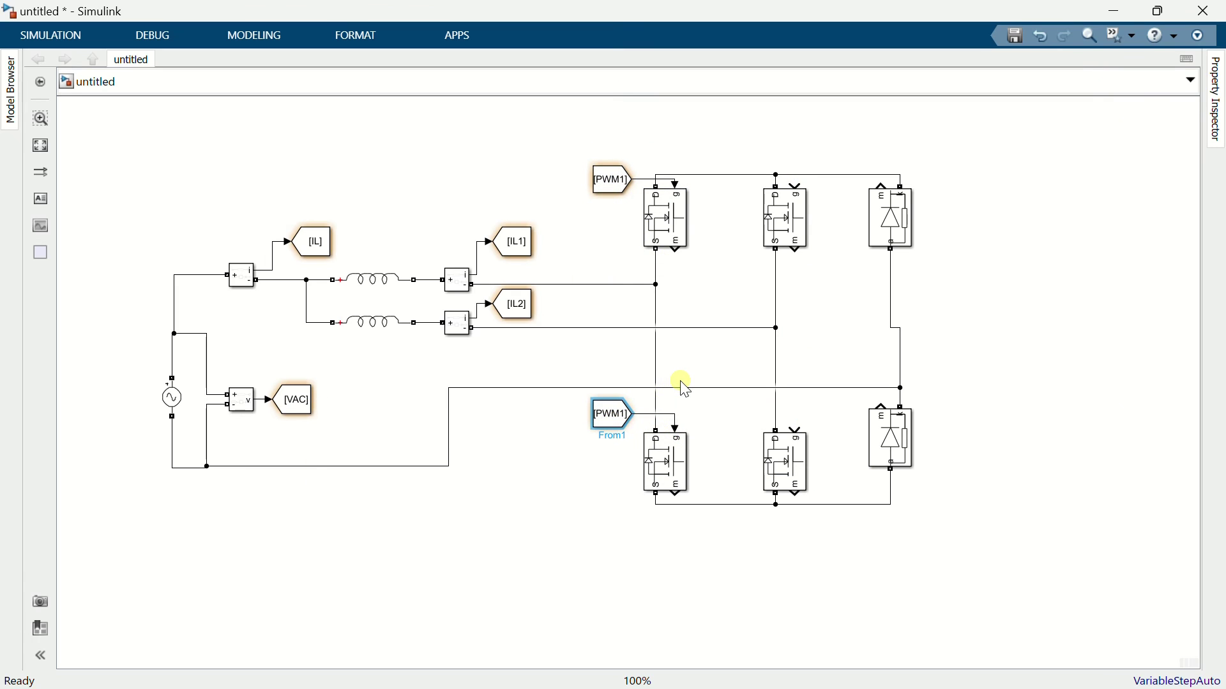
double_click(768, 413)
click(768, 413)
key(BackSpace)
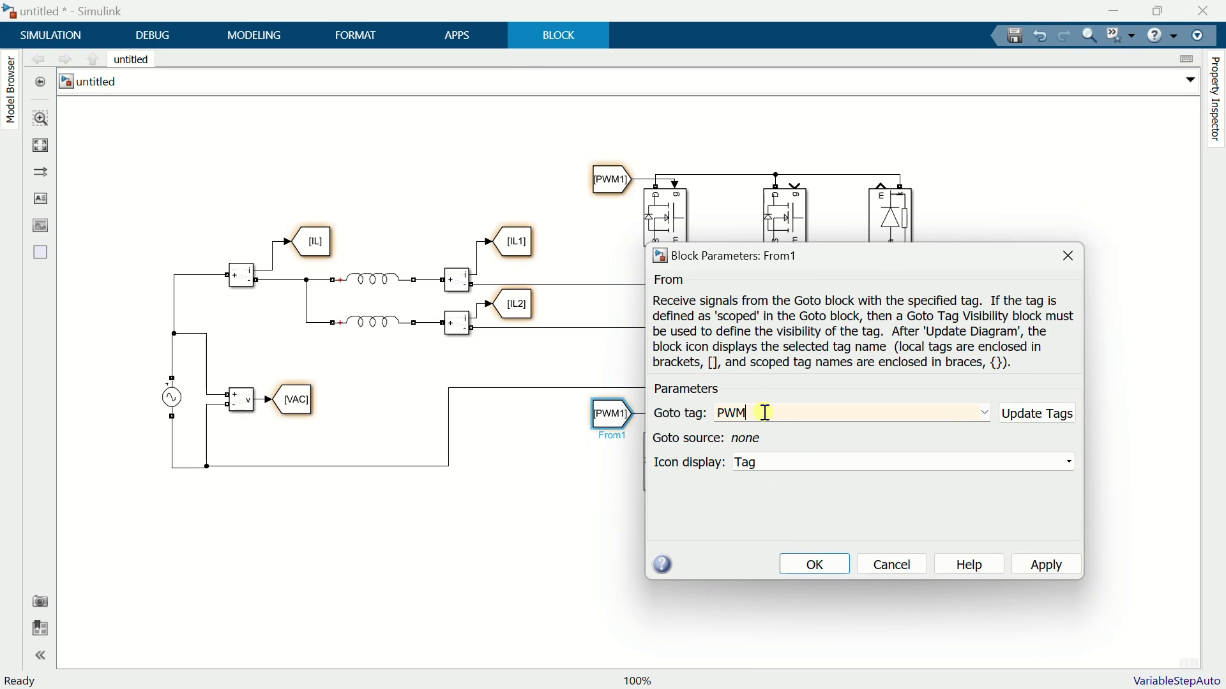
click(812, 564)
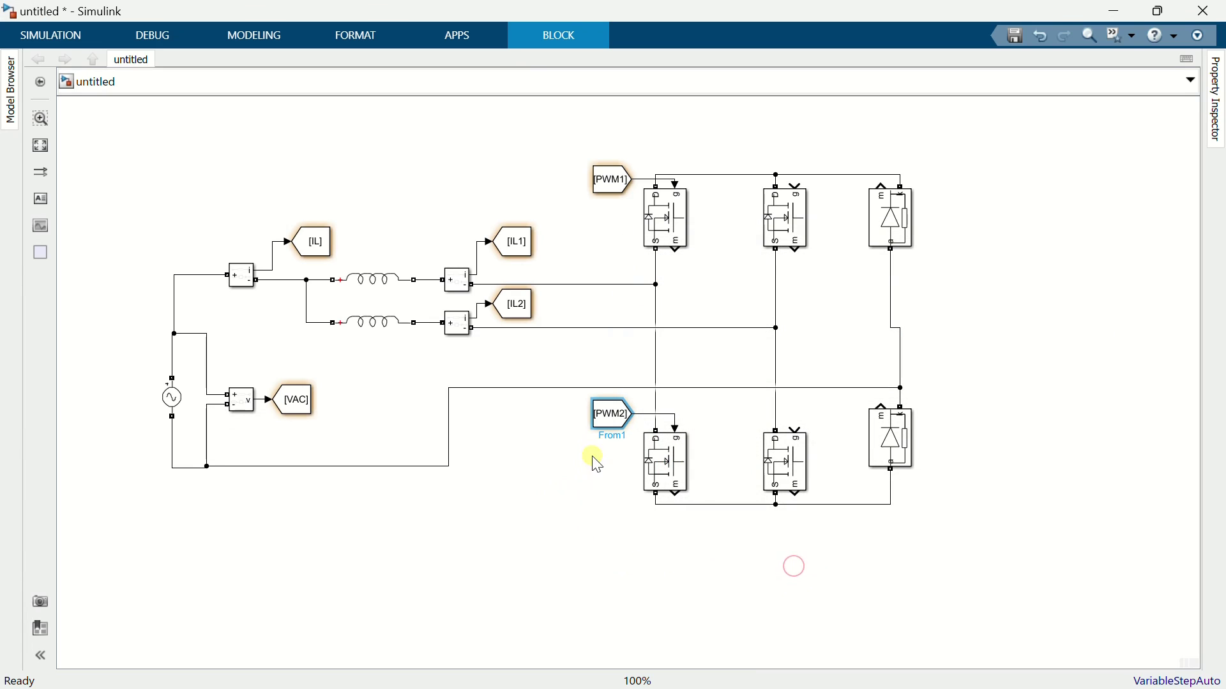
Copy the PWM2 From block to the gate of the second leg's upper Mosfet and set the copy's tag to PWM3
mouse_move(606, 418)
mouse_down()
mouse_move(732, 242)
mouse_move(721, 178)
mouse_move(795, 187)
mouse_up()
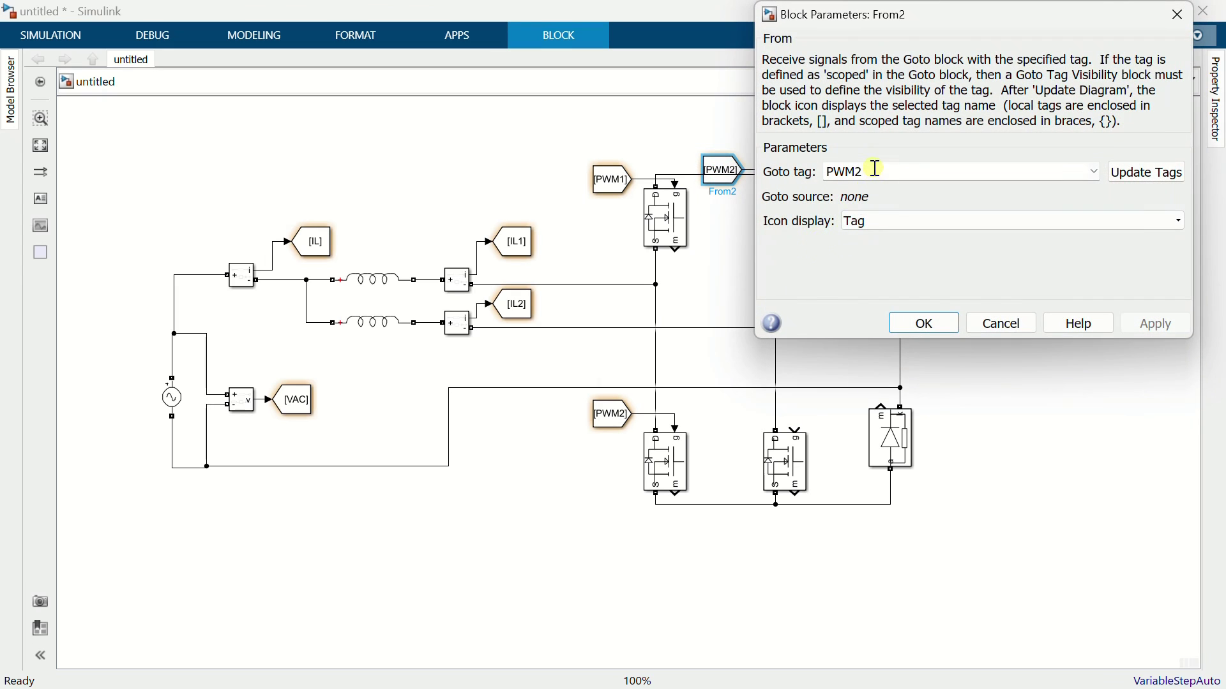
double_click(877, 168)
key(Right)
key(BackSpace)
text(3)
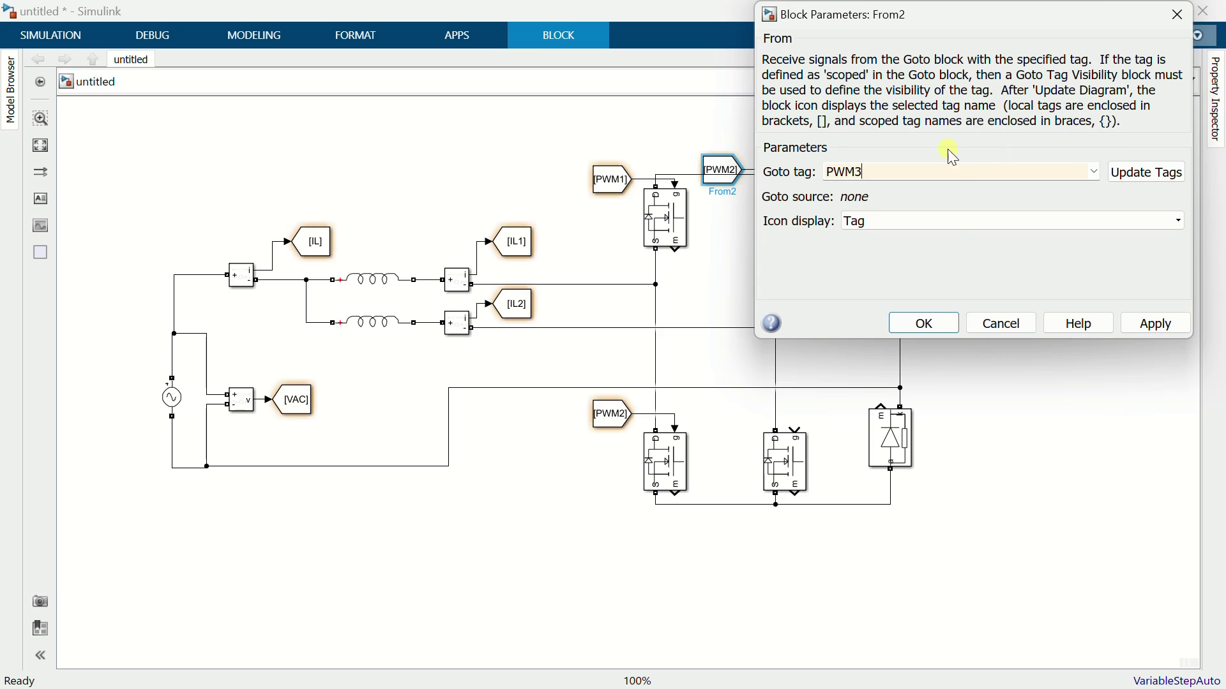
click(921, 321)
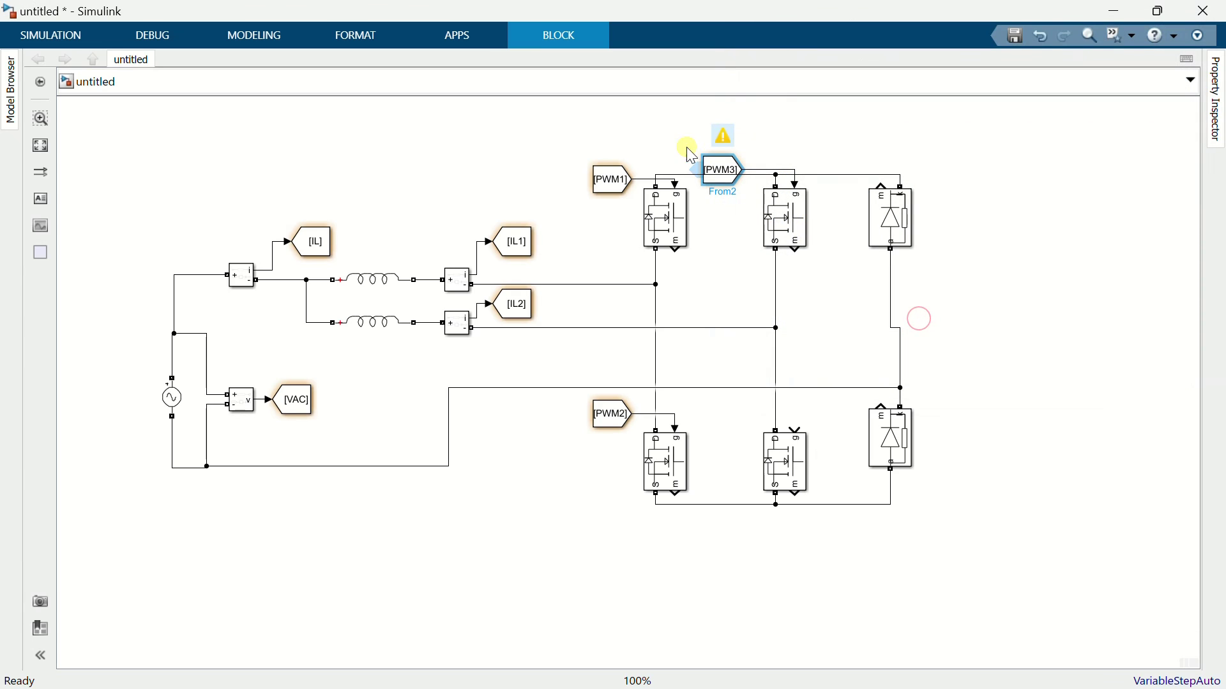
Copy the PWM3 From block to the gate of the second leg's lower Mosfet and set the copy's tag to PWM4
mouse_move(722, 182)
mouse_down()
mouse_move(713, 407)
mouse_move(728, 435)
mouse_move(785, 427)
mouse_up()
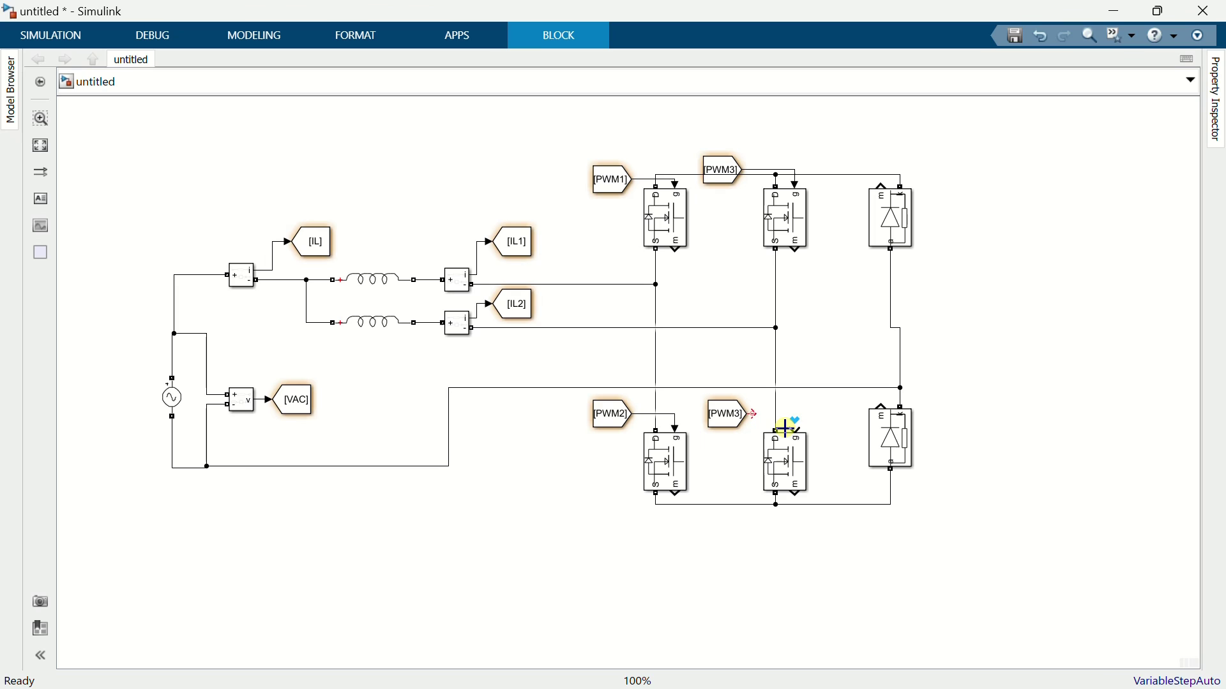
double_click(727, 414)
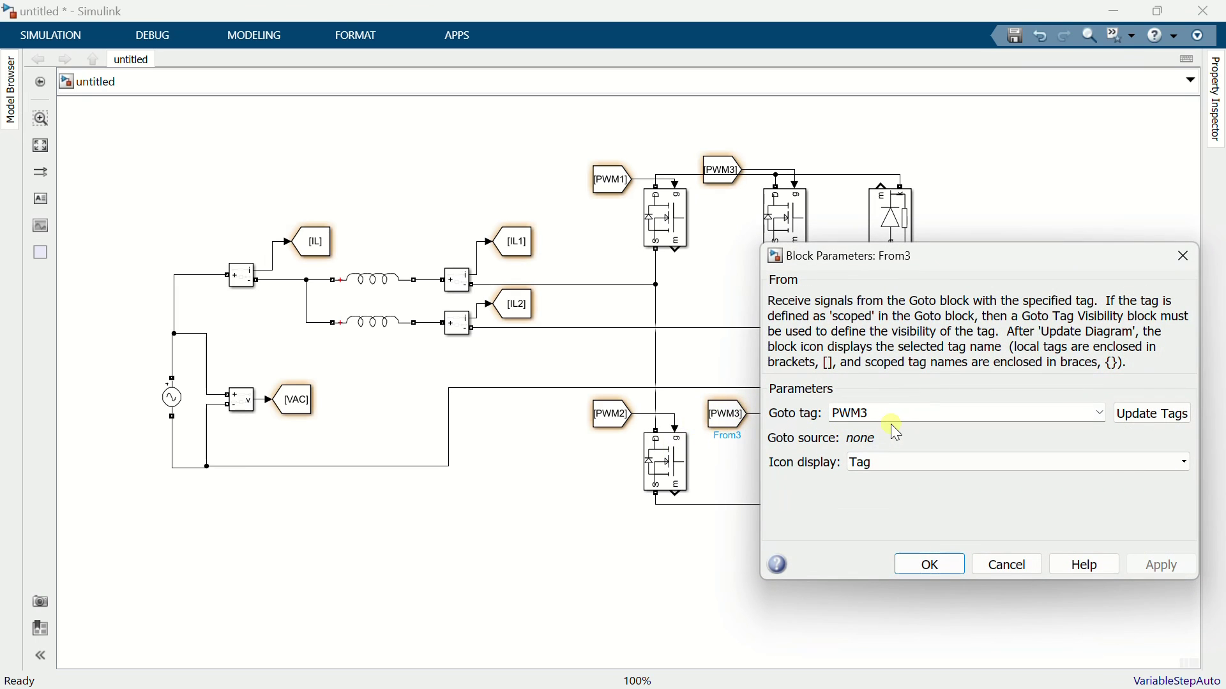
double_click(893, 417)
click(893, 417)
key(BackSpace)
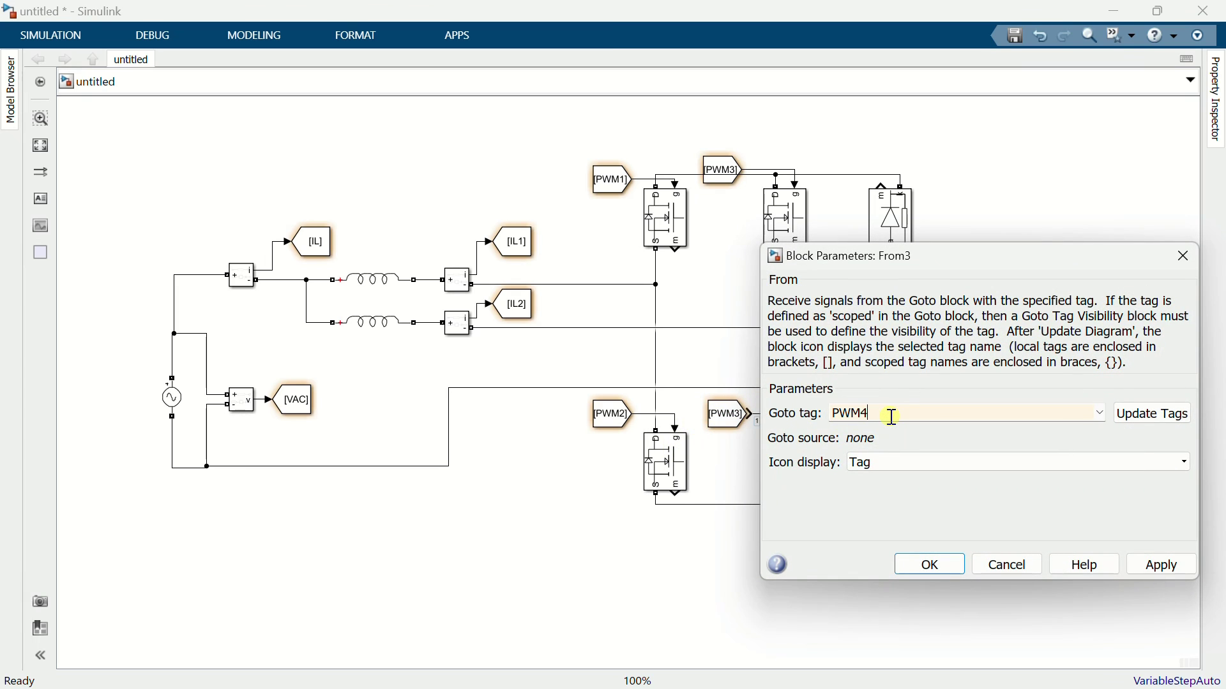
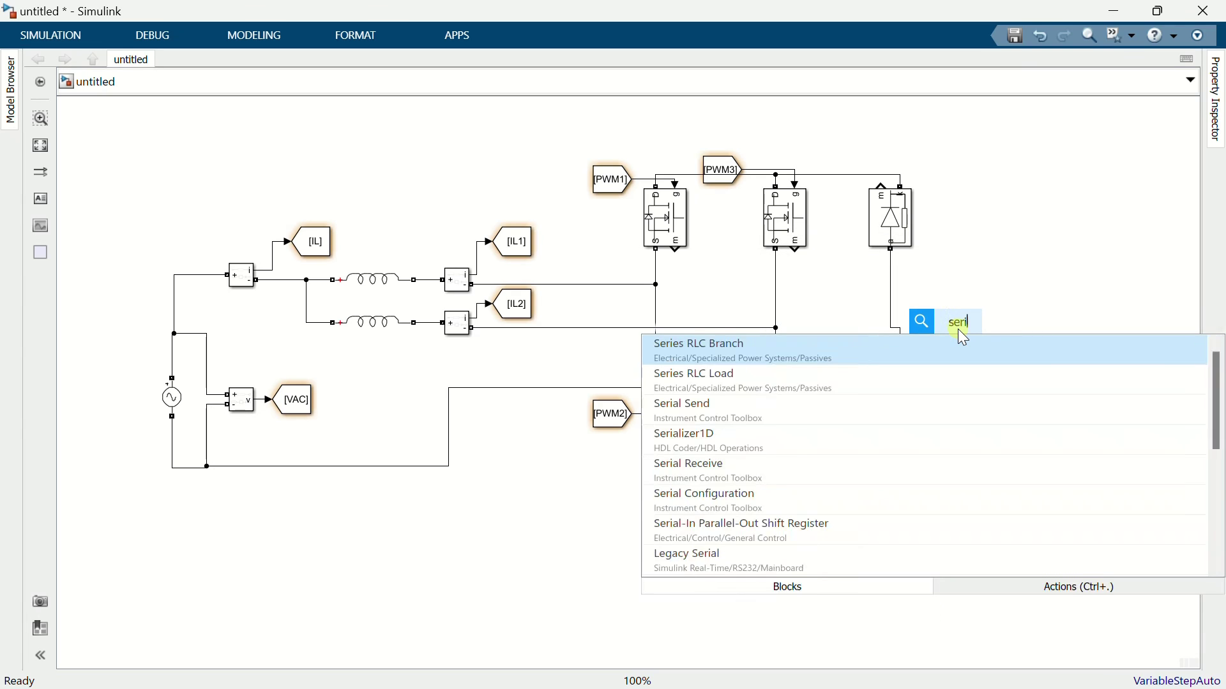
Add a Series RLC Branch block beside the diode leg and rotate it to vertical
text(es)
click(940, 348)
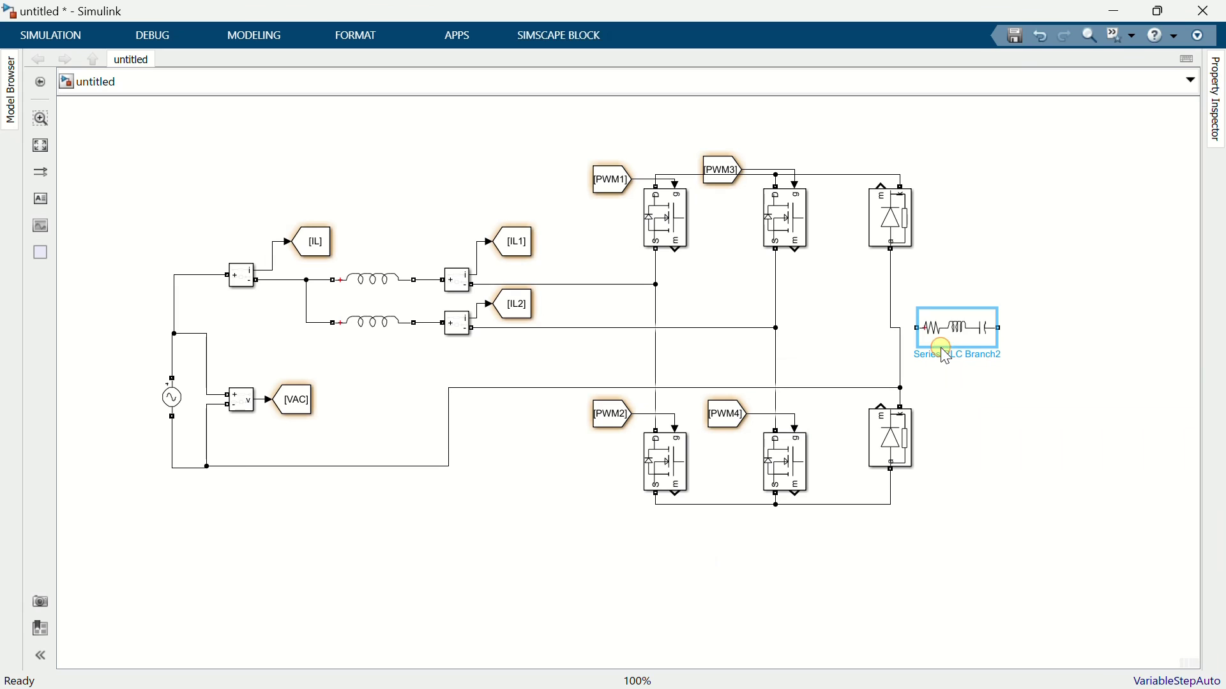
key(ctrl+r)
Configure the new branch as type RC with a resistance of 0.02 ohms and a capacitance of 2500e-6 F
double_click(962, 329)
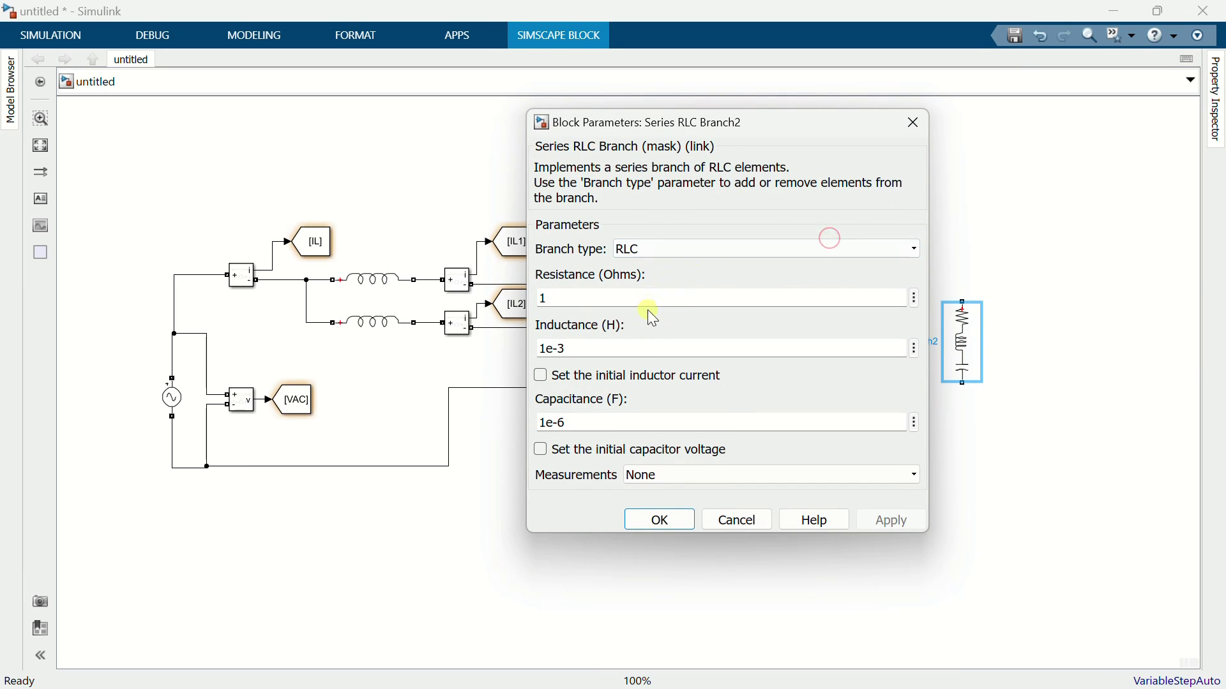
click(642, 344)
text(0.02)
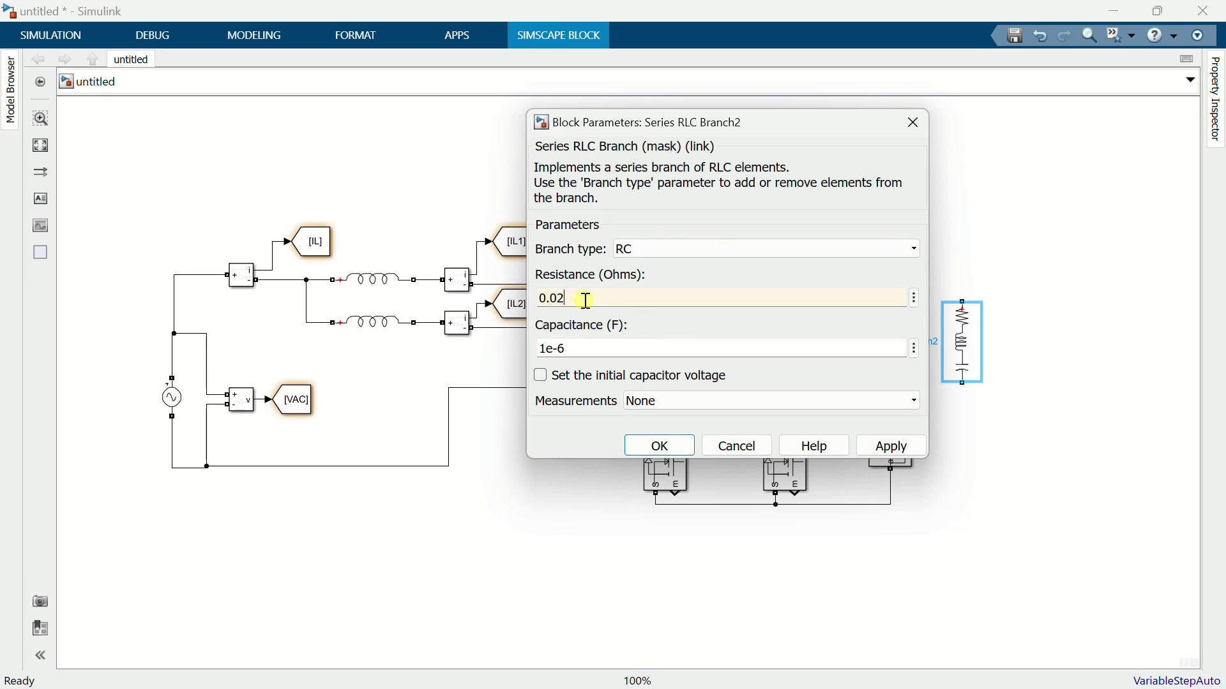
click(592, 349)
text(2500)
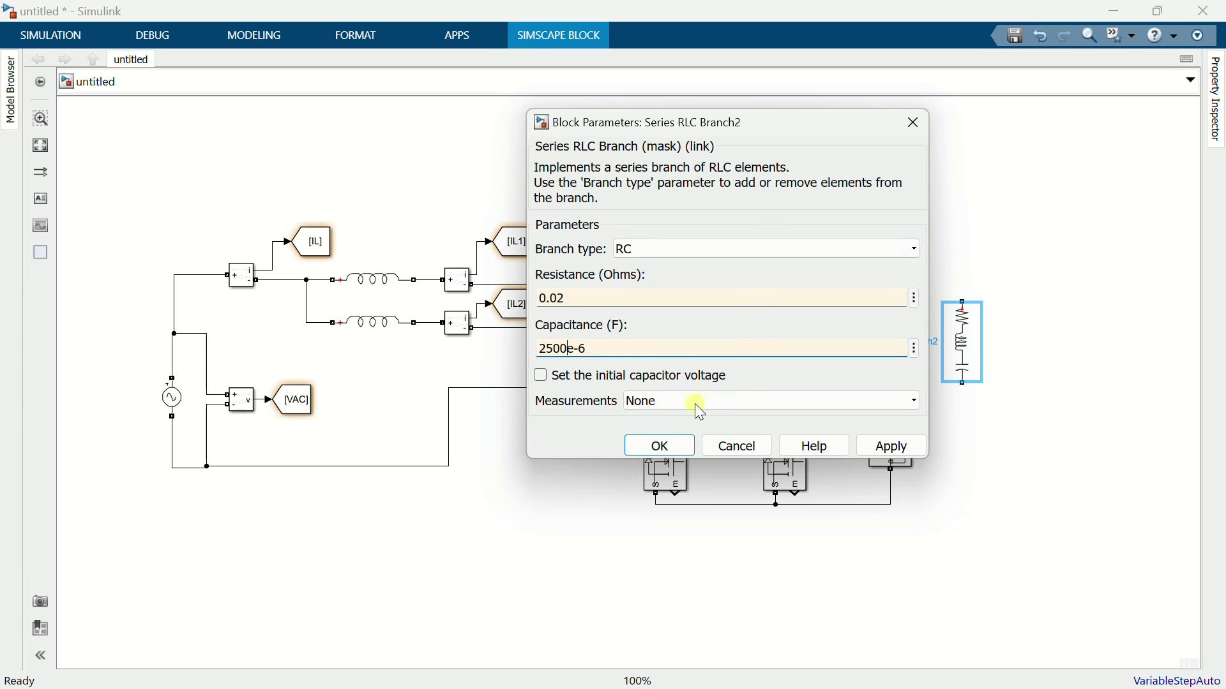
click(677, 451)
Duplicate the RC branch alongside itself and change the copy to branch type R with a resistance of 40 ohms
drag(975, 360, 1017, 358)
double_click(1015, 356)
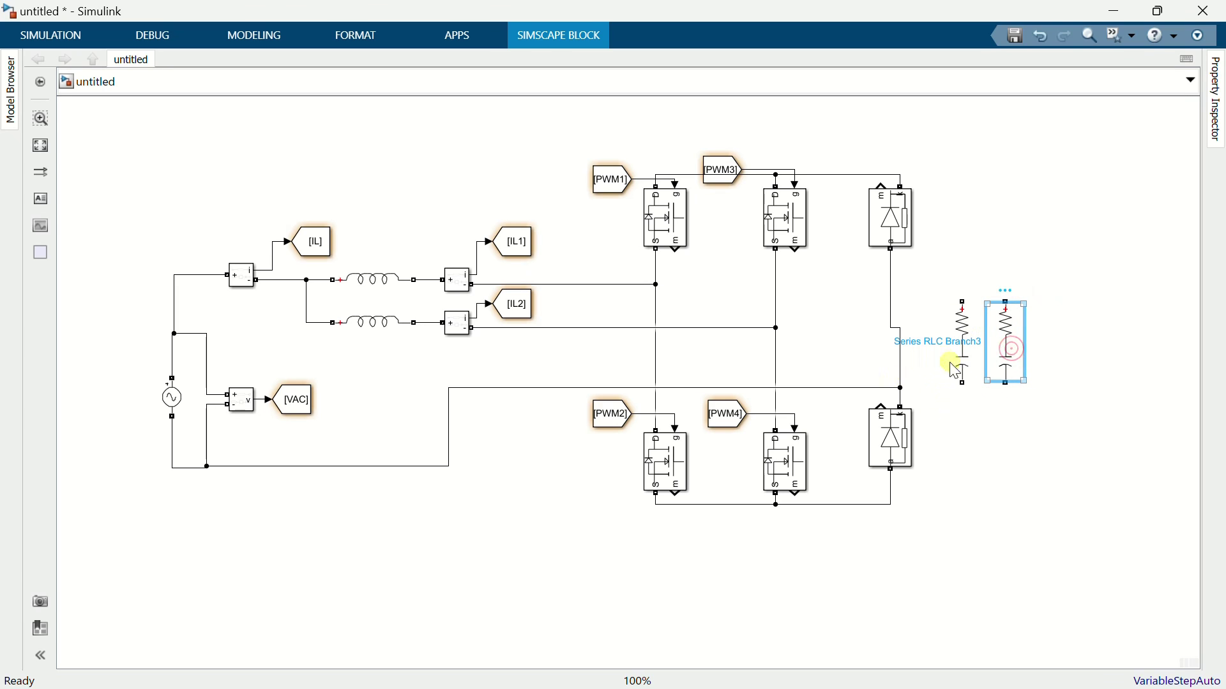
click(728, 285)
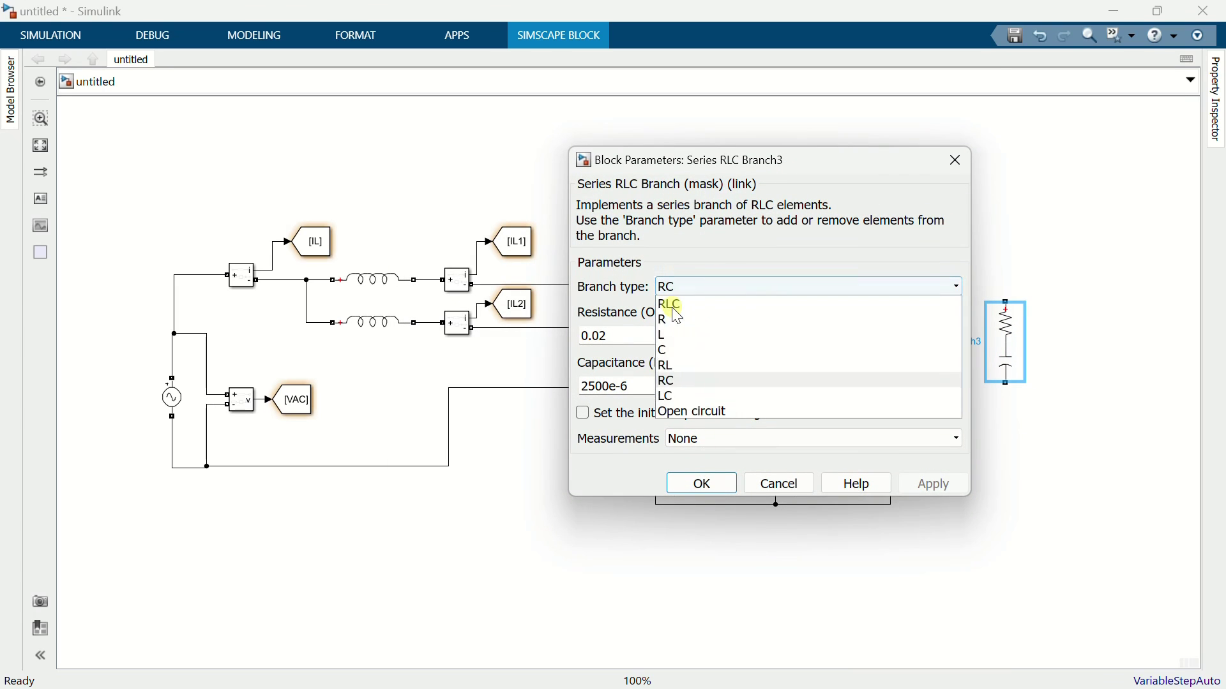
click(671, 320)
text(40)
click(703, 411)
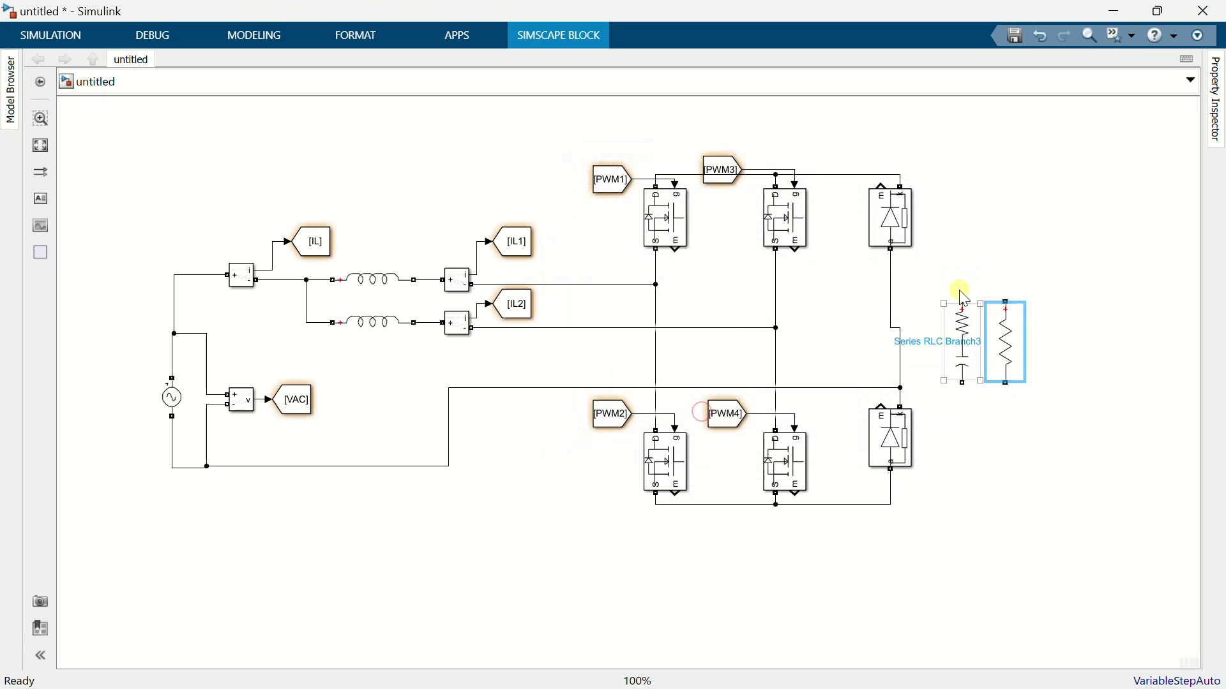
Connect the RC branch between the bridge's upper and lower rails
drag(963, 303, 891, 177)
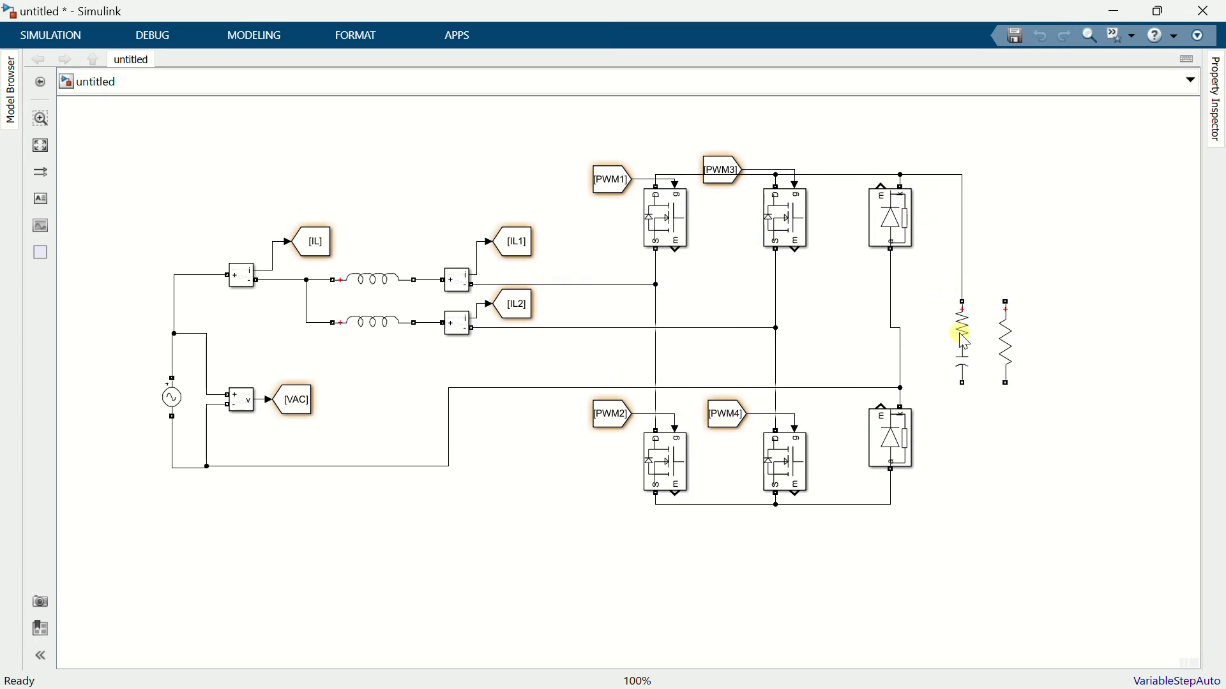
mouse_move(962, 383)
mouse_down()
mouse_move(928, 489)
mouse_move(891, 504)
mouse_up()
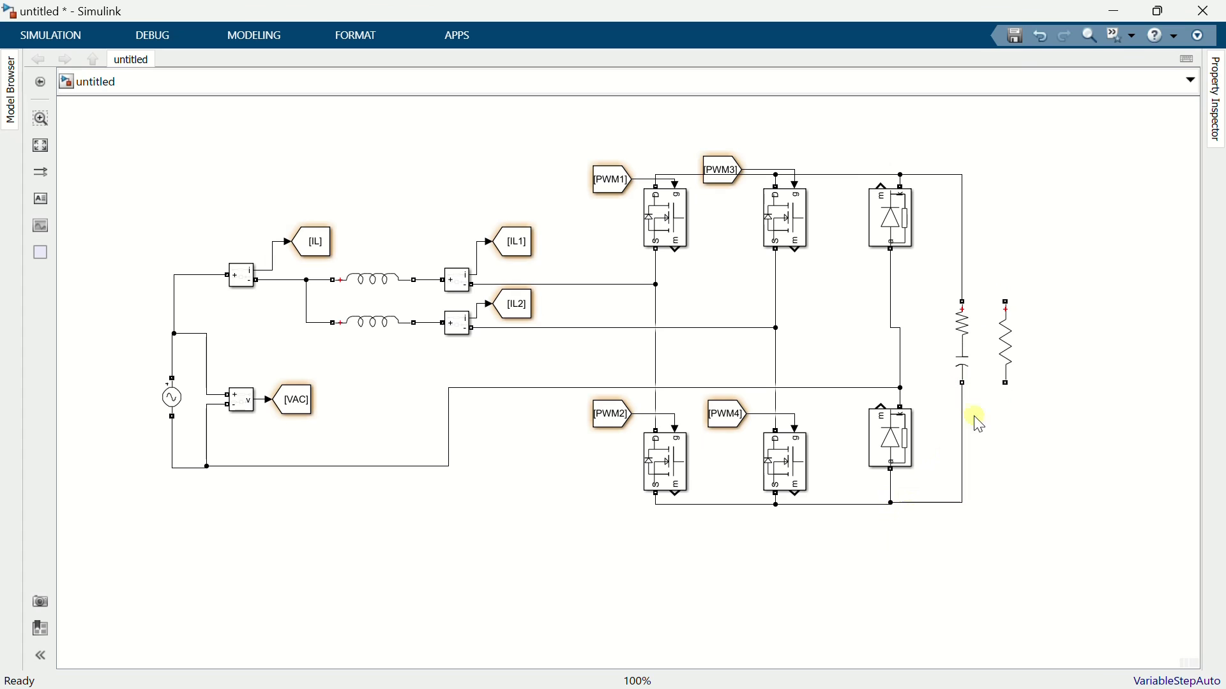
Wire the load resistor in parallel with the RC branch and connect a Voltage Measurement block across the resistor
drag(1005, 303, 962, 177)
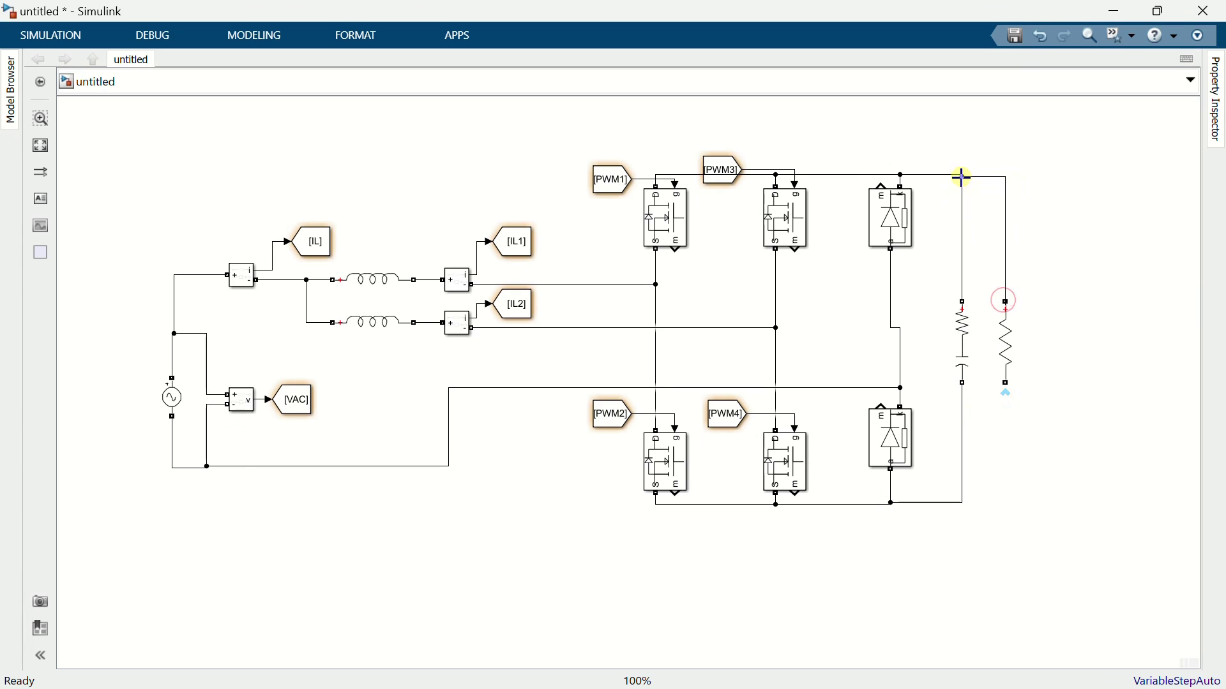
drag(1007, 383, 964, 505)
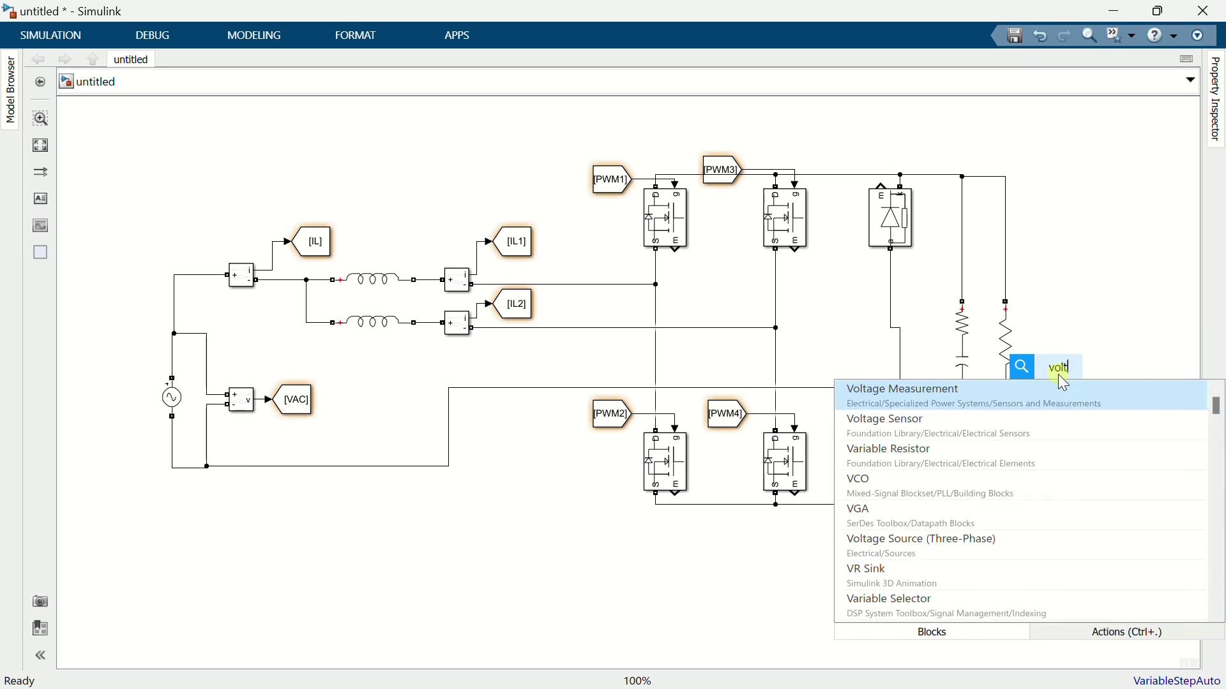
text(voltage meas)
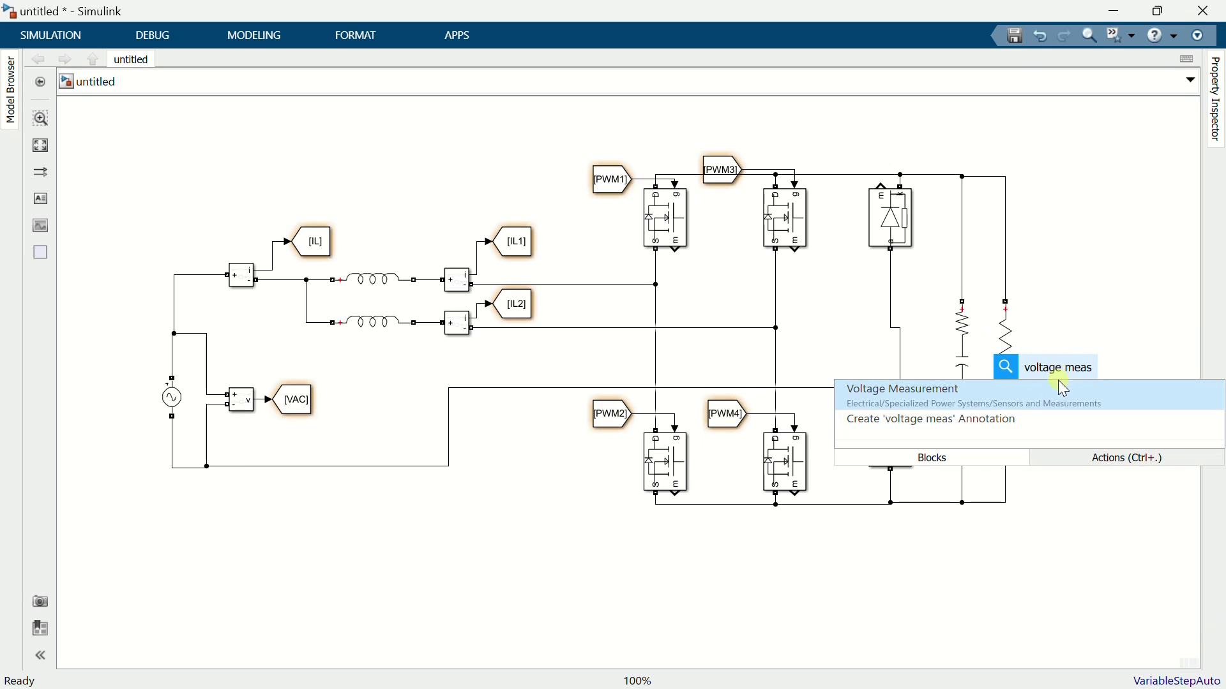
click(1059, 385)
drag(1058, 366, 1060, 347)
drag(1042, 338, 1007, 274)
drag(1042, 348, 1009, 421)
Add a Goto block at the output of the load's Voltage Measurement block and set its tag to Vout
click(1063, 413)
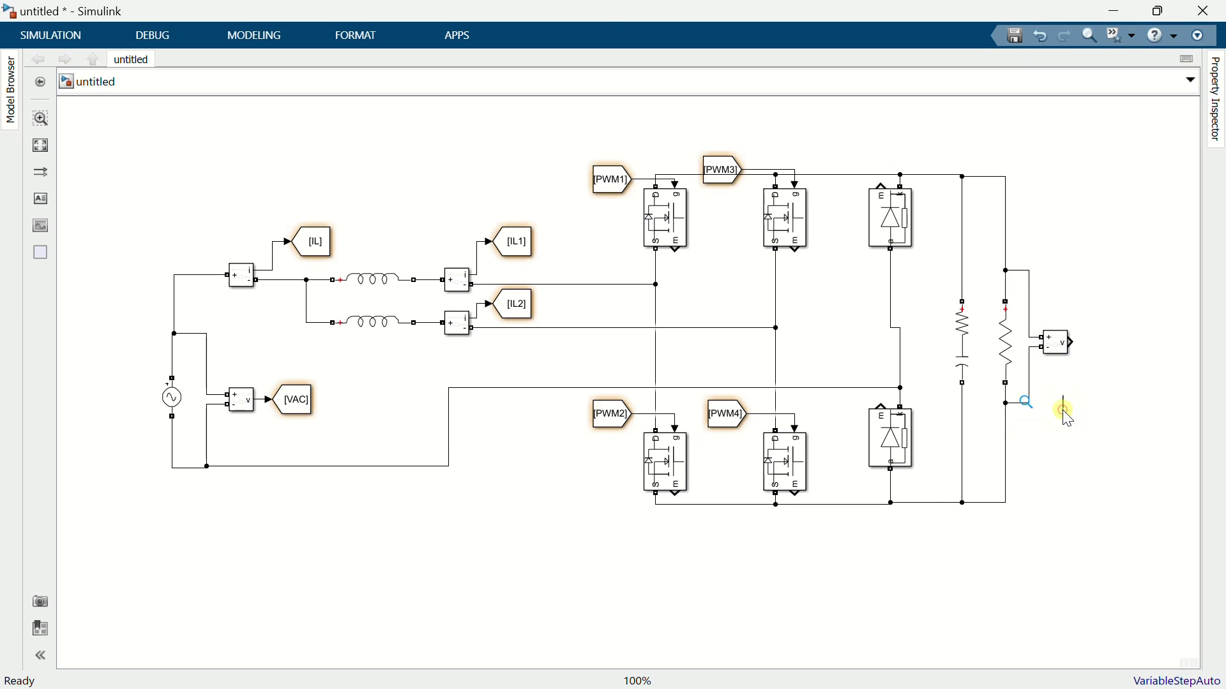
text(goto)
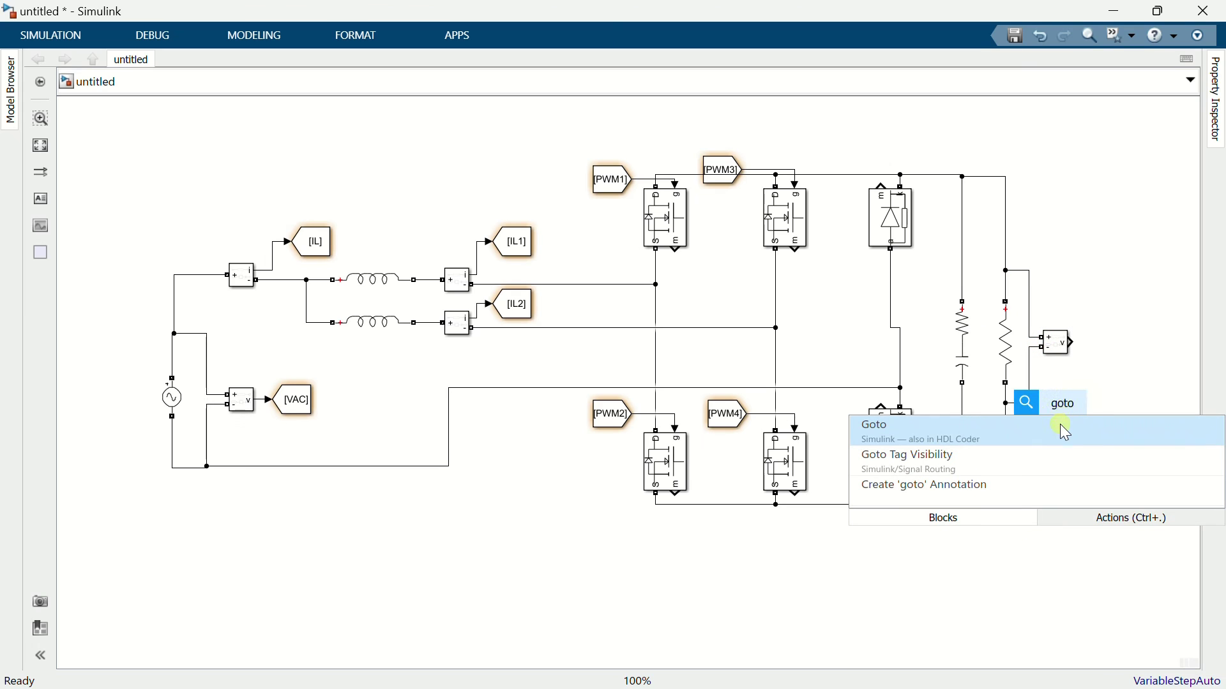
click(1060, 424)
drag(1055, 415, 1122, 364)
double_click(1117, 343)
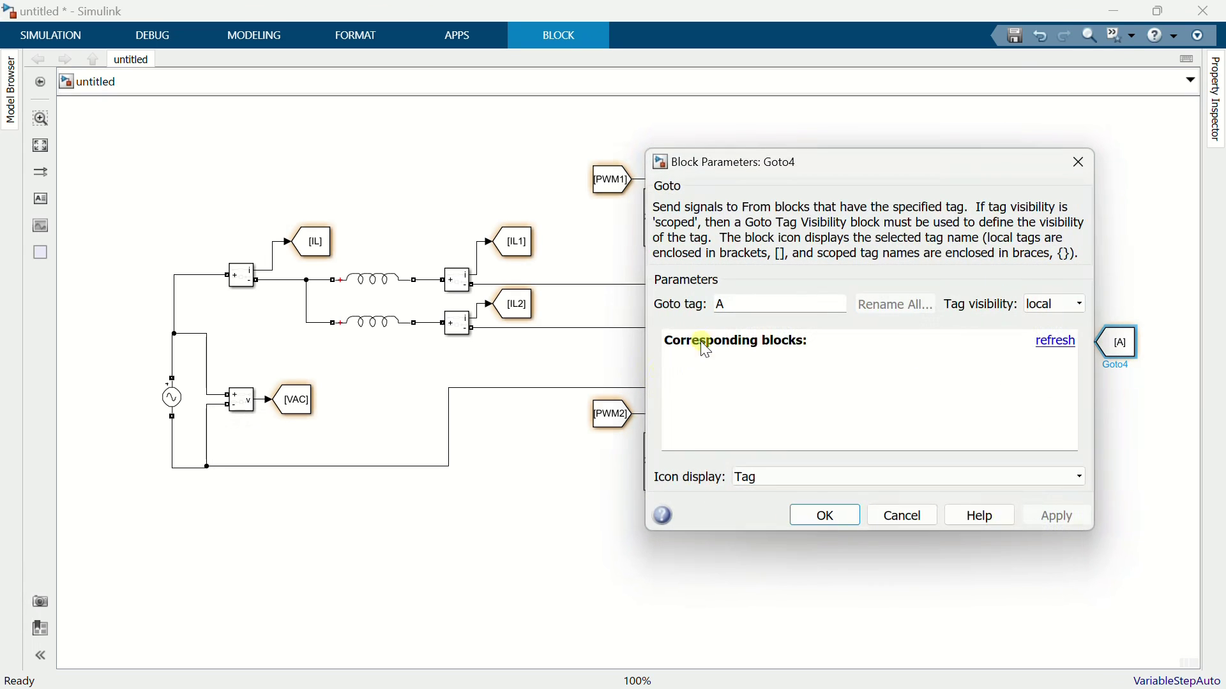
text(Vout)
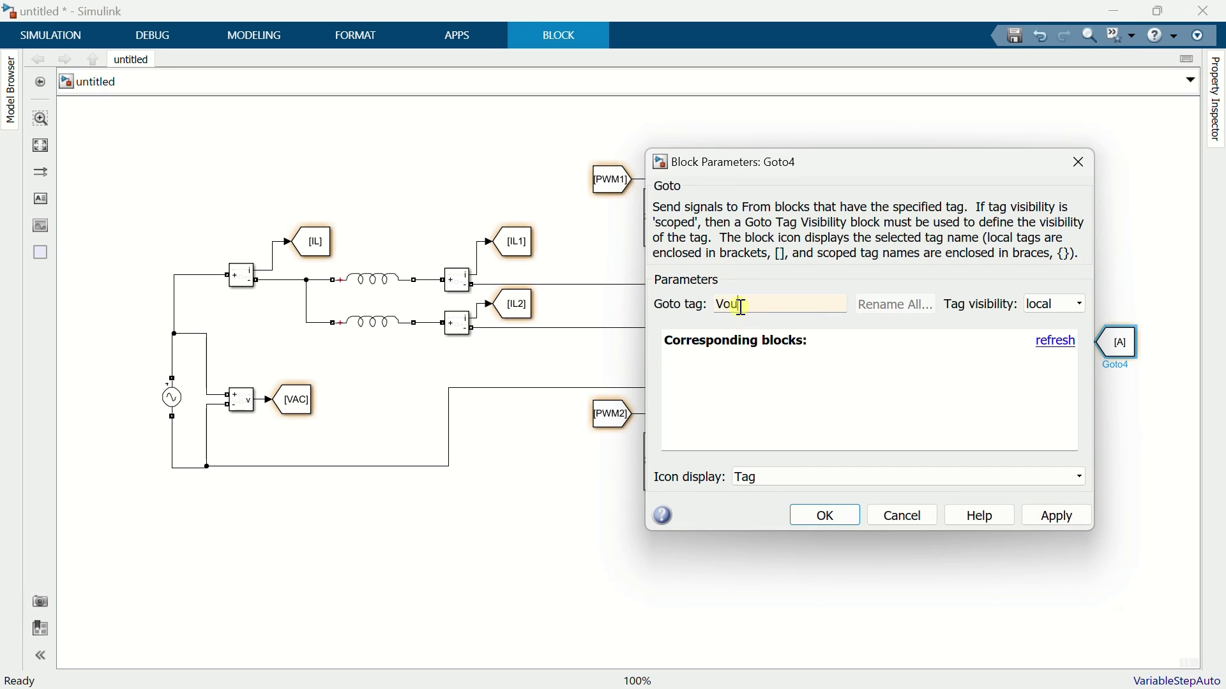
click(817, 514)
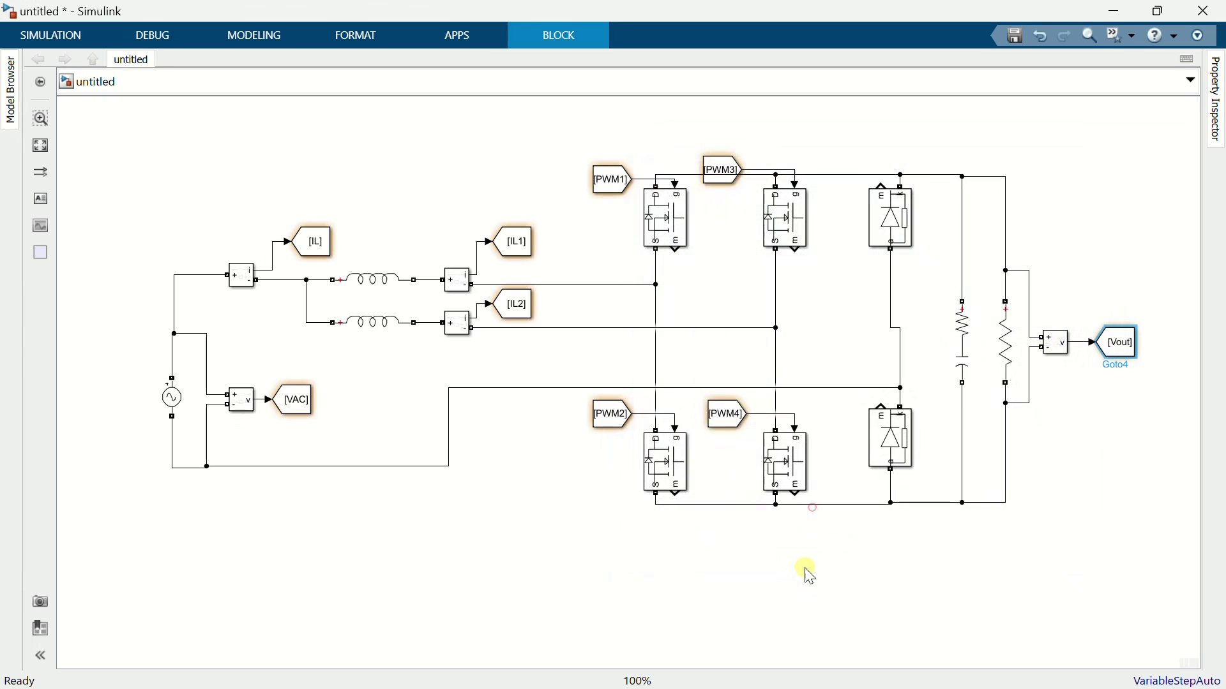
Select the whole power circuit and move it up to free space below for the control blocks
drag(150, 130, 1068, 532)
scroll(121, 652, left, 2)
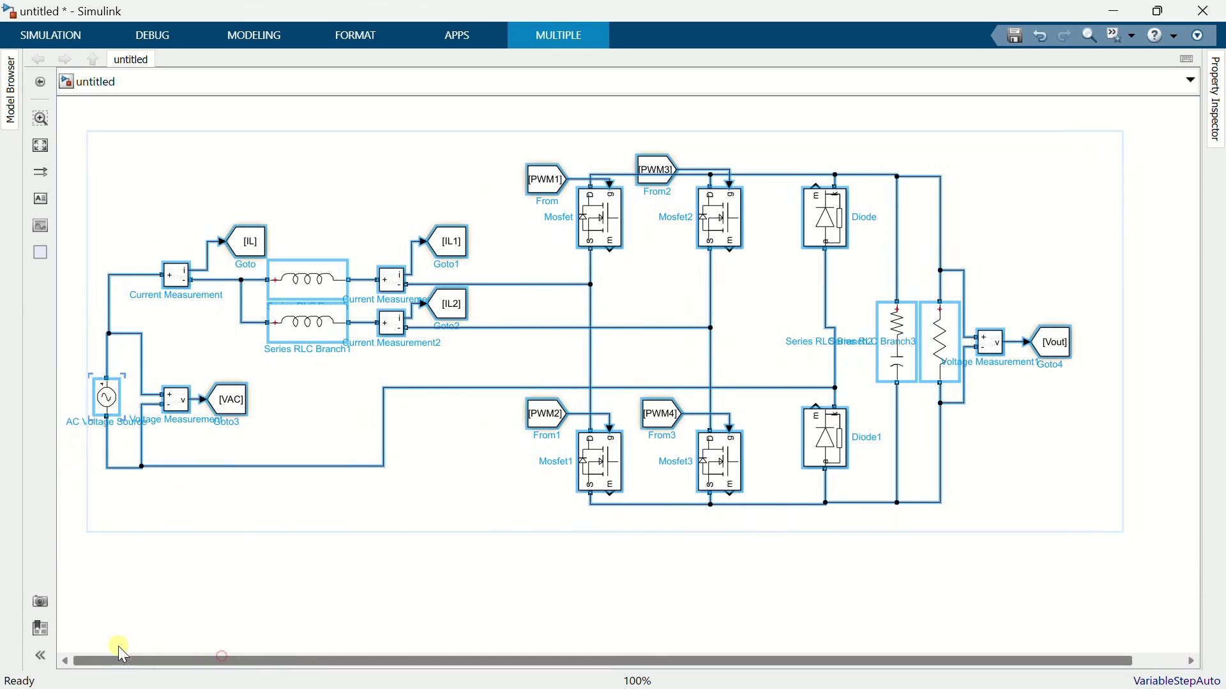
drag(721, 447, 706, 353)
Add a Constant block below the AC source and set its constant value to 400
click(113, 495)
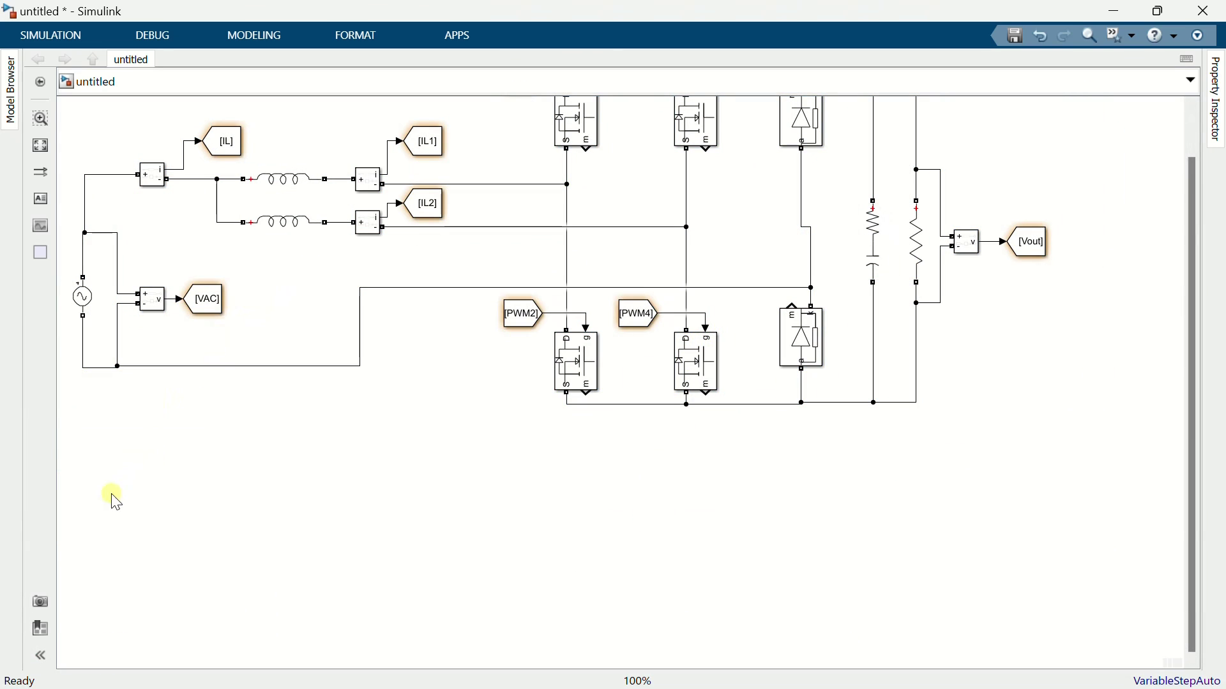
text(cons)
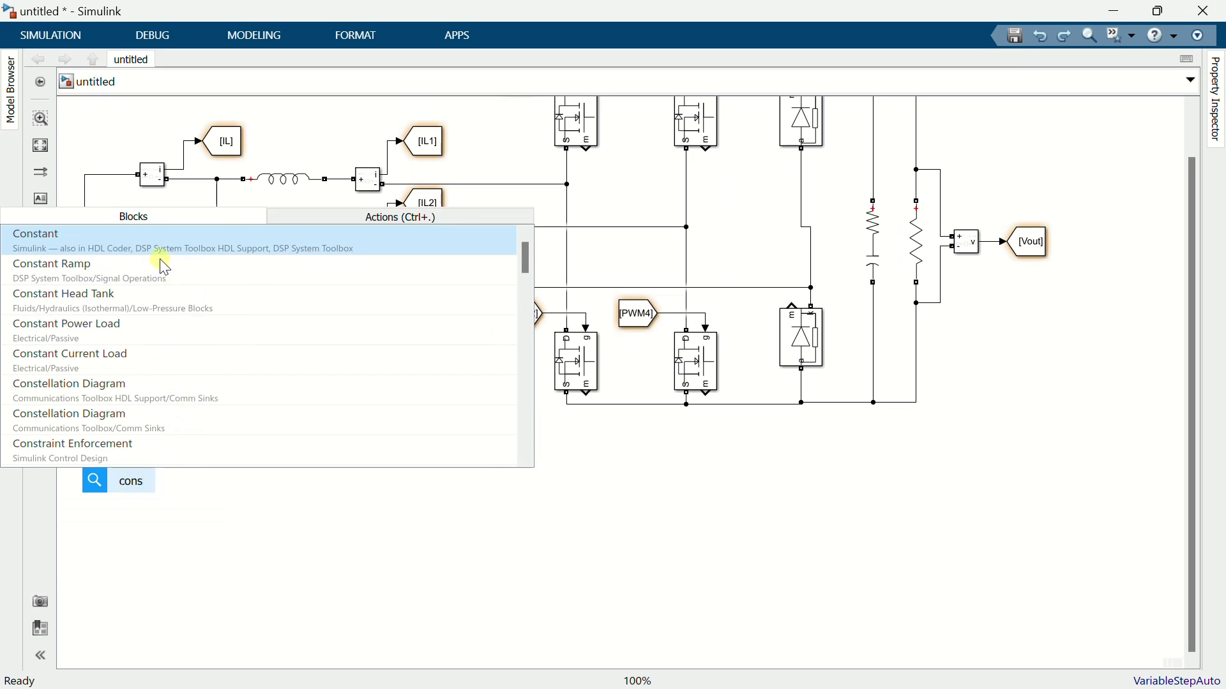
key(Return)
drag(126, 489, 104, 458)
click(114, 463)
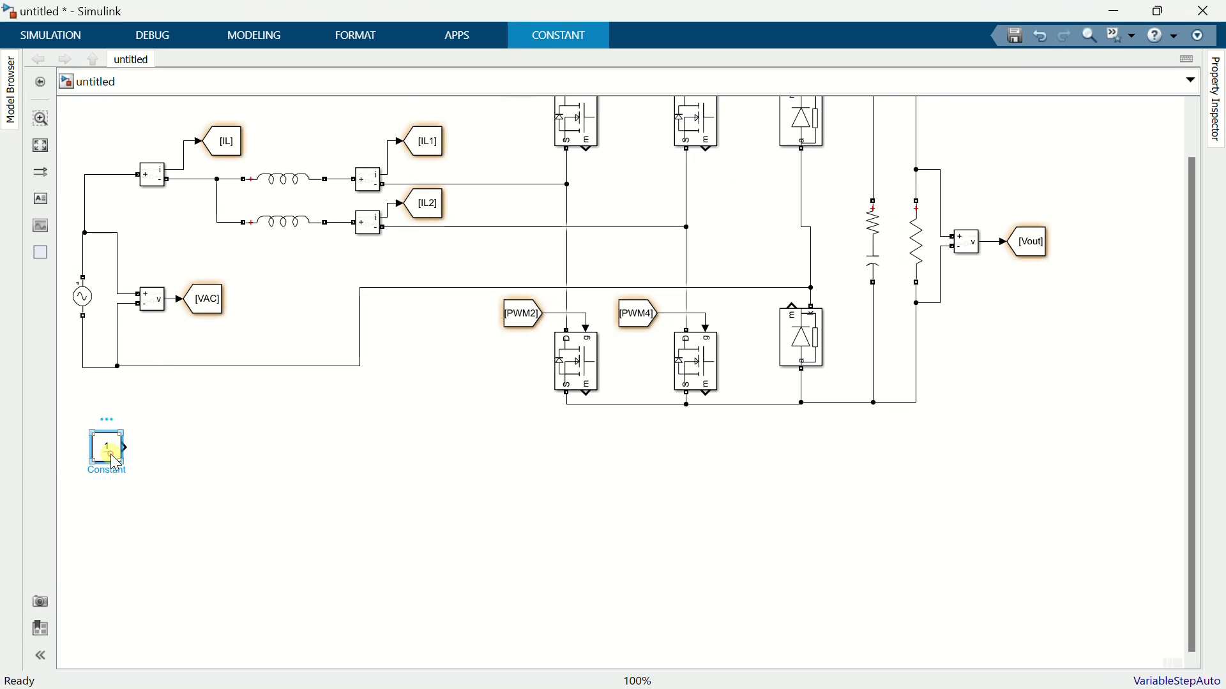
double_click(113, 464)
double_click(166, 458)
text(400)
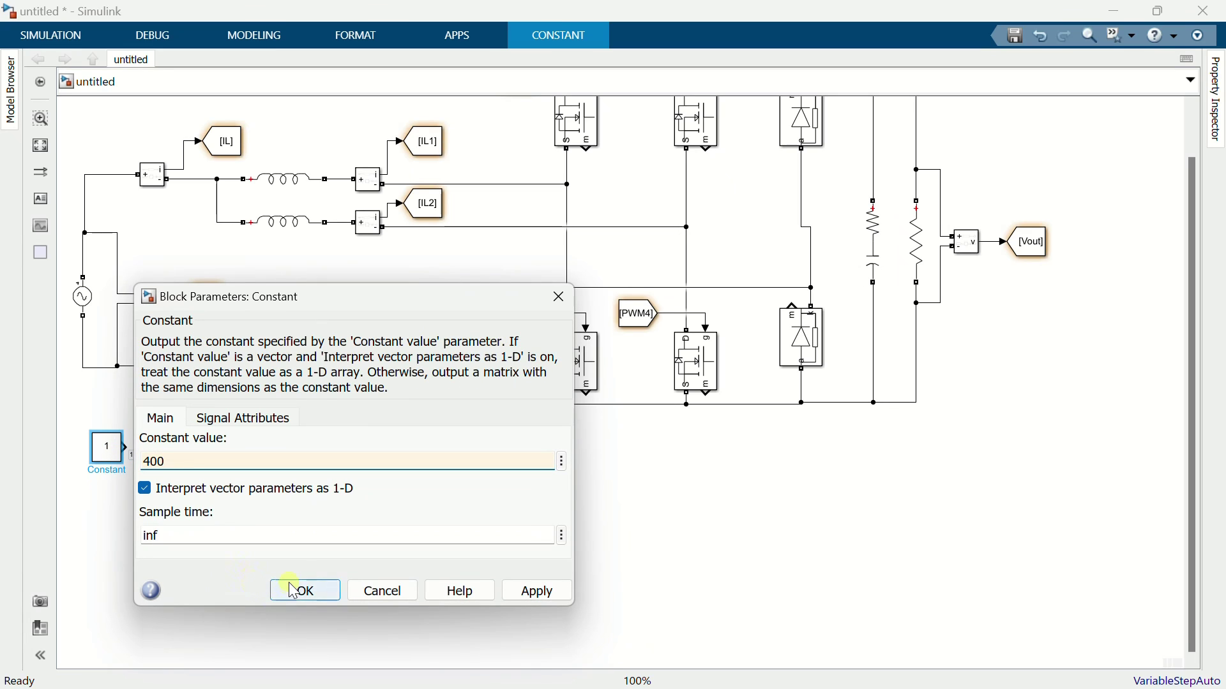
click(291, 585)
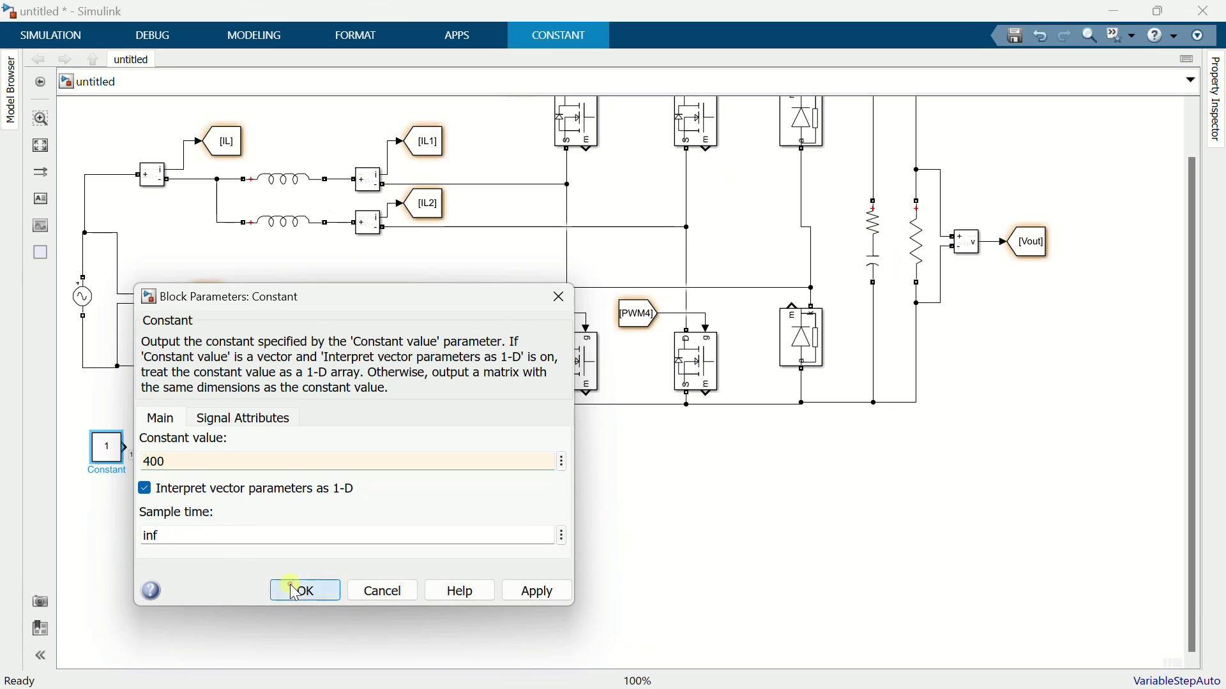
Add a Sum block with signs |+- after the 400 constant and feed its negative input from a Vout From block
double_click(224, 515)
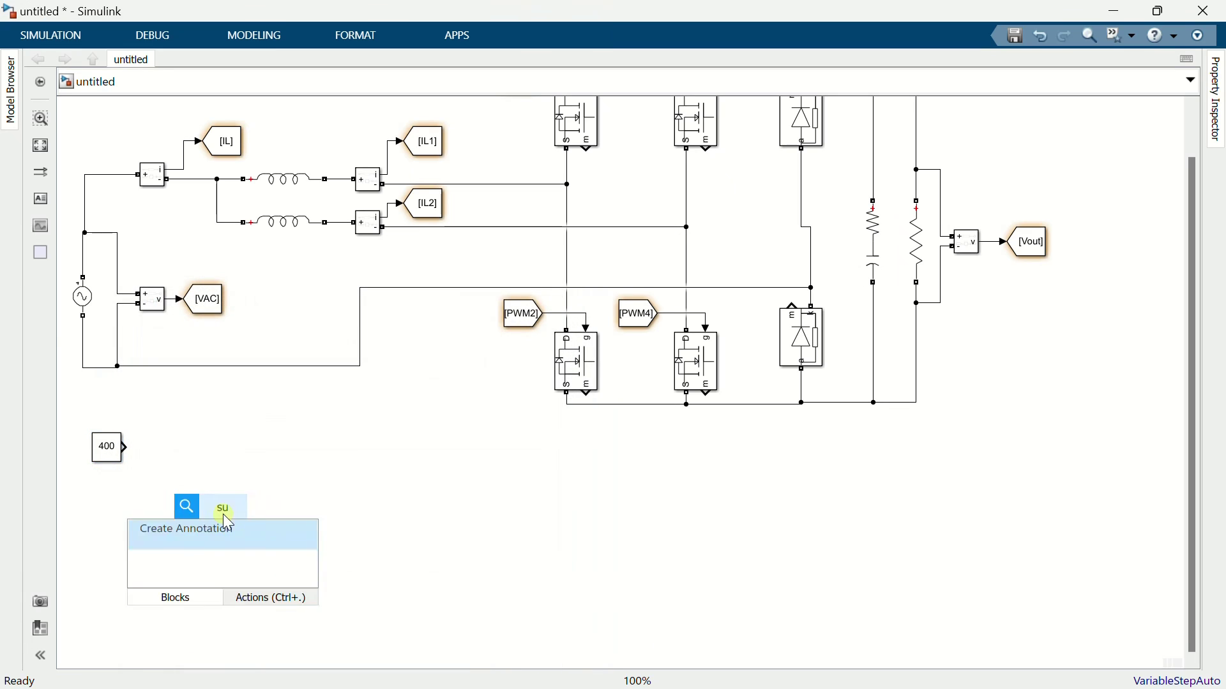
text(sum)
click(226, 269)
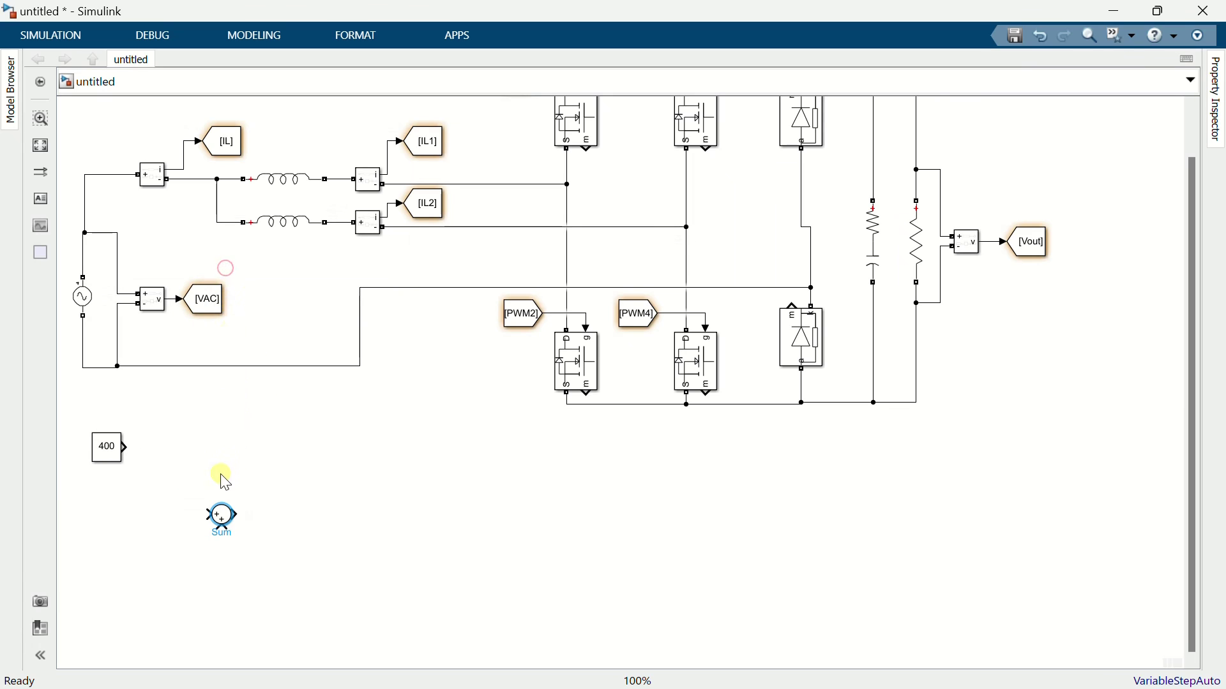
drag(225, 522, 164, 455)
double_click(156, 450)
double_click(432, 466)
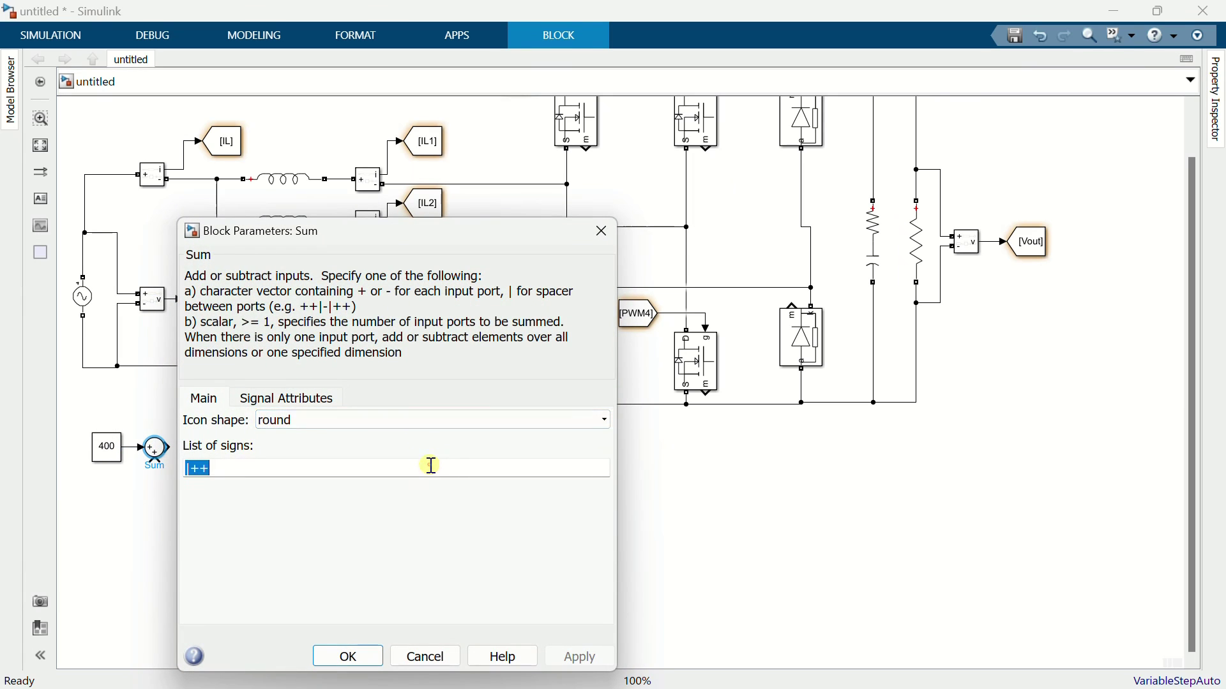
text(|+-)
click(350, 657)
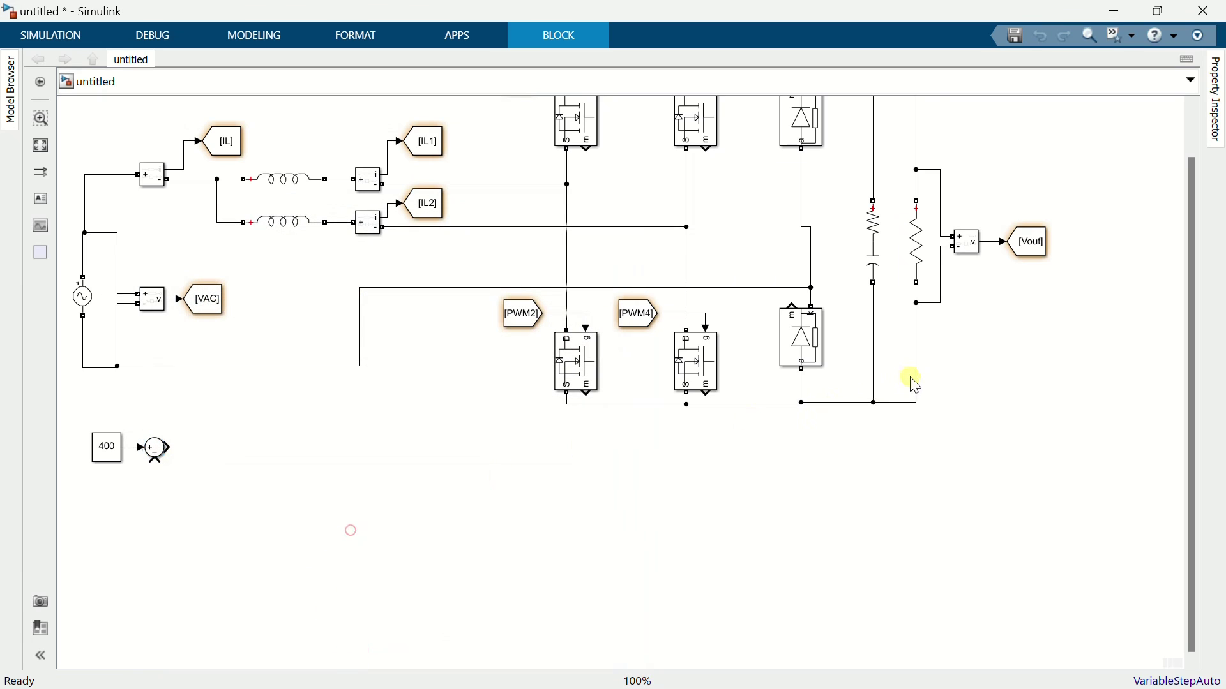
click(1033, 250)
mouse_move(1059, 250)
mouse_down()
mouse_move(236, 460)
mouse_move(128, 504)
mouse_move(155, 458)
mouse_up()
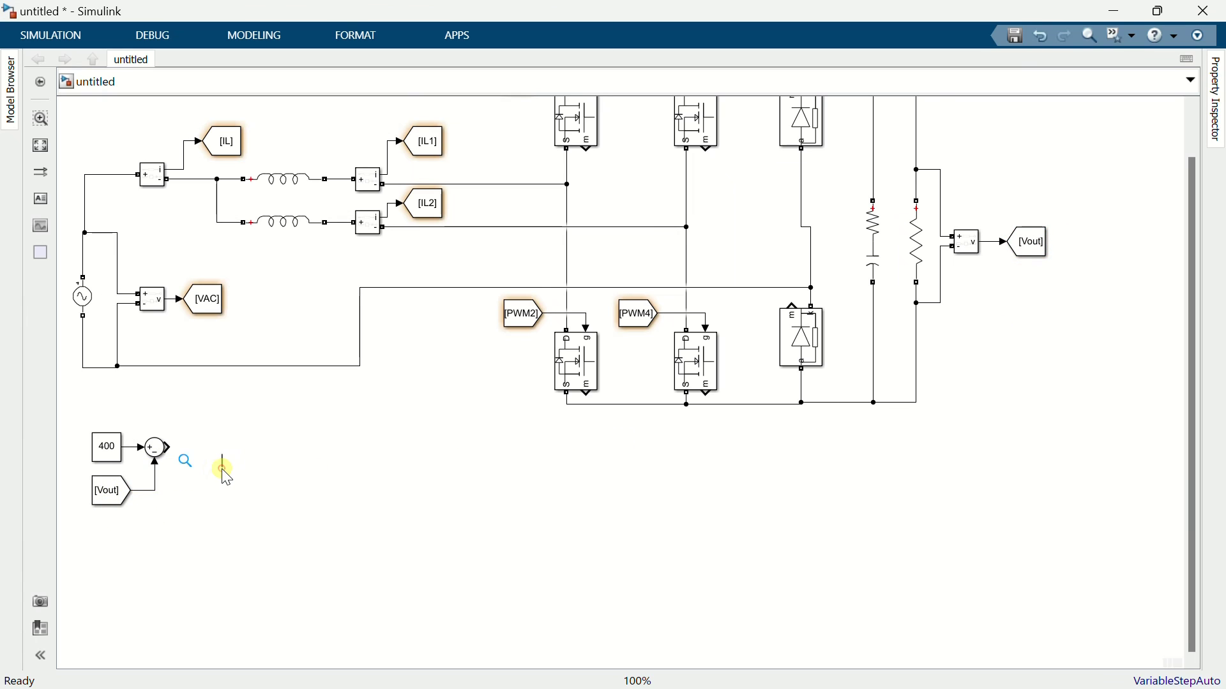
Add a PID Controller block and connect it to the output of the Sum block
text(pid)
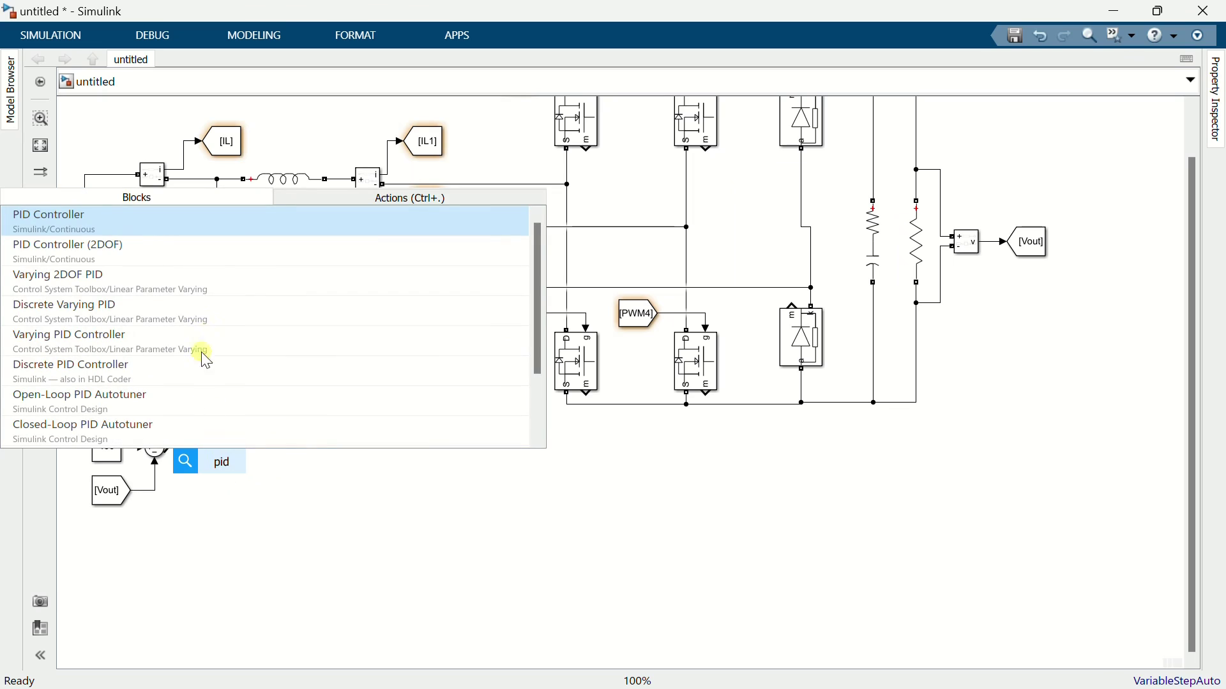
click(200, 220)
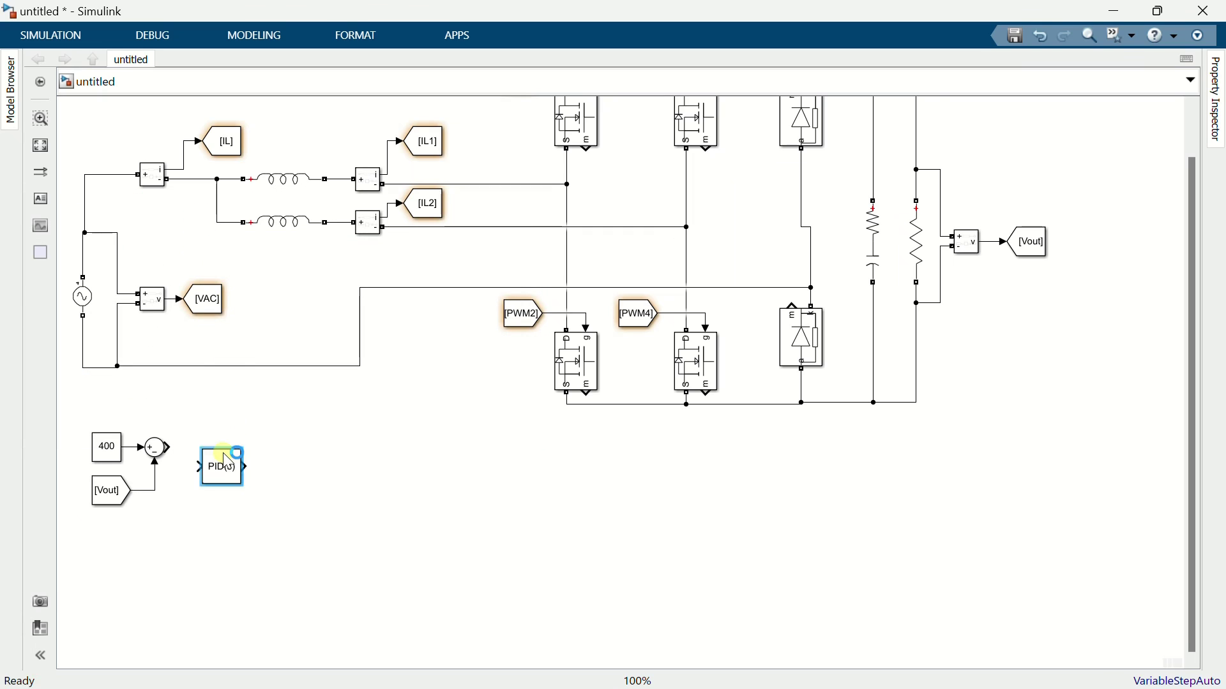
drag(223, 474, 218, 455)
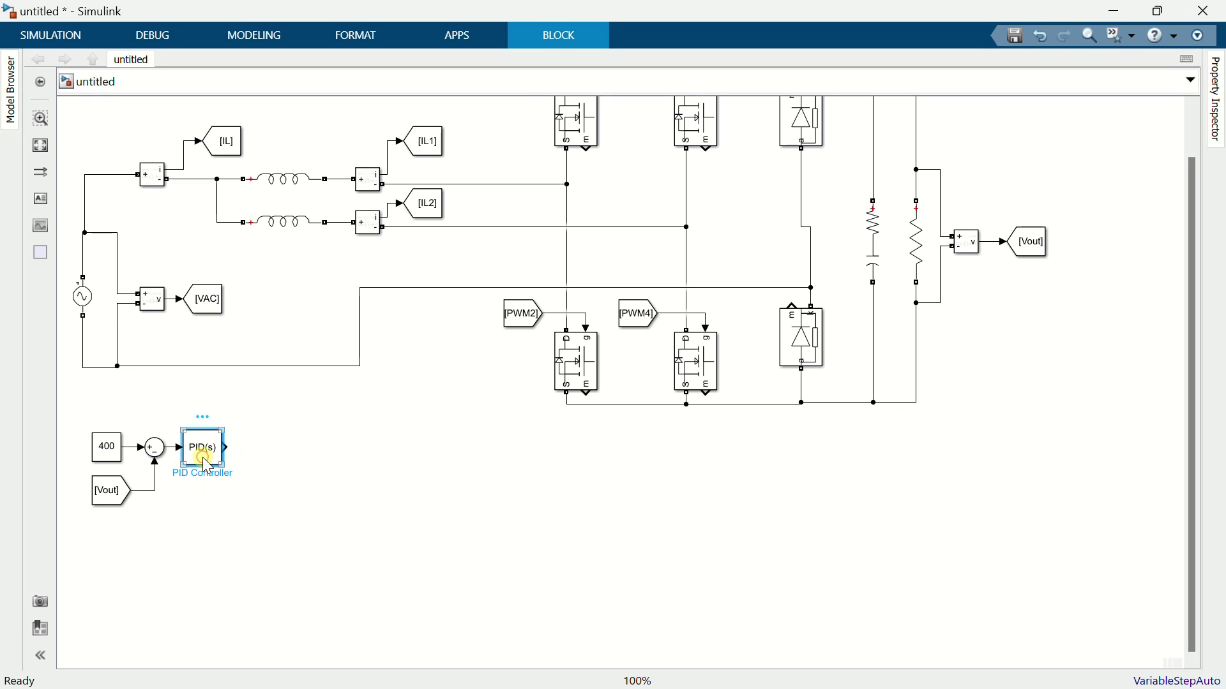
Configure the controller as type PI with a proportional gain of 5 and an integral gain of 800
double_click(205, 458)
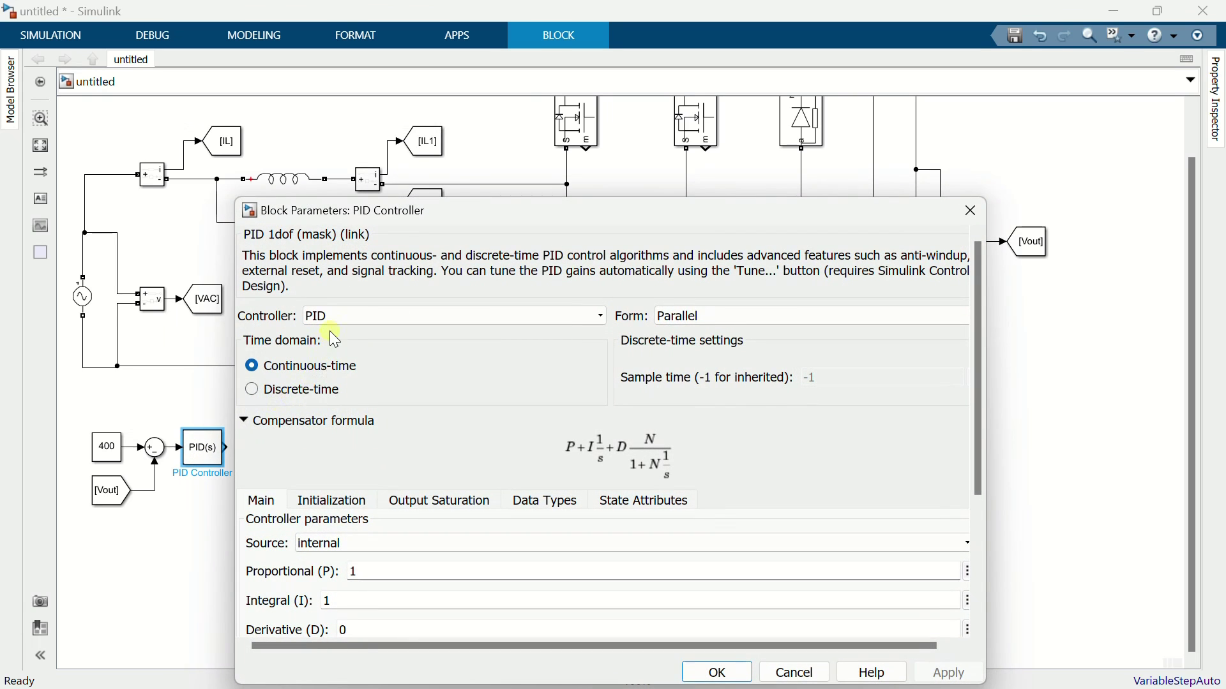
click(331, 325)
click(321, 347)
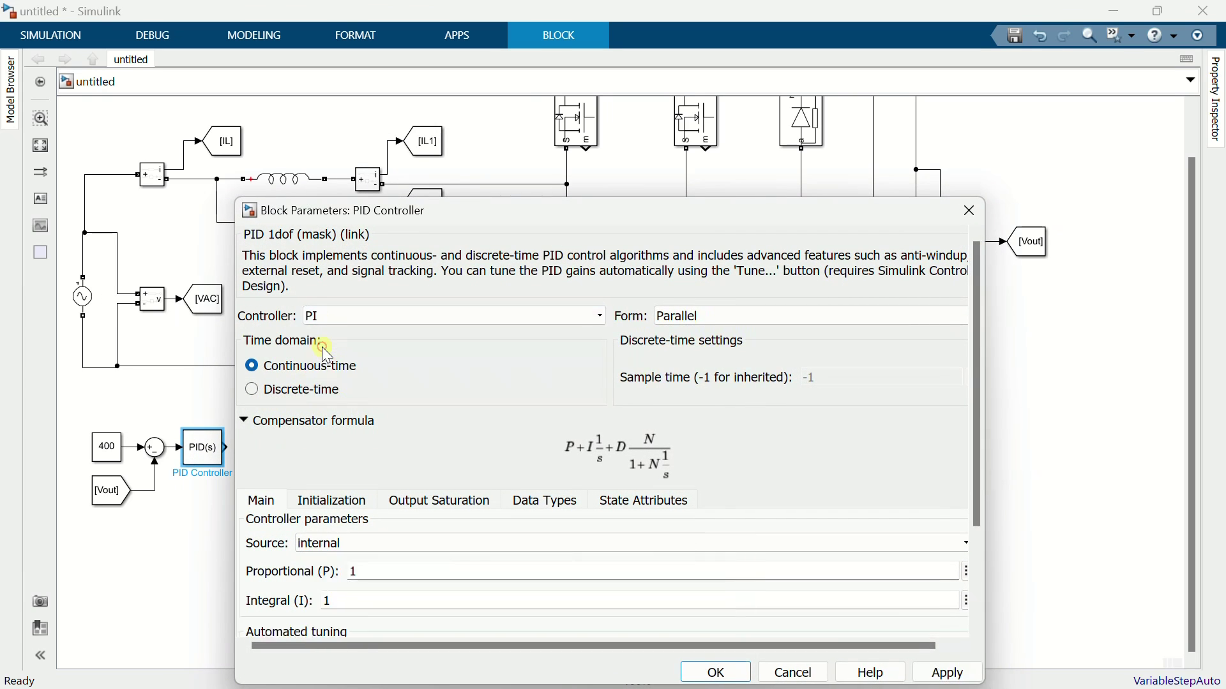
text(5)
double_click(373, 584)
text(800)
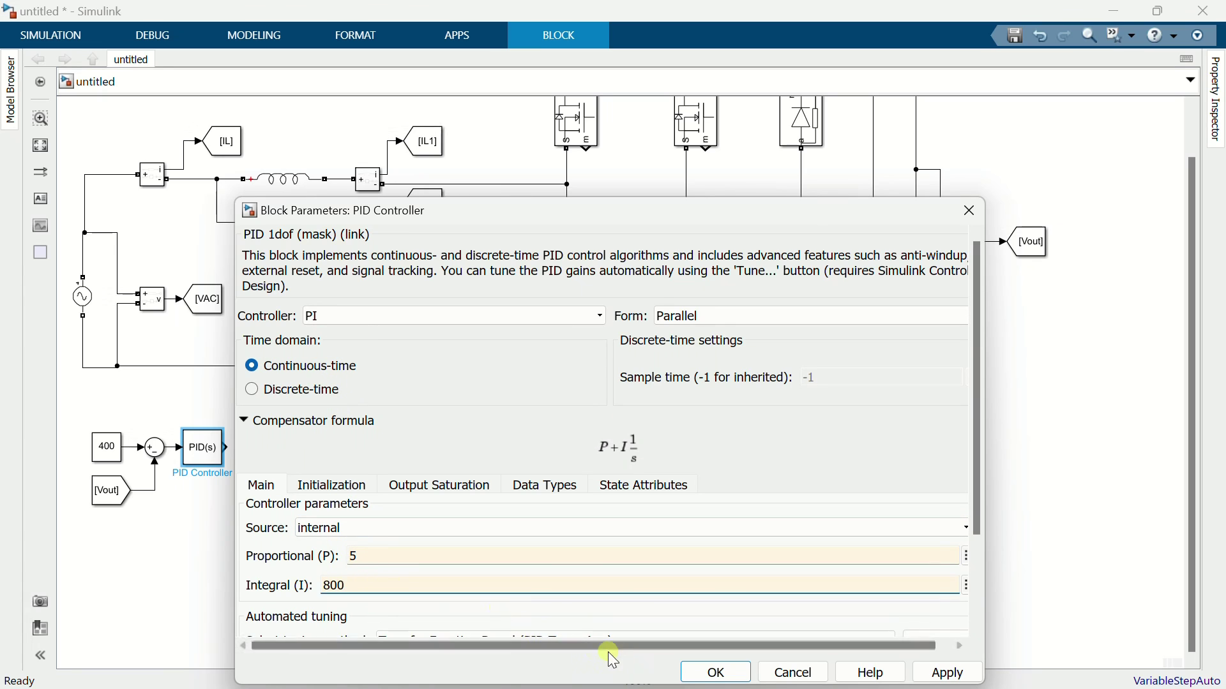
click(713, 672)
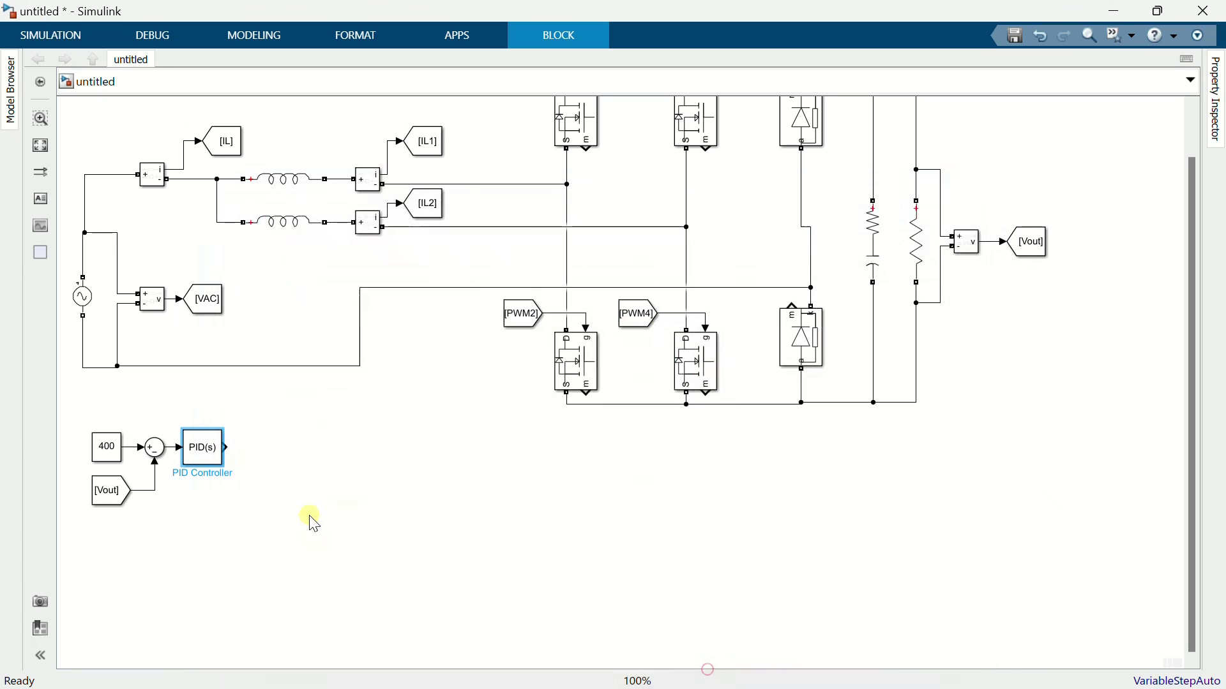
Add a Product block with its first input connected to the PI controller's output
double_click(279, 465)
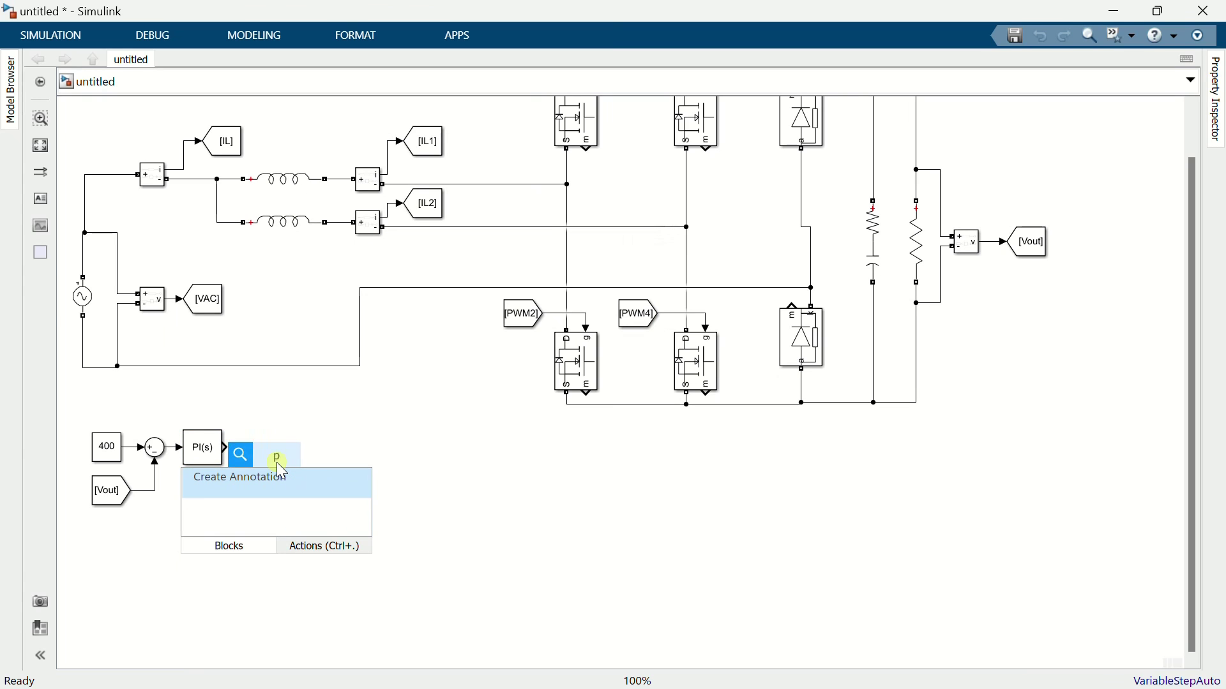
text(produ)
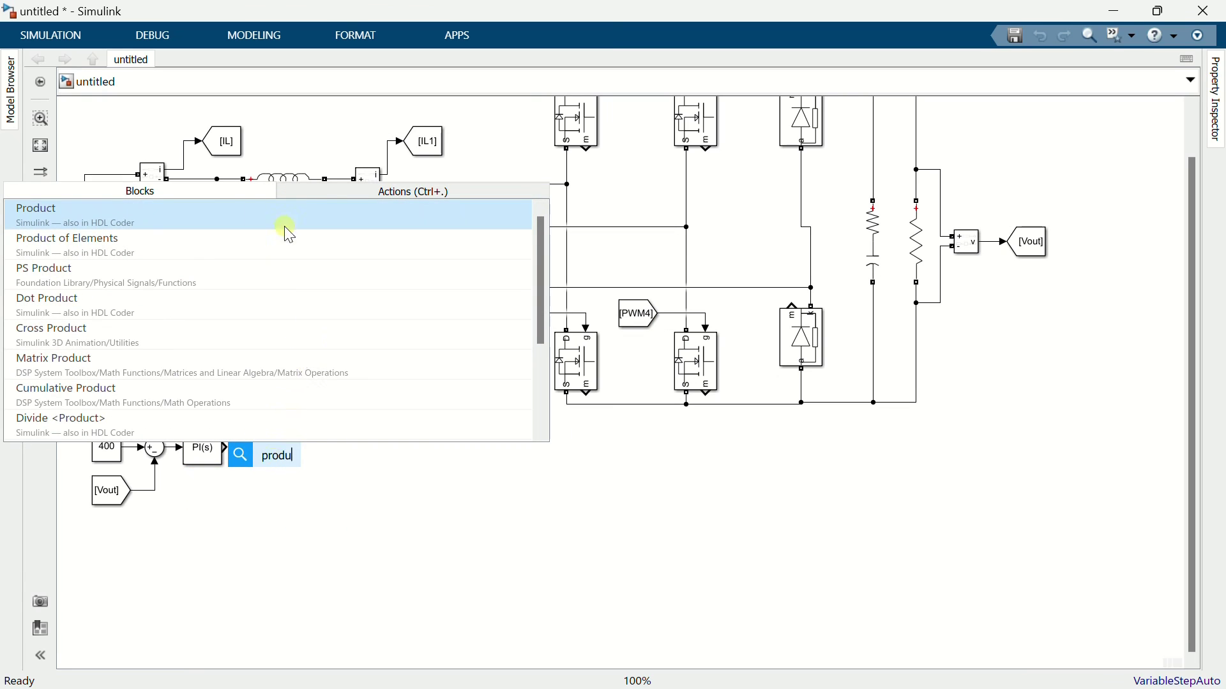
click(248, 219)
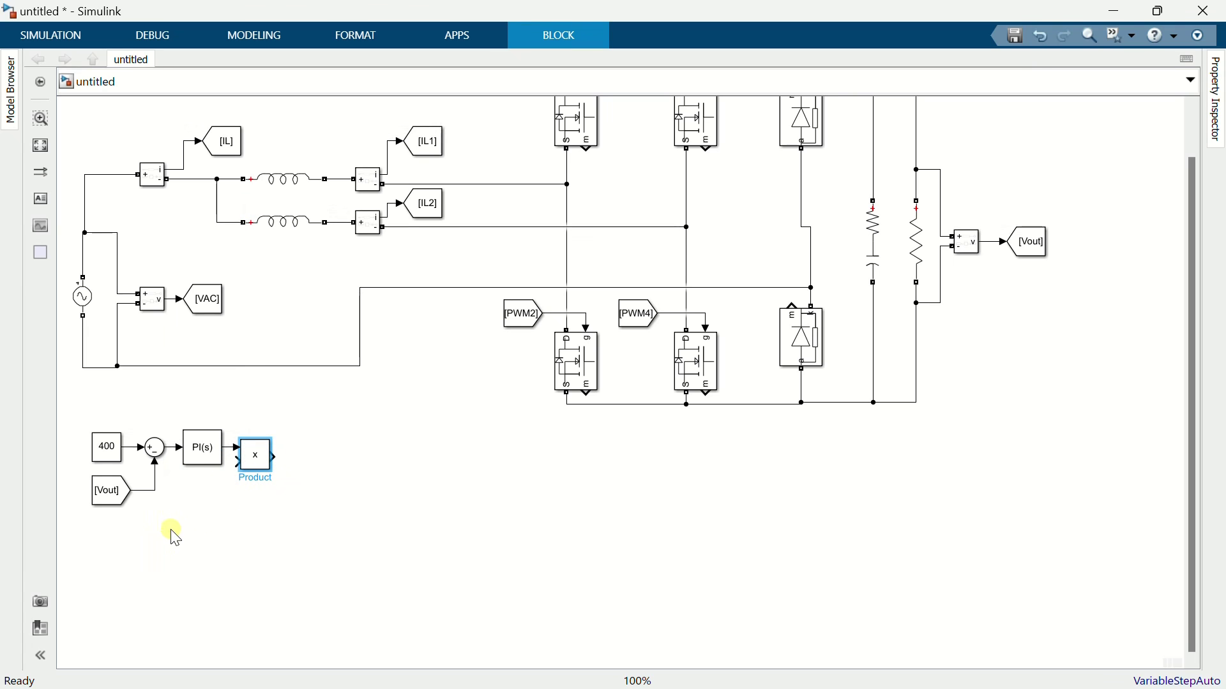
Create a From block tagged VAC below the Vout From block
click(227, 313)
drag(210, 310, 211, 317)
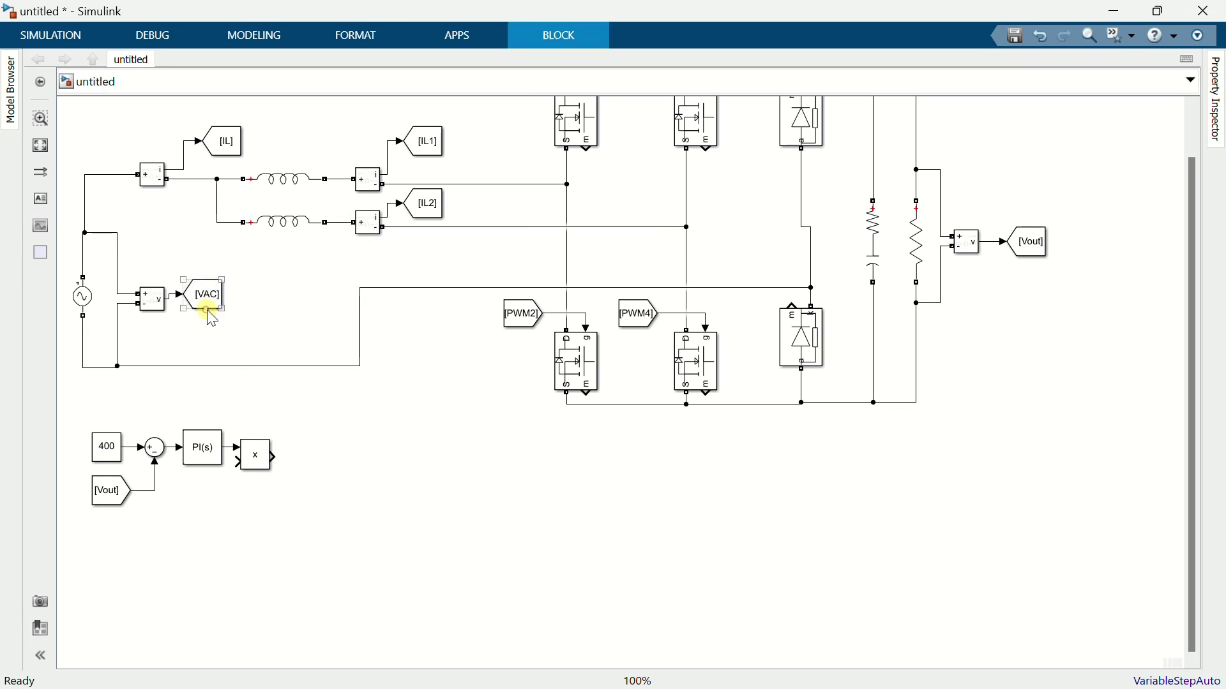
drag(182, 440, 142, 522)
click(141, 522)
text(VAC)
Add an Abs block after the VAC From block and connect its output to the Product block's second input
click(185, 524)
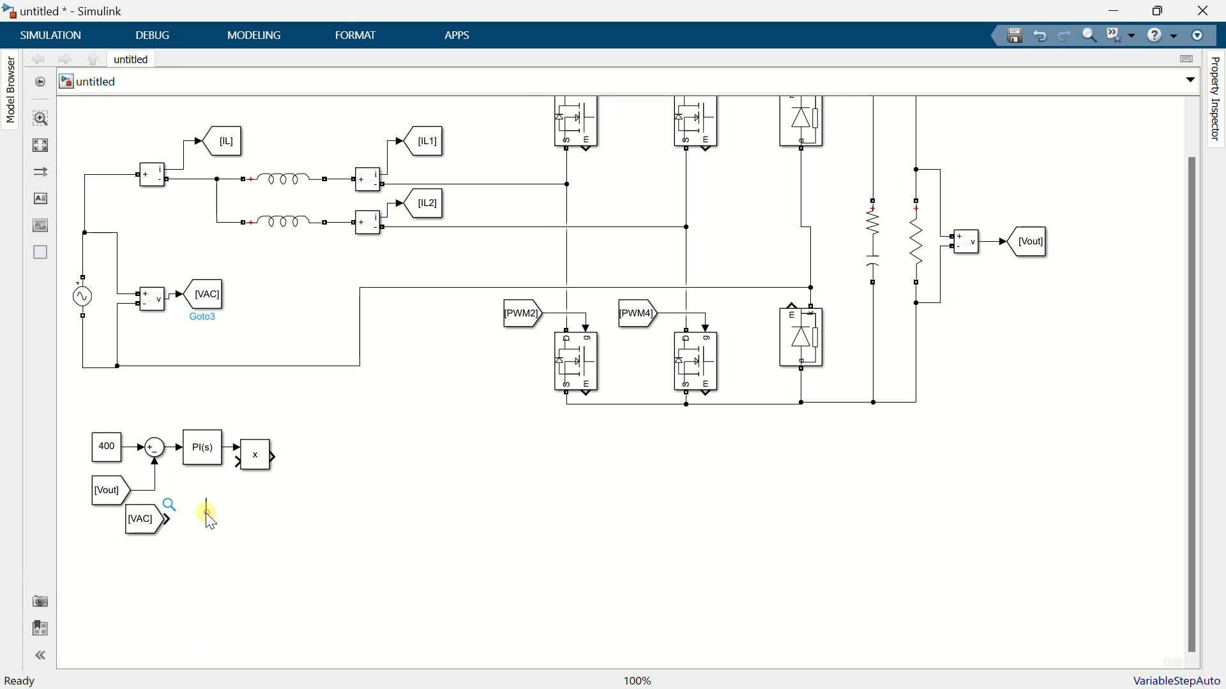
text(abs)
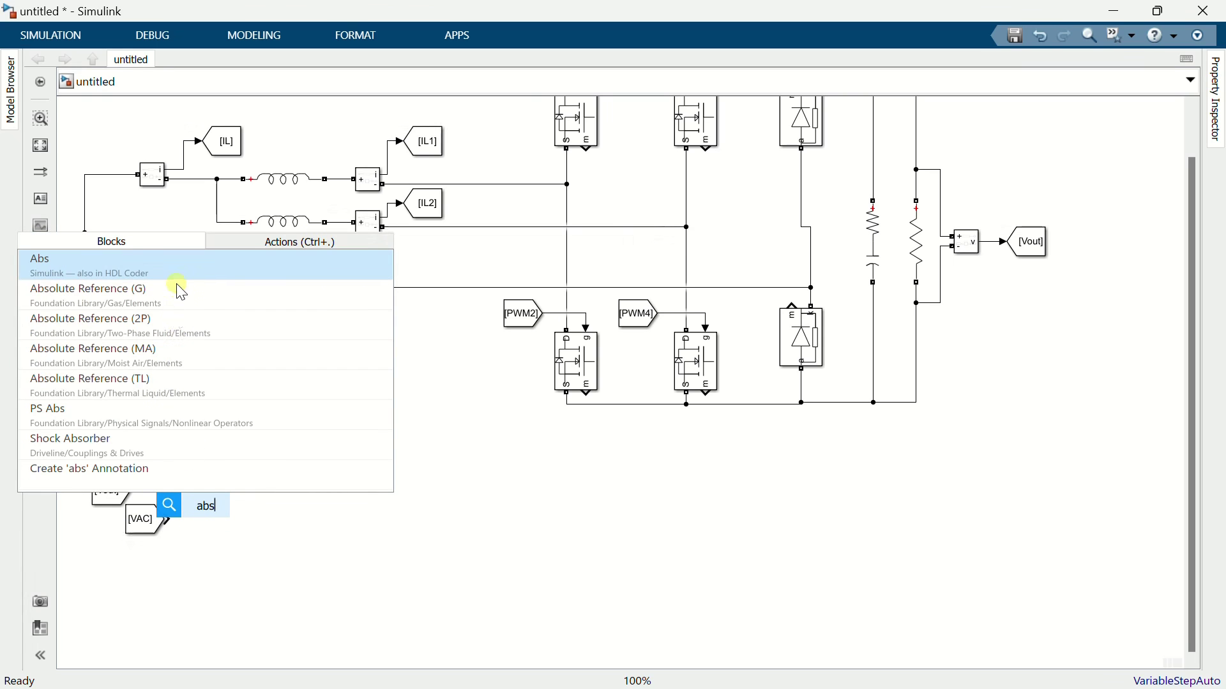
key(Return)
click(197, 519)
drag(218, 521, 237, 466)
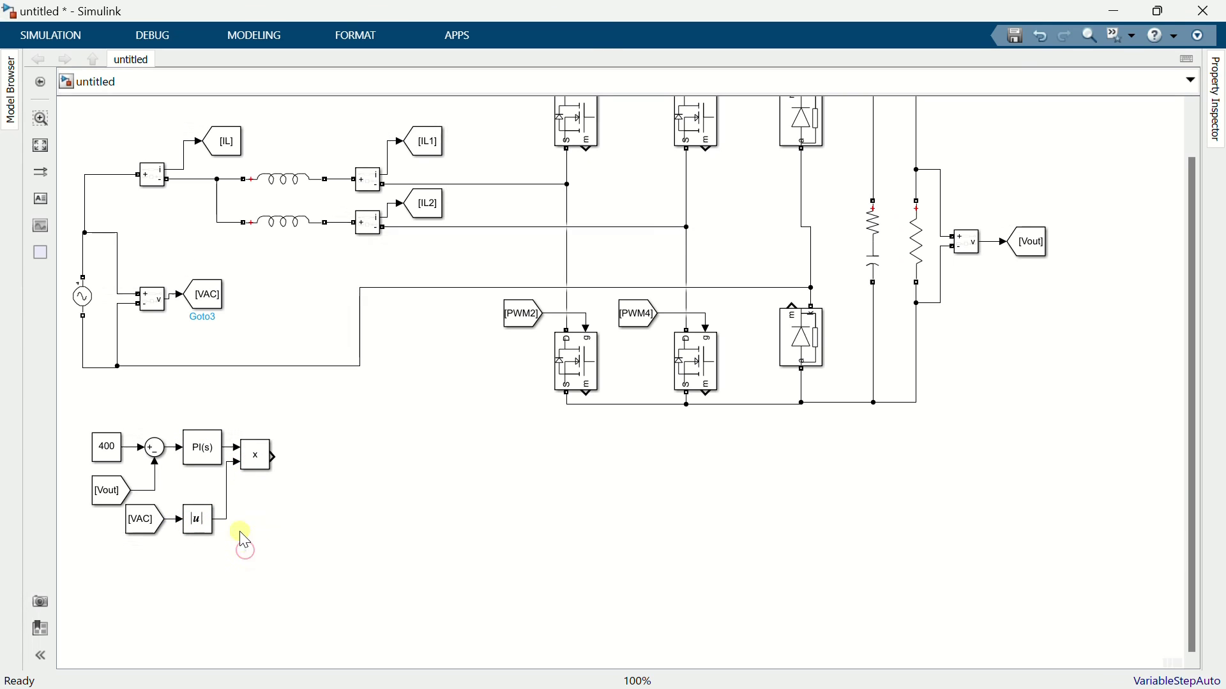
Copy the VAC From block below the existing one and connect an RMS block from Specialized Power Systems to its output
click(137, 530)
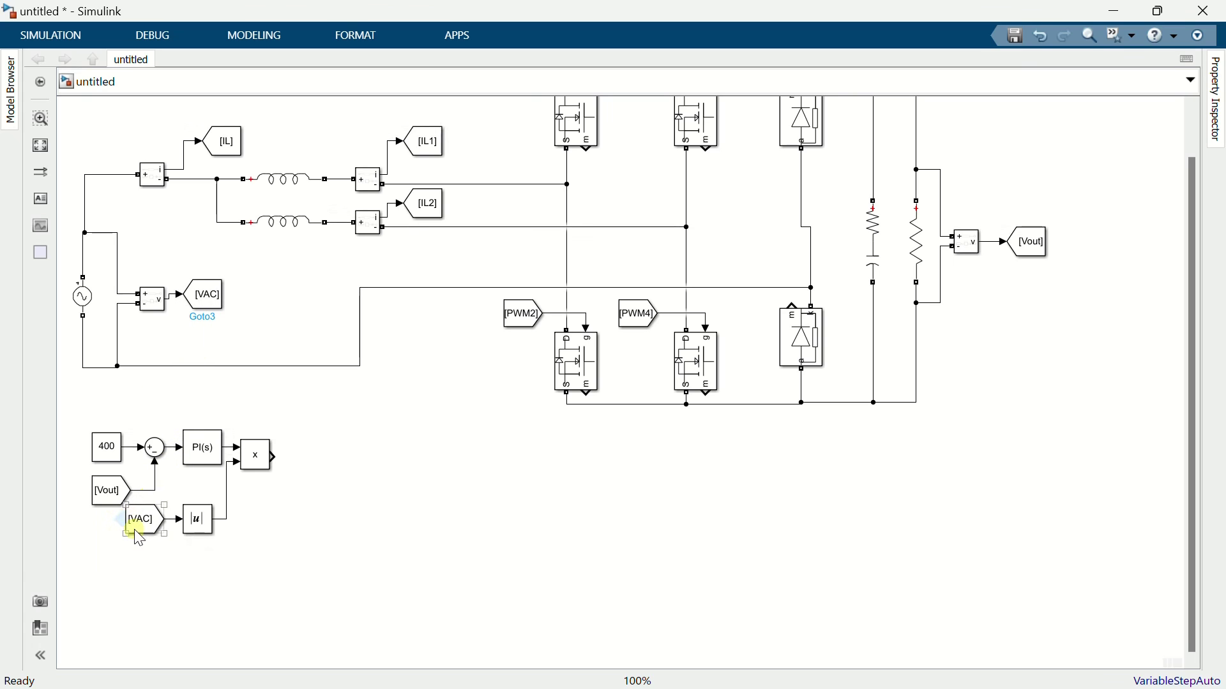
click(144, 528)
drag(144, 533, 154, 592)
double_click(229, 574)
text(rm)
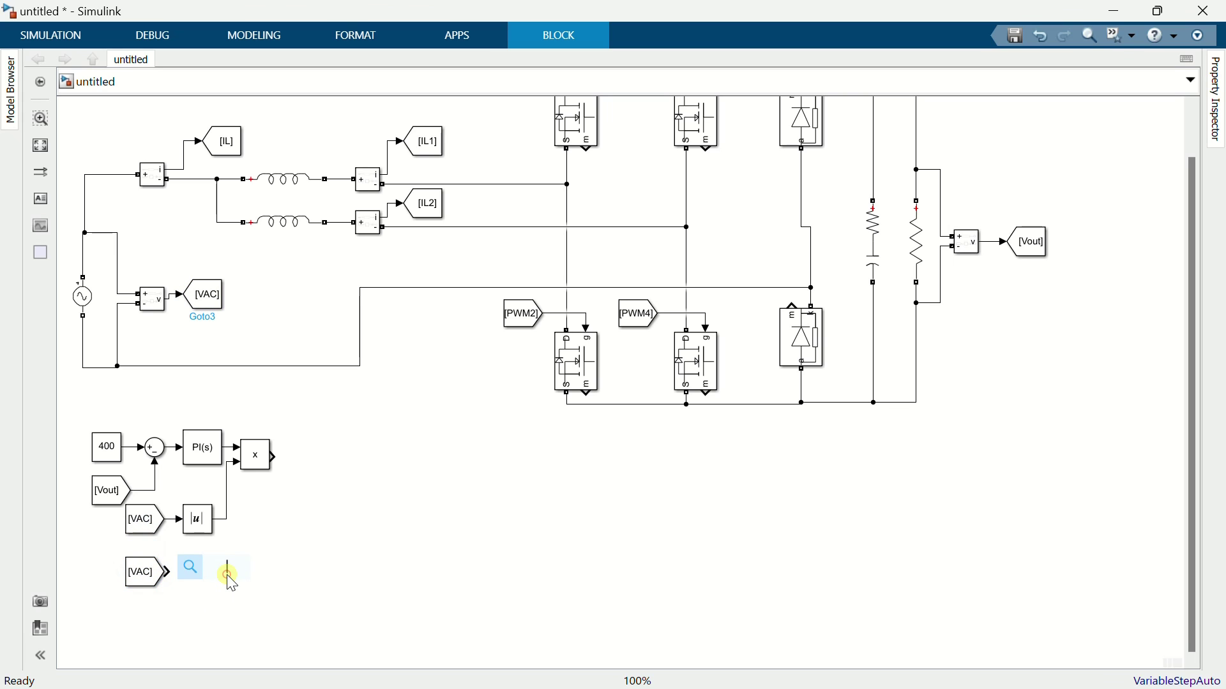
text(s)
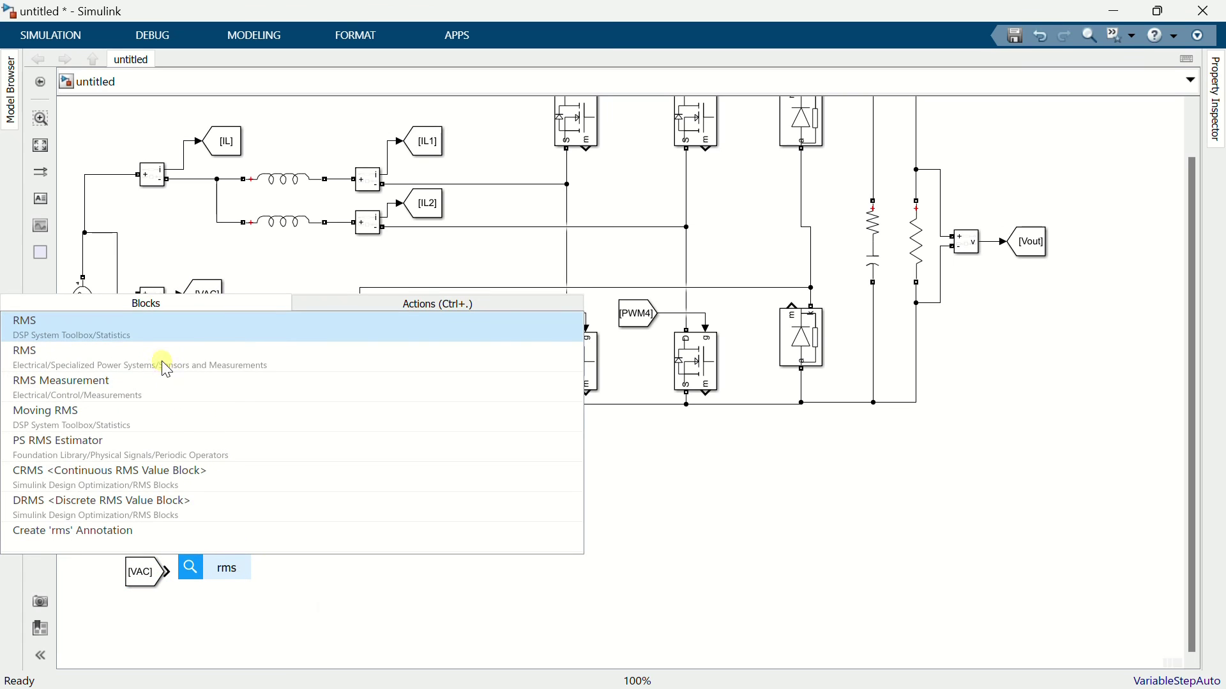
click(163, 365)
drag(212, 576, 206, 577)
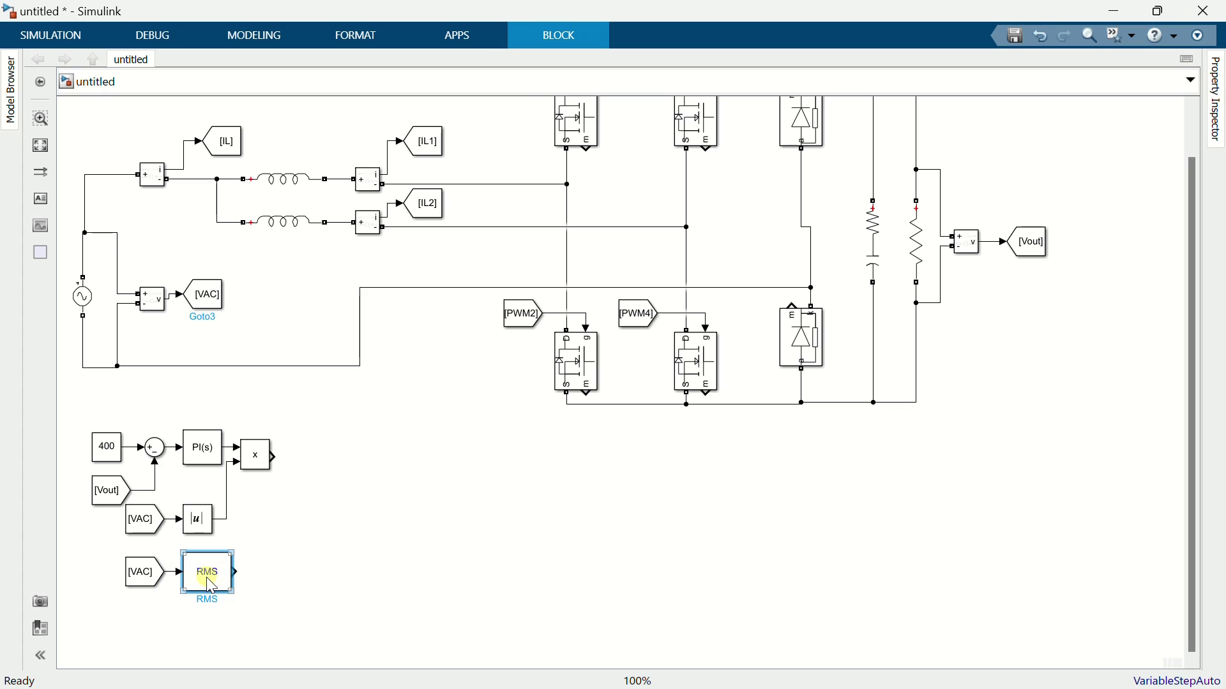
Set the RMS block's fundamental frequency to 50 Hz and its initial RMS value to 230
double_click(206, 577)
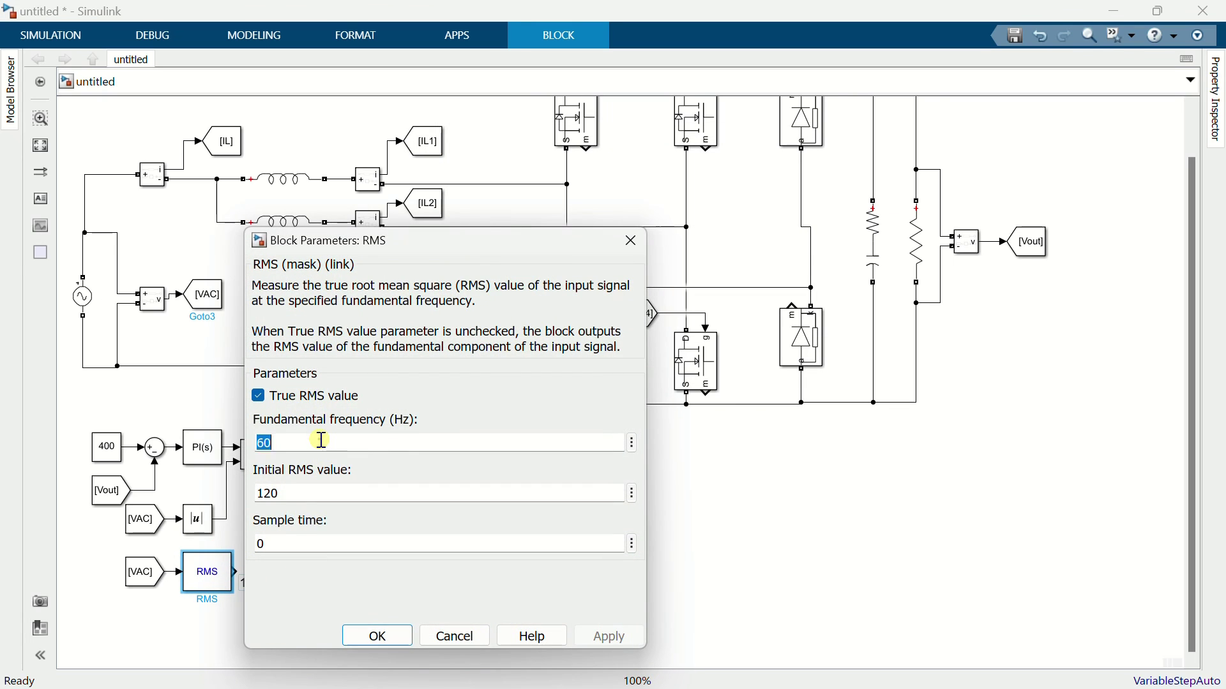
text(50)
double_click(332, 498)
text(230)
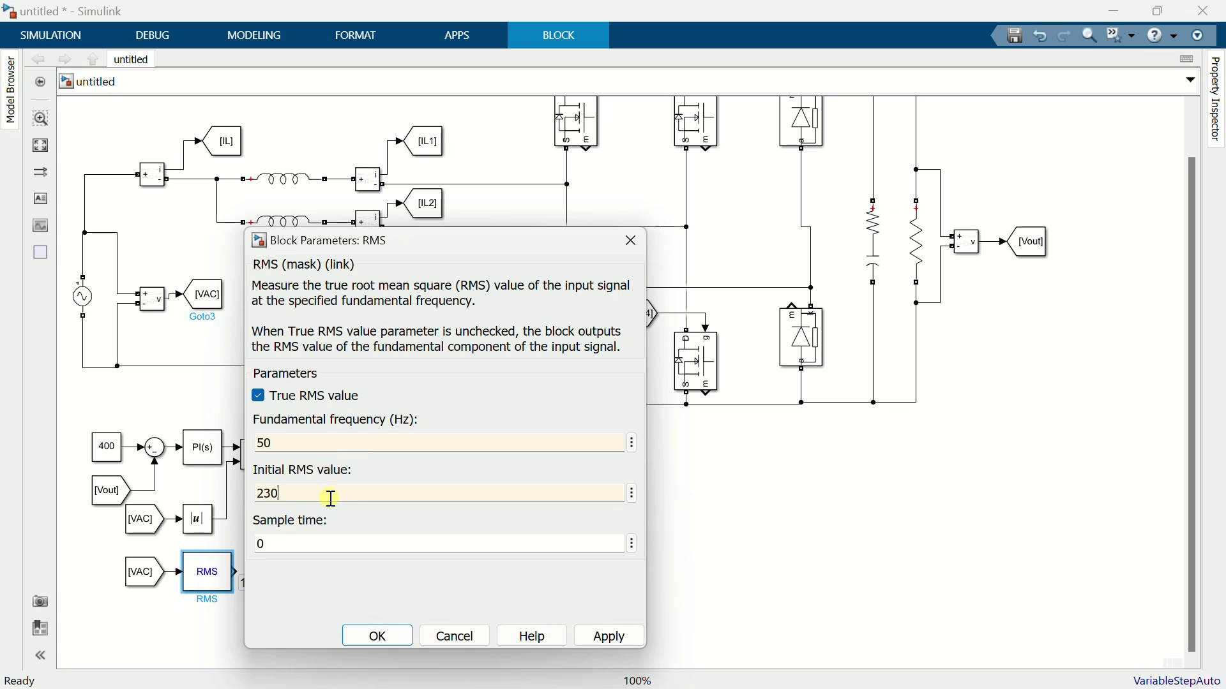
click(383, 636)
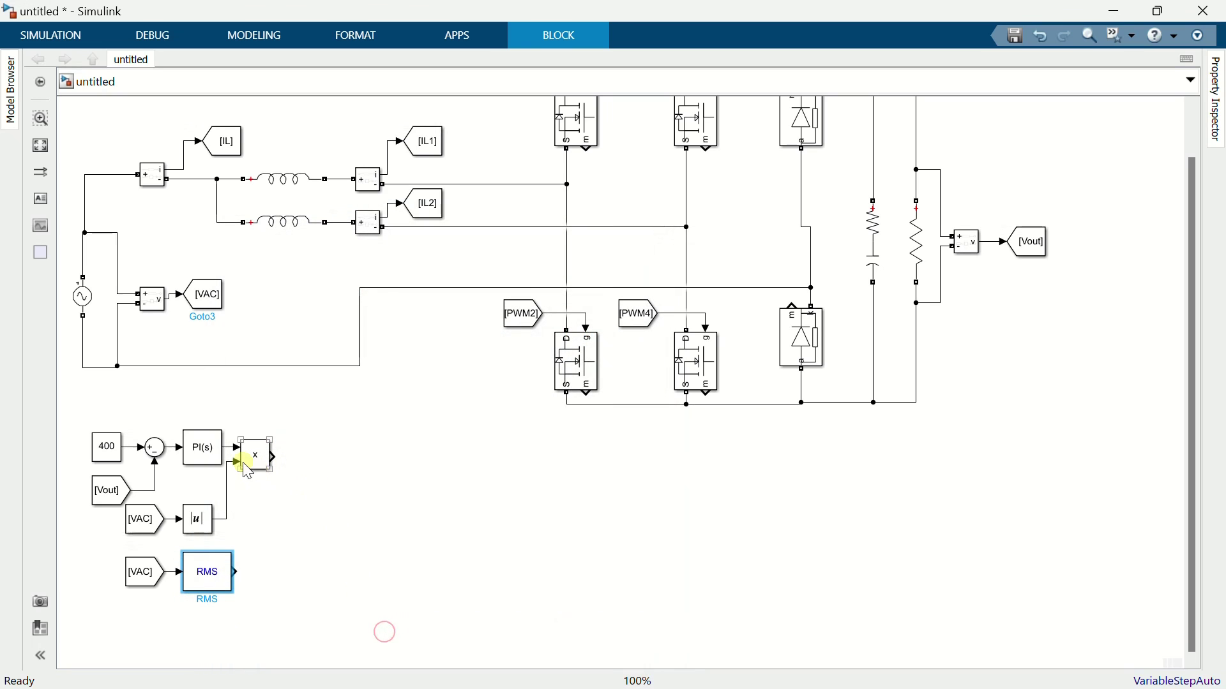
Duplicate the Product block to square the RMS output, and add another copy fed by the first Product's output
mouse_move(255, 454)
mouse_down()
mouse_move(281, 564)
mouse_move(252, 573)
mouse_up()
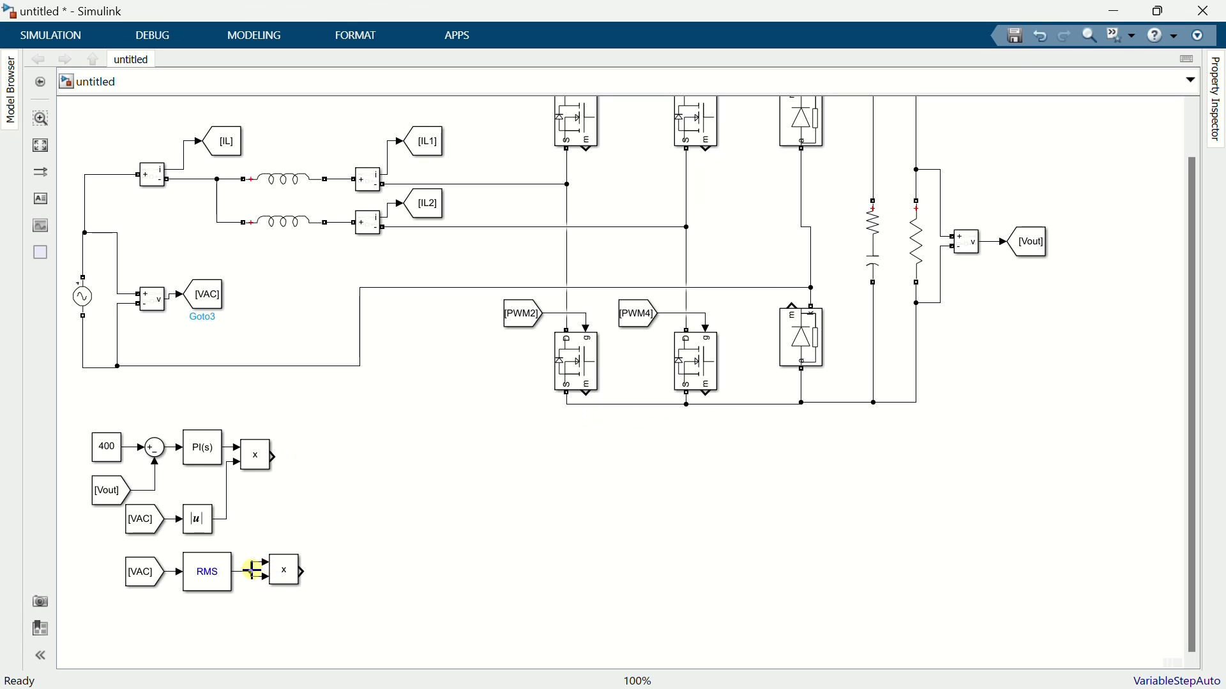
drag(256, 456, 351, 466)
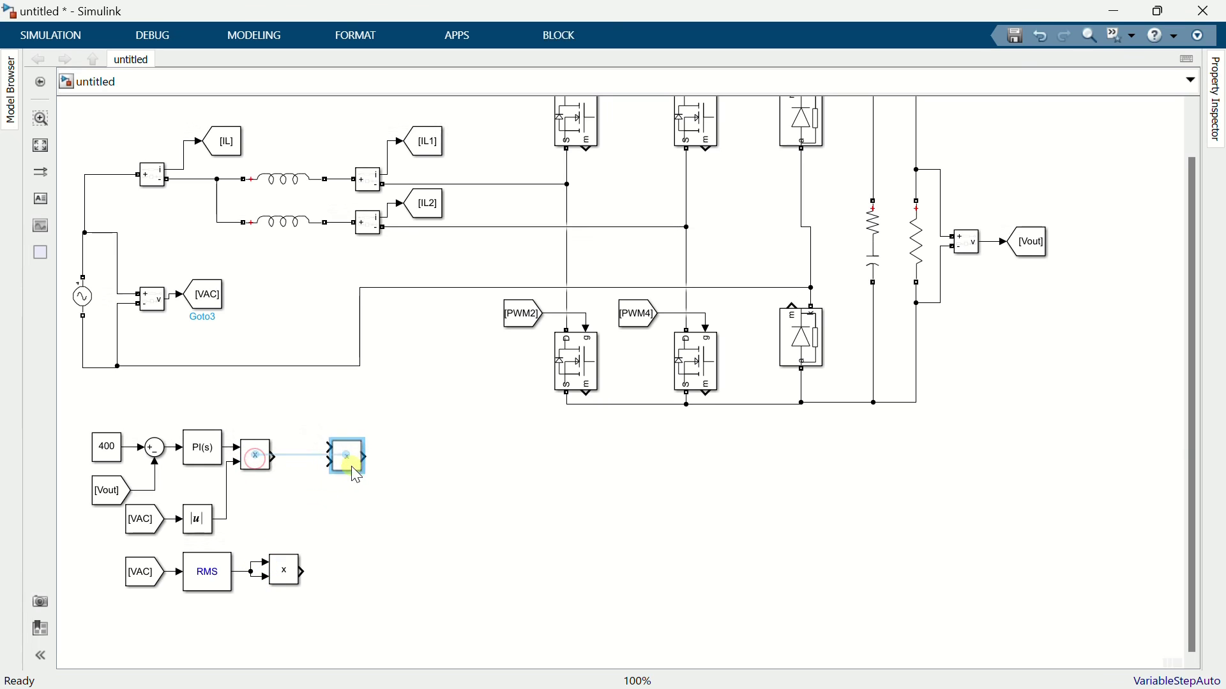
mouse_move(279, 457)
mouse_down()
mouse_move(328, 450)
mouse_move(351, 475)
mouse_up()
click(352, 476)
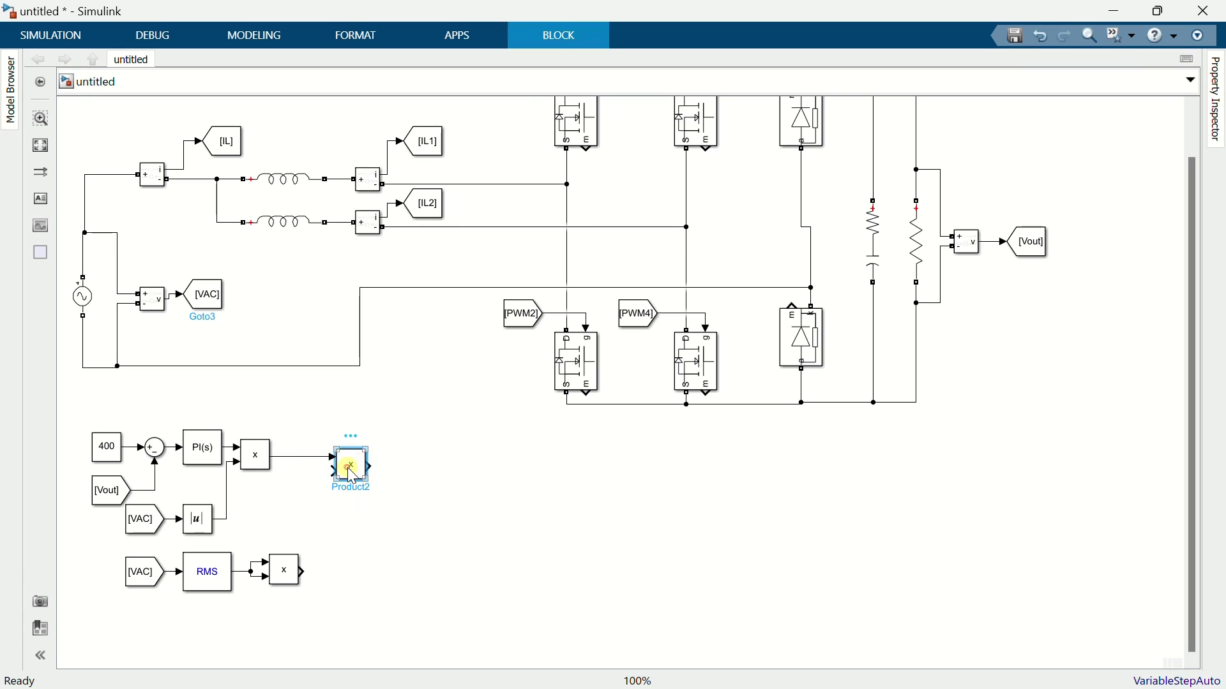
Set the newest Product block's inputs to */ and connect the squared RMS signal to its divide input
double_click(352, 475)
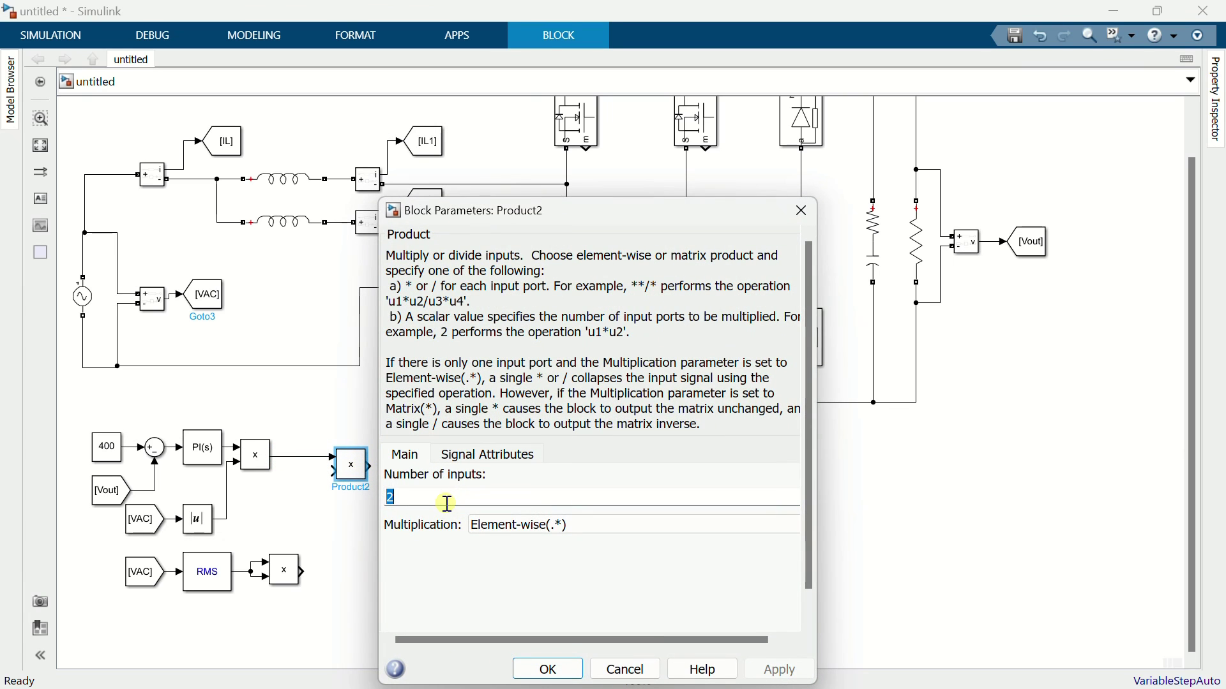
text(*)
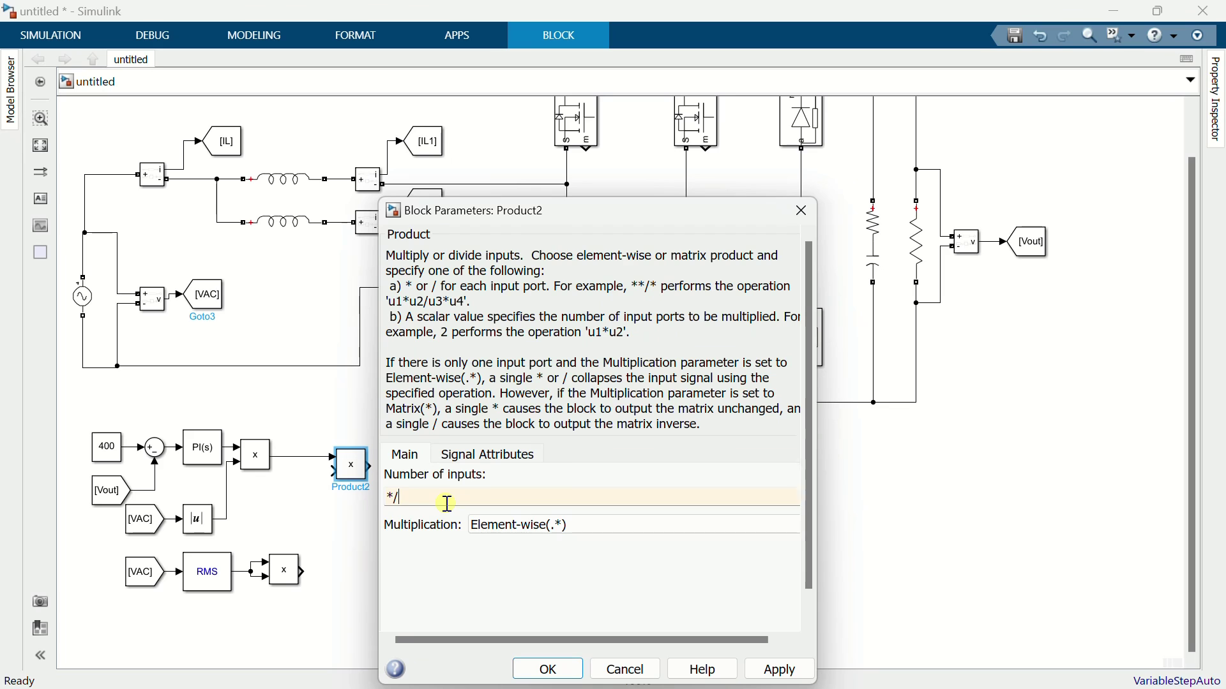
click(547, 669)
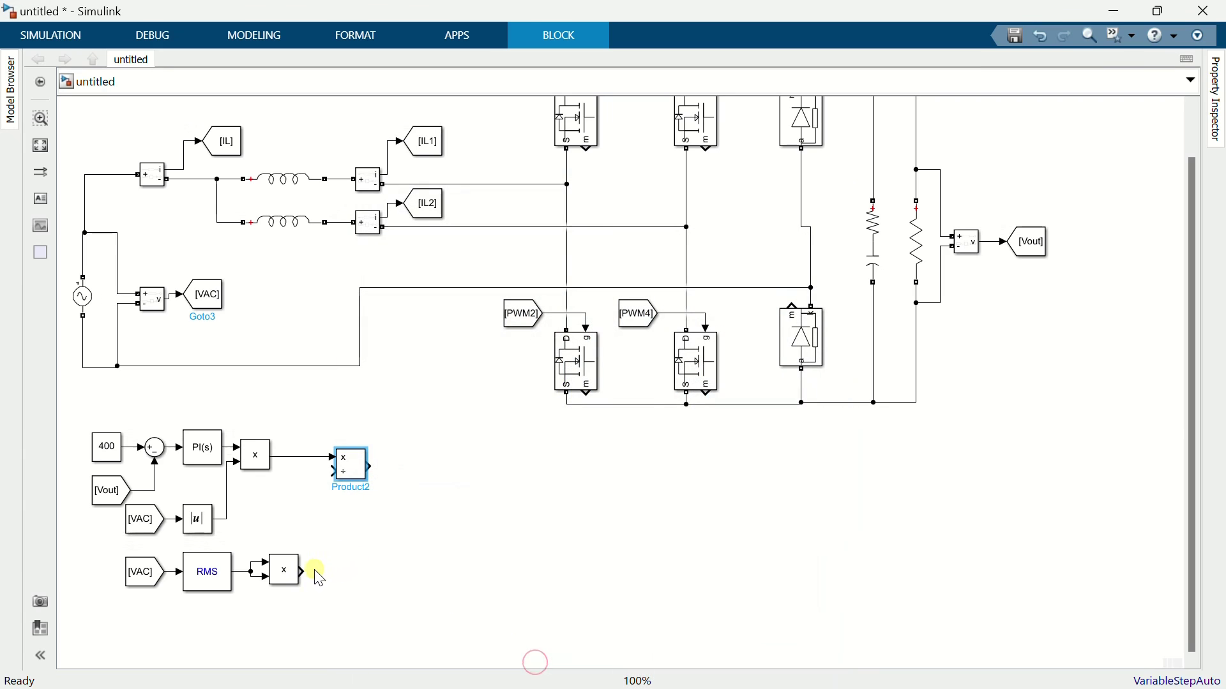
mouse_move(305, 570)
mouse_down()
mouse_move(339, 496)
mouse_move(333, 473)
mouse_up()
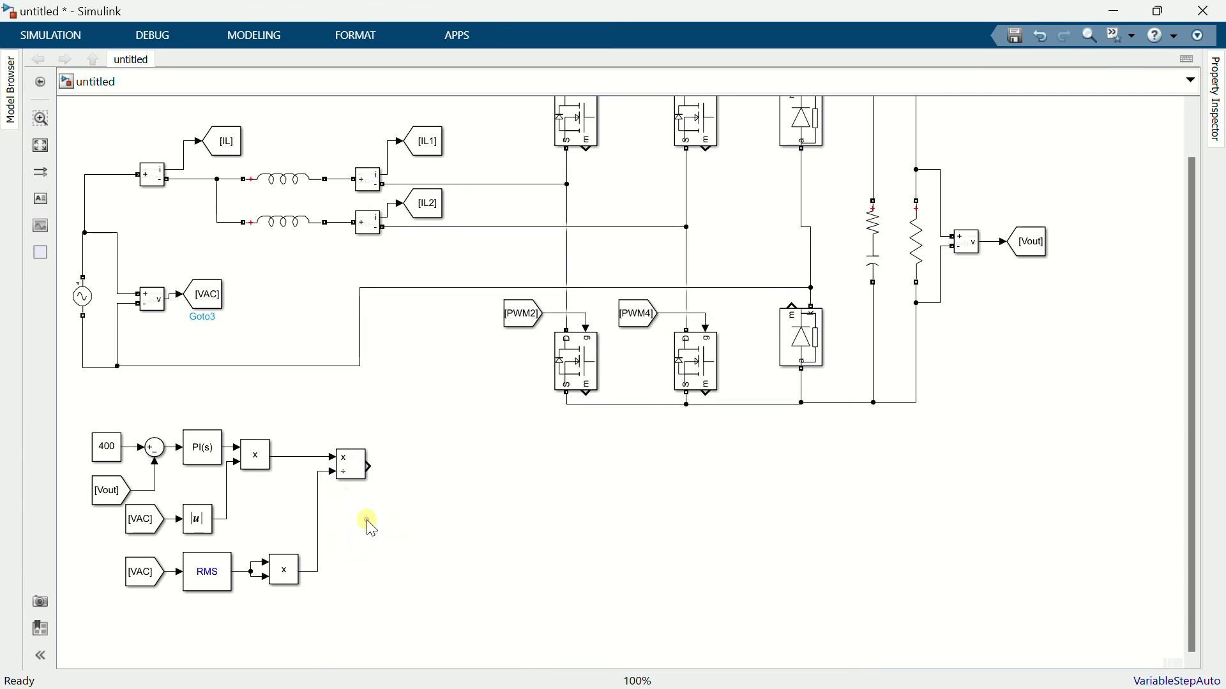
Add a Constant block with value 0 below the RMS branch
double_click(115, 614)
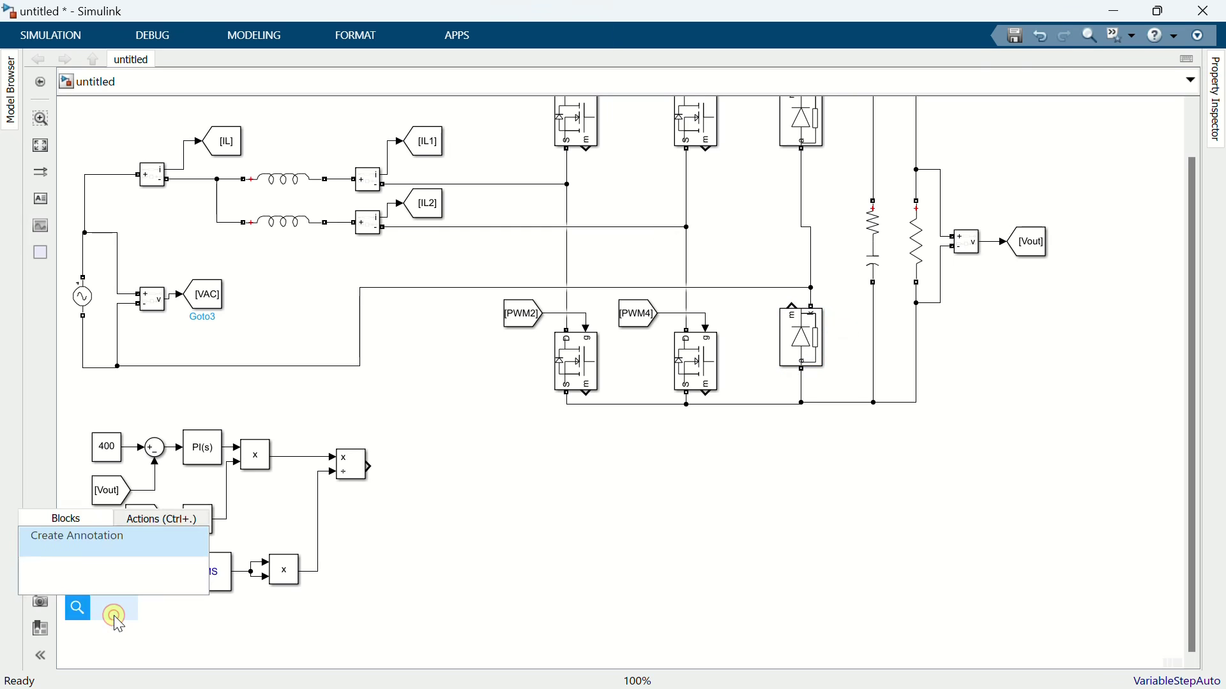
text(cons)
click(82, 370)
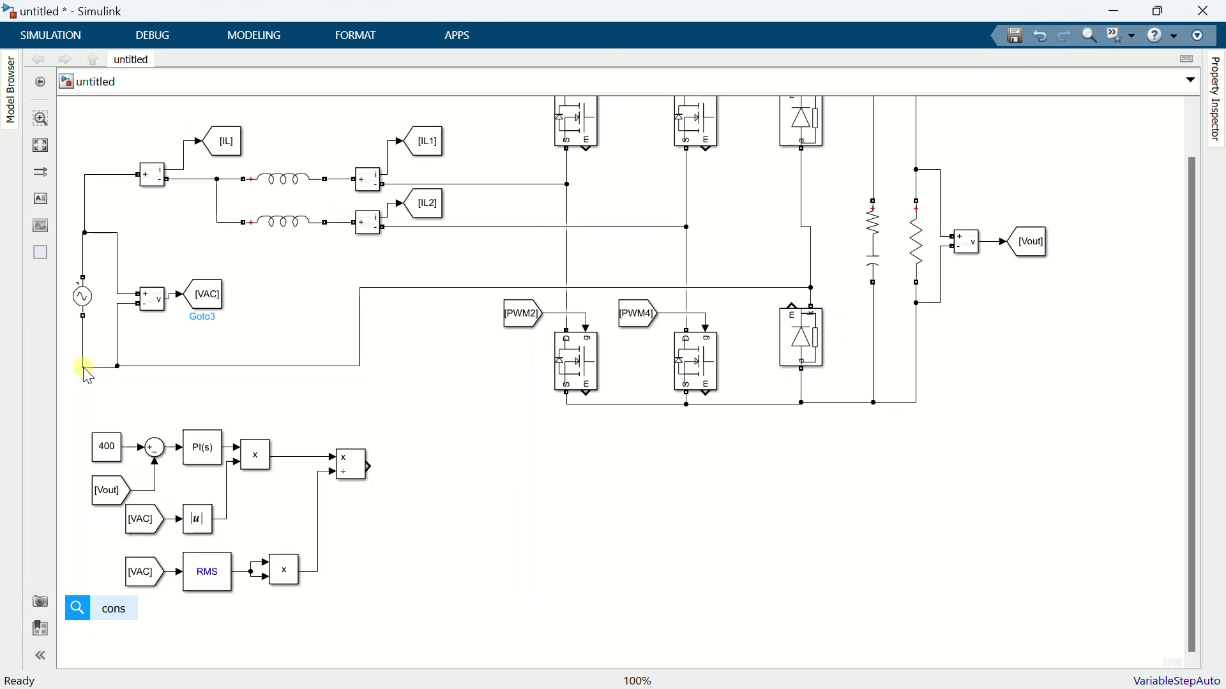
drag(118, 631, 125, 601)
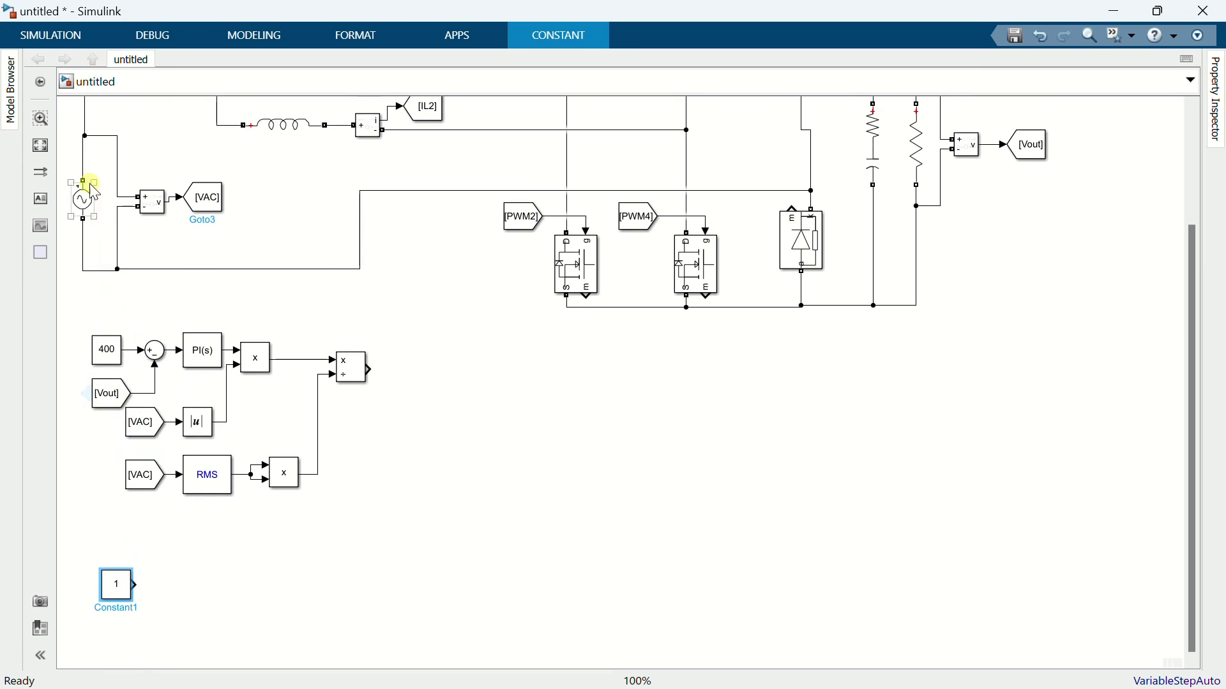
click(40, 145)
click(259, 641)
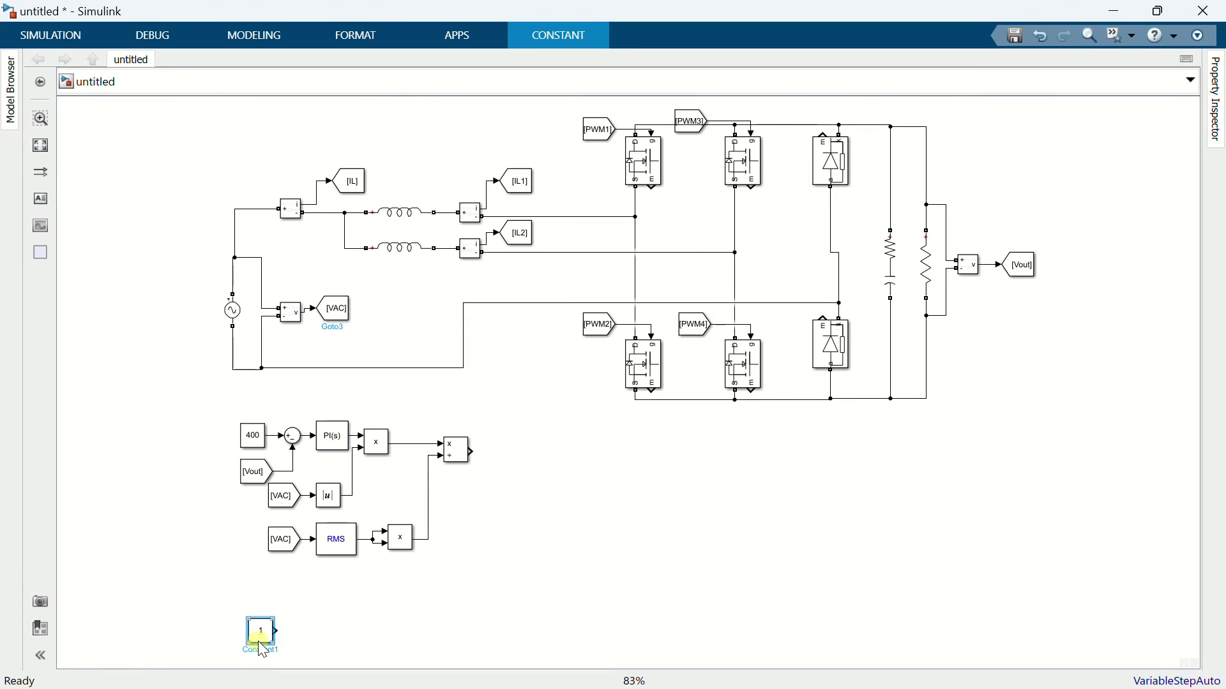
double_click(261, 642)
text(0)
click(457, 669)
Copy a VAC From block above the 0 constant and connect both to a new Relational Operator block set to >=
drag(283, 540, 272, 594)
double_click(332, 623)
text(relatio)
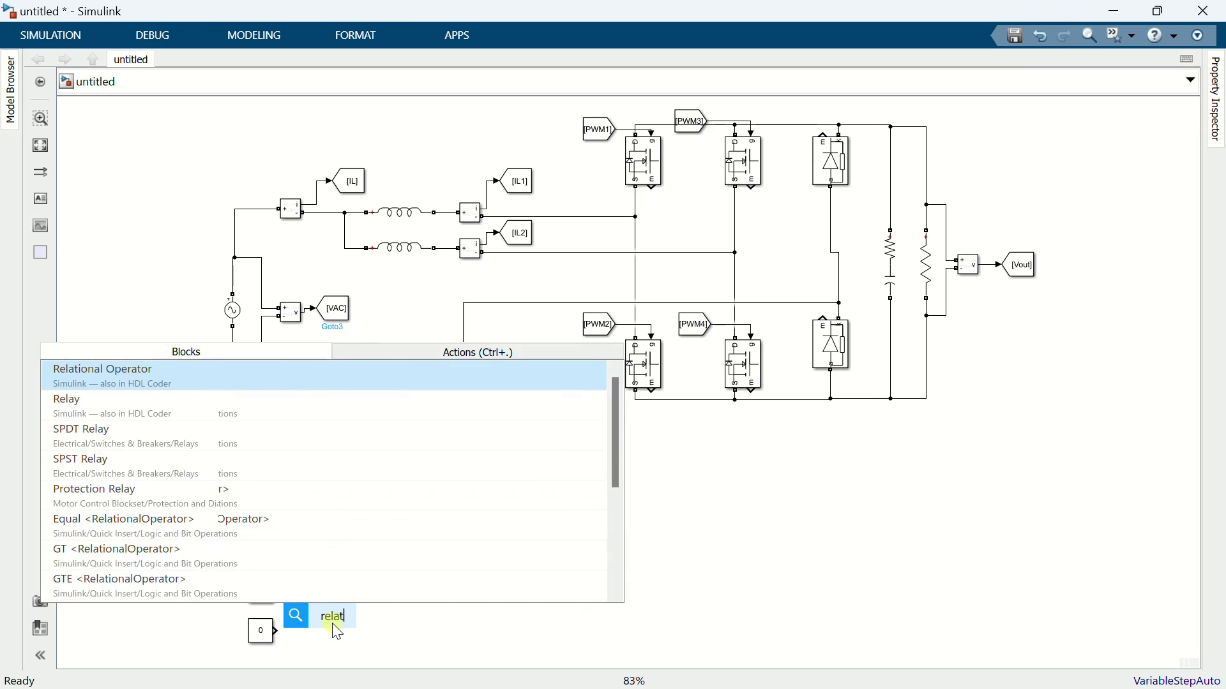
click(249, 386)
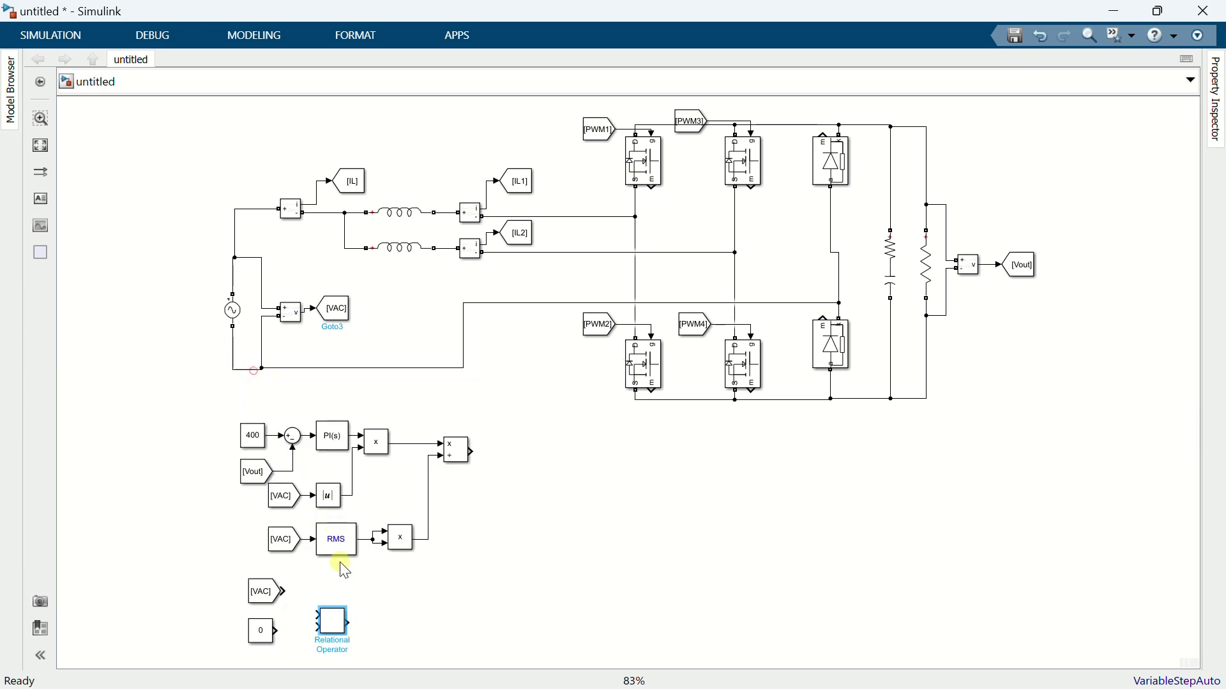
click(335, 620)
click(335, 619)
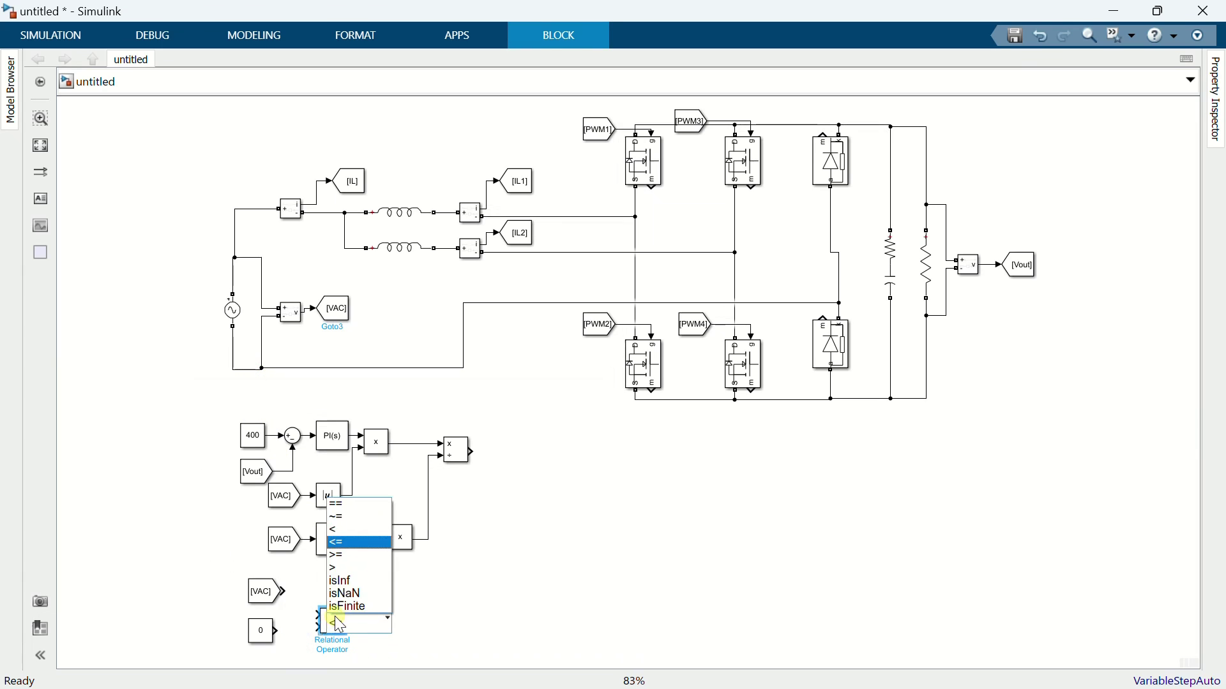
click(350, 554)
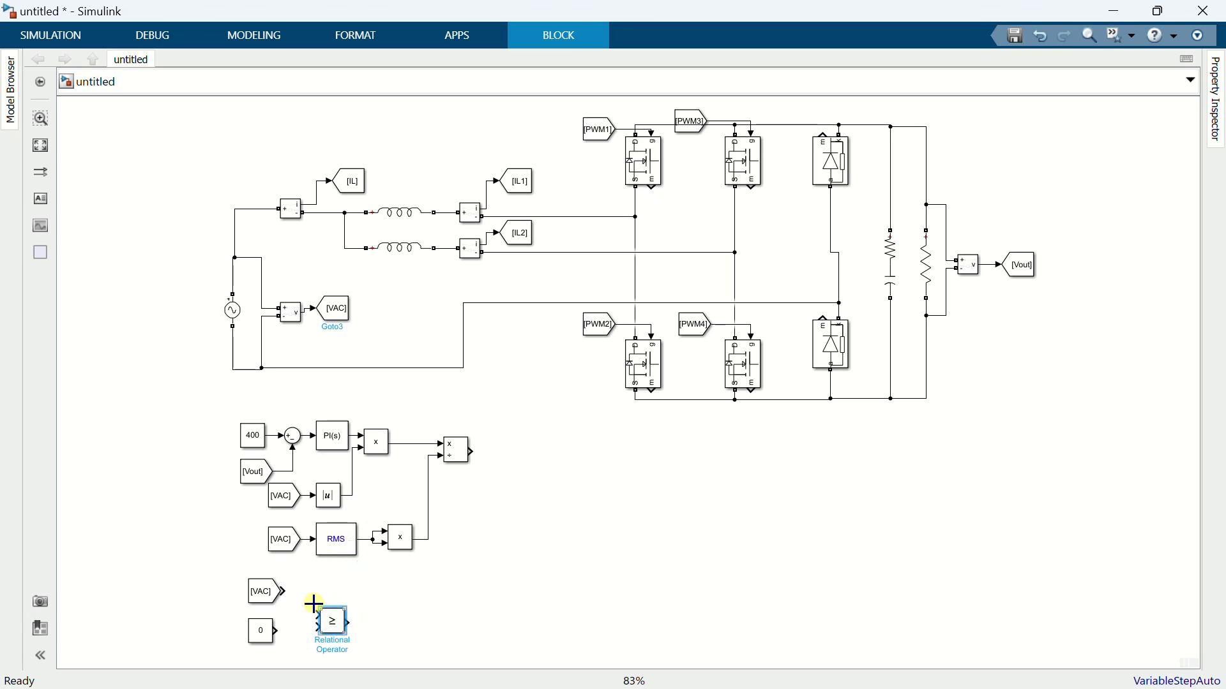
drag(311, 613, 281, 591)
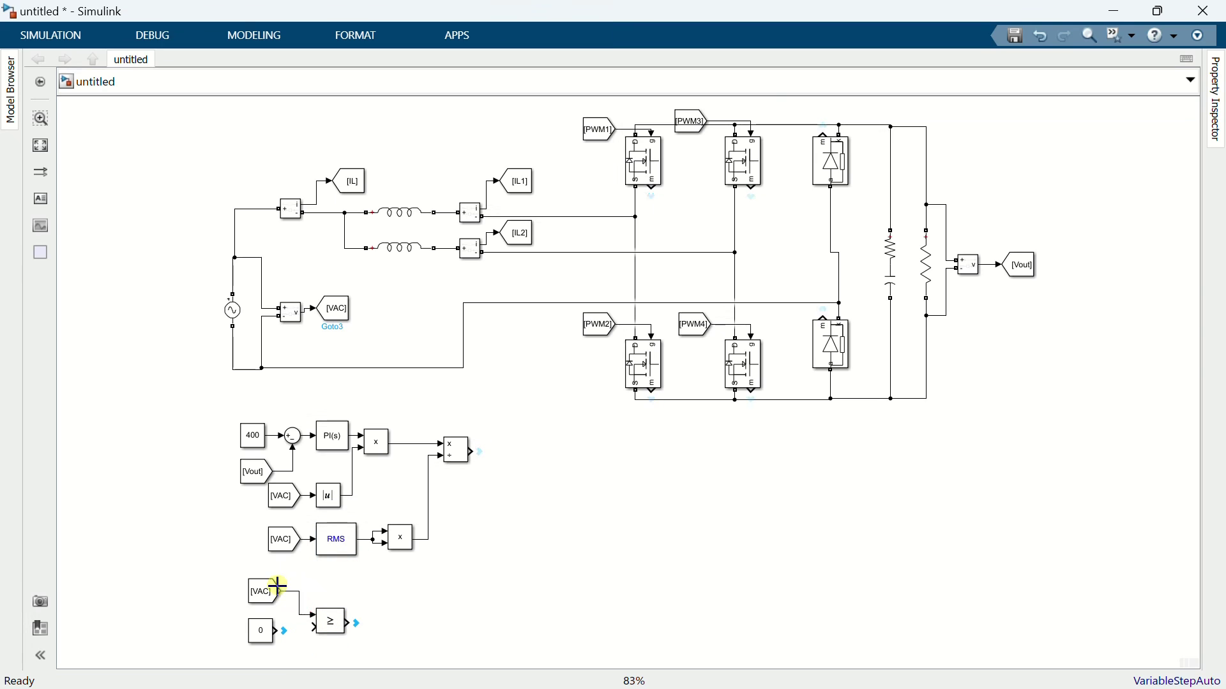
drag(291, 632, 311, 628)
Add a Goto block tagged ZCD at the Relational Operator's output
double_click(383, 620)
text(got)
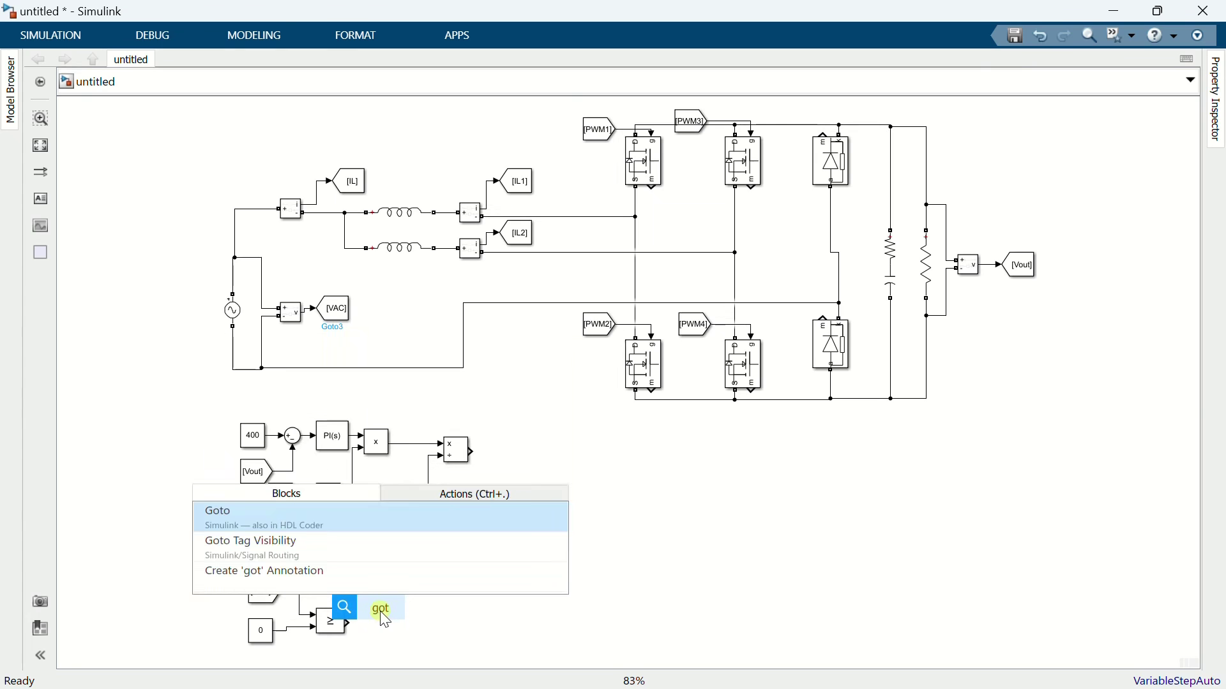
click(393, 521)
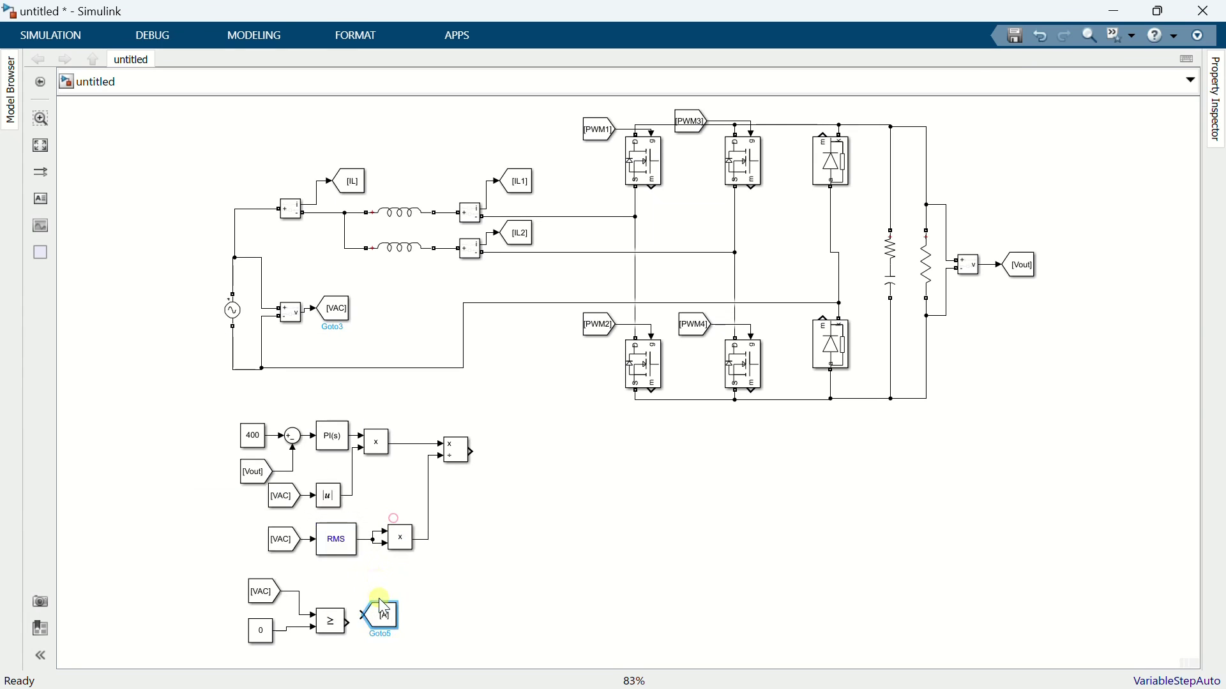
double_click(385, 629)
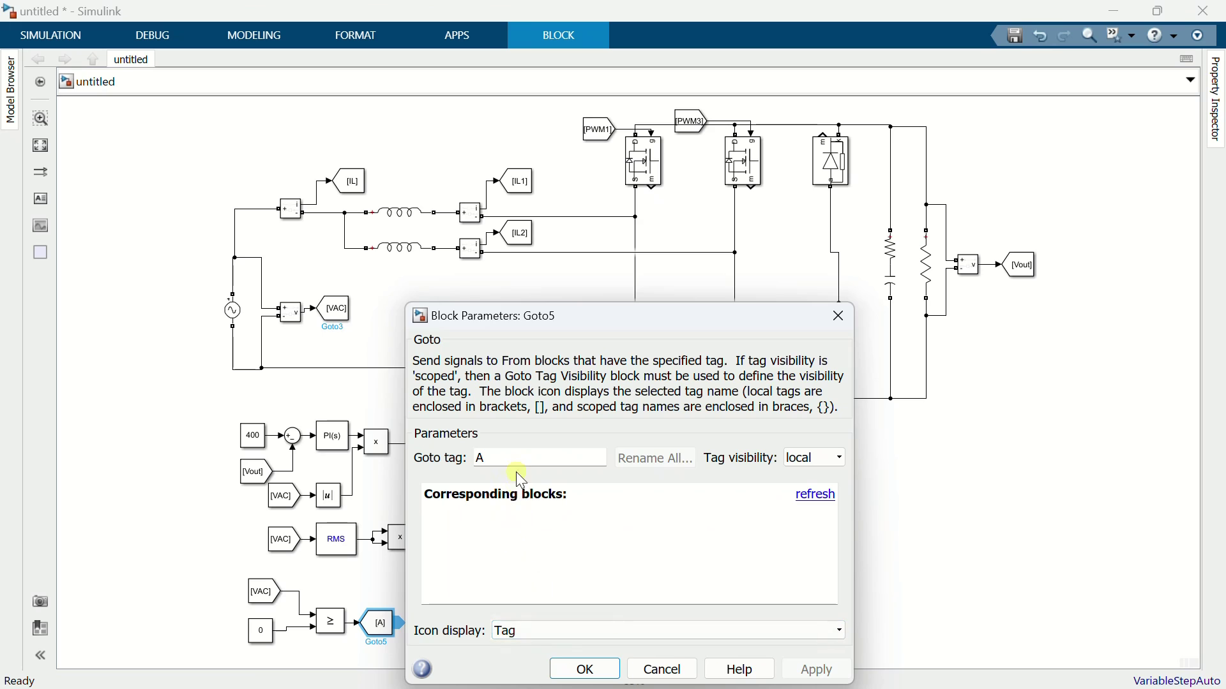
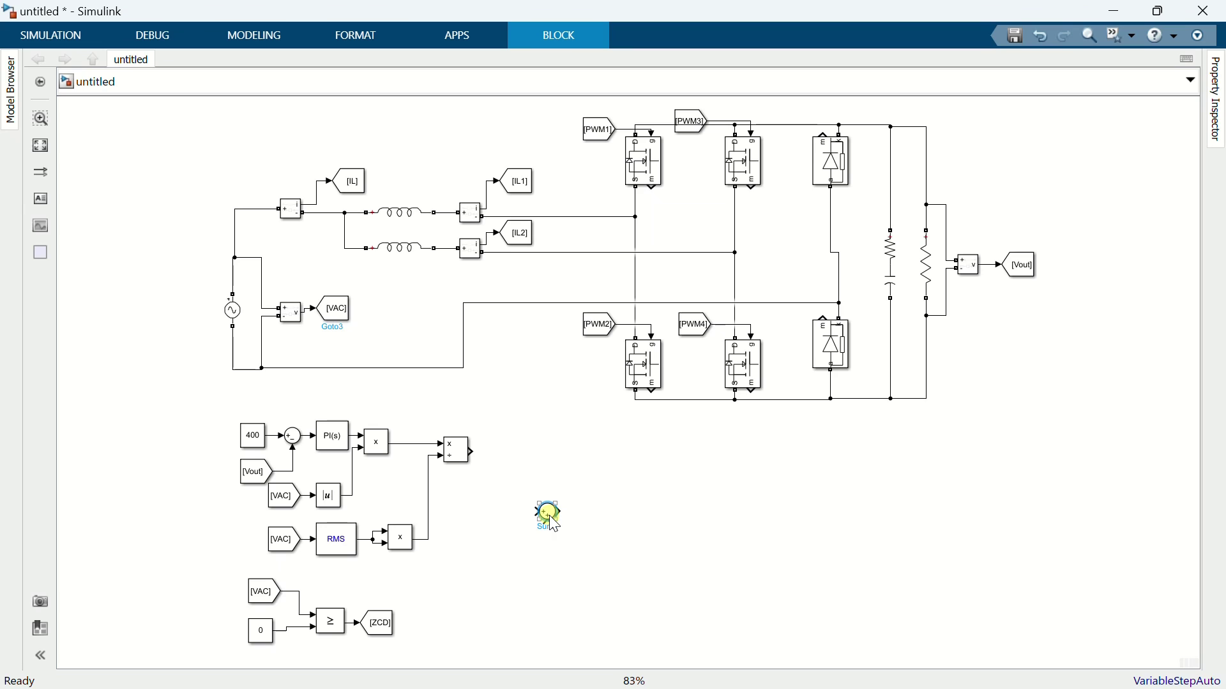
Place the new Sum block in line with the divide Product block and connect the Product's output to its first input
drag(551, 514, 572, 456)
click(530, 452)
click(564, 454)
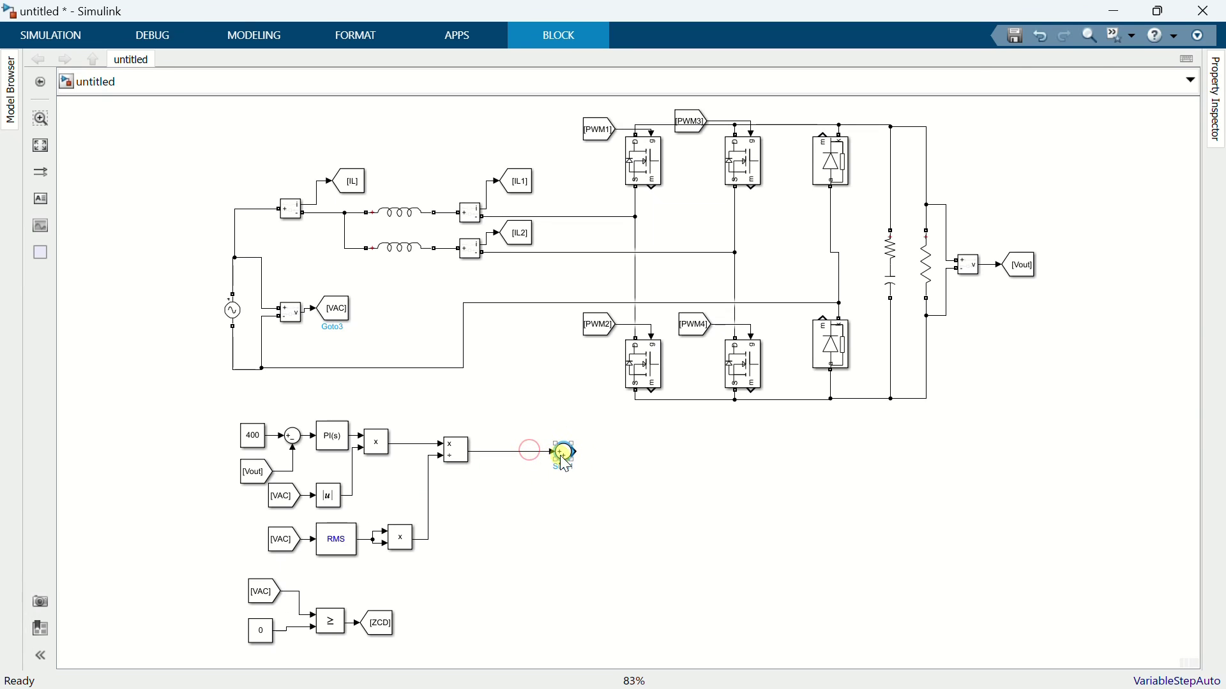
Set the new Sum block's list of signs to |+- and move the block farther from the divide Product
double_click(565, 454)
double_click(647, 473)
click(648, 474)
key(BackSpace)
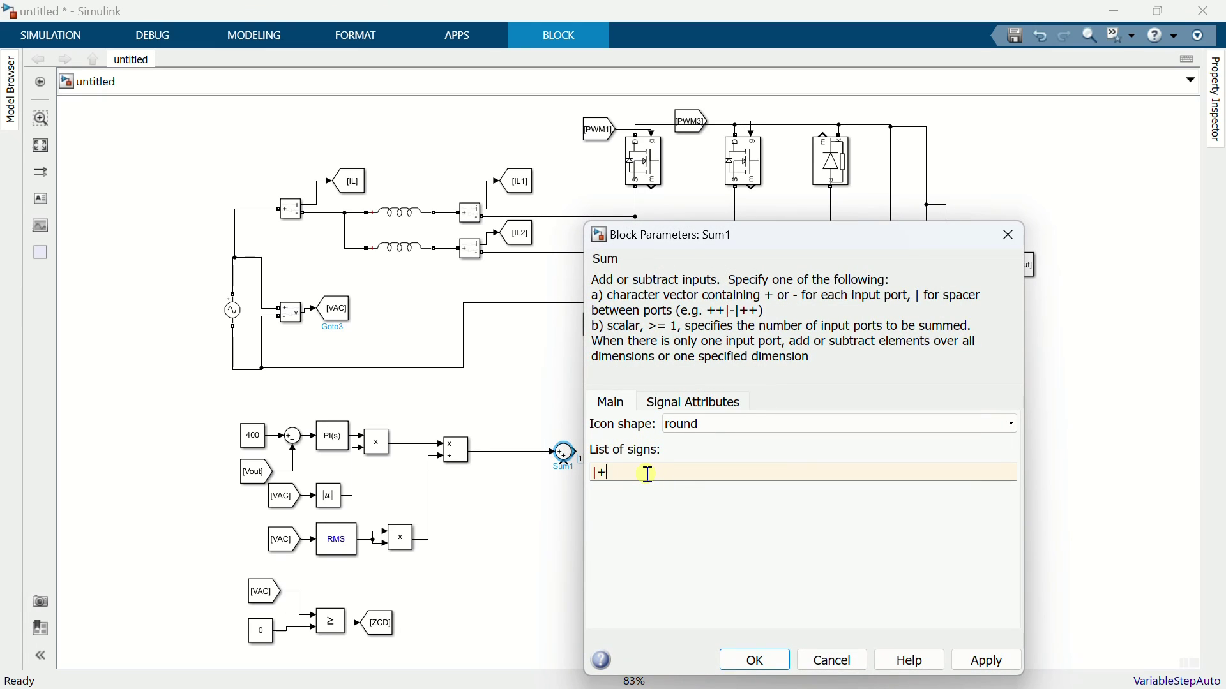
text(-)
click(745, 658)
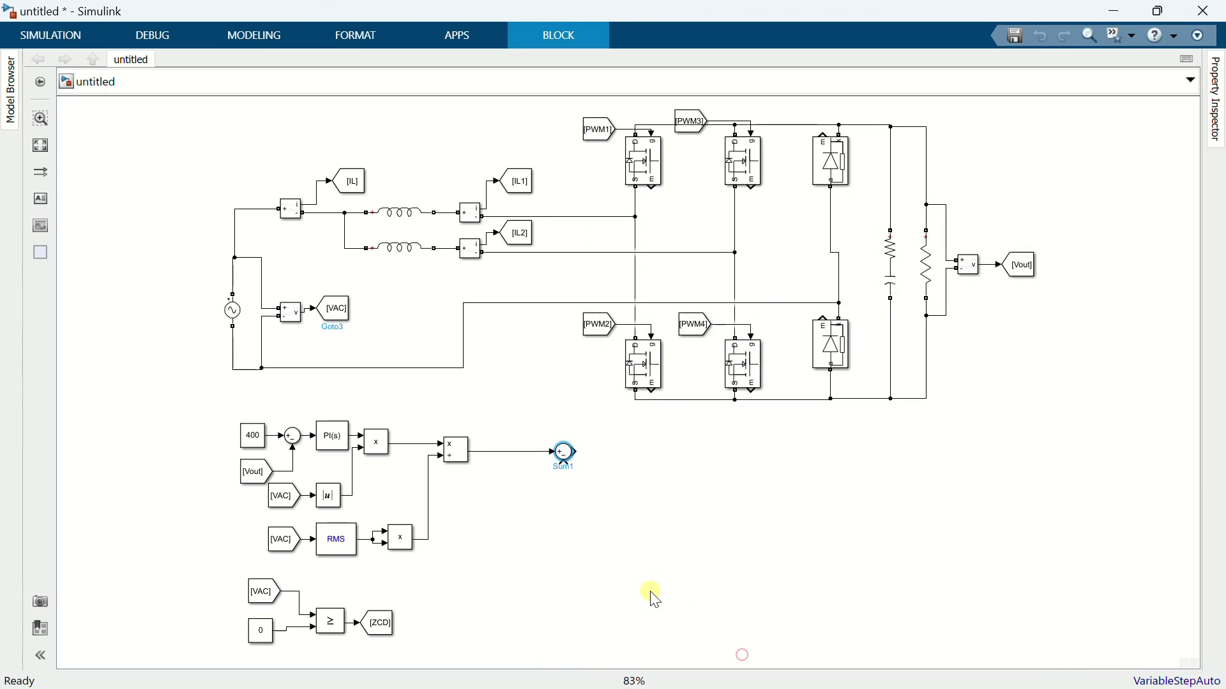
drag(563, 452, 607, 455)
Add a Switch block below the new Sum block and connect its output to the Sum's minus input
double_click(516, 521)
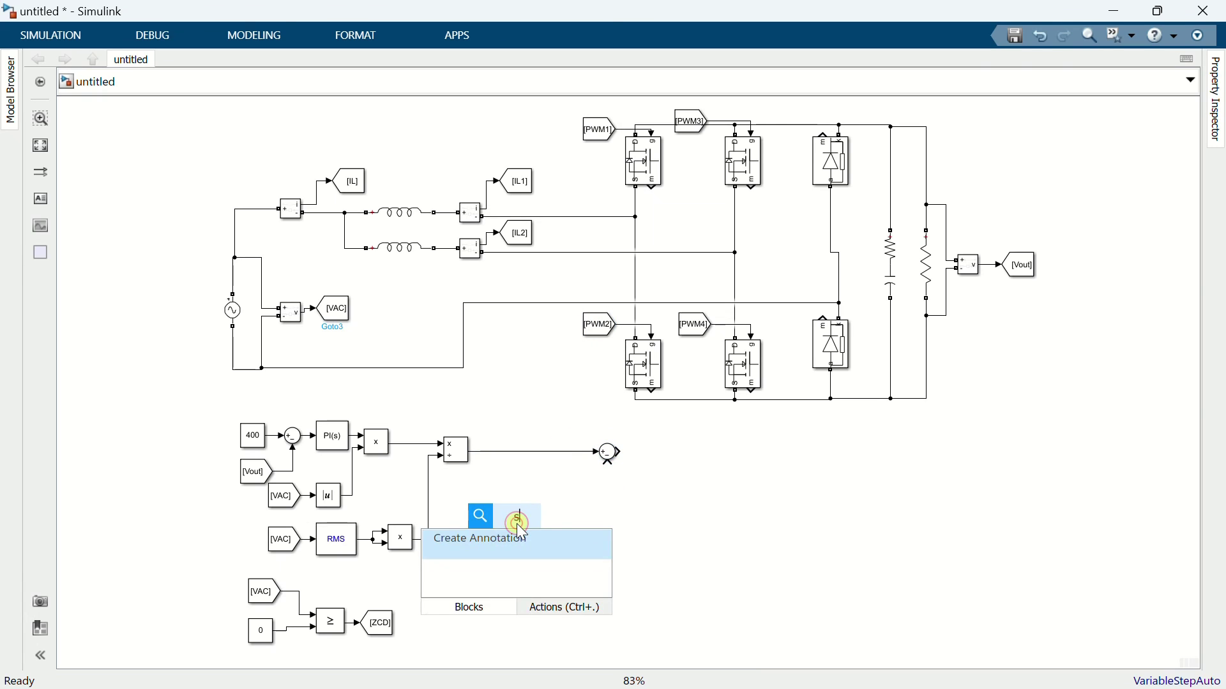
text(swi)
click(359, 286)
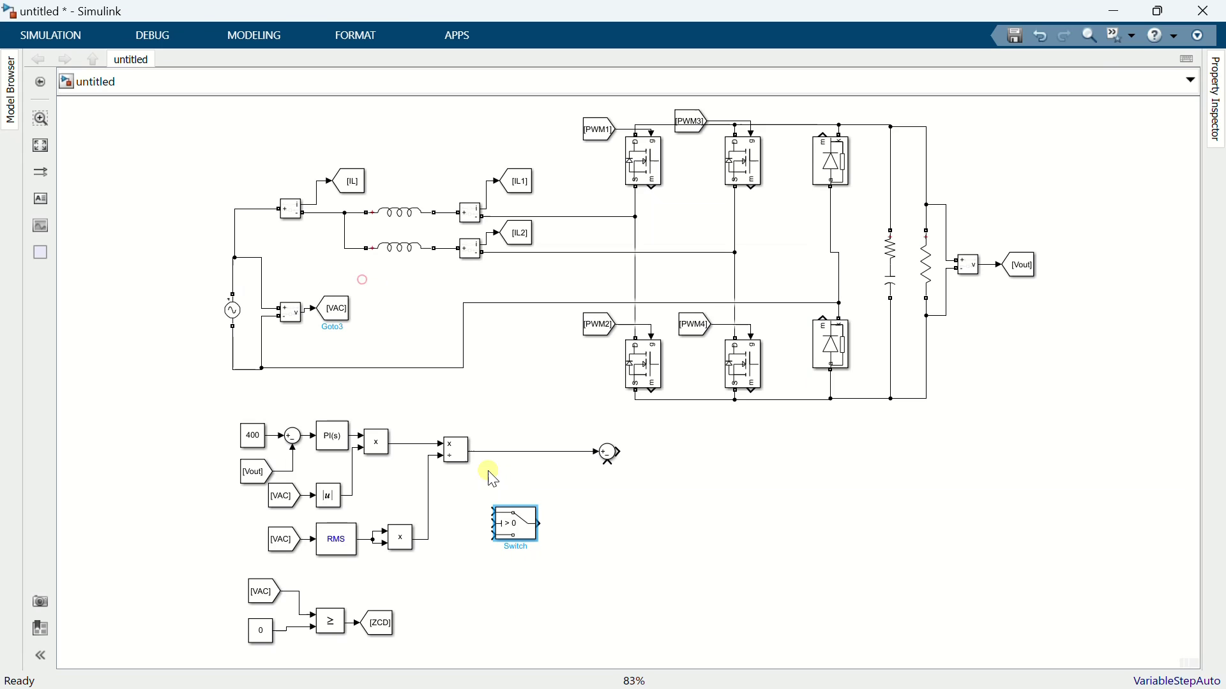
drag(531, 515, 610, 464)
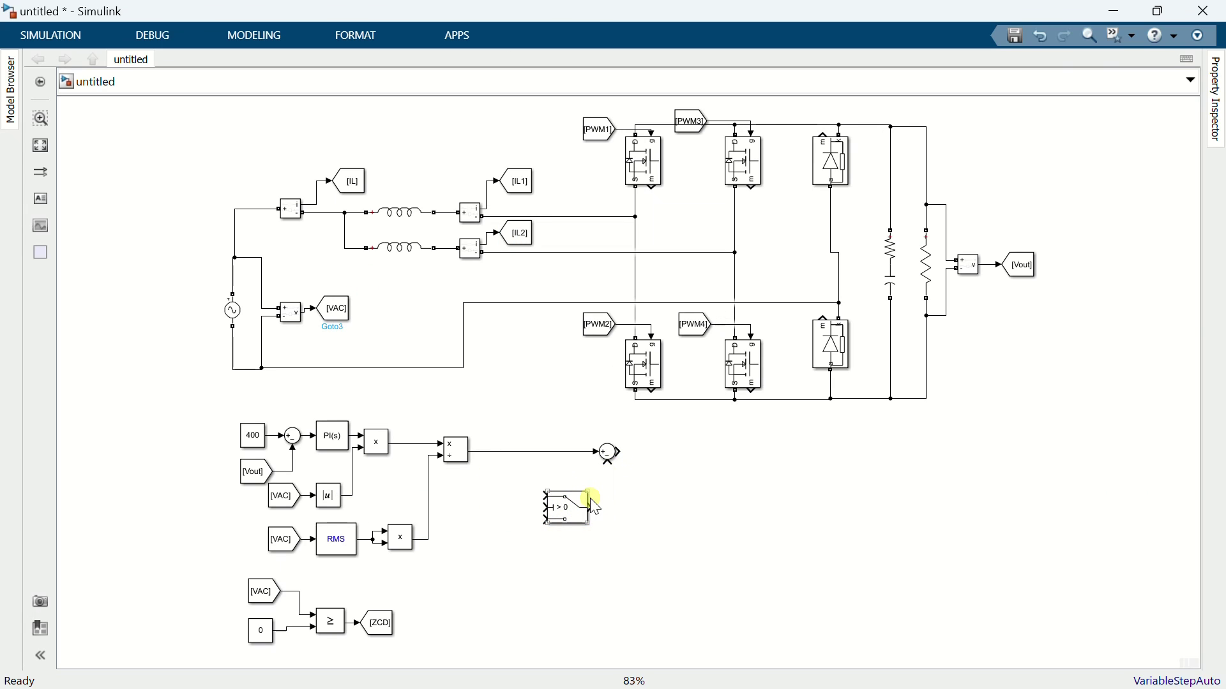
drag(574, 516, 568, 494)
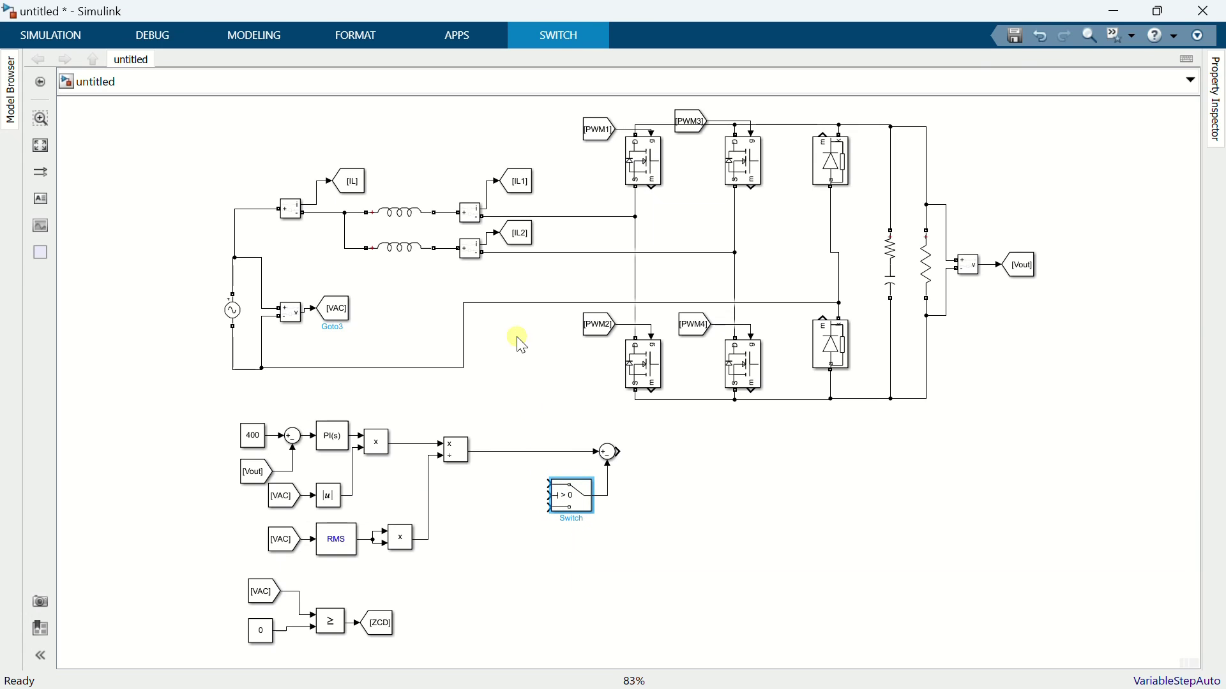
Place two From blocks tagged IL1 before the Switch and attach a Gain block to the lower one's output
click(514, 194)
drag(542, 177, 459, 507)
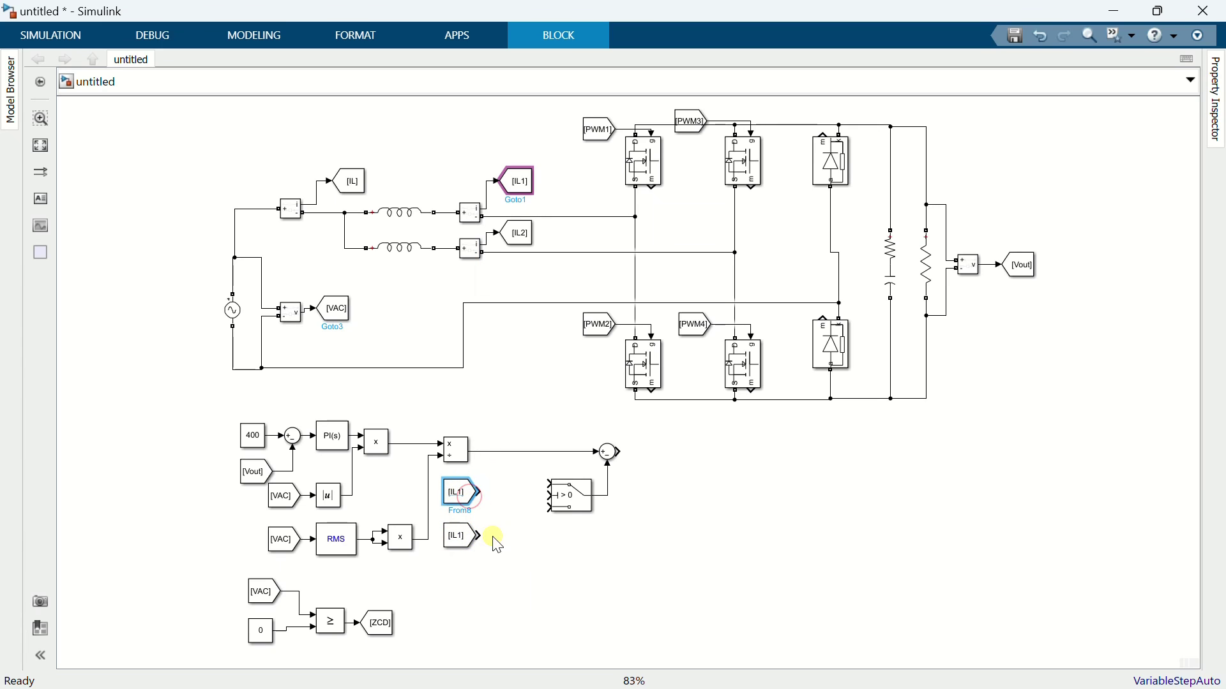
double_click(511, 576)
text(gain)
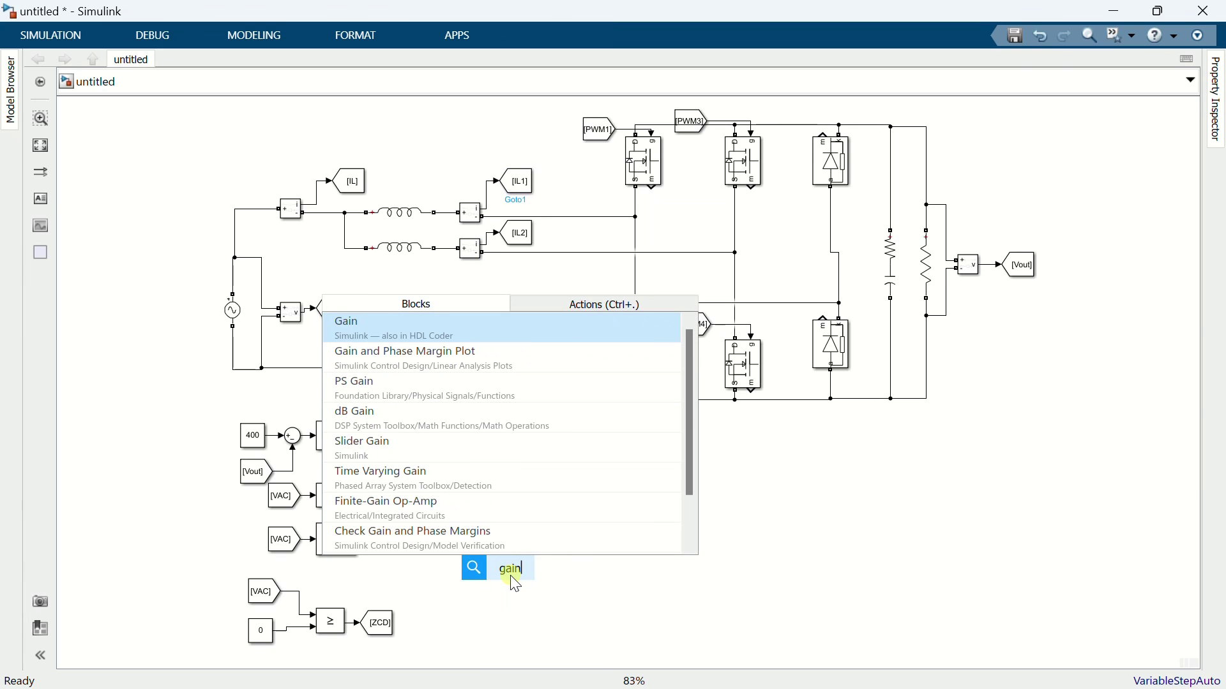
click(391, 326)
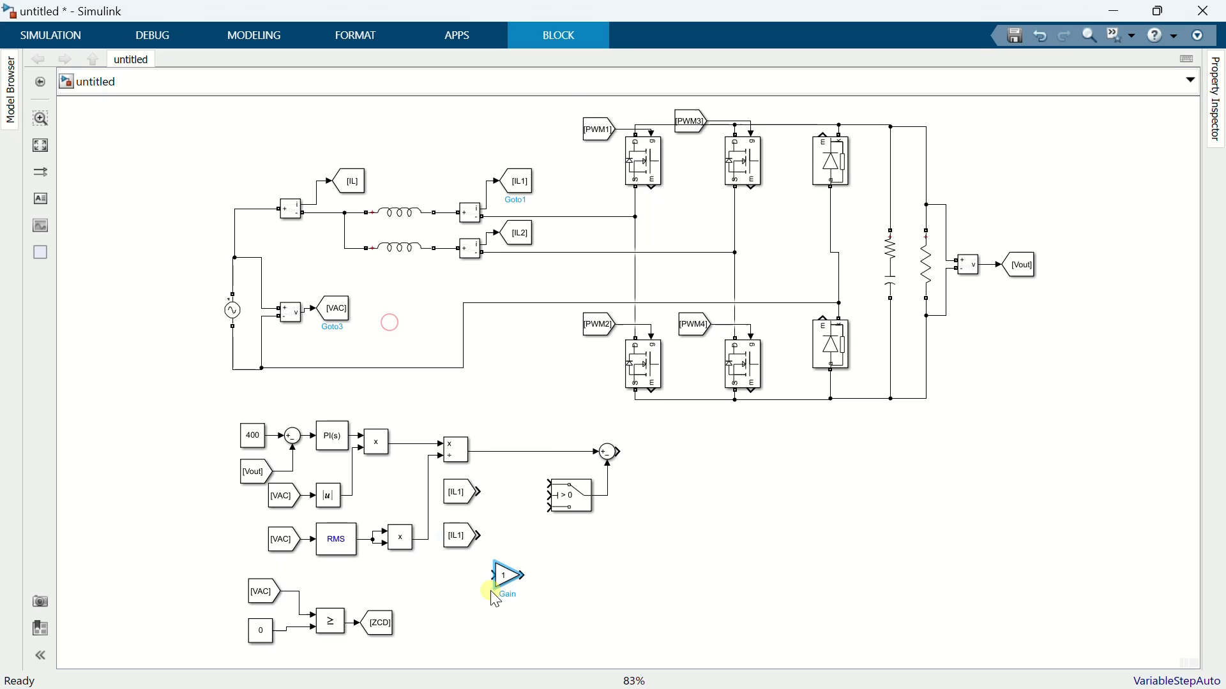
drag(504, 582, 507, 549)
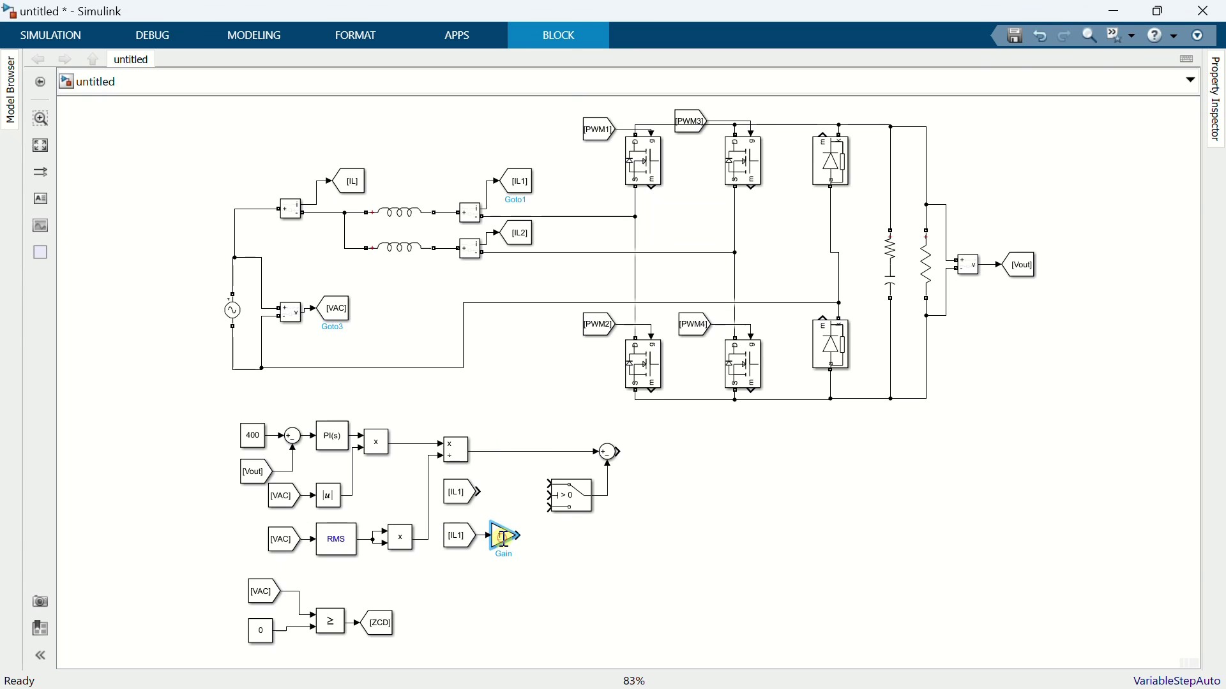
Set the gain of the Gain block after the lower IL1 From block to -1
double_click(504, 538)
text(-1)
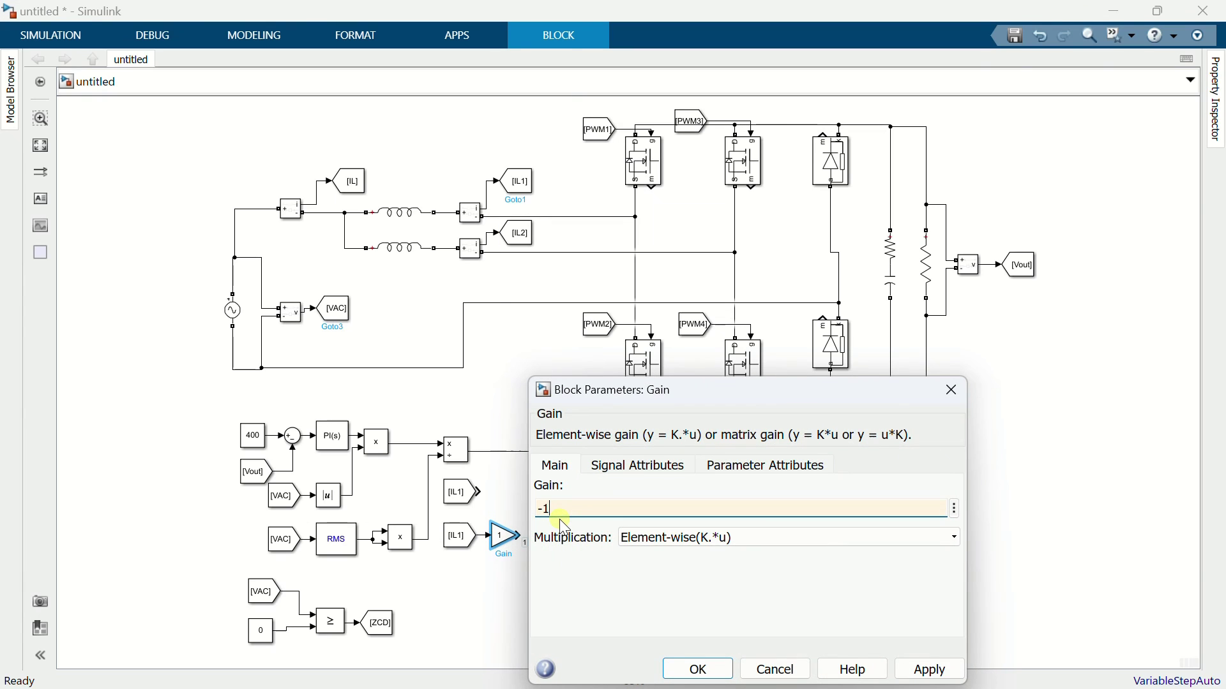
click(713, 668)
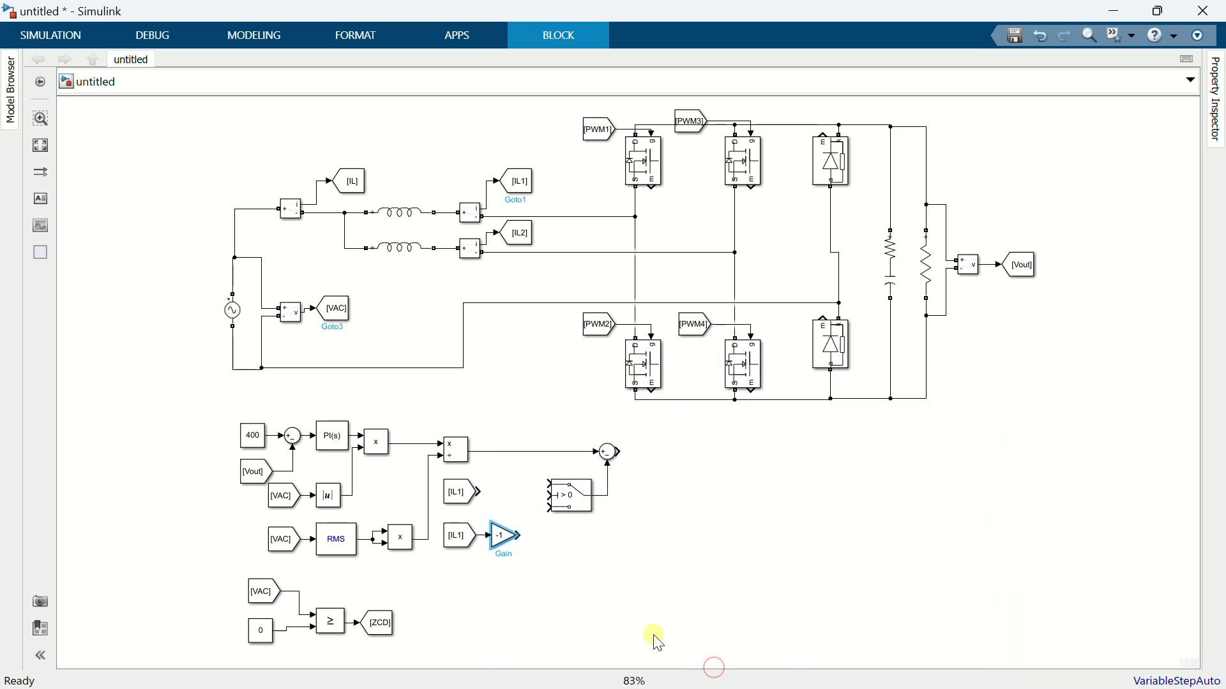
Wire the Switch's inputs: upper IL1 From block to the first, a new ZCD From block to the middle, and the Gain to the third
click(553, 509)
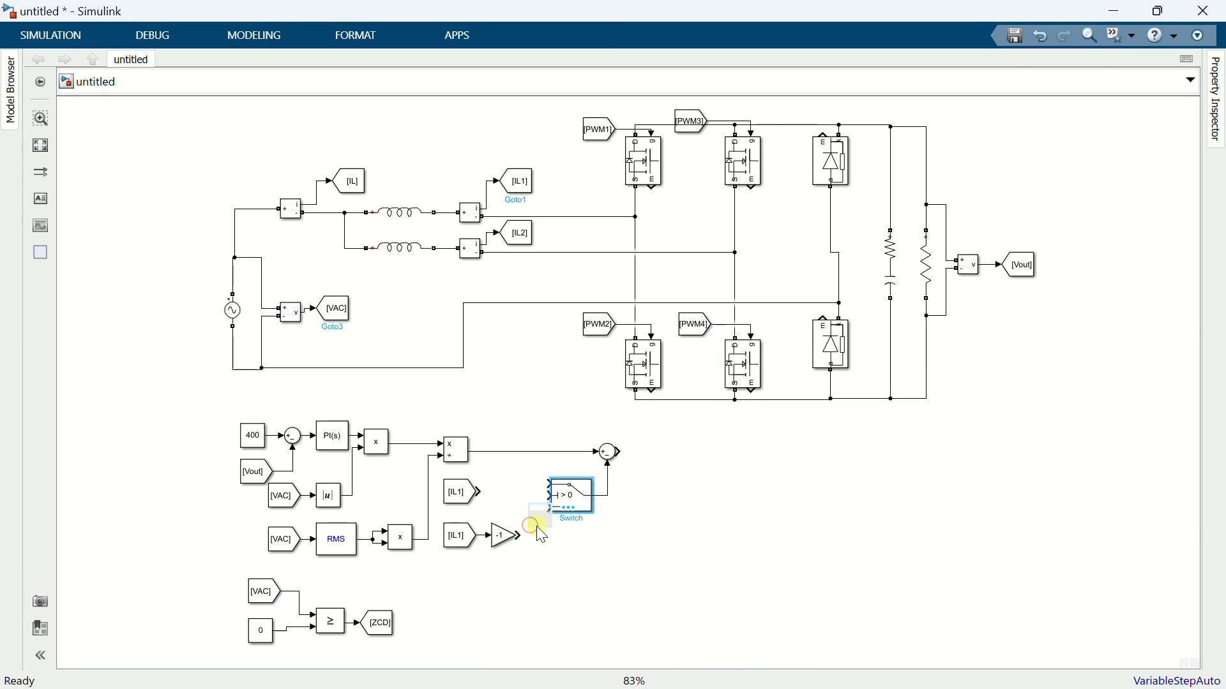
drag(521, 533, 551, 509)
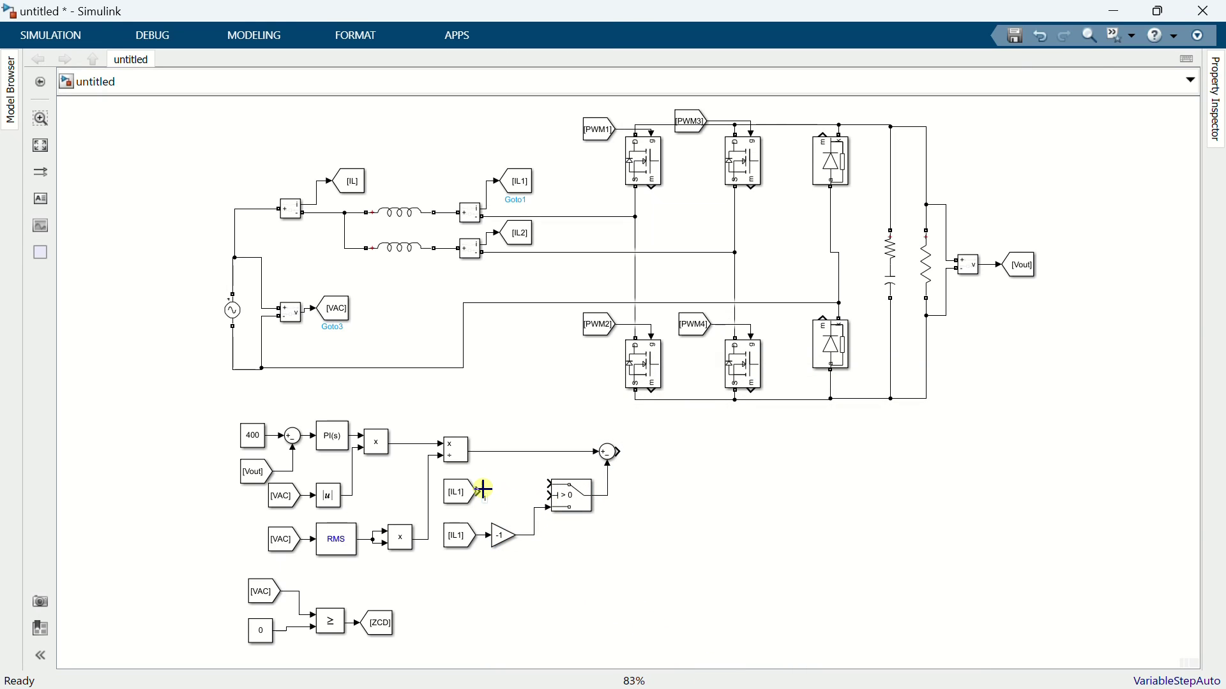
drag(484, 491, 548, 483)
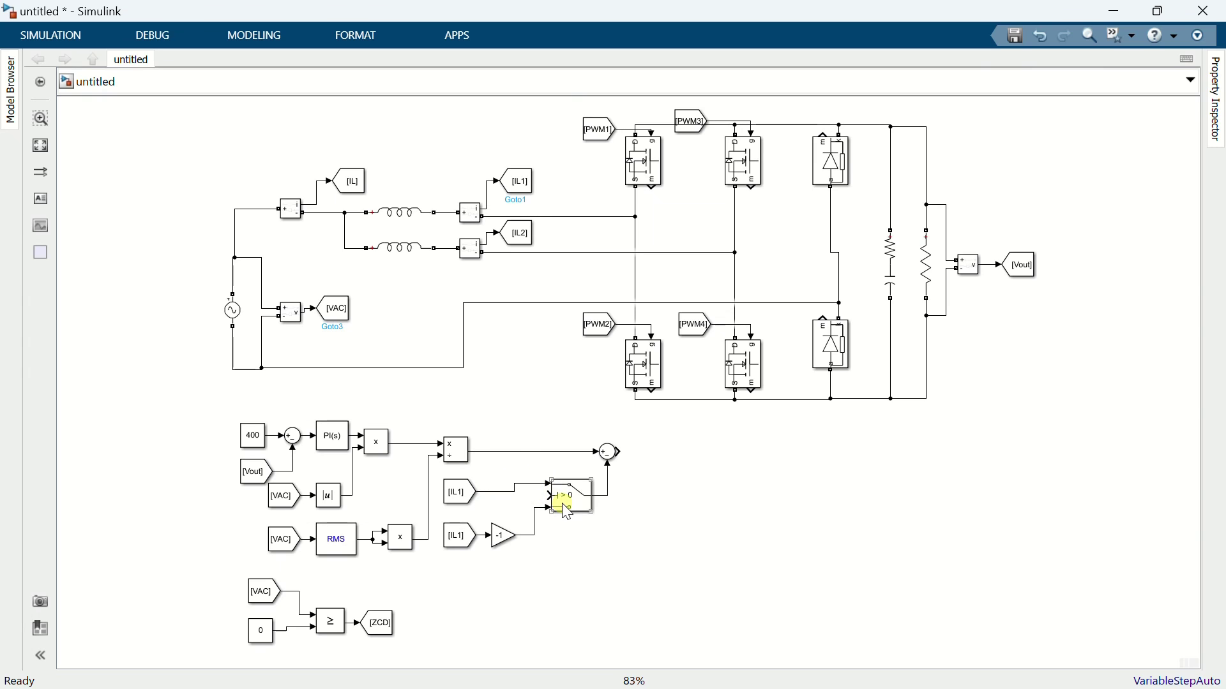
click(383, 623)
mouse_move(402, 624)
mouse_down()
mouse_move(495, 546)
mouse_move(493, 508)
mouse_move(555, 495)
mouse_up()
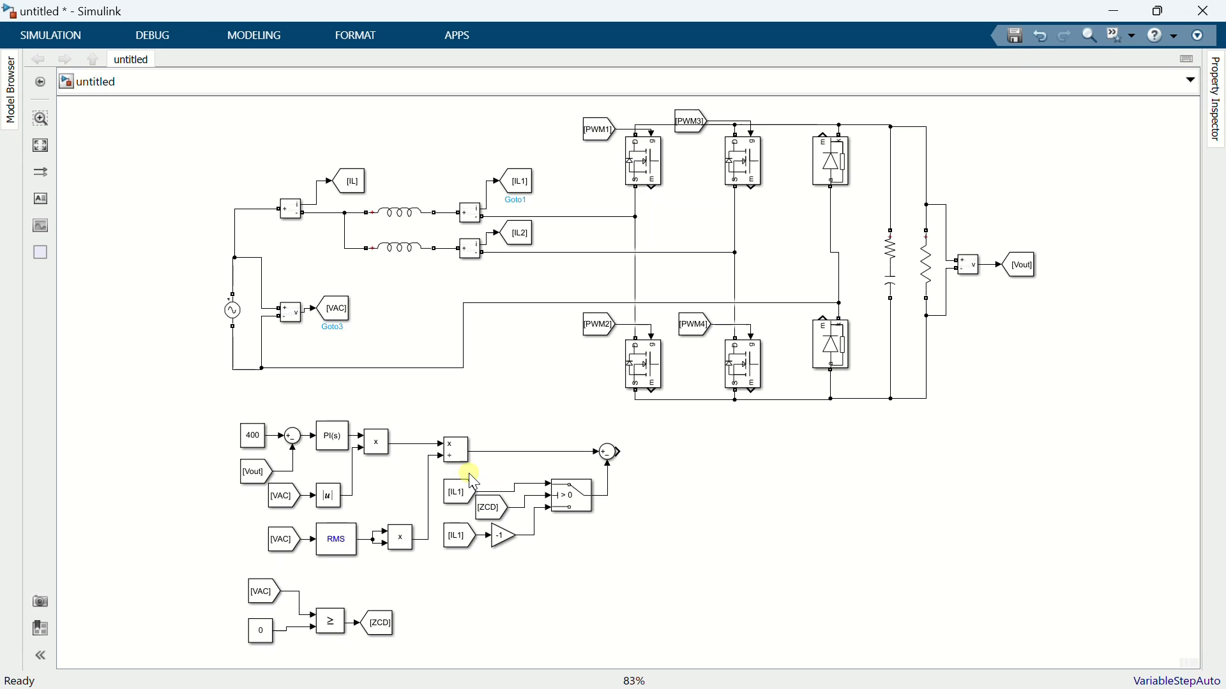
Duplicate the Switch with its From and Gain blocks below the original, and set both IL1 tags in the copy to IL2
drag(448, 475, 579, 610)
click(642, 593)
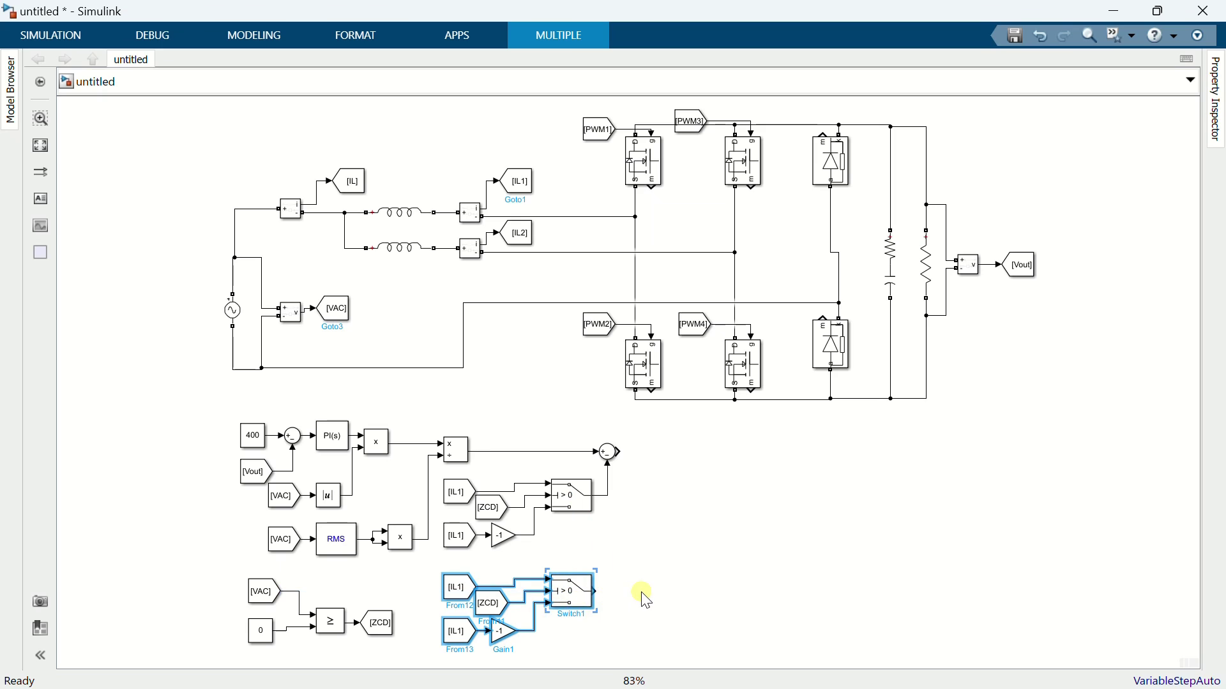
click(458, 597)
double_click(458, 596)
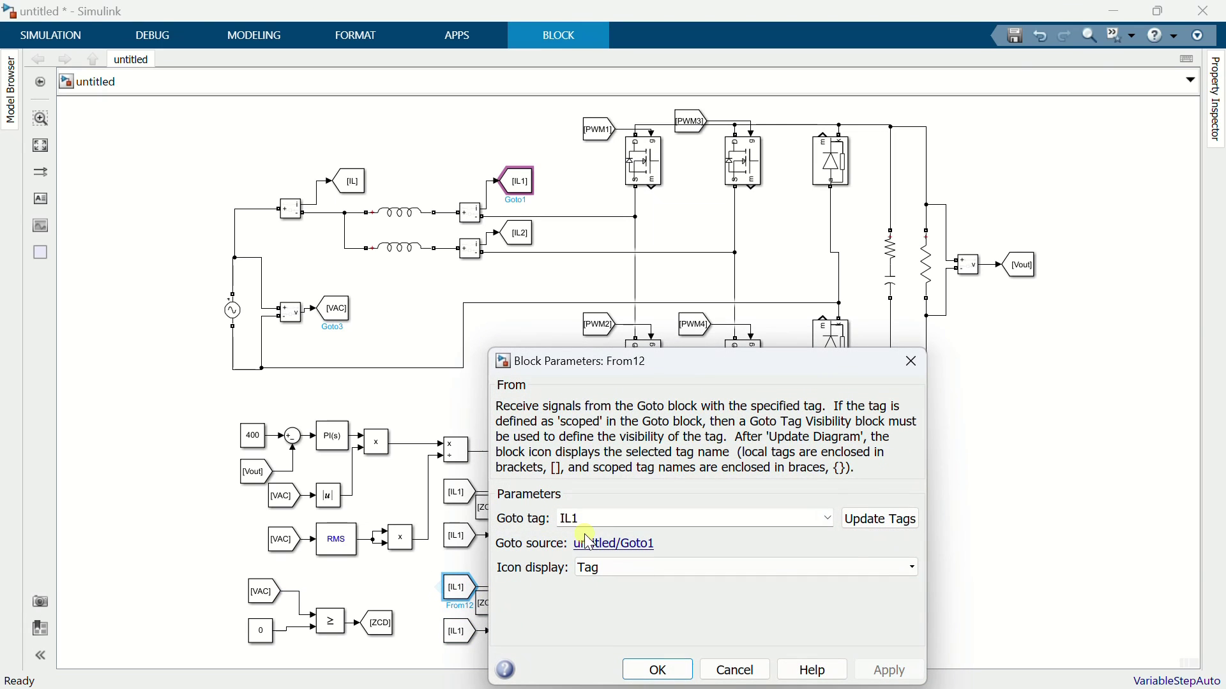
double_click(591, 522)
text(IL2)
click(632, 669)
click(462, 635)
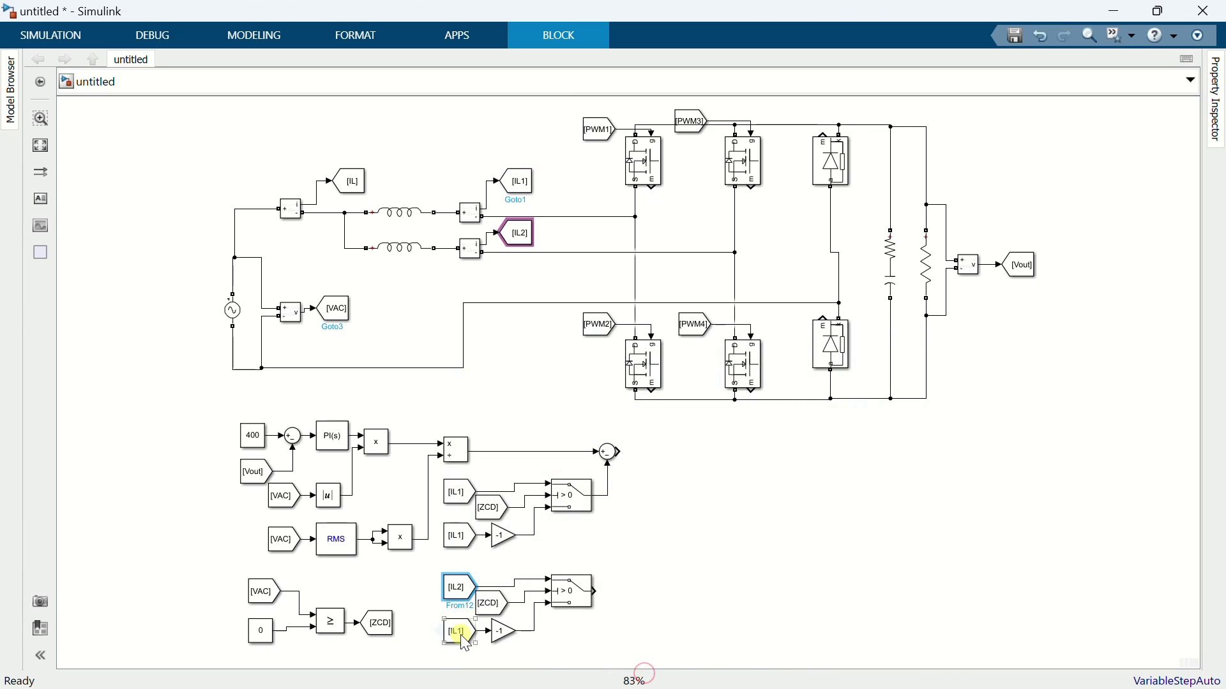
double_click(462, 634)
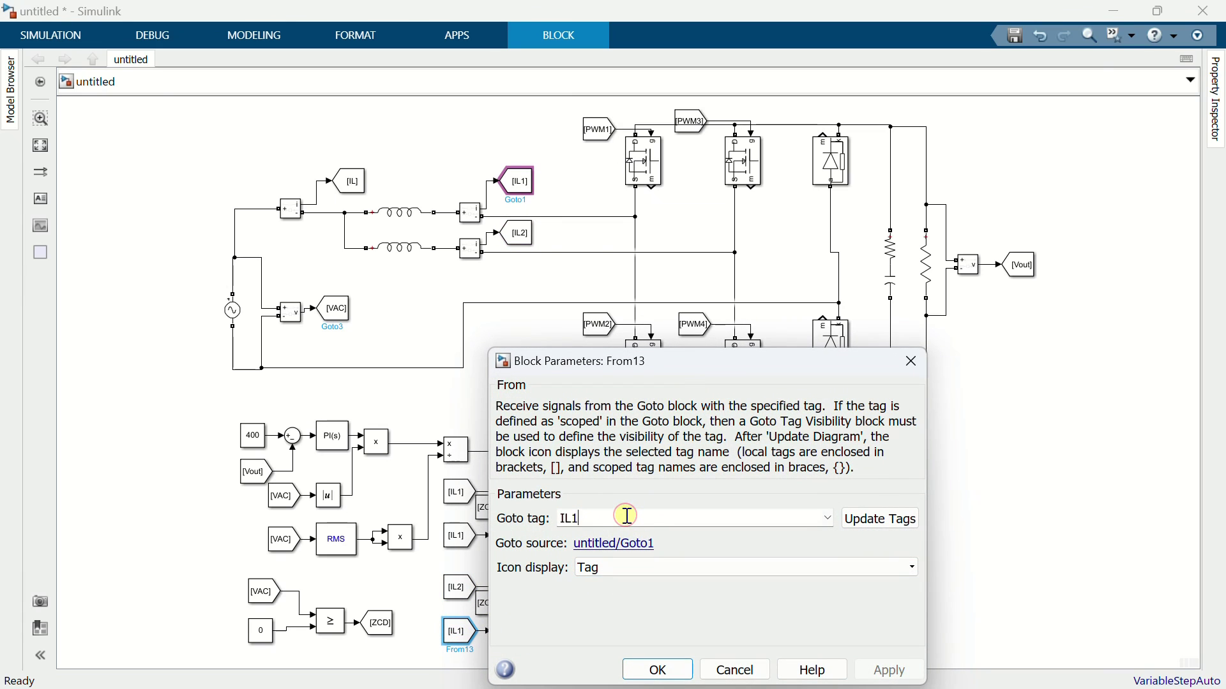
text(IL2)
click(660, 669)
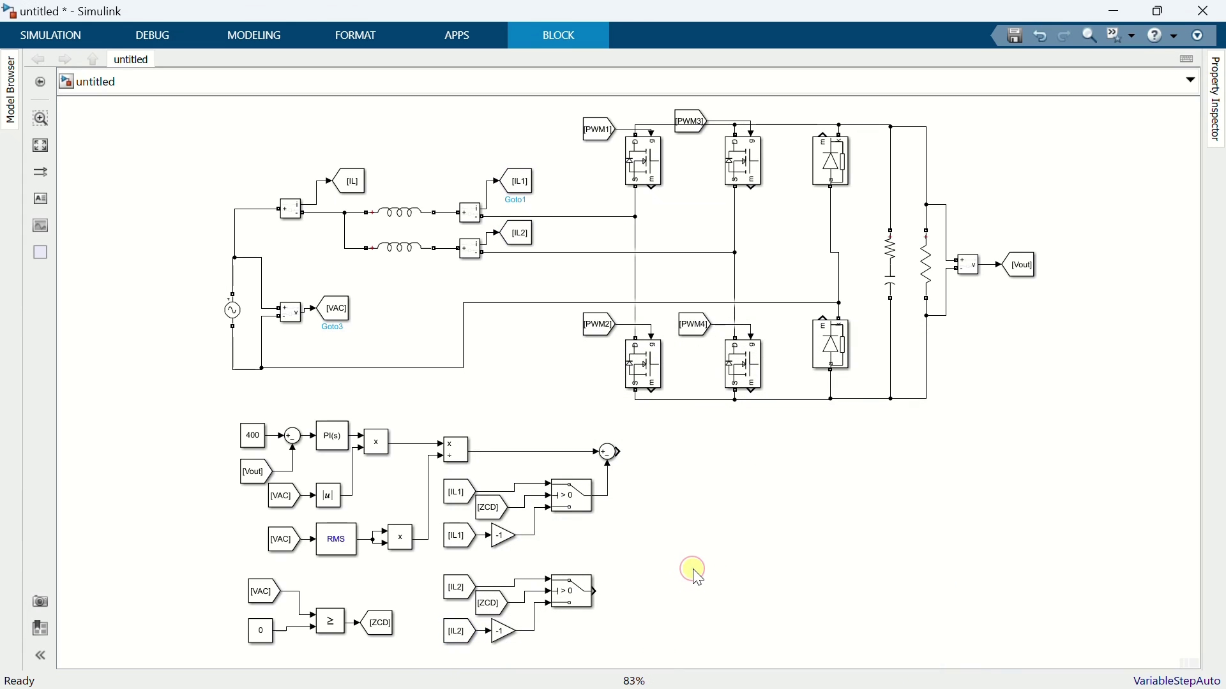
Copy the Sum block above the second Switch, feeding its plus input from the divide Product's output and its minus input from that Switch
click(612, 453)
drag(611, 457, 564, 453)
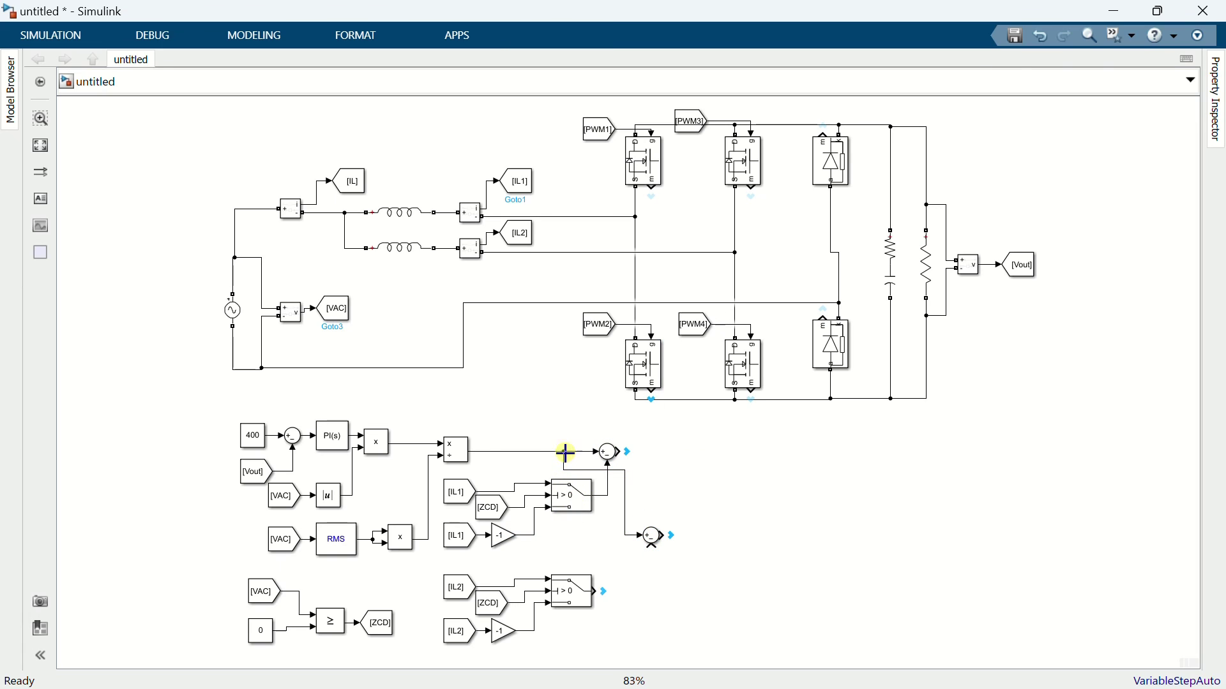
drag(600, 589, 630, 558)
click(730, 563)
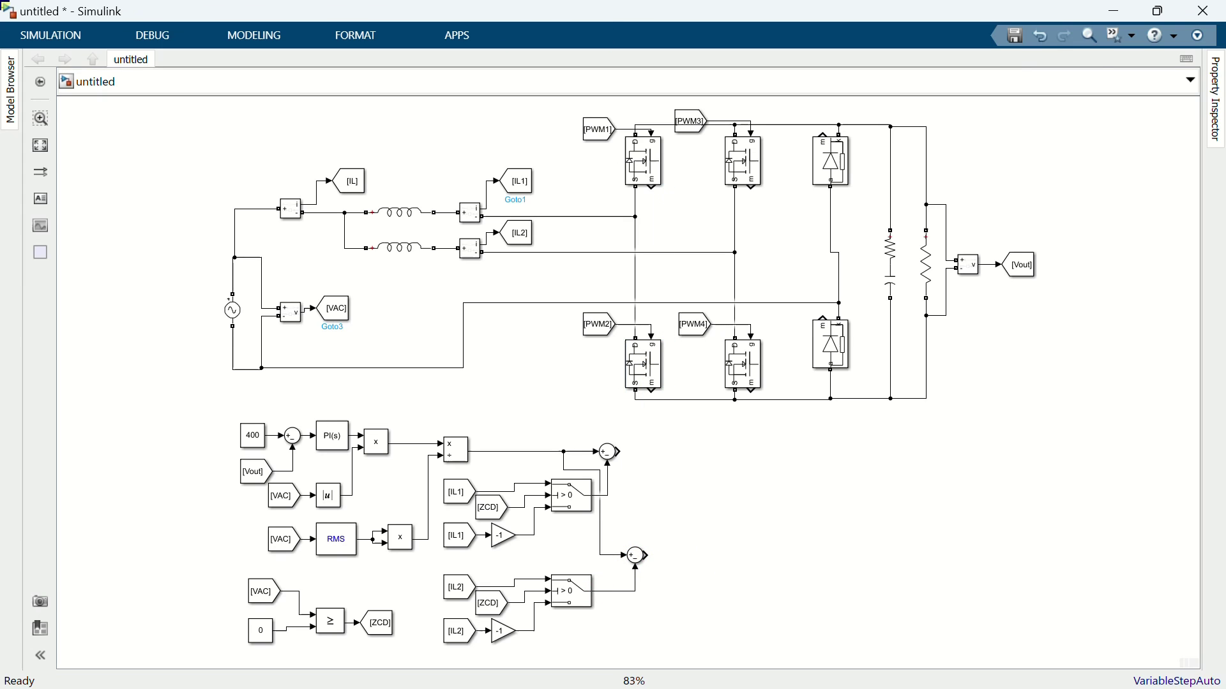
Add a PID Controller block at the output of the upper current-loop Sum block
double_click(695, 464)
text(pid)
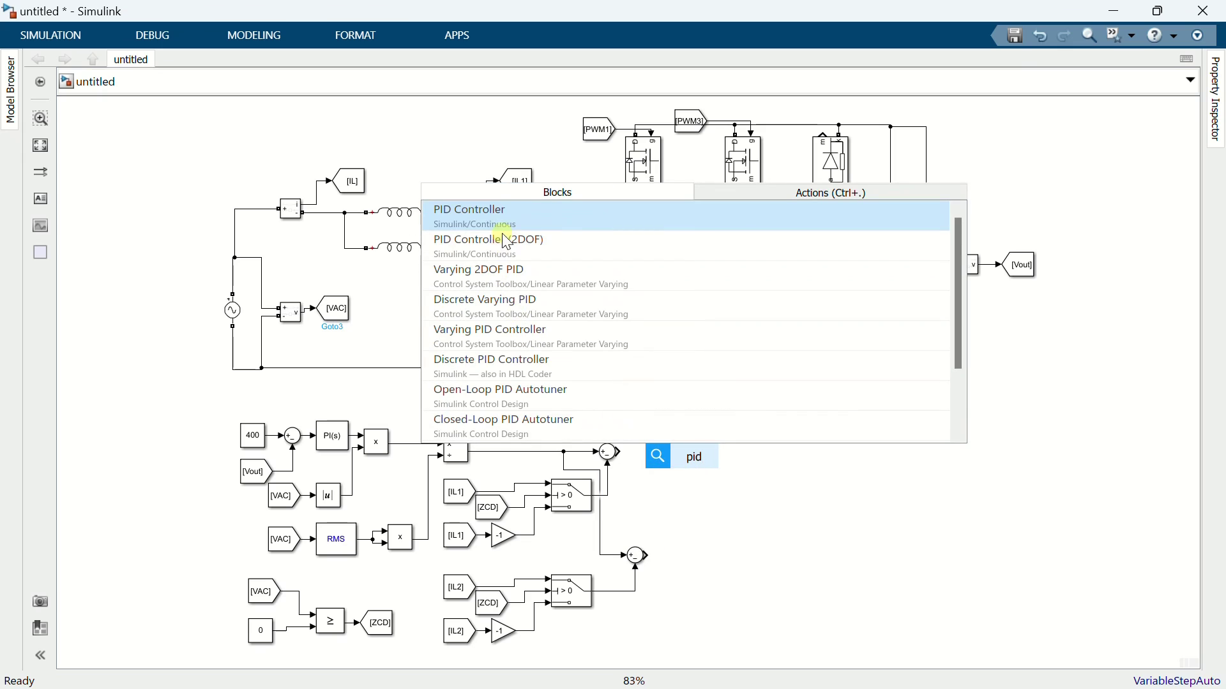
click(495, 214)
click(667, 454)
drag(662, 454, 672, 457)
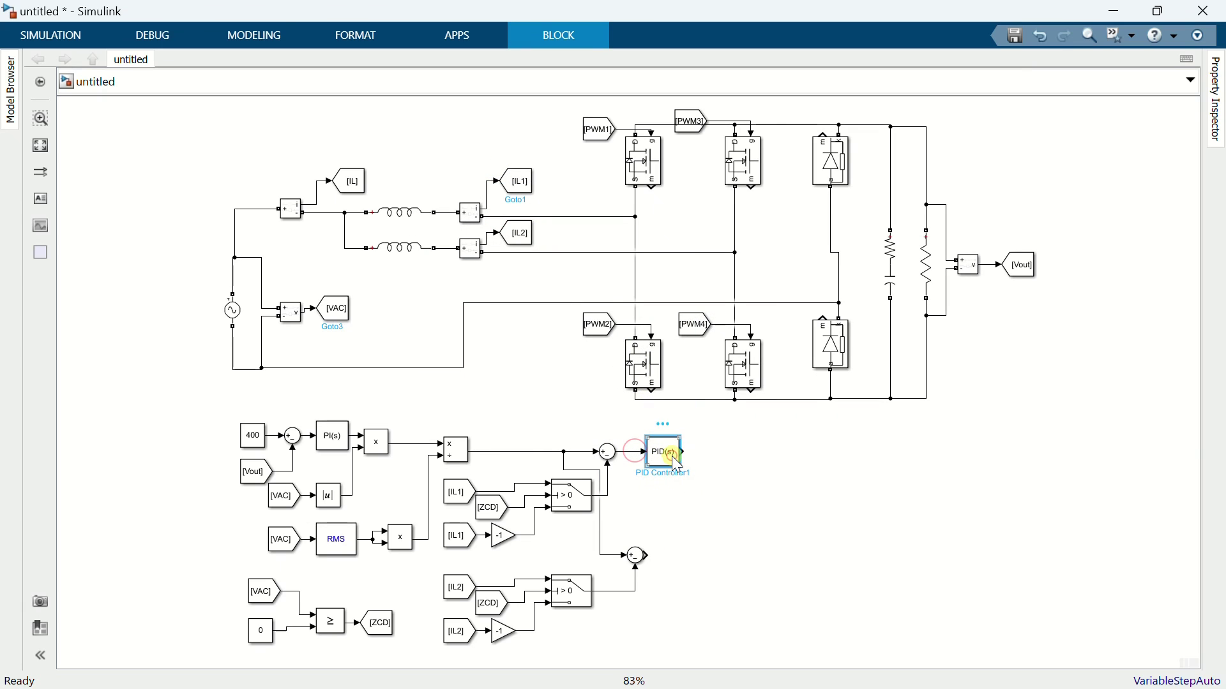
Configure the new controller as PI with proportional 0.1 and integral 600, and copy it to the lower Sum block's output
double_click(672, 456)
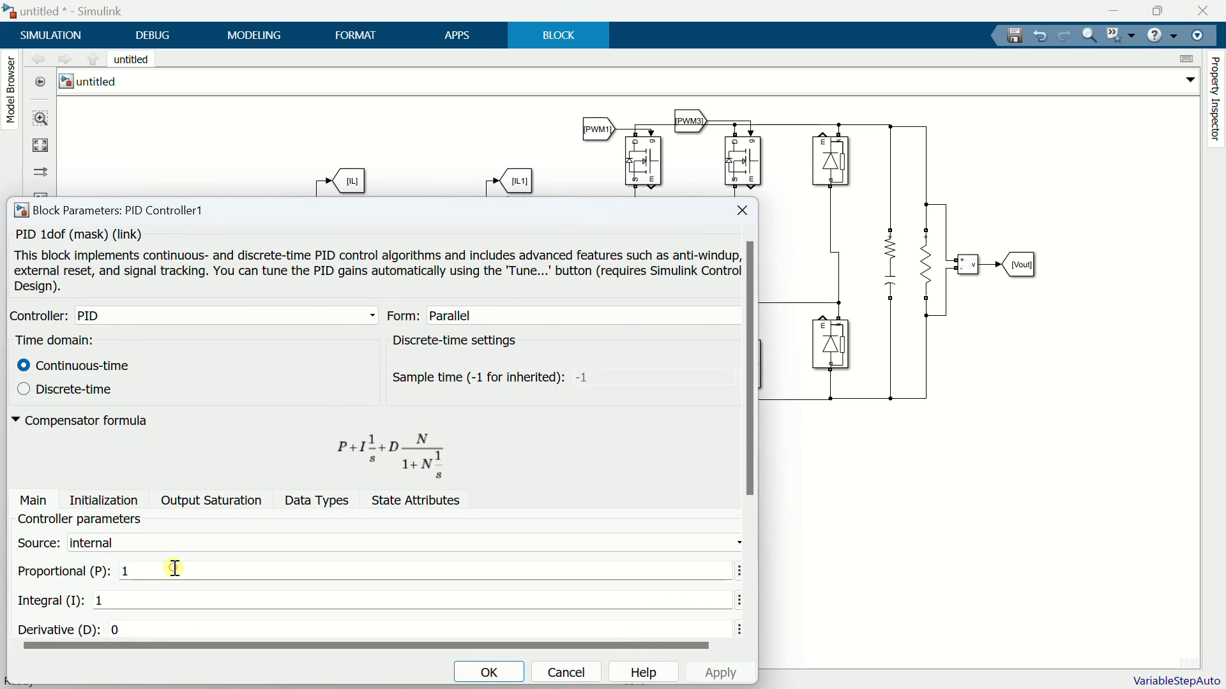
click(101, 315)
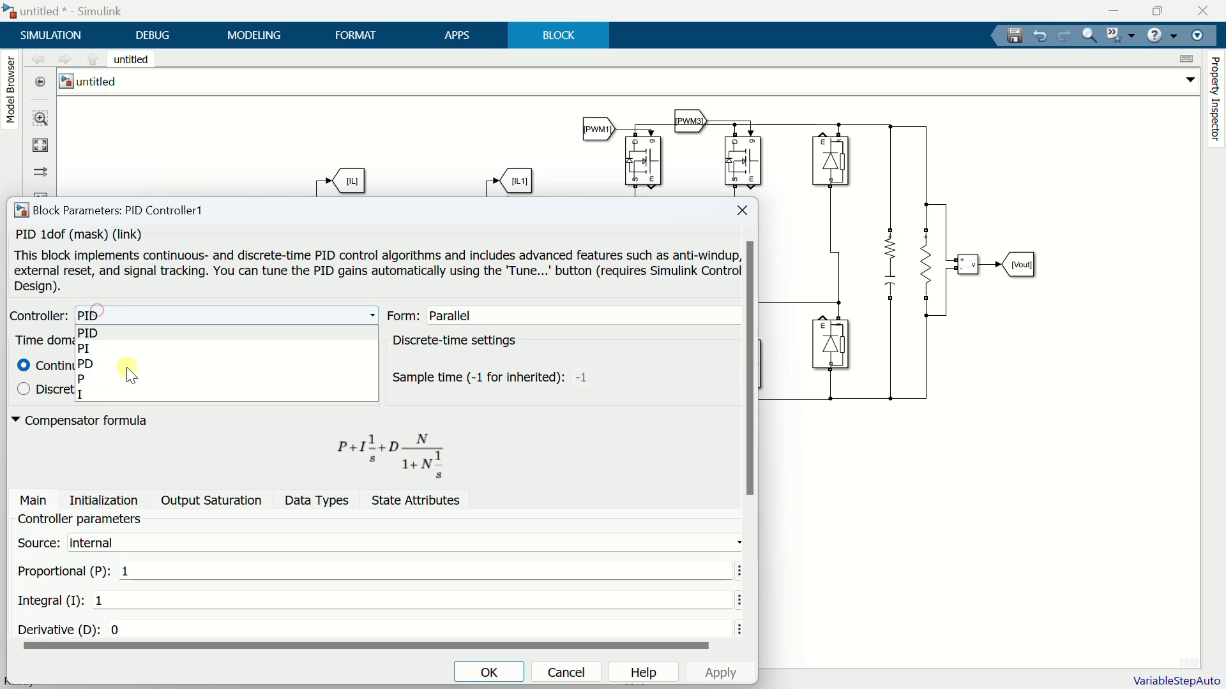
click(103, 350)
drag(170, 211, 240, 150)
double_click(214, 490)
text(0.)
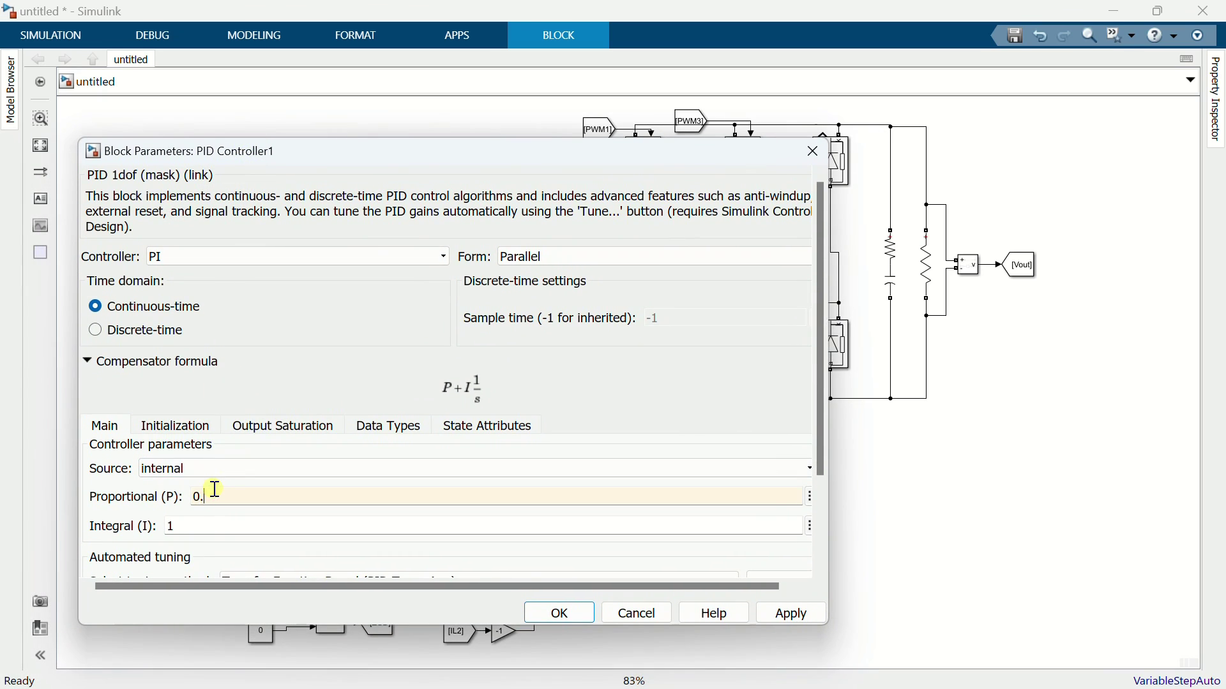
double_click(211, 525)
text(600)
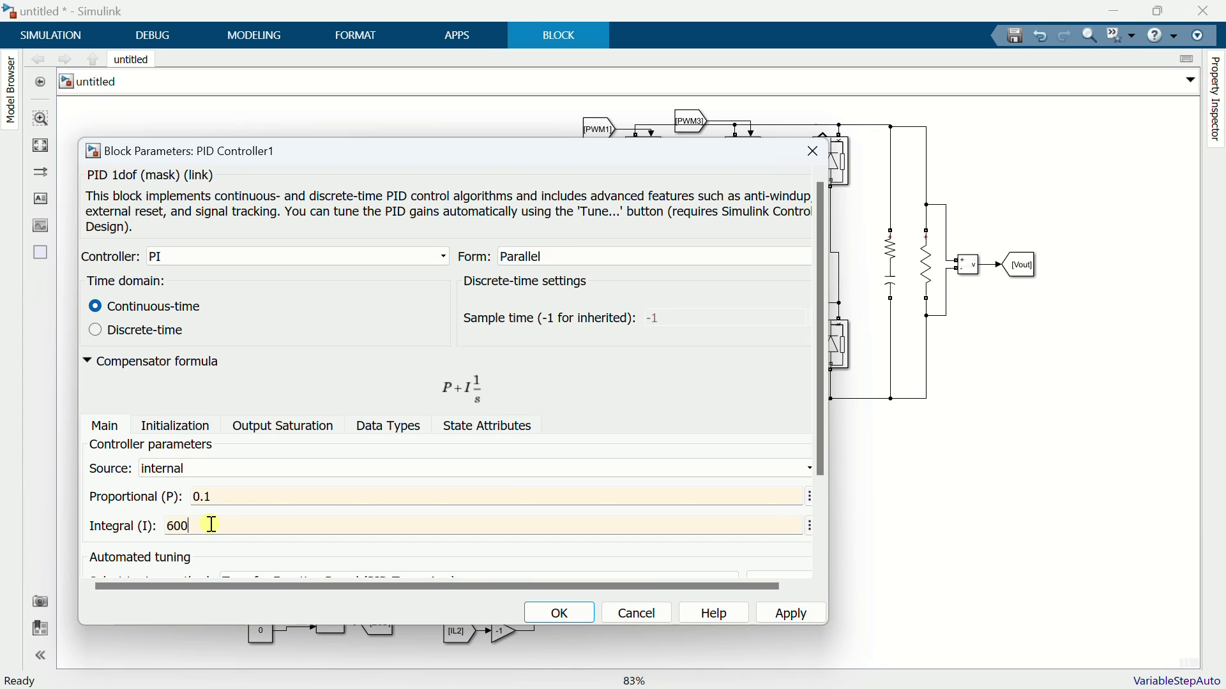
click(577, 612)
drag(656, 459, 662, 554)
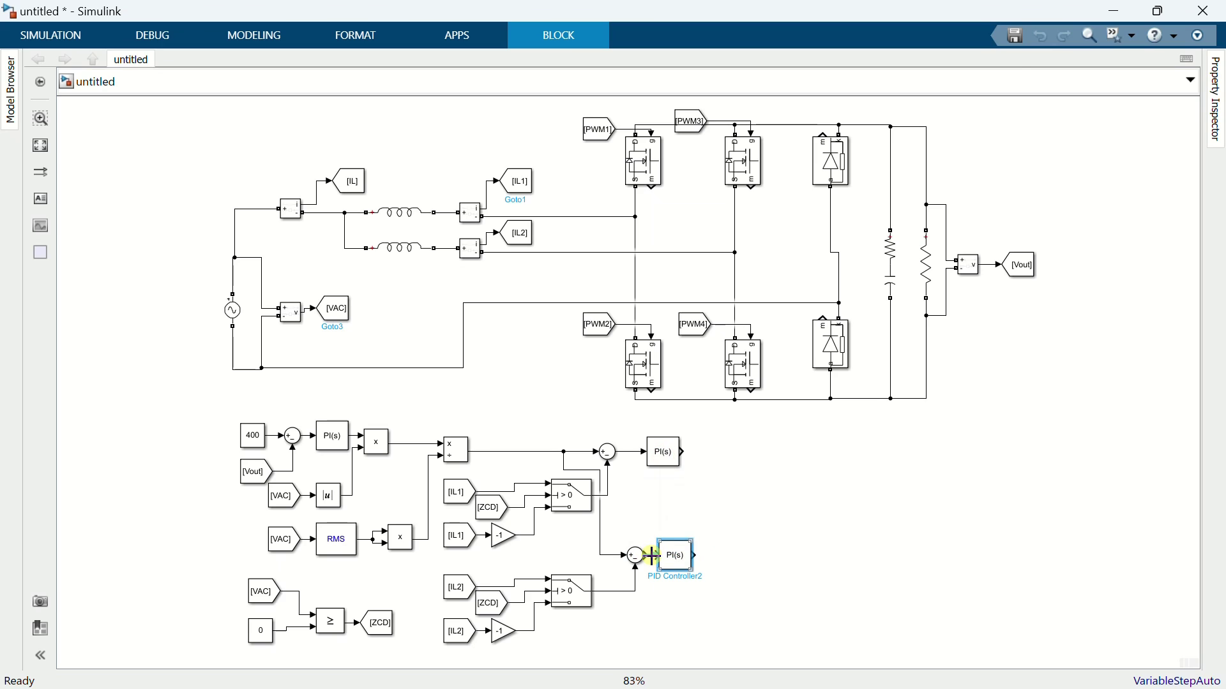
drag(667, 452, 651, 452)
Add a Saturation block at the output of the upper current-loop PI controller
double_click(732, 479)
text(limi)
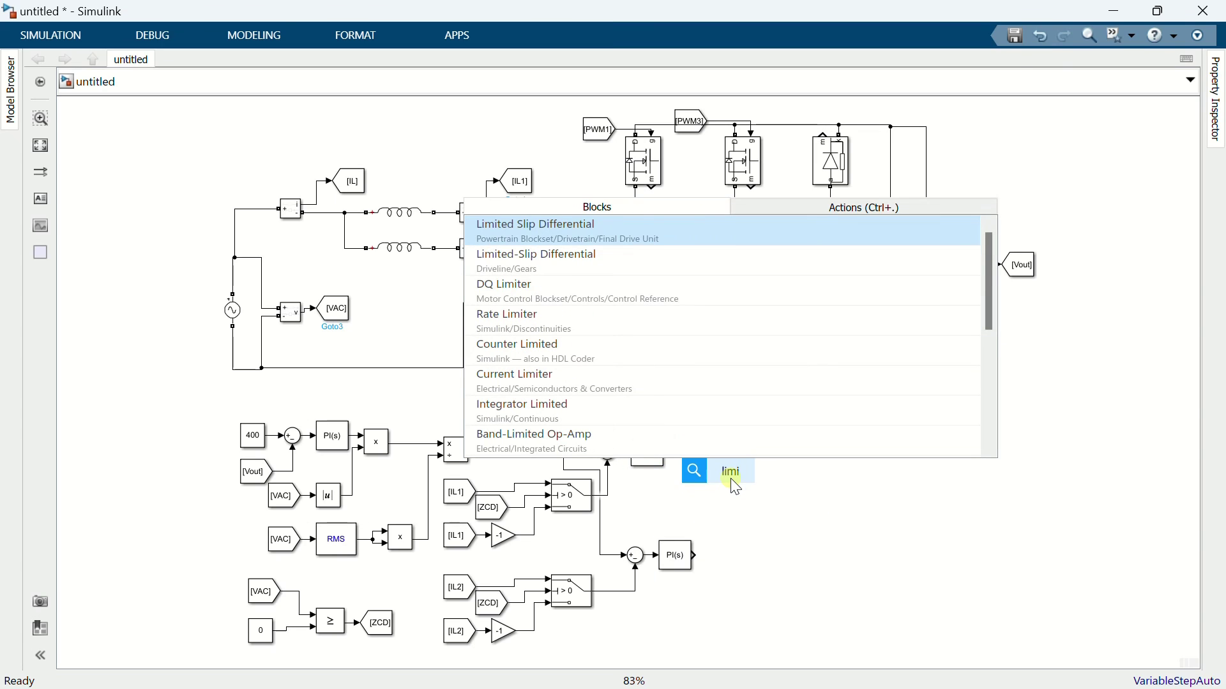
key(BackSpace)
key(BackSpace)
key(BackSpace)
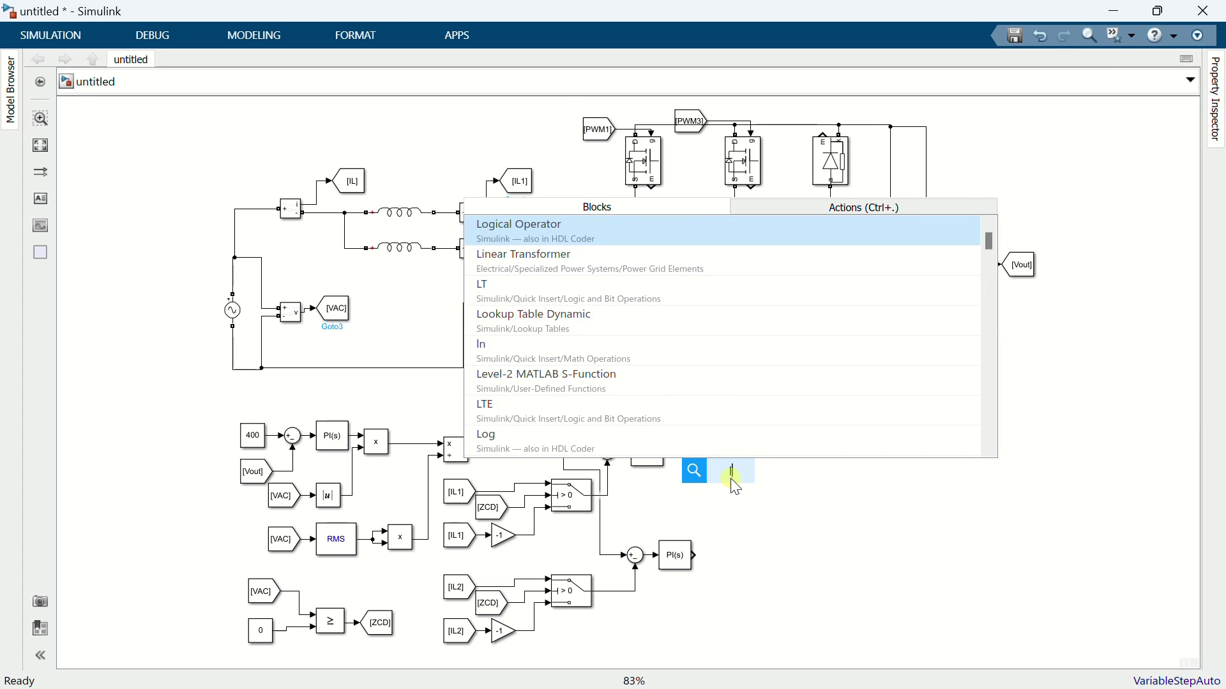
text(saturat)
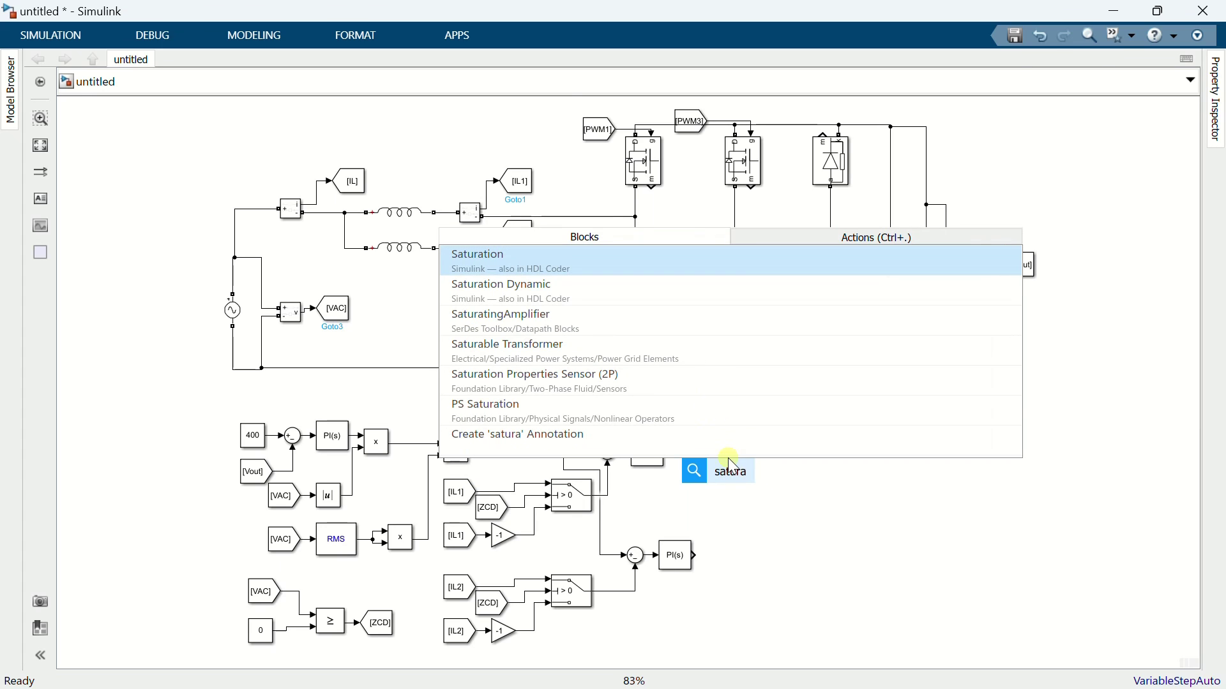
click(682, 262)
drag(729, 479, 700, 451)
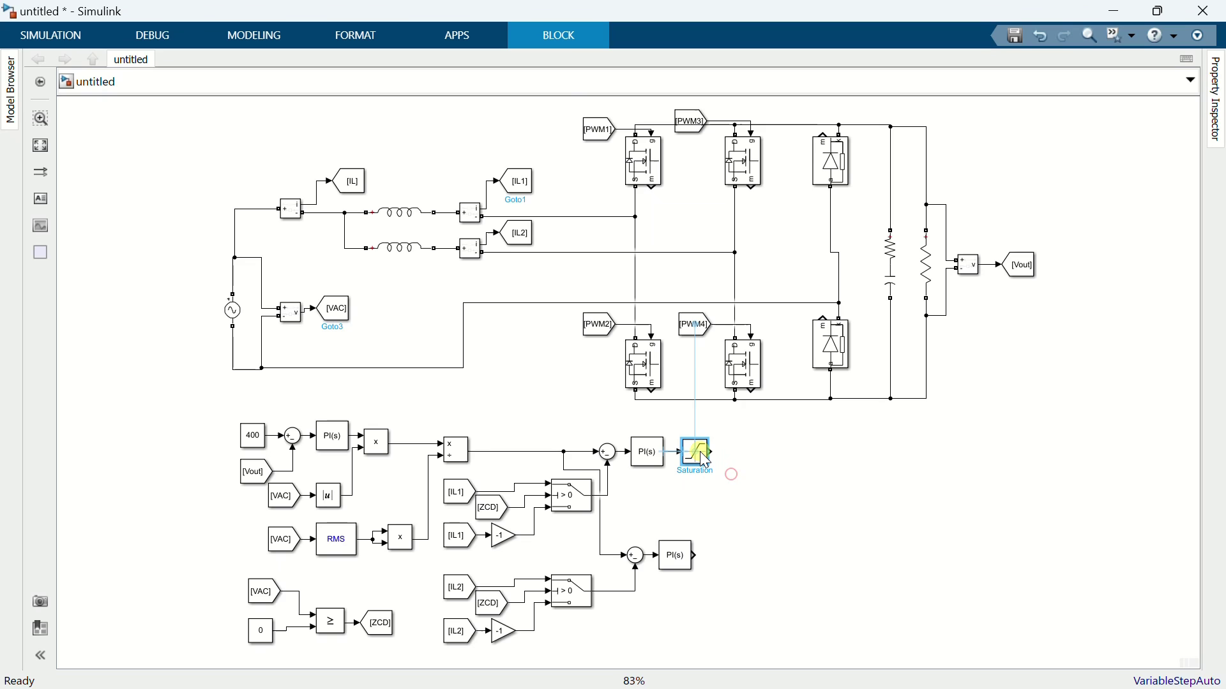
Set the Saturation block's upper limit to 1 and lower limit to 0, and copy it to the lower PI controller's output
double_click(700, 451)
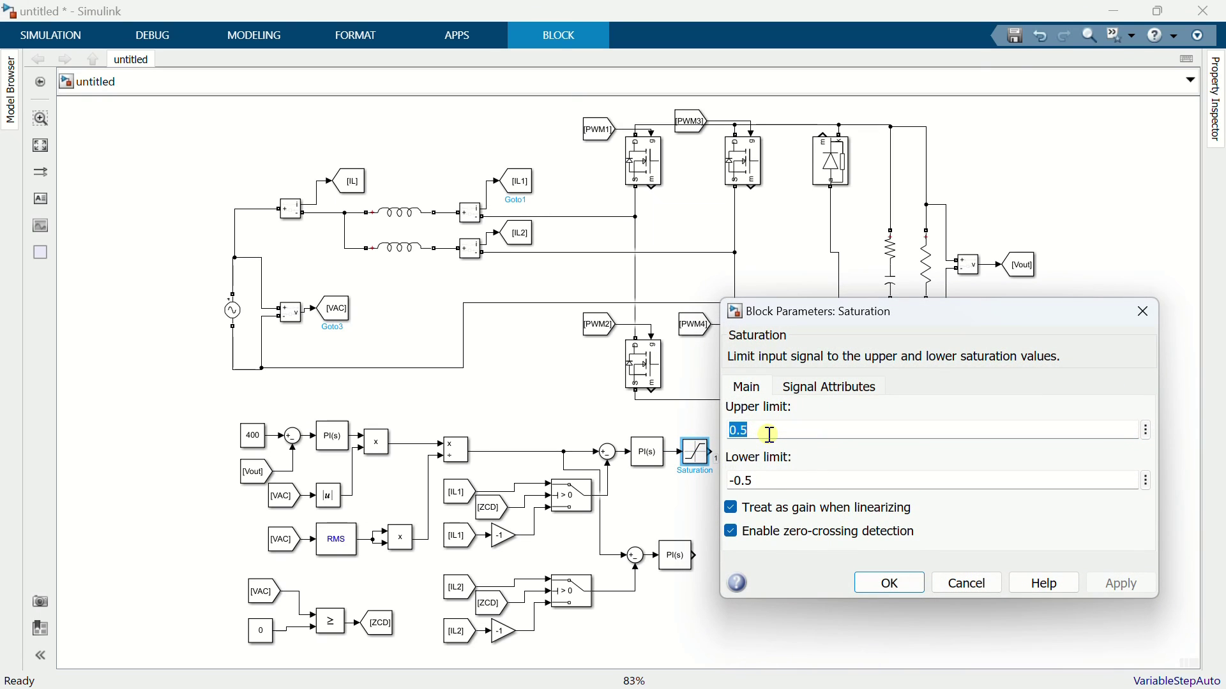
text(1)
double_click(776, 477)
text(0)
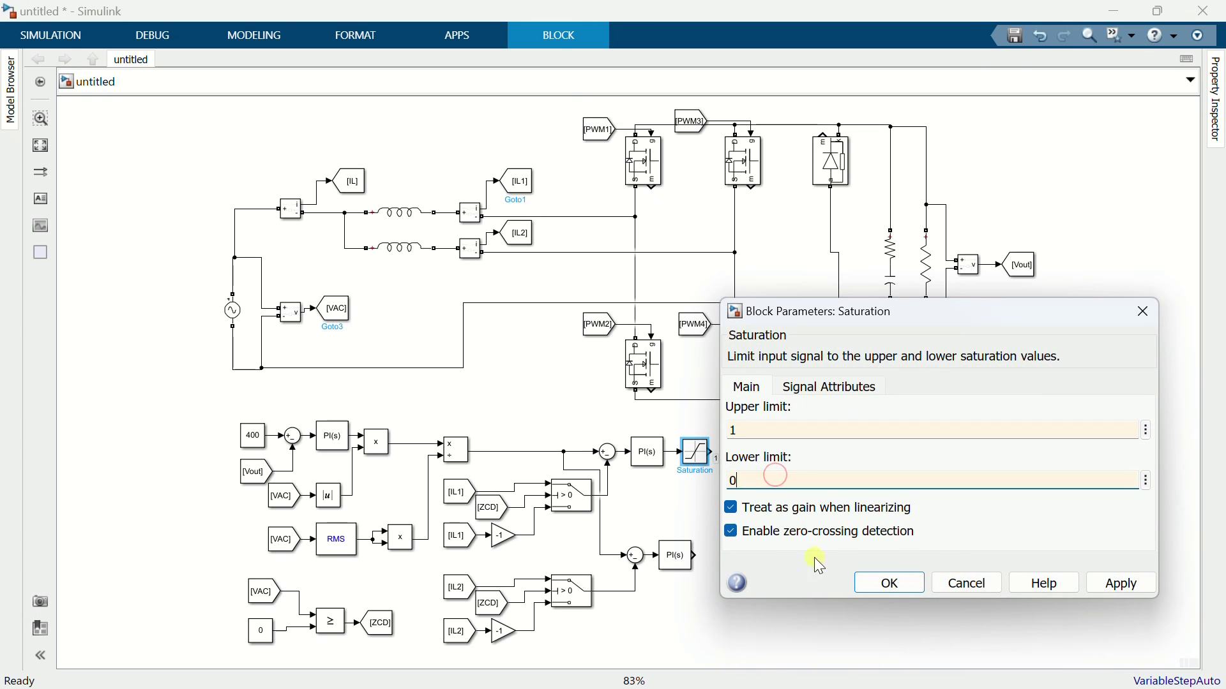
click(888, 584)
drag(696, 451, 725, 563)
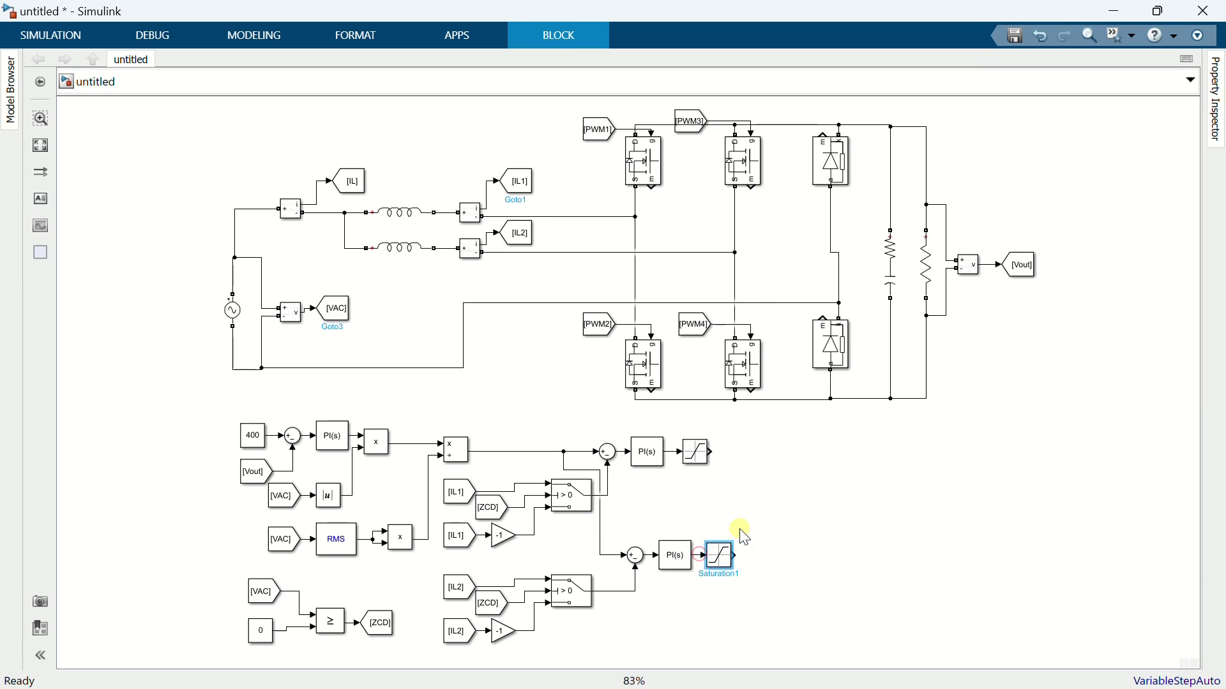
Add a Relational Operator block and connect its first input to the upper Saturation block's output
double_click(747, 484)
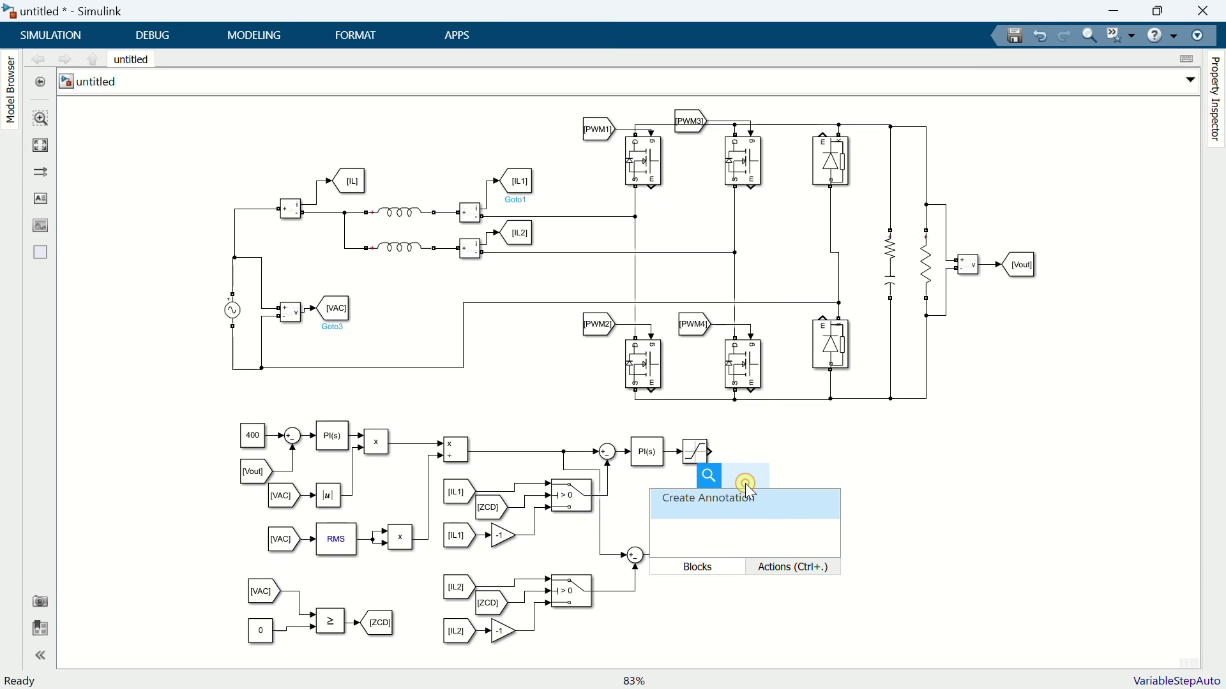
text(relation)
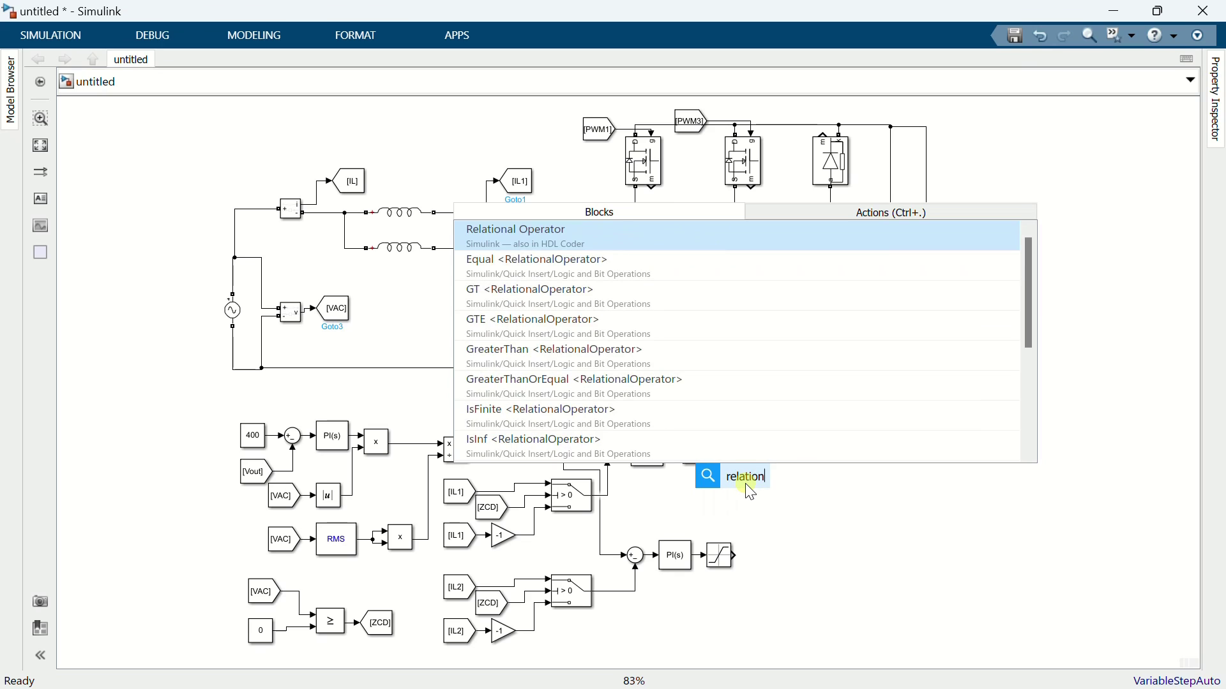
click(682, 241)
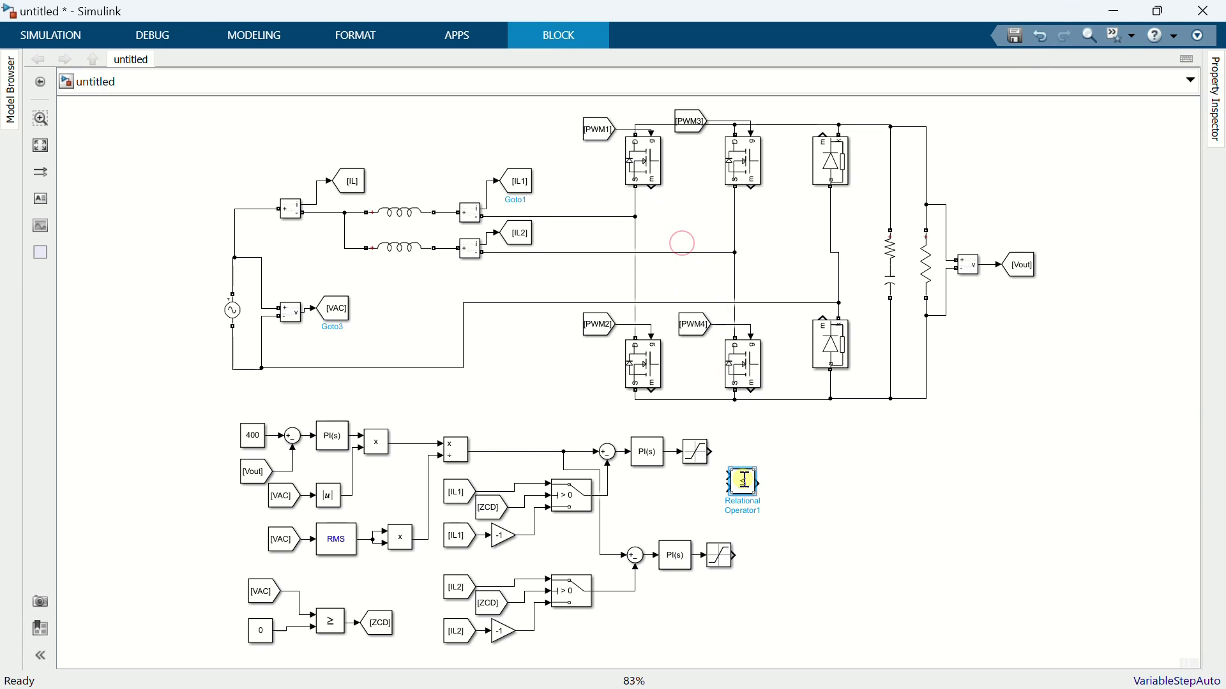
drag(745, 483, 733, 457)
Set the new Relational Operator to >= and copy it to the lower Saturation block's output
double_click(759, 462)
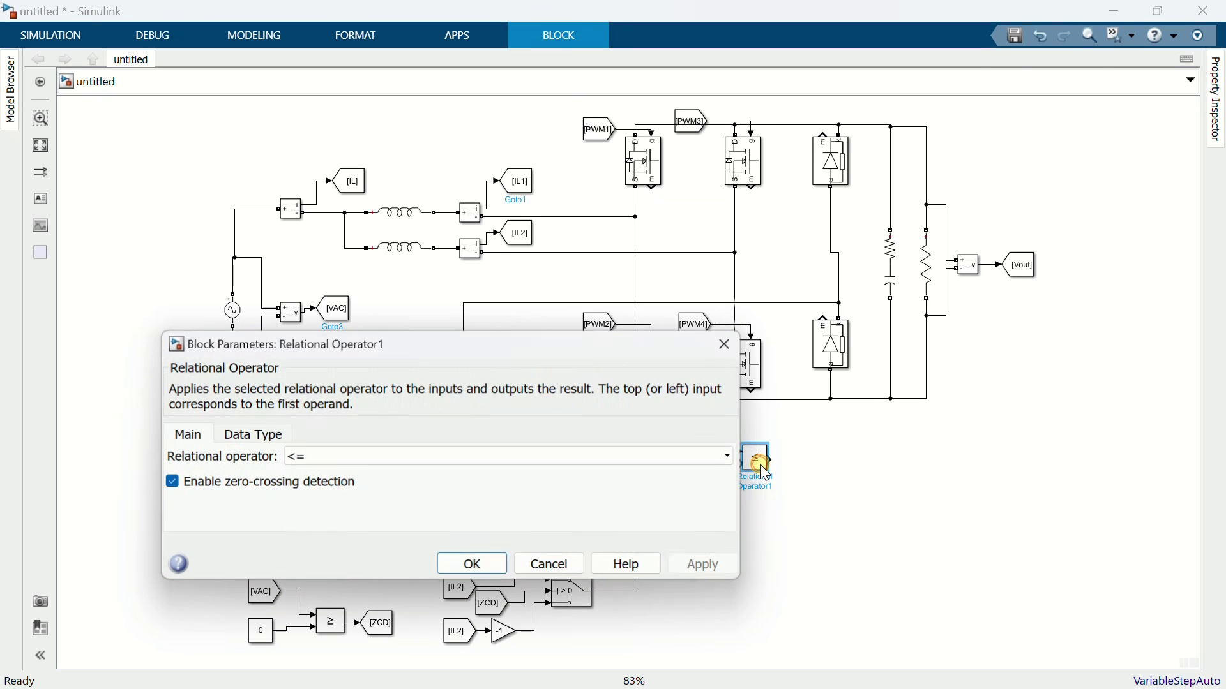
click(536, 459)
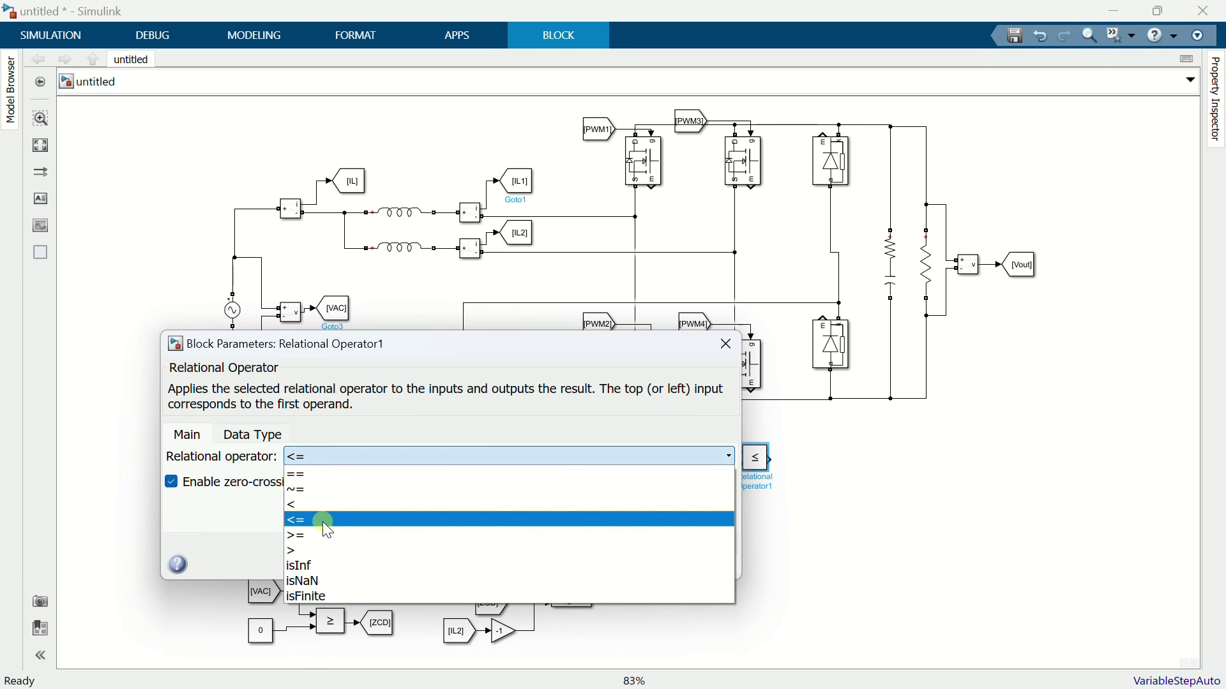
click(325, 535)
click(484, 564)
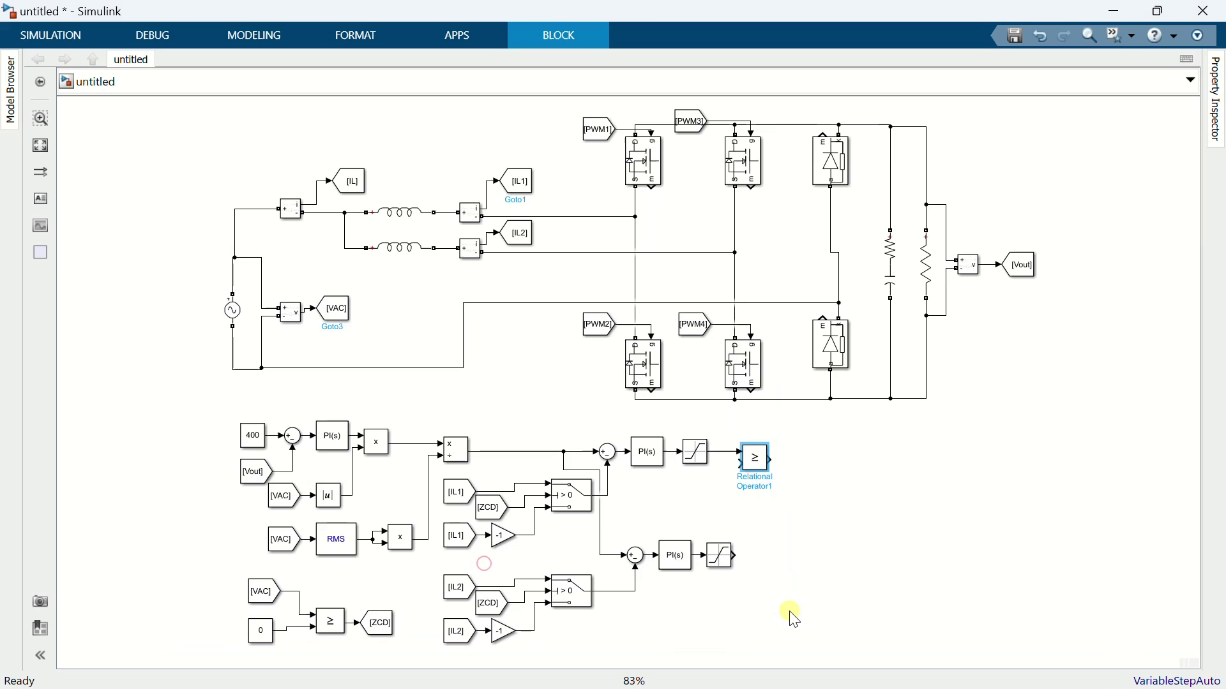
drag(755, 461, 774, 575)
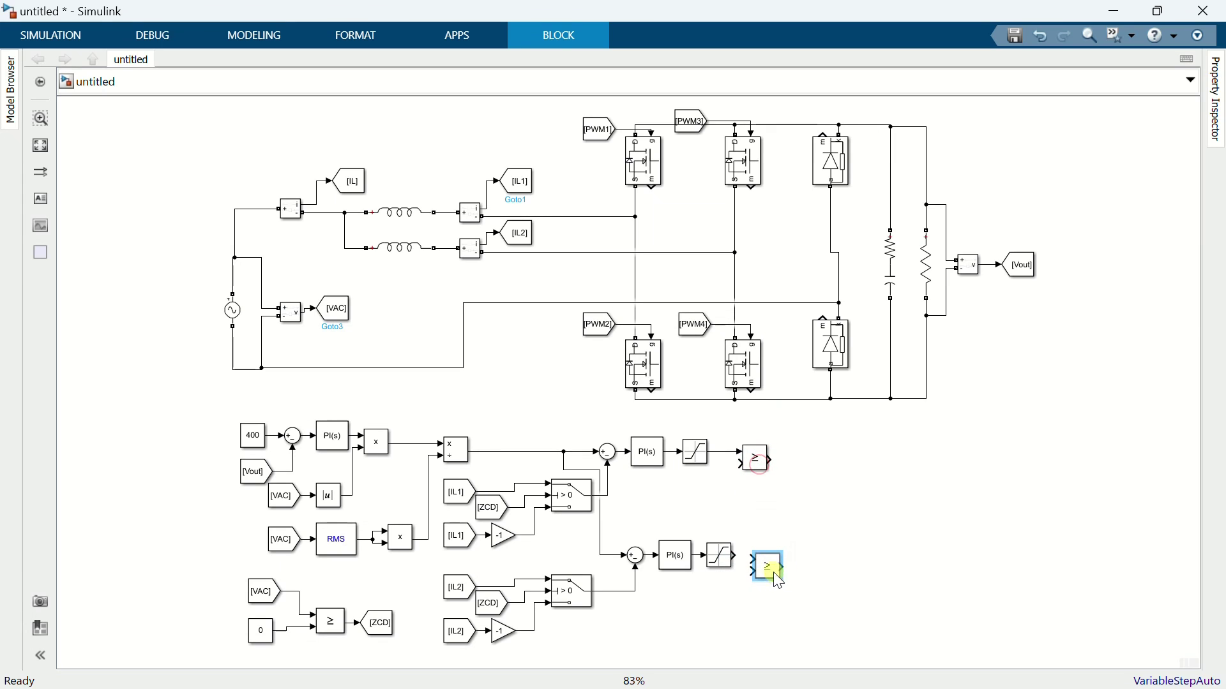
Add a Repeating Sequence block below the upper Saturation block and connect it to the upper Relational Operator's second input
double_click(848, 487)
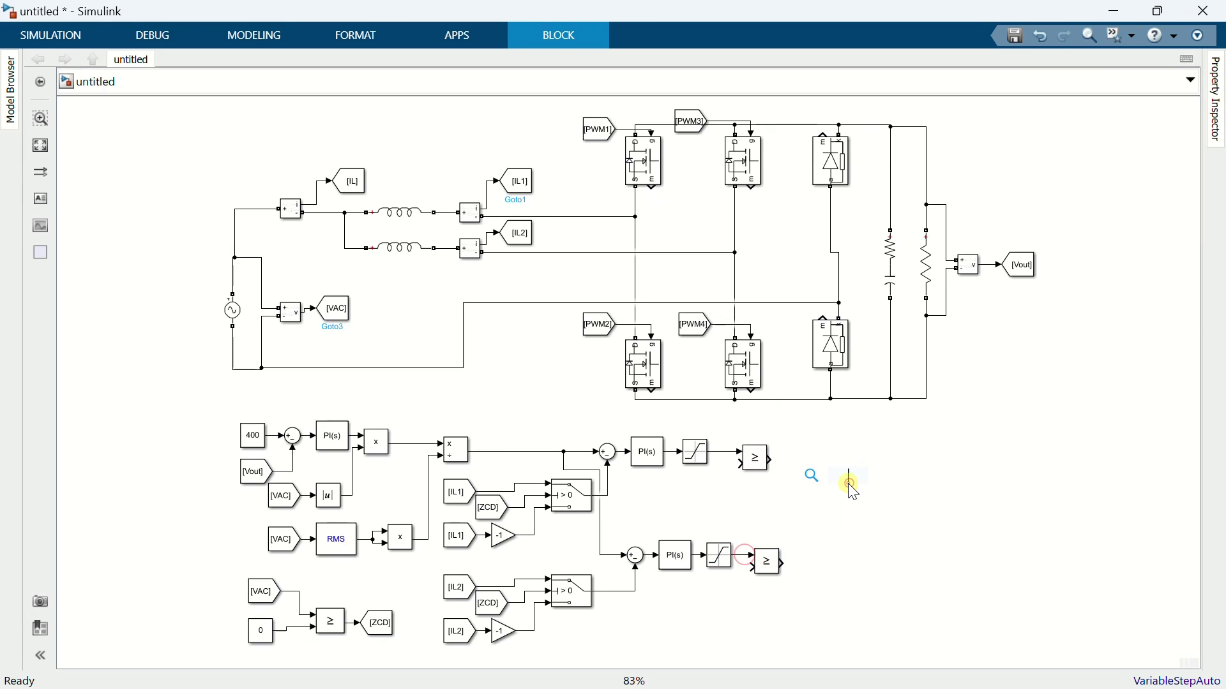
text(repeat)
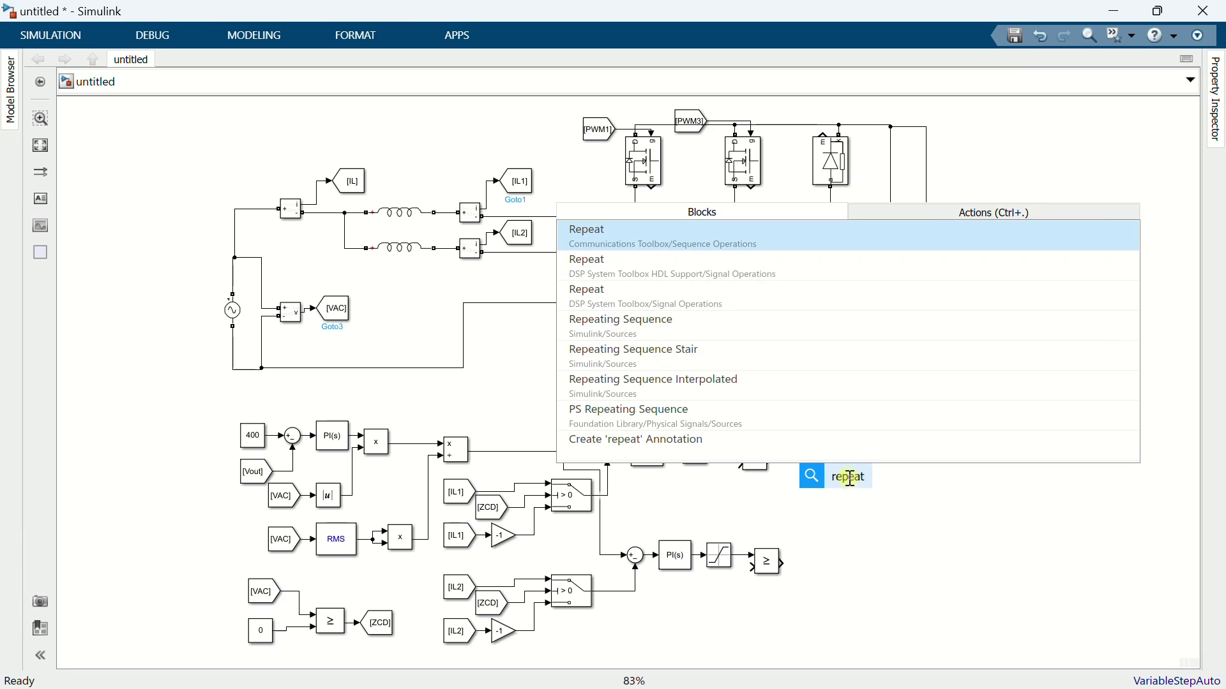
click(642, 333)
drag(844, 490, 762, 480)
click(728, 489)
Set the Repeating Sequence's time values to [0 1/160000 1/80000] and its output values to [0 1 0]
double_click(706, 496)
click(766, 481)
key(BackSpace)
text(1)
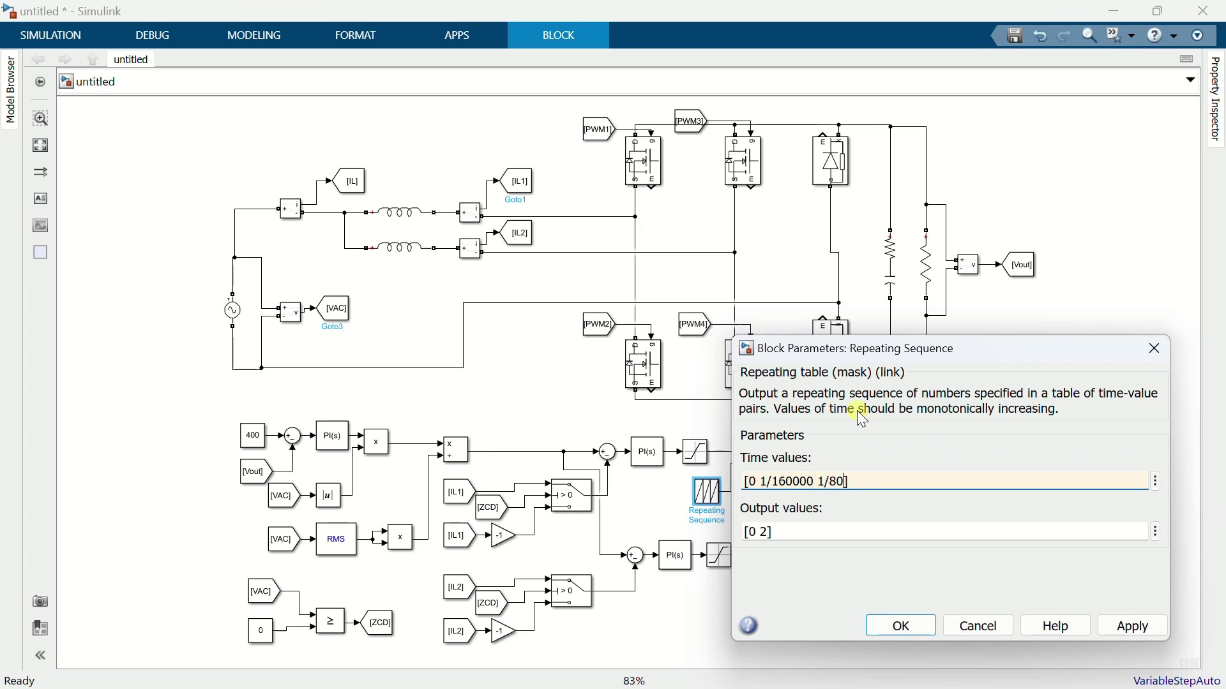
click(818, 531)
key(End)
key(BackSpace)
text(1 0)
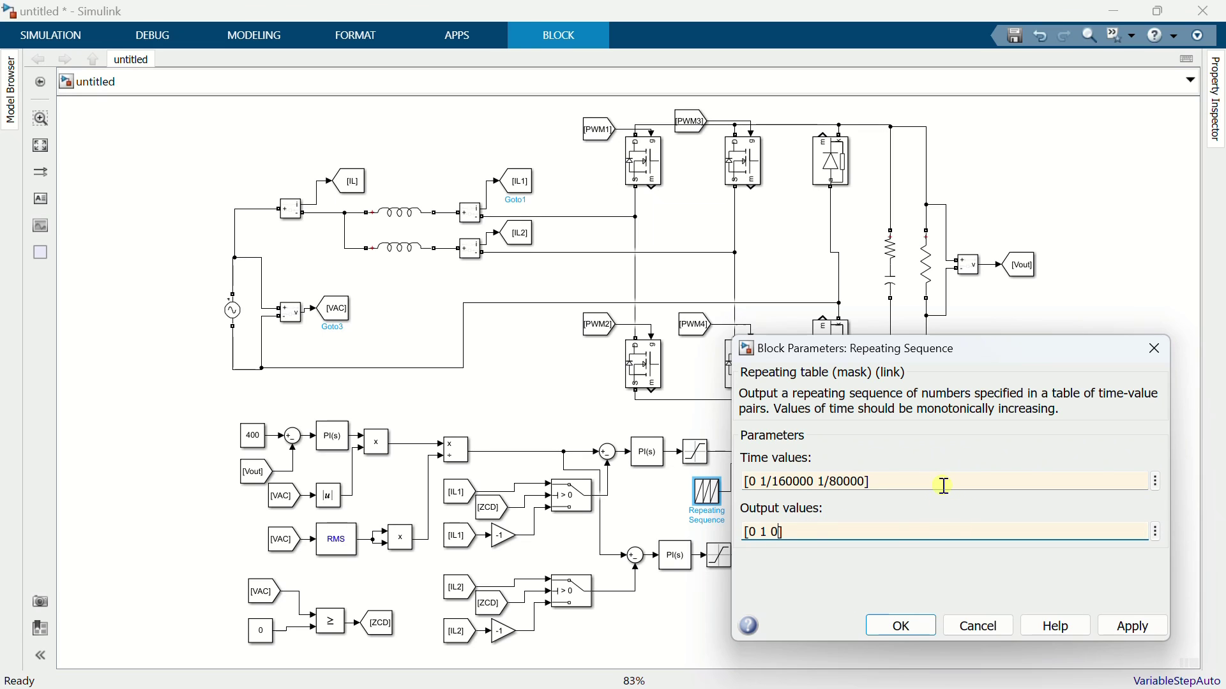
click(920, 623)
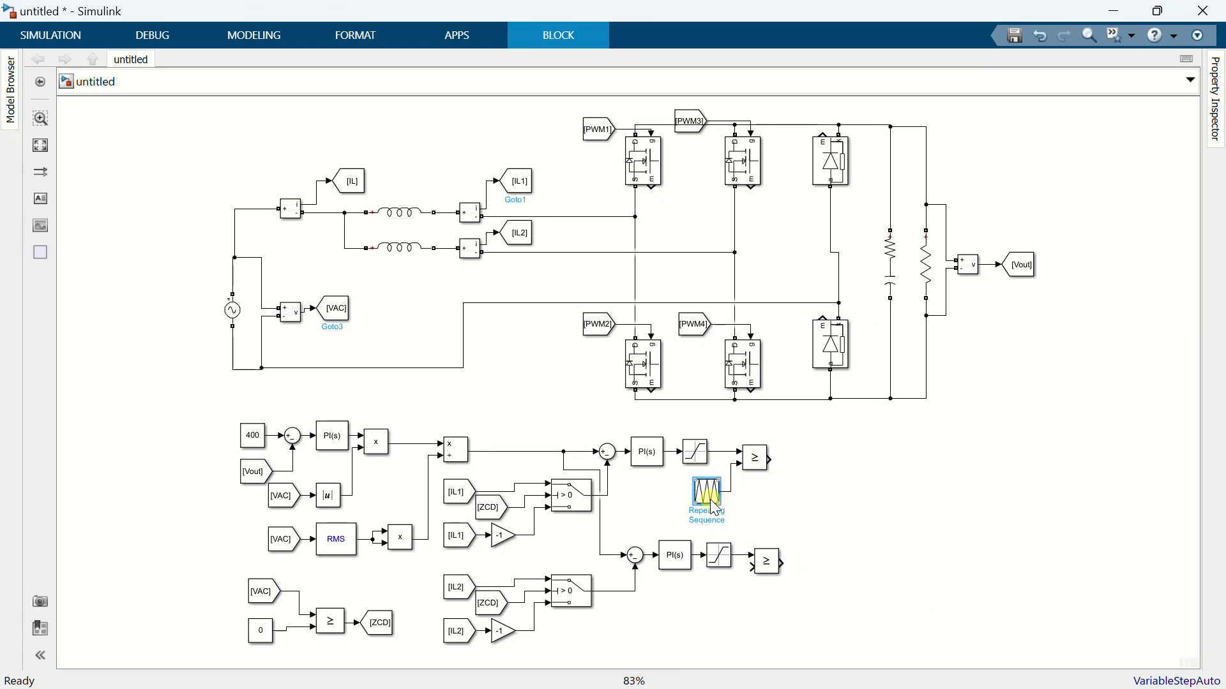
Copy the Repeating Sequence to the lower Relational Operator's second input and set the copy's output values to [1 0 1]
drag(707, 496, 755, 565)
double_click(708, 594)
key(Tab)
click(758, 575)
key(BackSpace)
text(1)
key(BackSpace)
text(0)
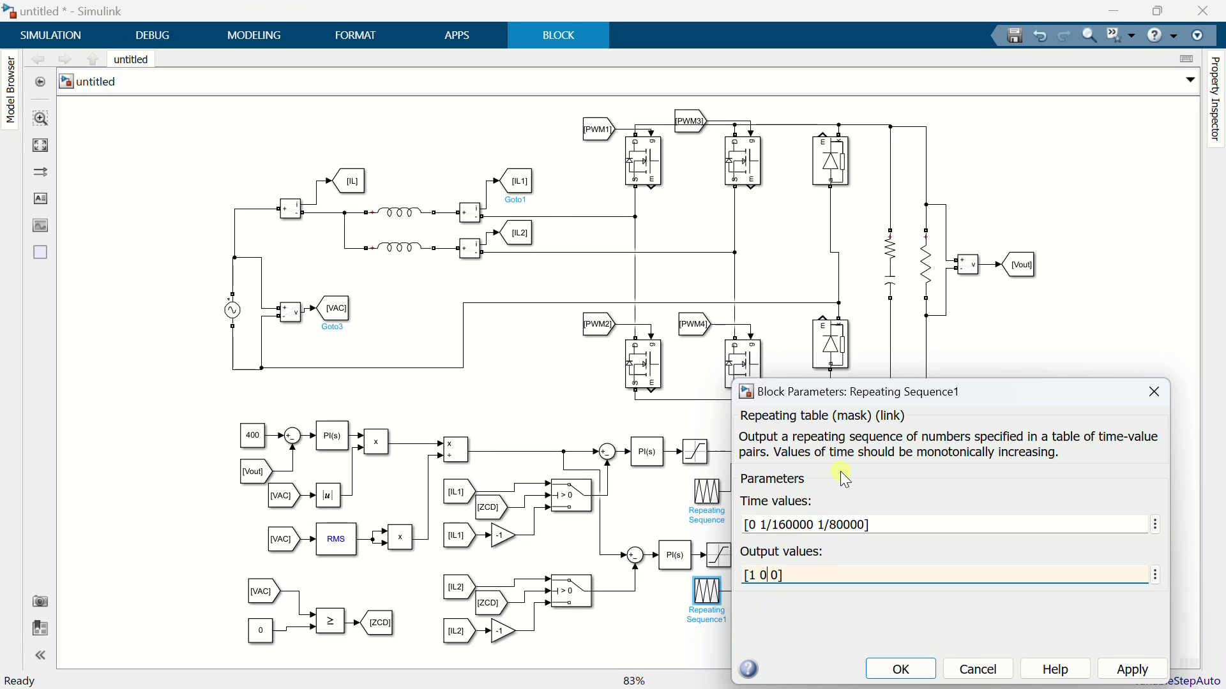
key(Delete)
text(1)
click(902, 669)
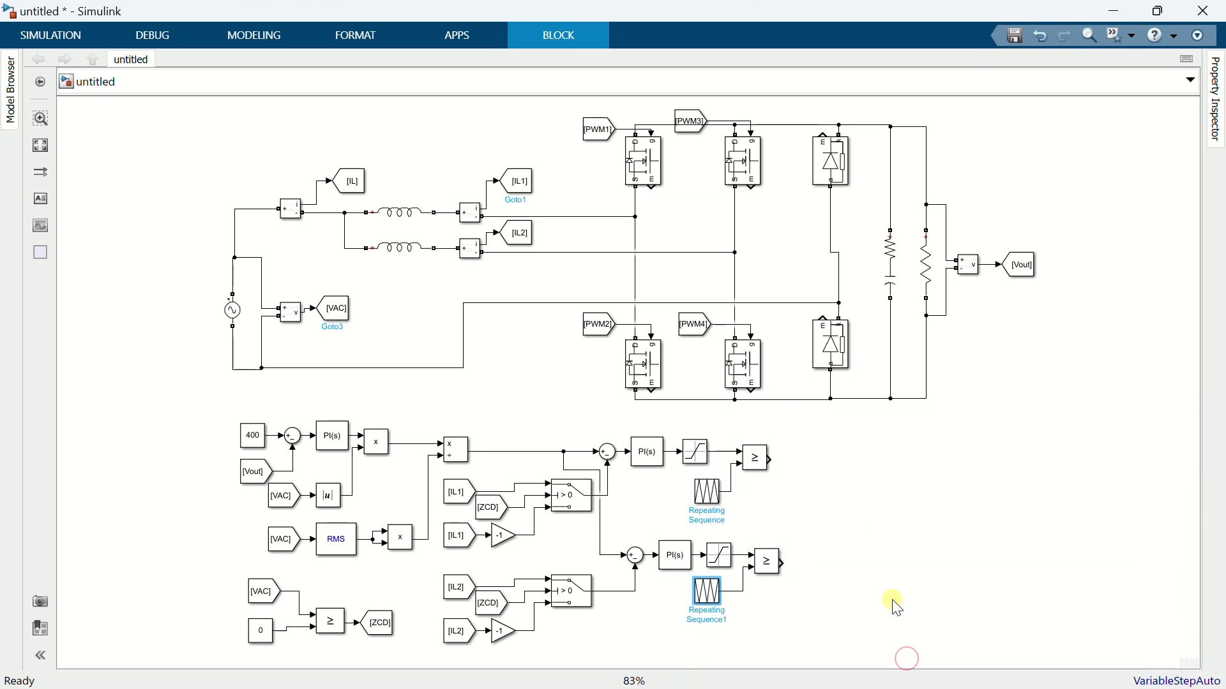
click(869, 563)
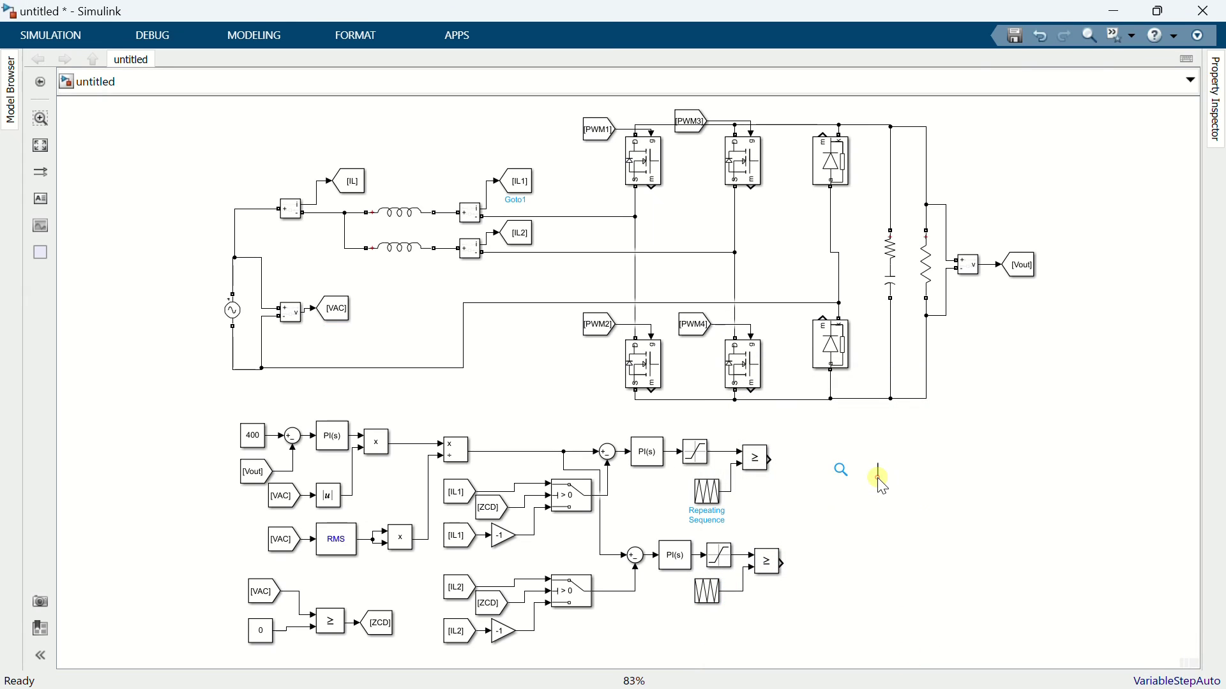
Add a Switch block beyond the Relational Operators and copy it to form a vertical column of four Switch blocks
double_click(879, 478)
text(switc)
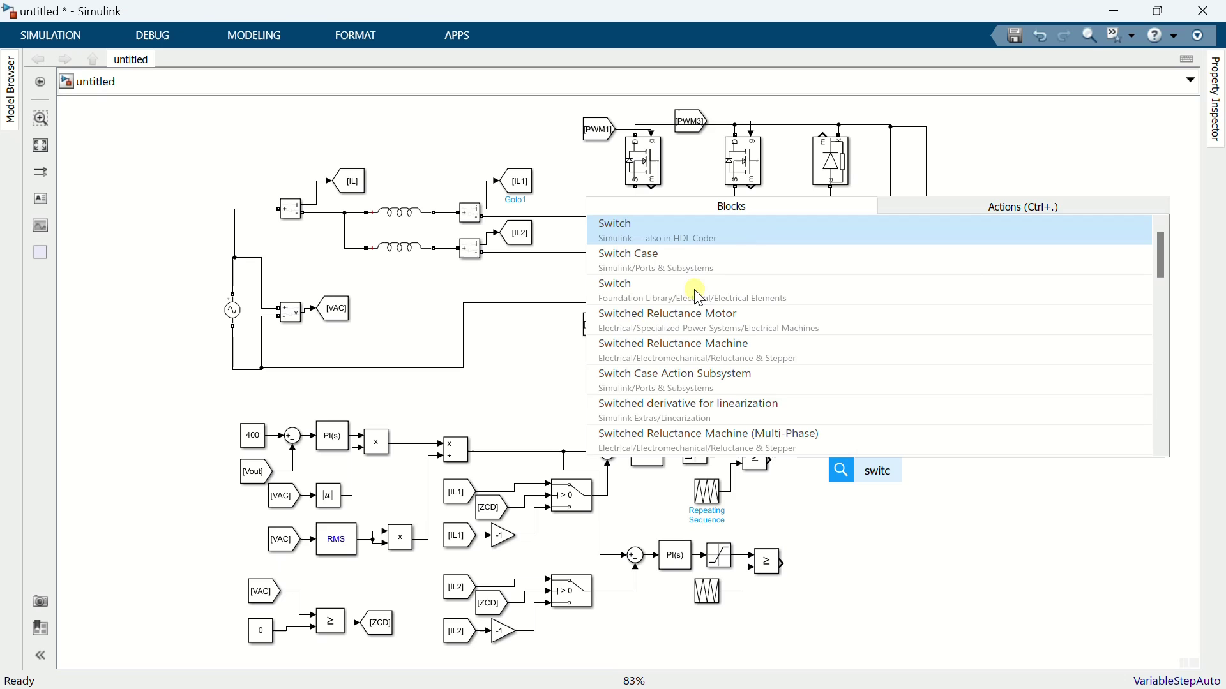
key(Return)
drag(876, 480, 908, 579)
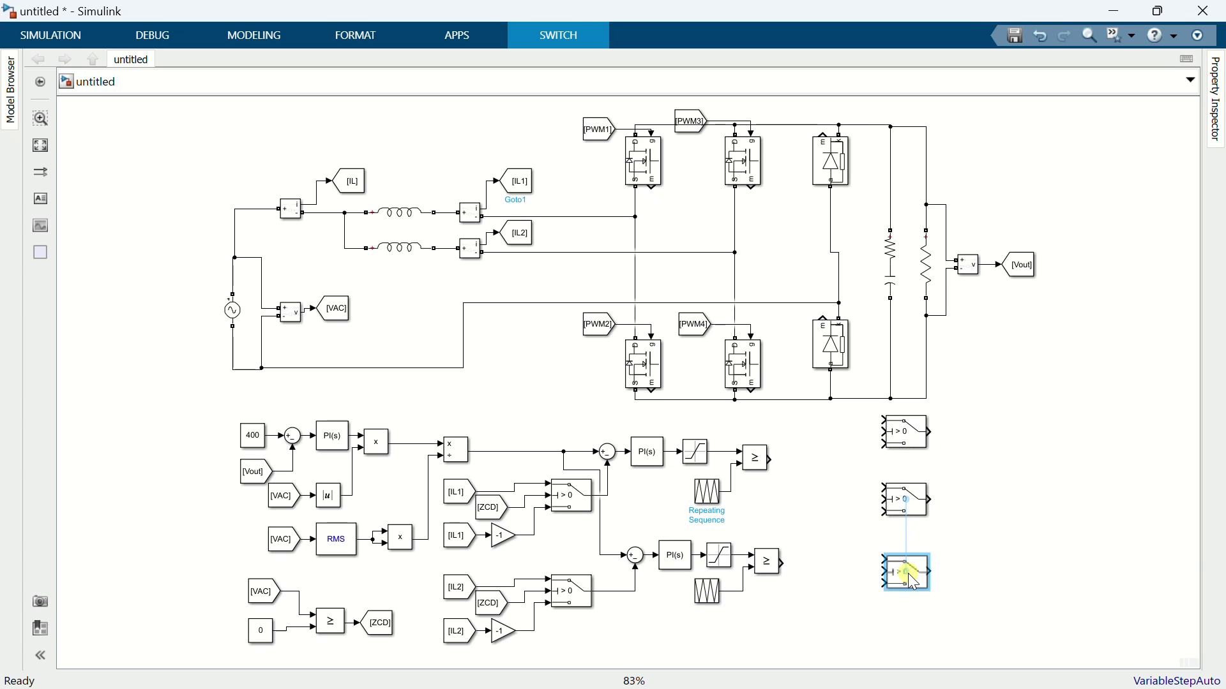
drag(908, 574, 906, 645)
click(41, 145)
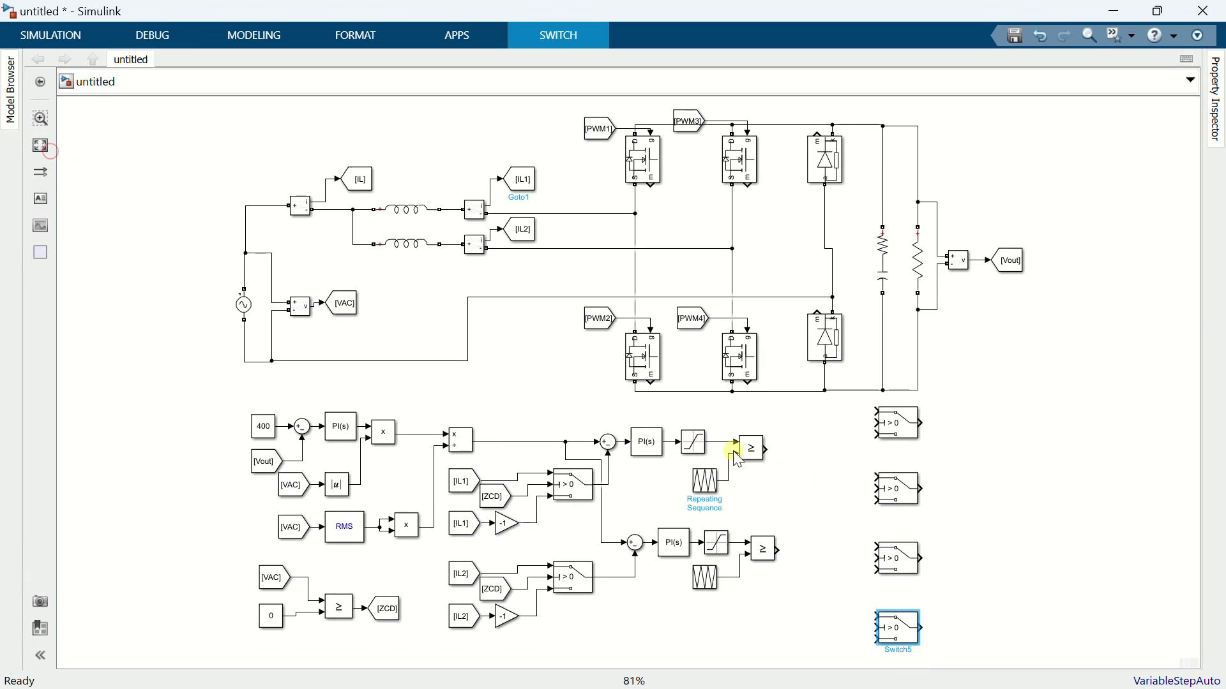
click(1007, 517)
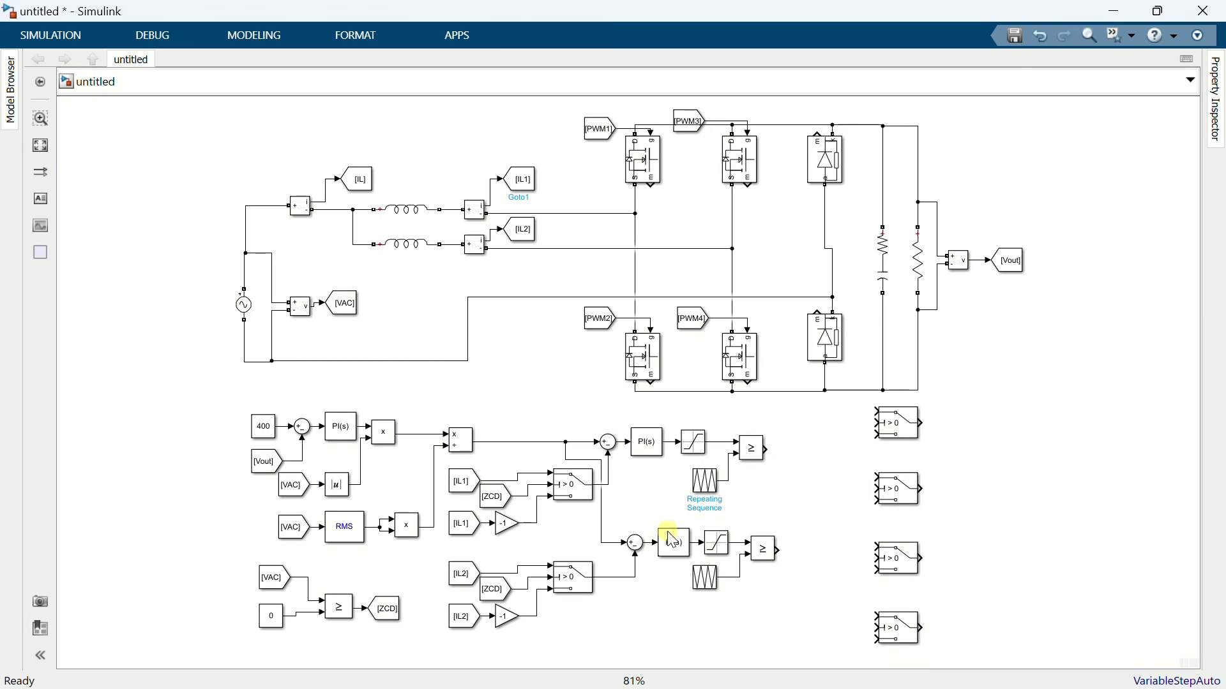
Add a ZCD From block before the Switch column and connect it to the control inputs of all four Switch blocks
click(386, 608)
mouse_move(408, 616)
mouse_down()
mouse_move(811, 516)
mouse_move(876, 422)
mouse_up()
drag(875, 488, 848, 488)
drag(876, 558, 843, 515)
drag(876, 629, 844, 558)
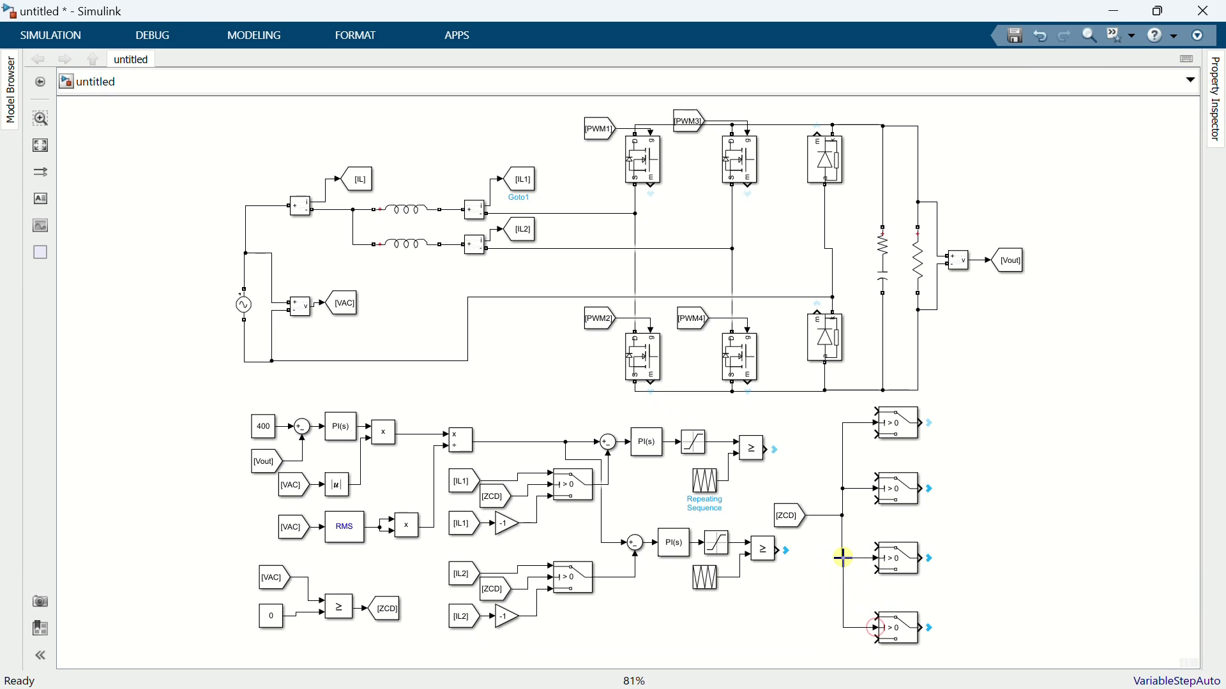
click(956, 553)
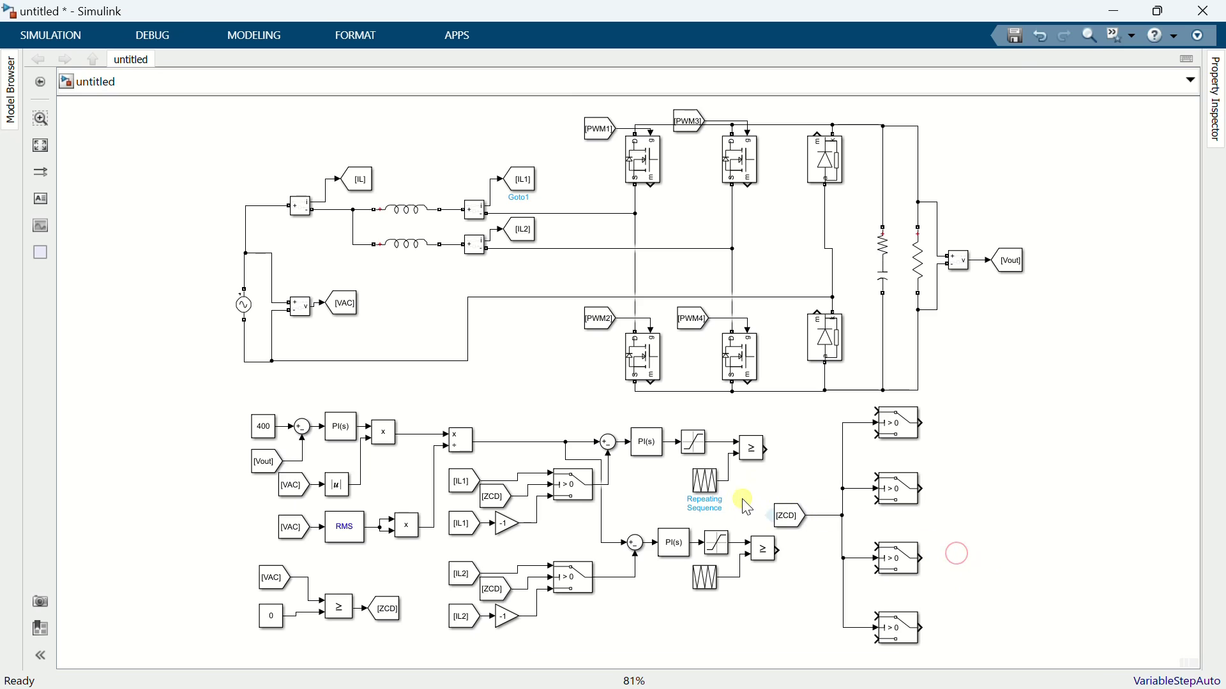
Connect the upper Relational Operator to Switch one's third and Switch two's first input, and the lower one likewise to Switches three and four
drag(769, 451, 879, 437)
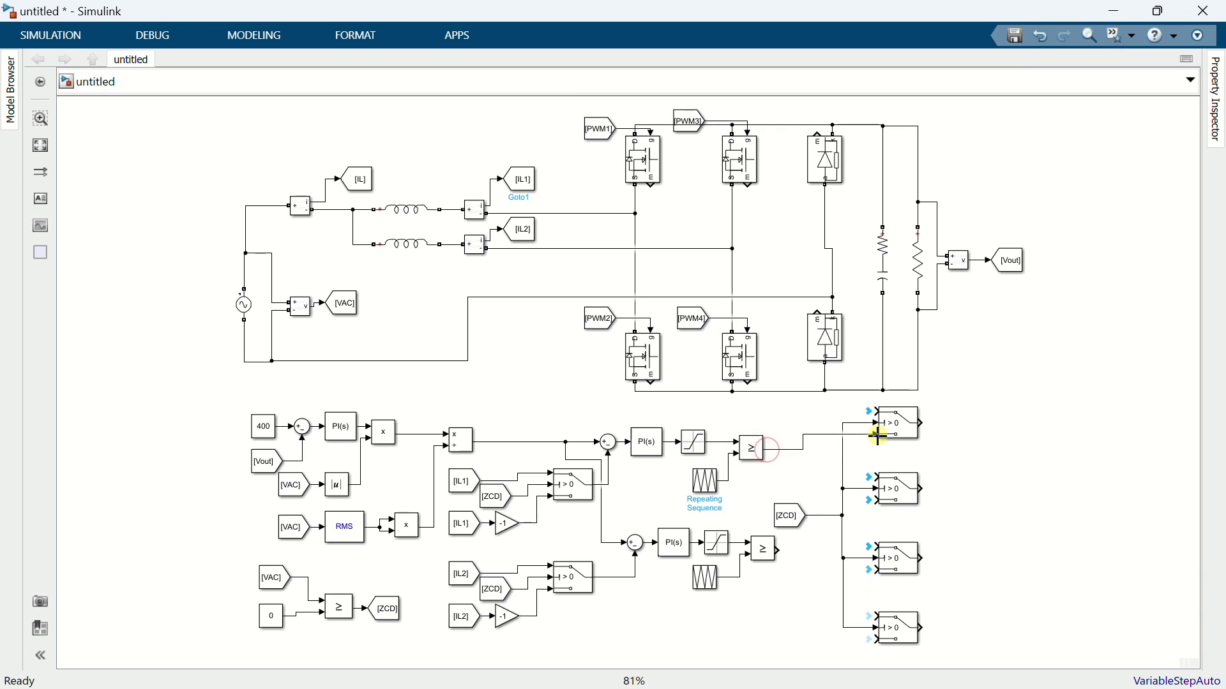
drag(877, 477, 830, 435)
drag(791, 558, 875, 573)
drag(876, 614, 820, 570)
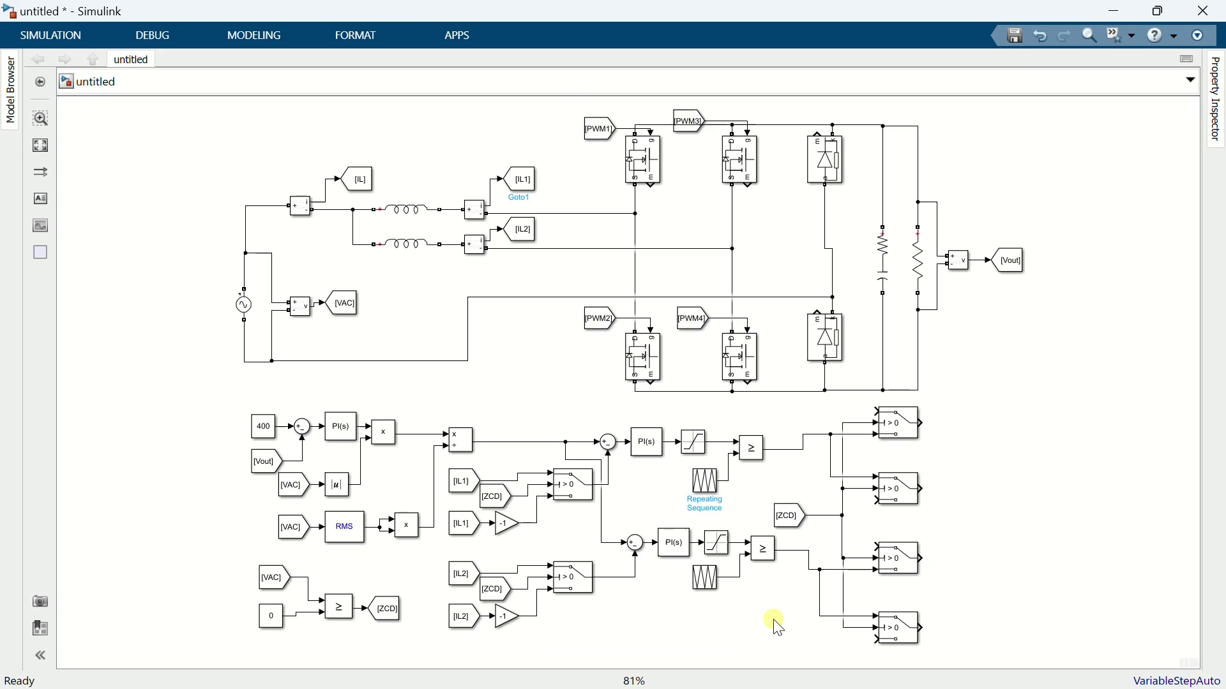
Add a Logical Operator block below the lower Relational Operator and set its operator to NOT
double_click(774, 619)
text(logical)
key(Escape)
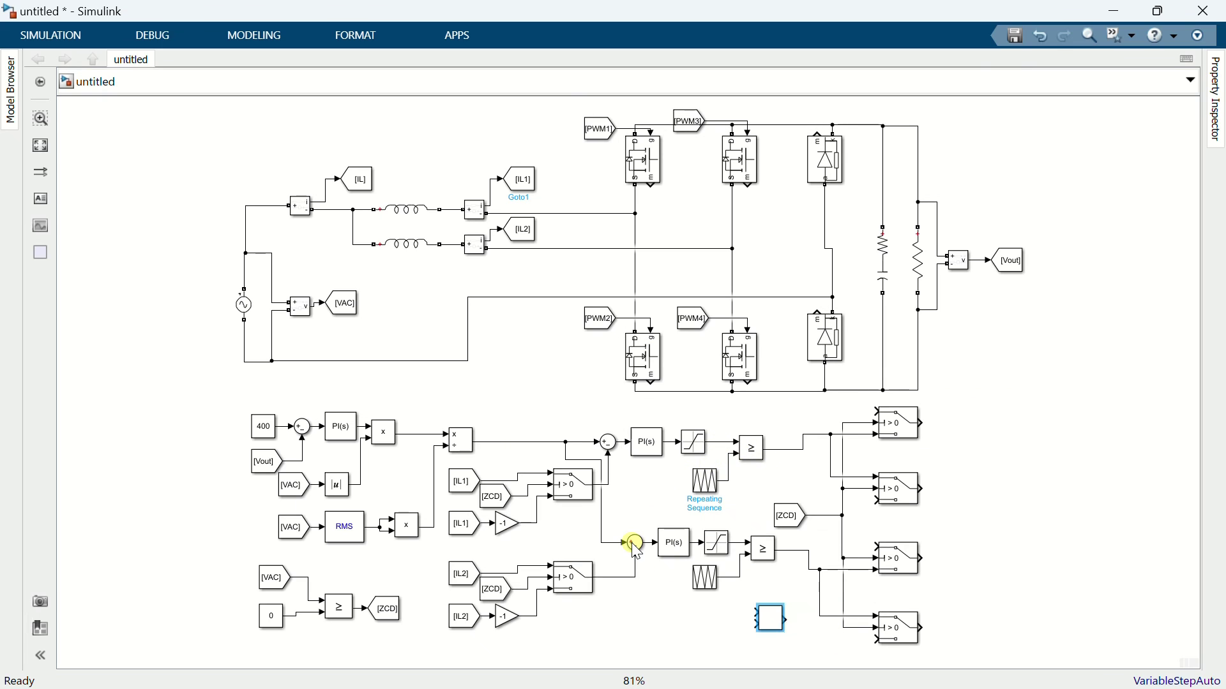
double_click(780, 630)
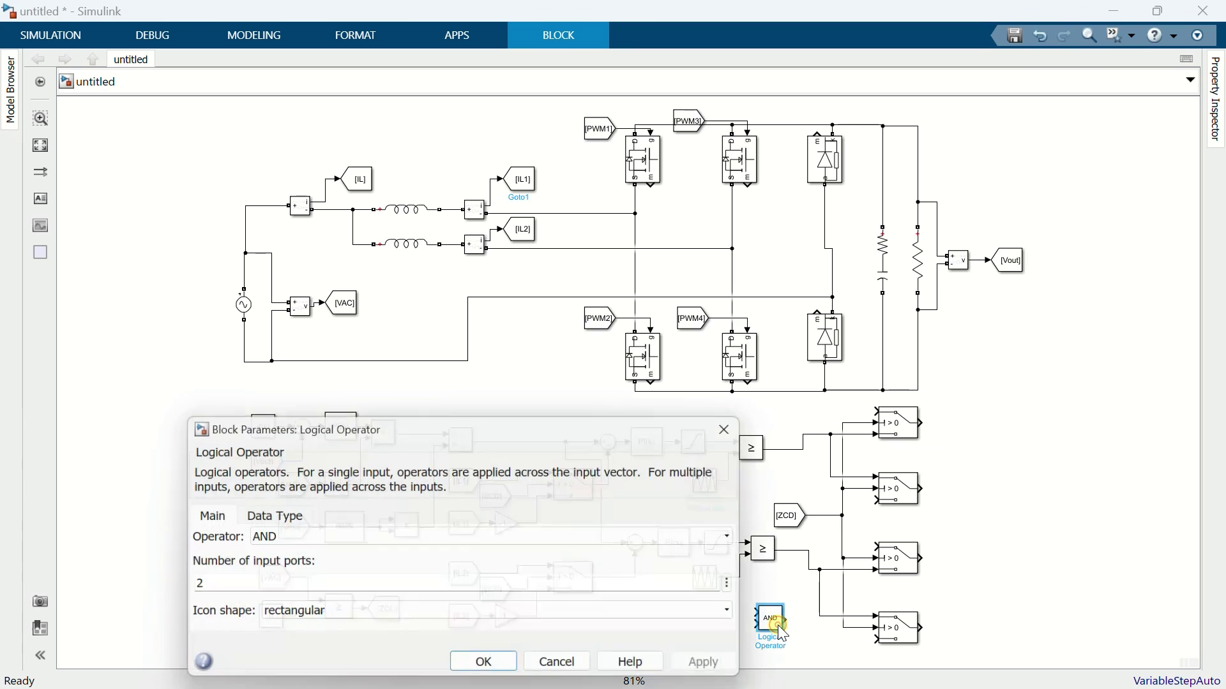
click(446, 540)
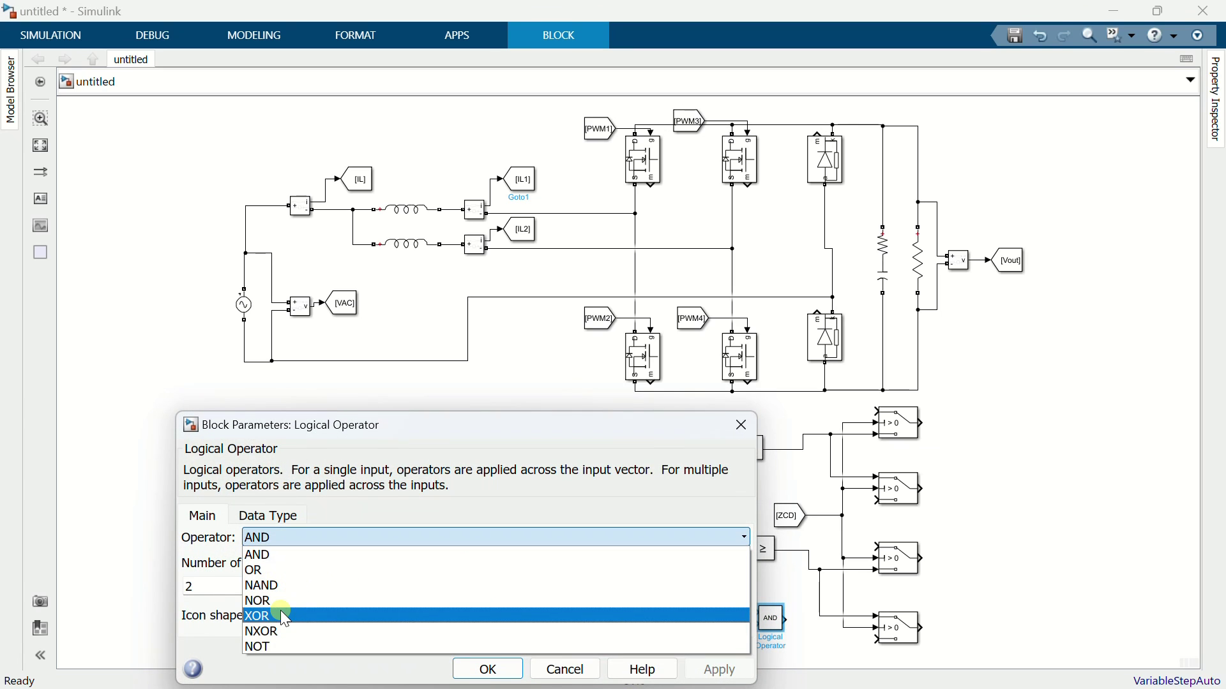
click(275, 647)
click(487, 618)
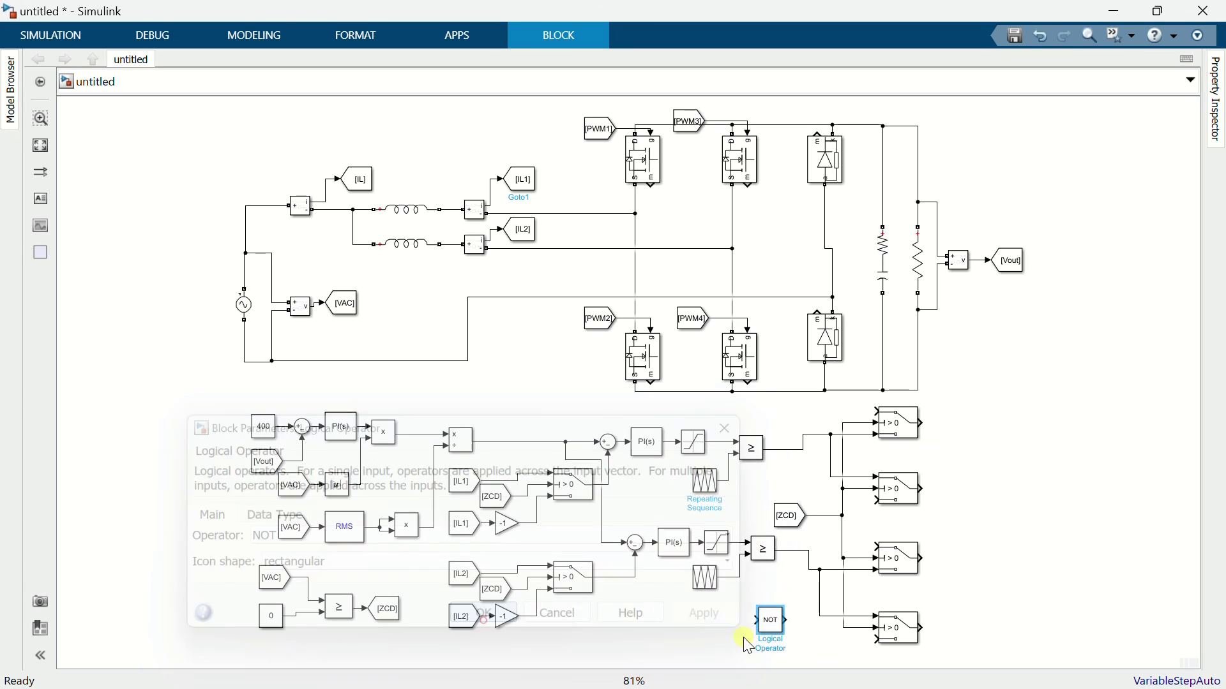
Copy the NOT block, connect one to each Relational Operator's output, and tidy the lower operator's position and branch line
mouse_move(773, 620)
mouse_down()
mouse_move(791, 474)
mouse_move(772, 470)
mouse_move(768, 445)
mouse_up()
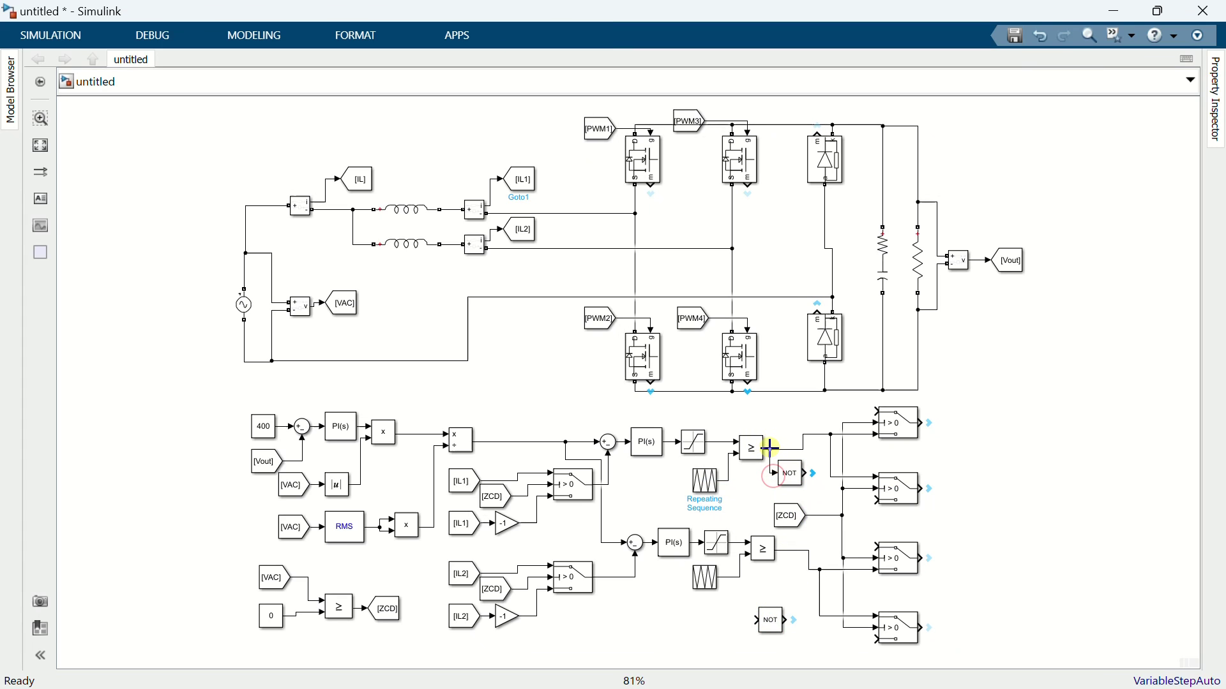
mouse_move(772, 617)
mouse_down()
mouse_move(809, 607)
mouse_move(785, 551)
mouse_up()
click(808, 601)
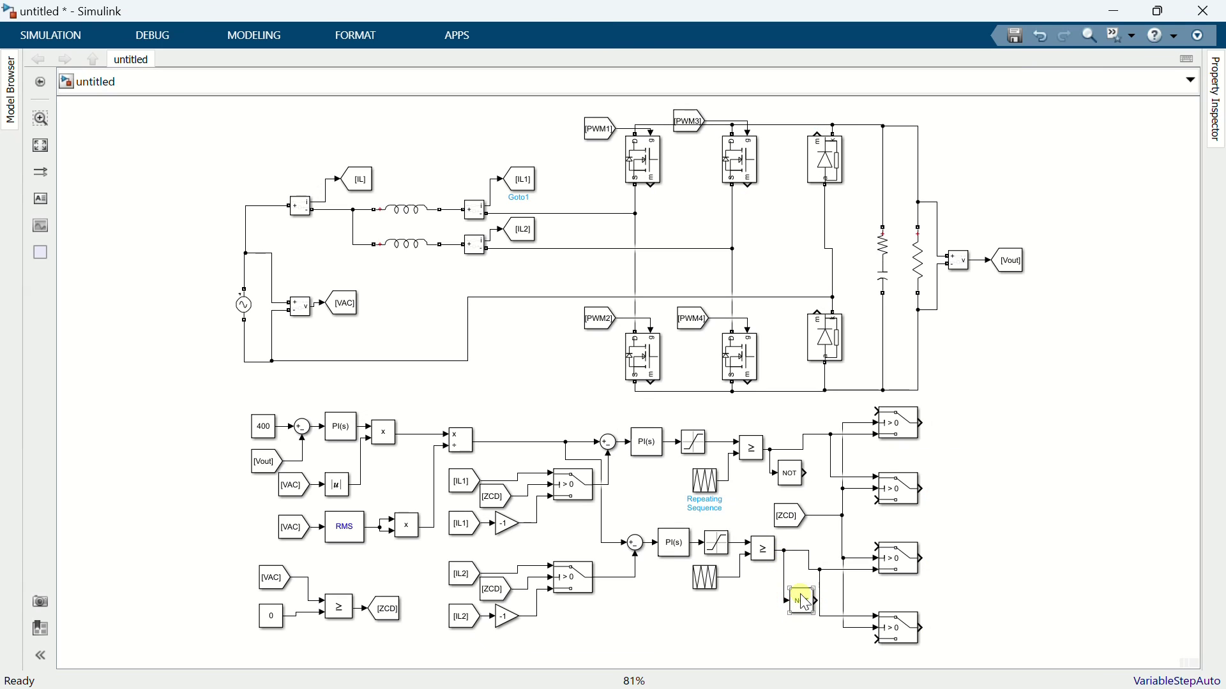
drag(808, 604, 806, 596)
click(763, 549)
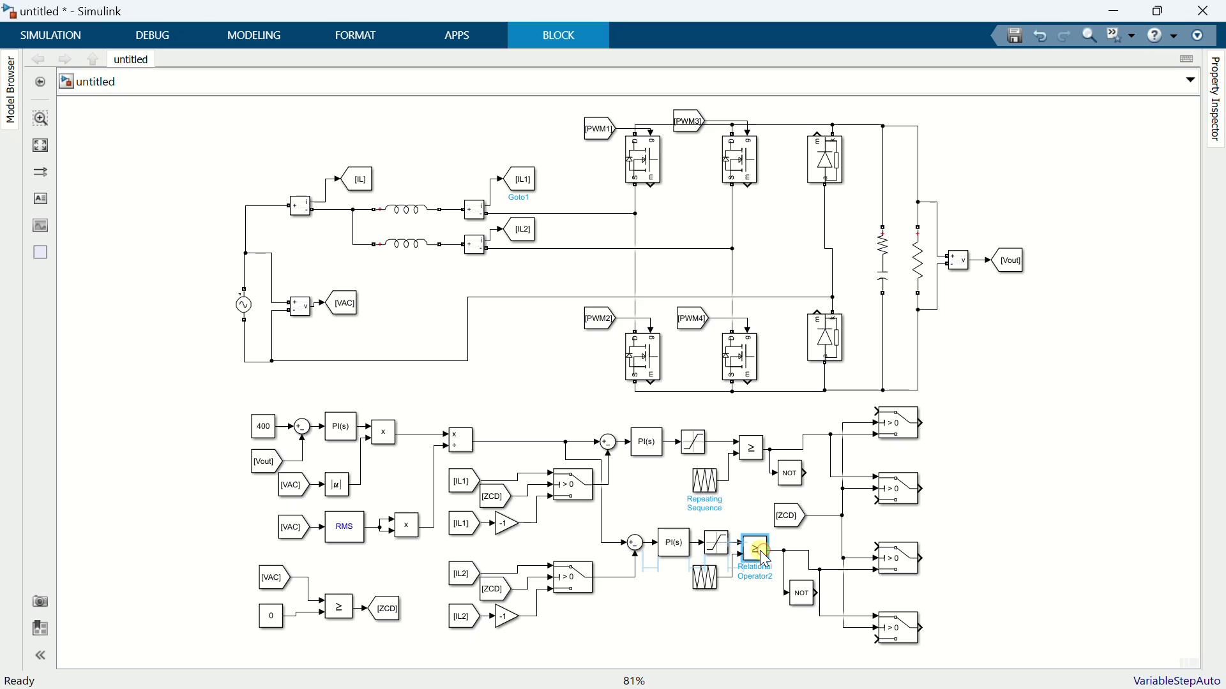
click(776, 568)
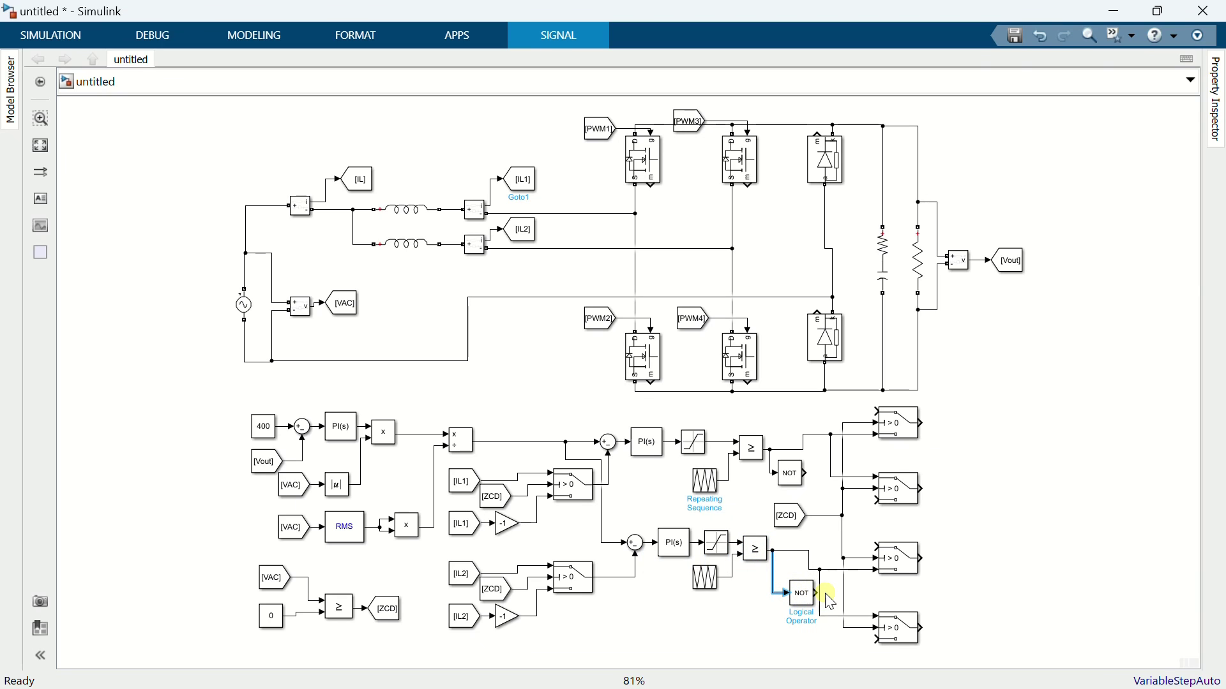
Connect each NOT block's output to the remaining first and third inputs of its pair of Switch blocks
drag(819, 593, 880, 550)
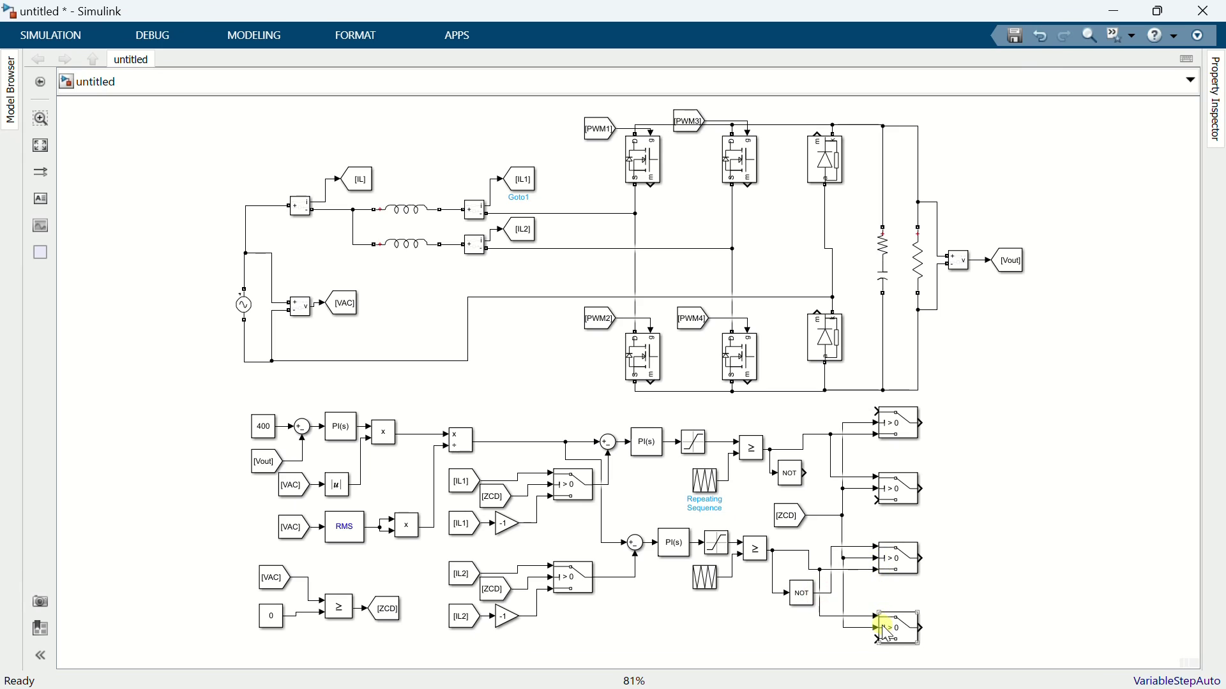
drag(877, 639, 829, 585)
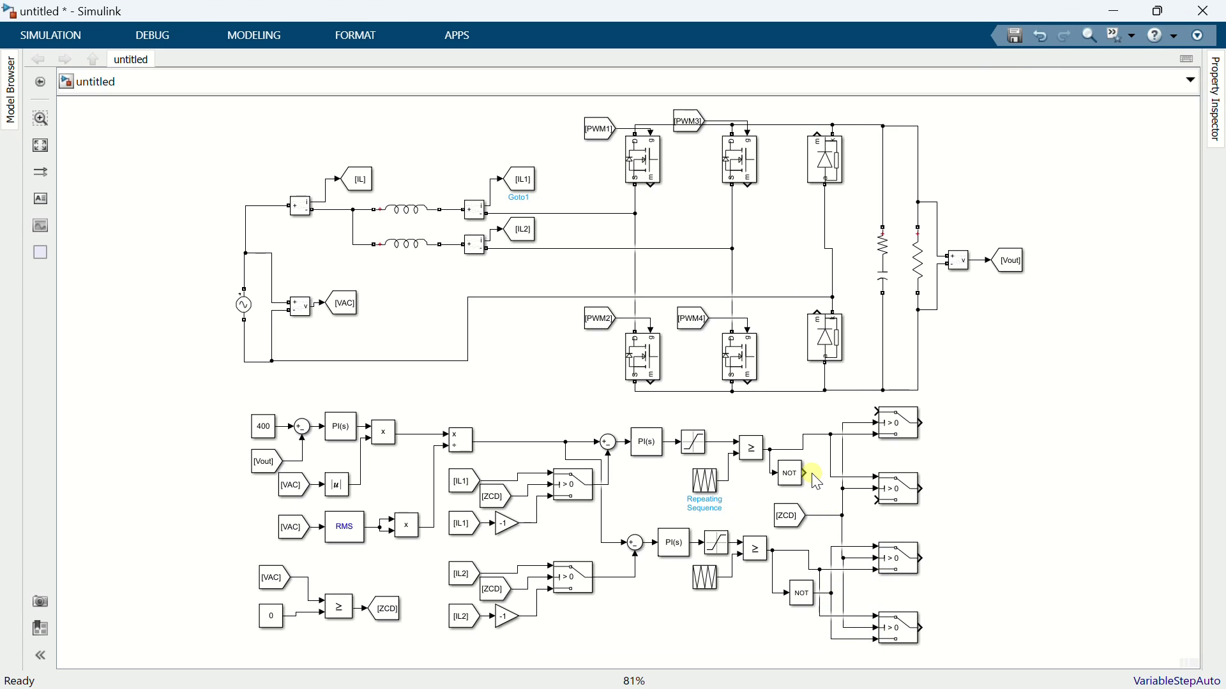
drag(808, 472, 880, 410)
drag(873, 493, 817, 473)
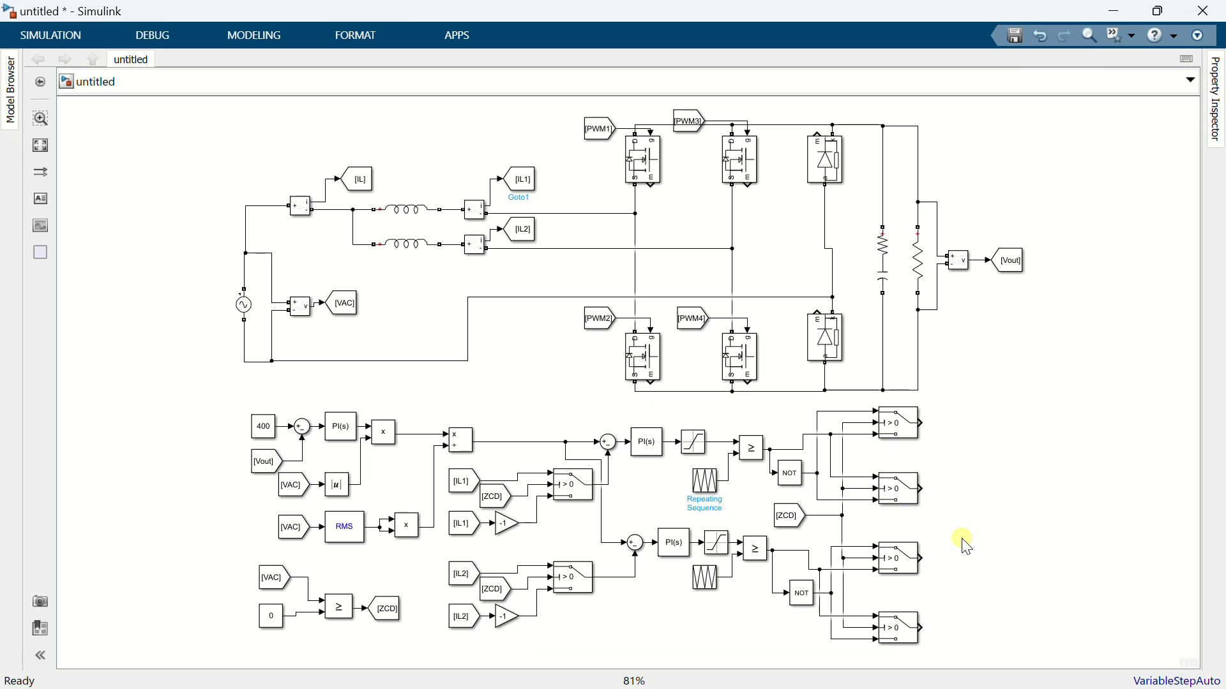
Create Goto blocks for the tags PWM1, PWM2, PWM3 and PWM4 and connect them in order to the four Switch outputs
click(582, 129)
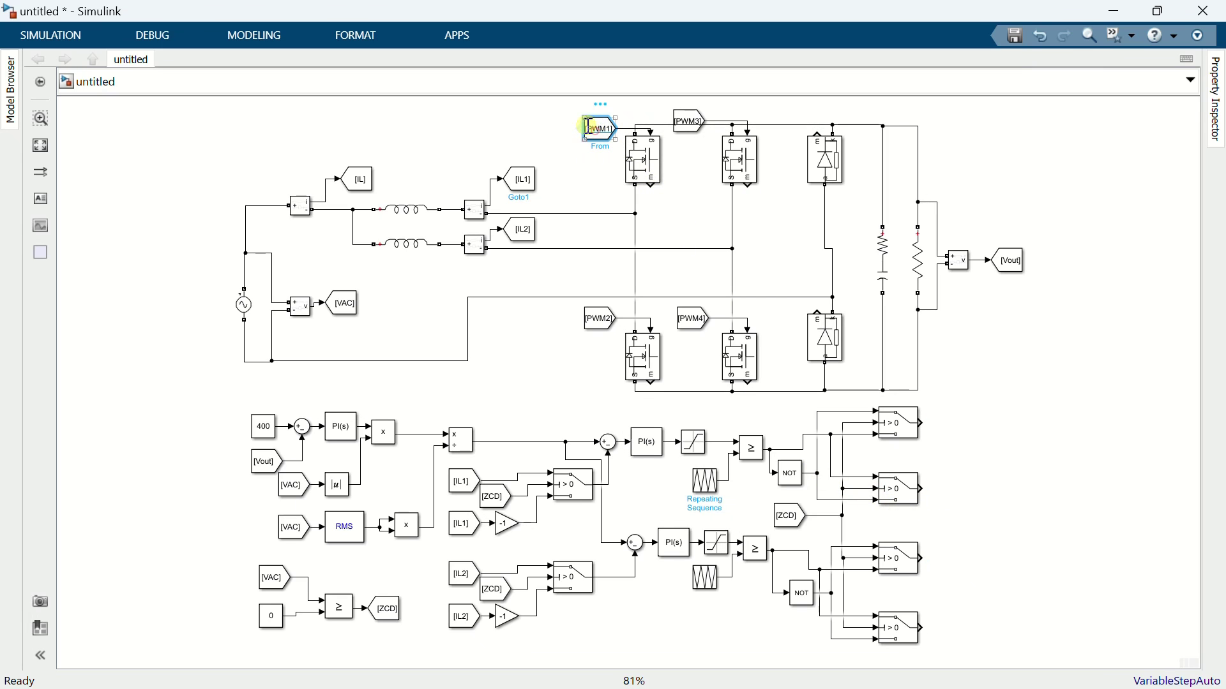
drag(581, 130, 948, 427)
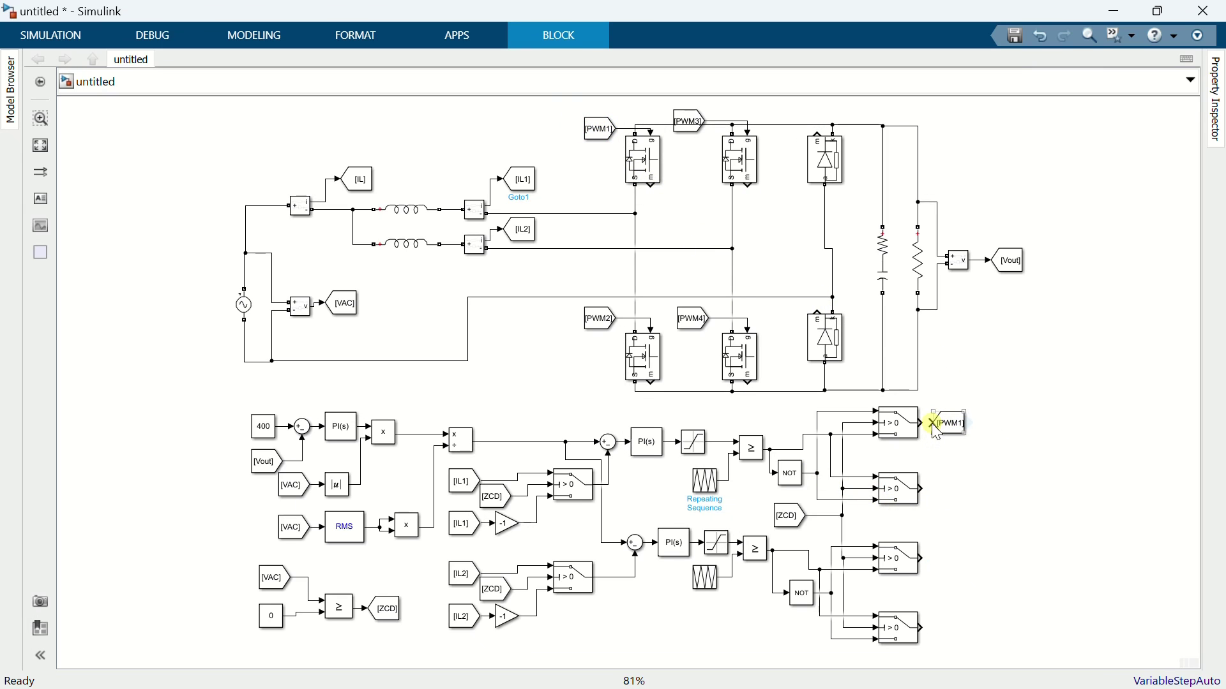
click(596, 324)
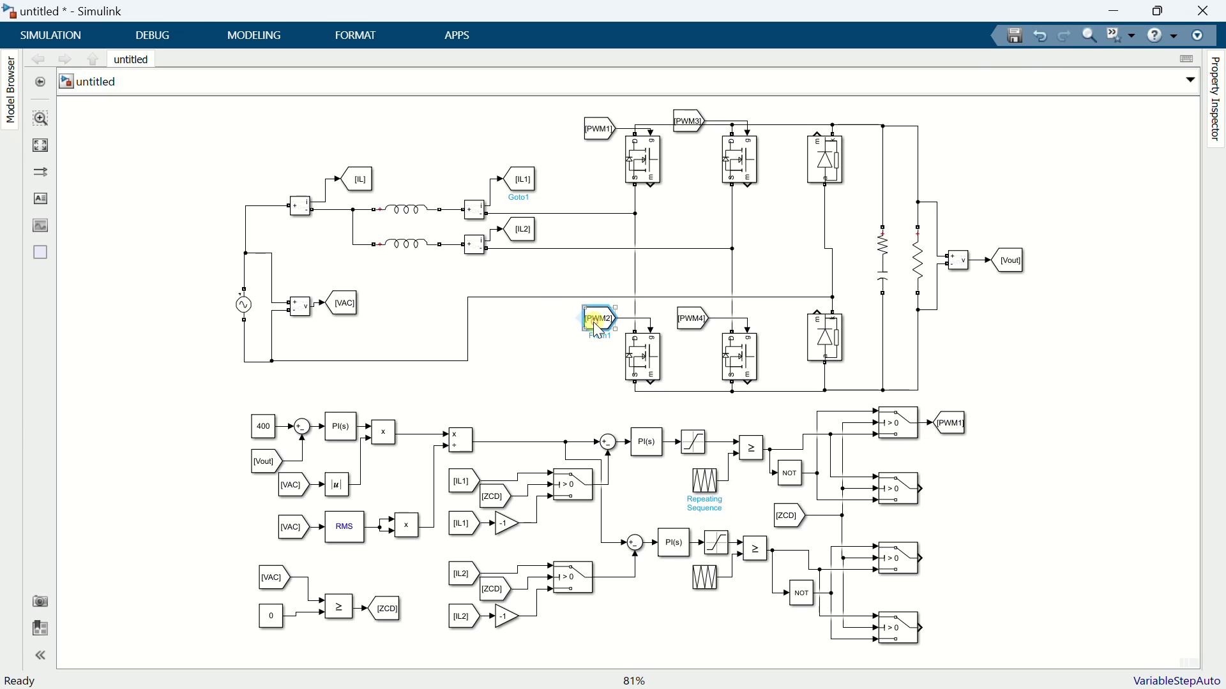
drag(597, 325, 953, 492)
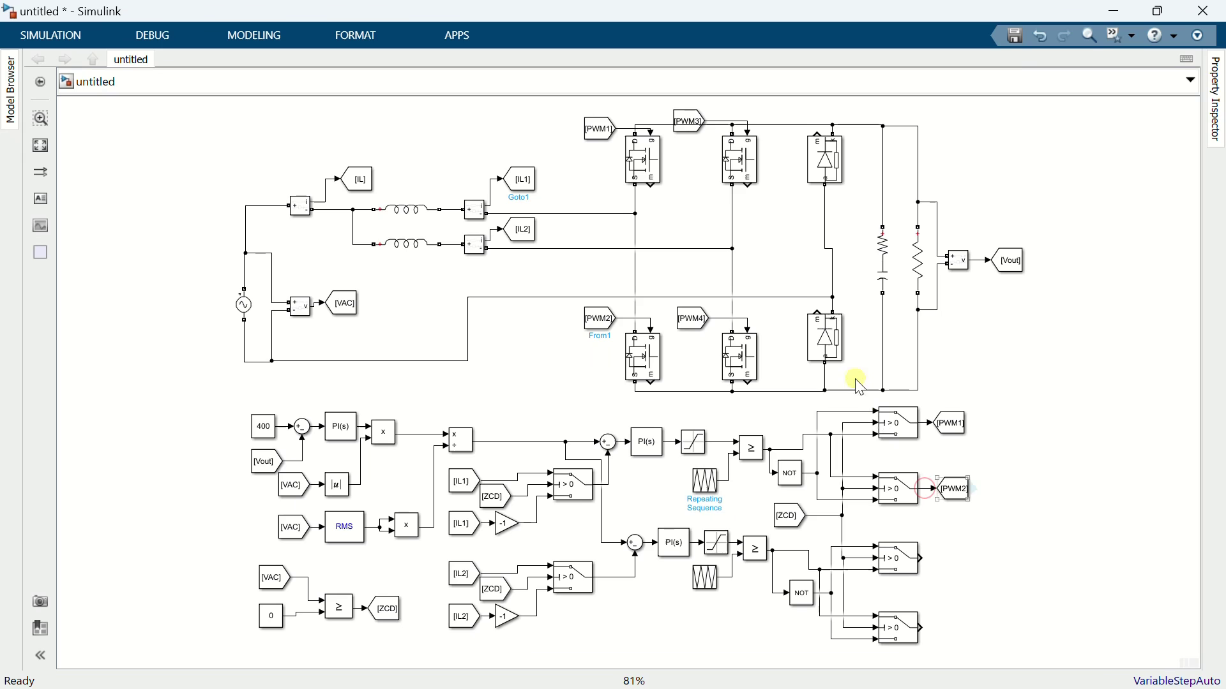
click(684, 122)
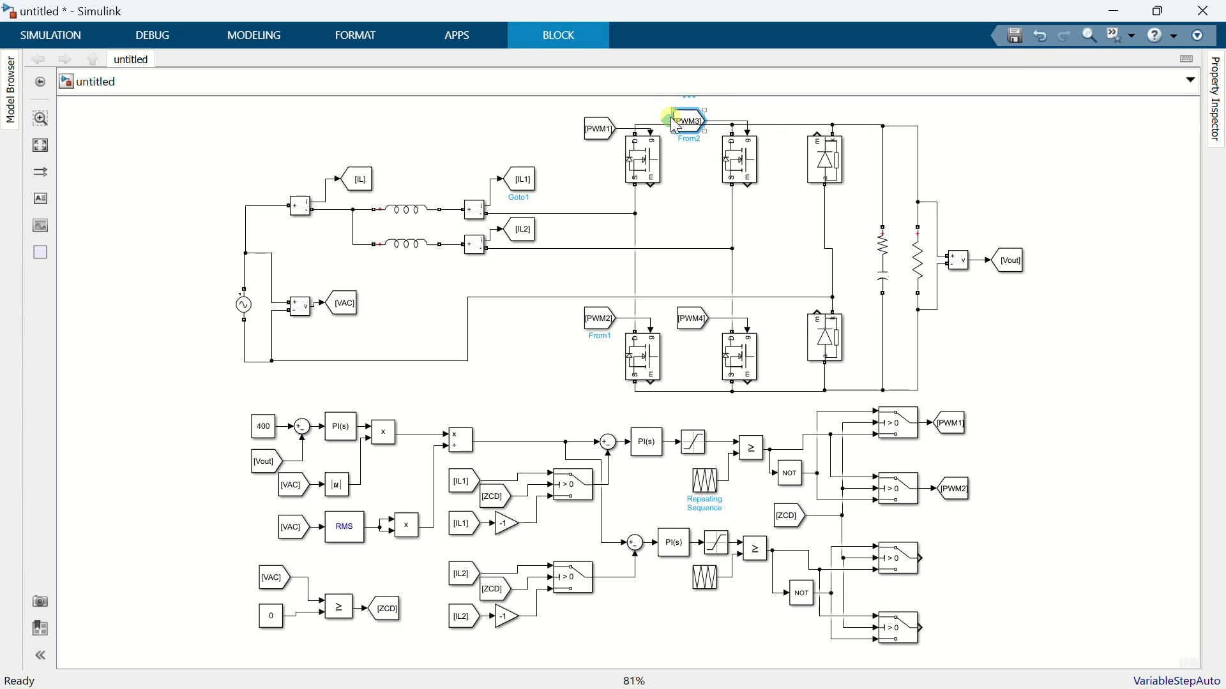
drag(671, 125, 958, 575)
click(694, 322)
drag(679, 324, 935, 635)
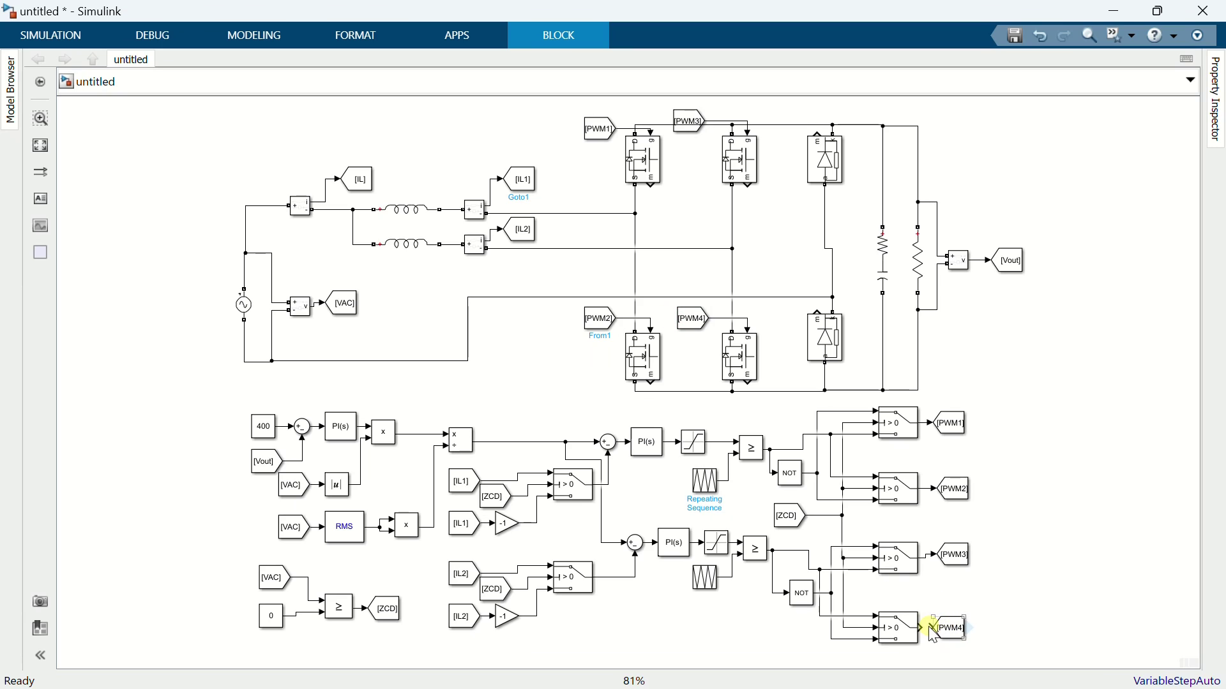
click(933, 633)
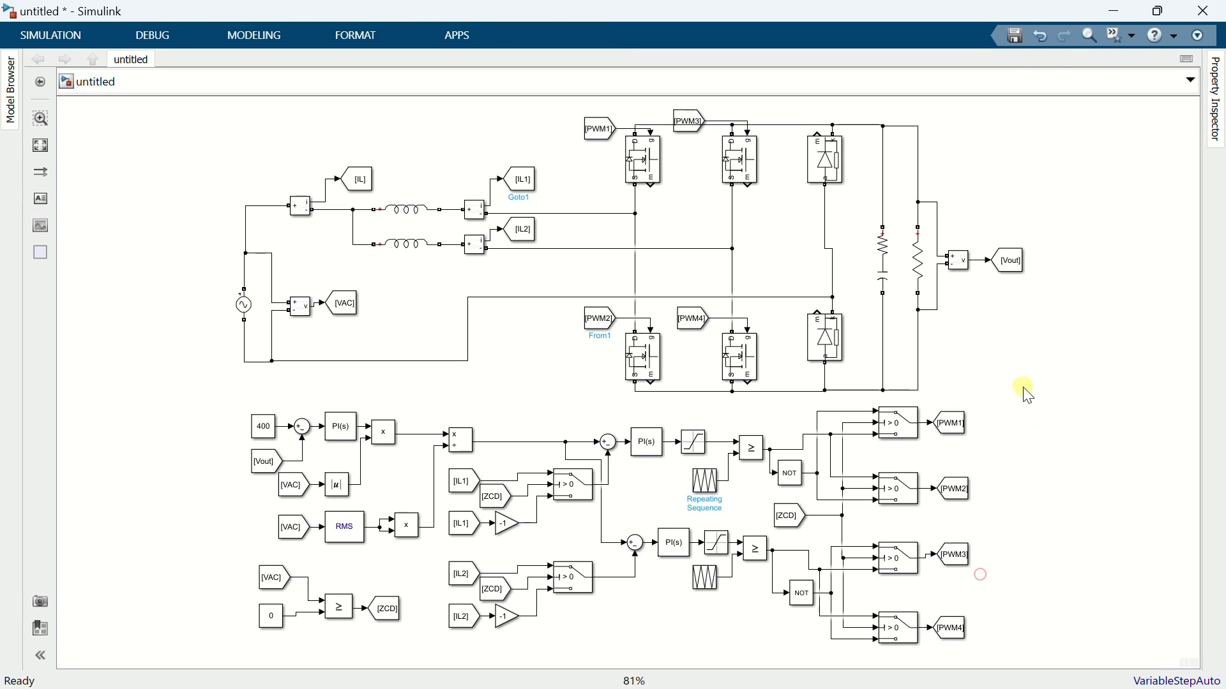
Add a Simulink Sinks Scope below the Vout Goto and connect it to the output voltage measurement
double_click(1026, 362)
text(scope)
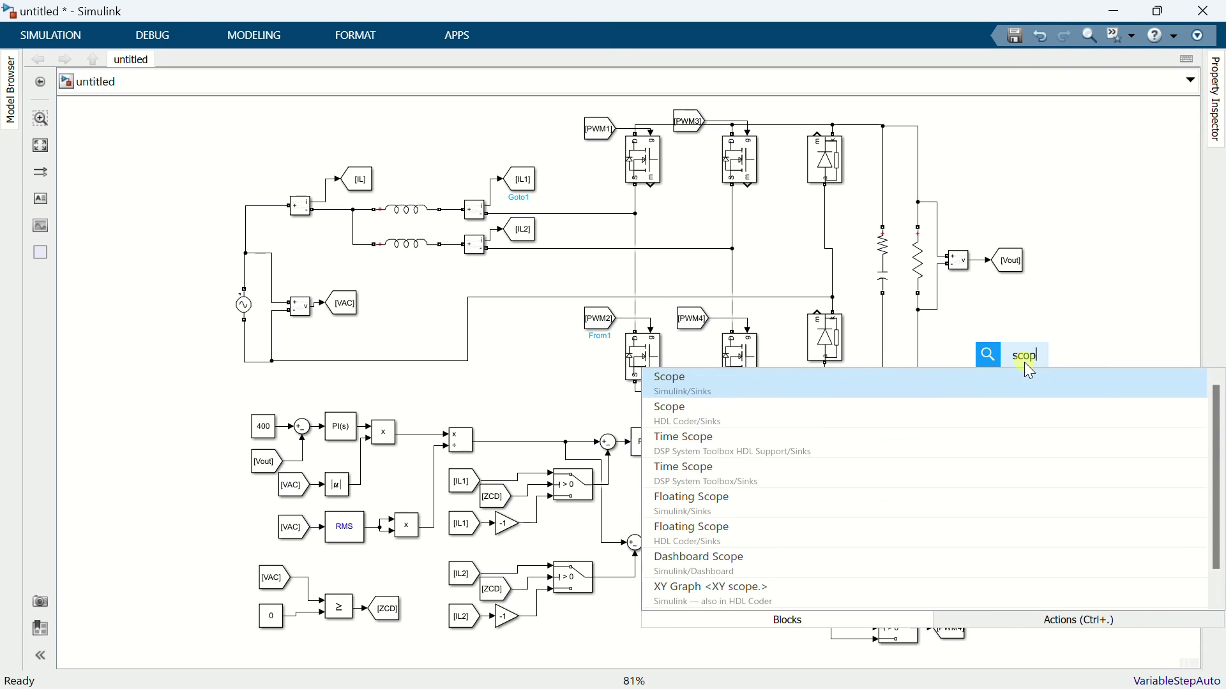
click(994, 382)
drag(1015, 363, 1037, 316)
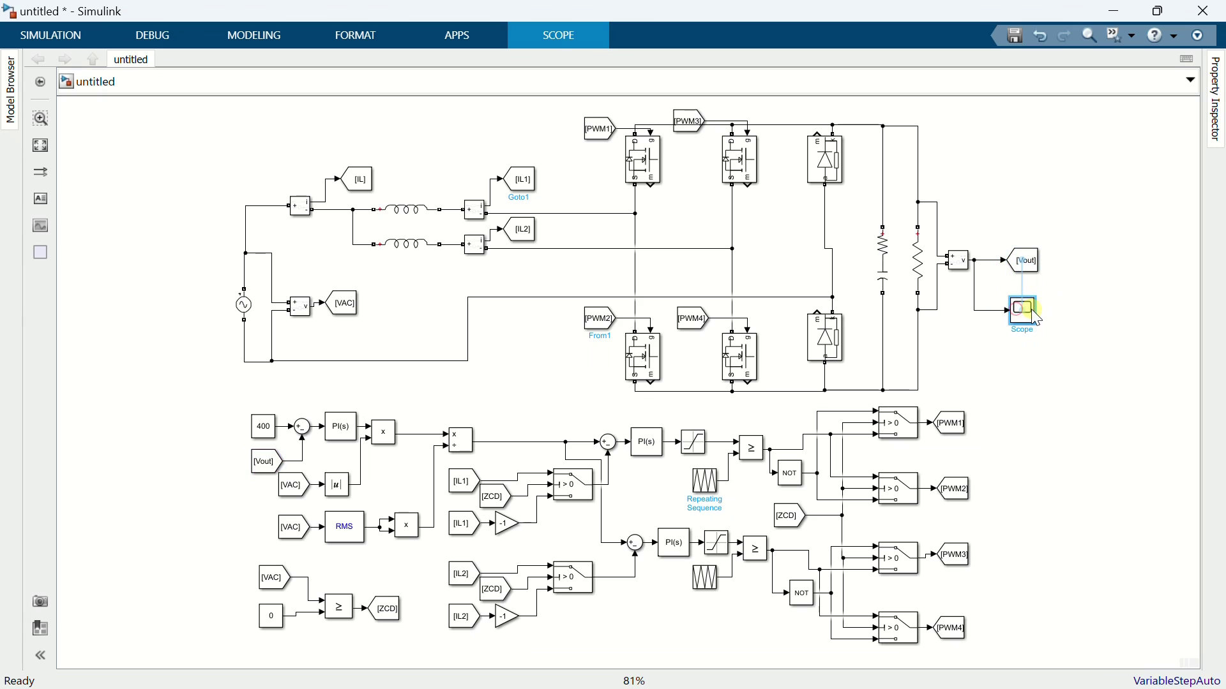
click(1028, 387)
Add a second Simulink Sinks Scope and place it beside the VAC Goto, below the inductor branches
double_click(1060, 396)
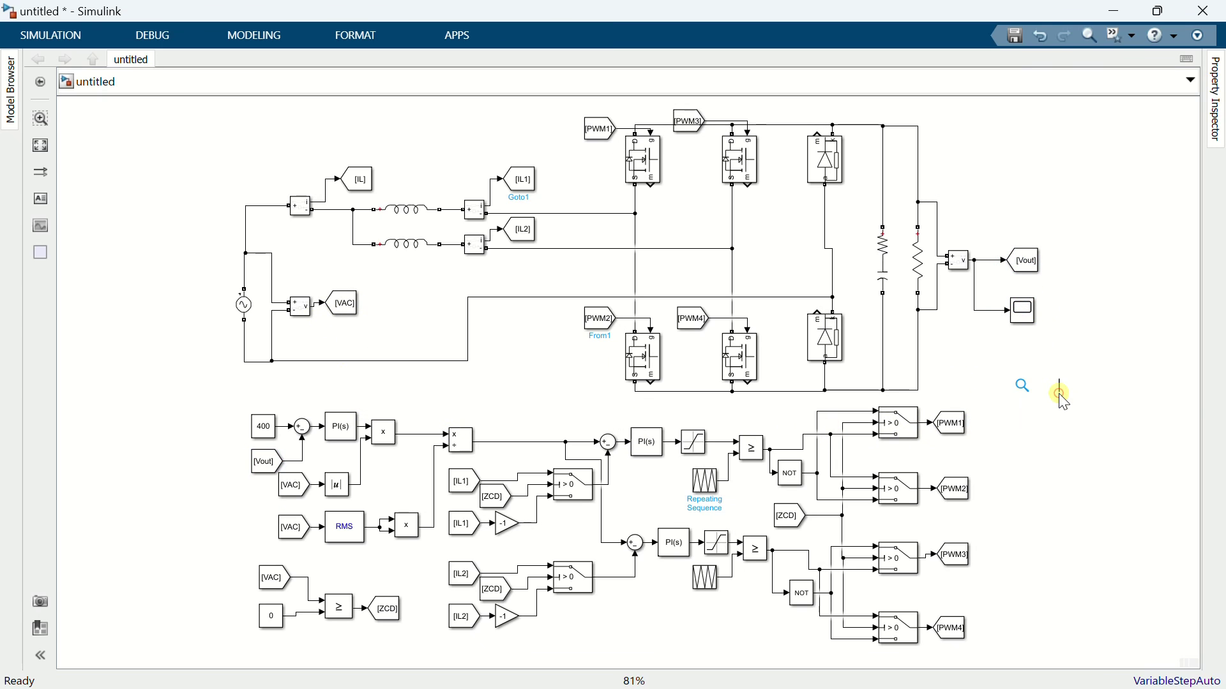
text(scope)
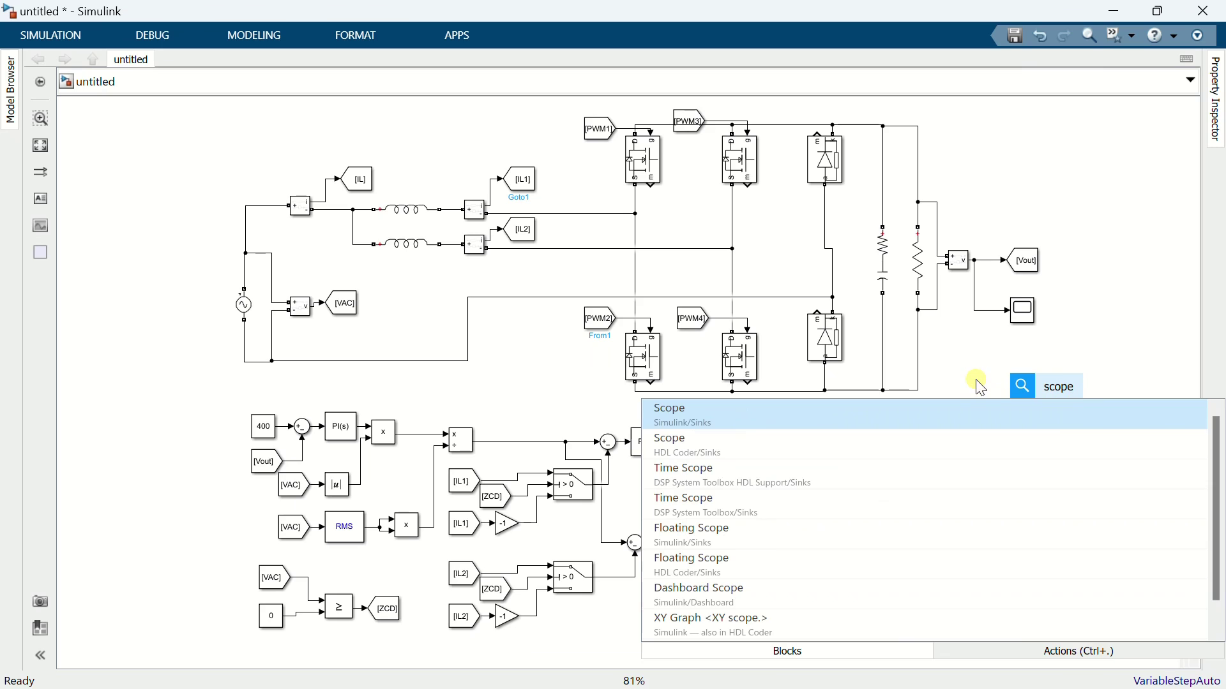
click(960, 414)
drag(1060, 393, 433, 311)
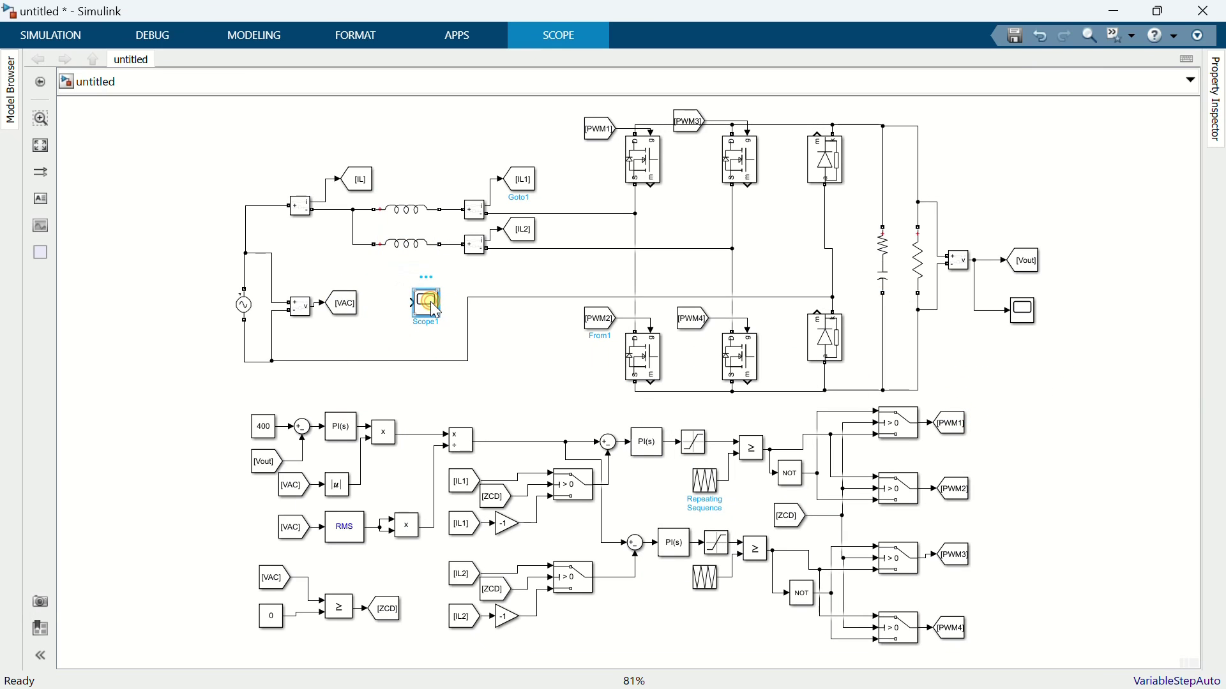
Configure the second Scope with 2 input ports and a layout of two stacked displays
key(Return)
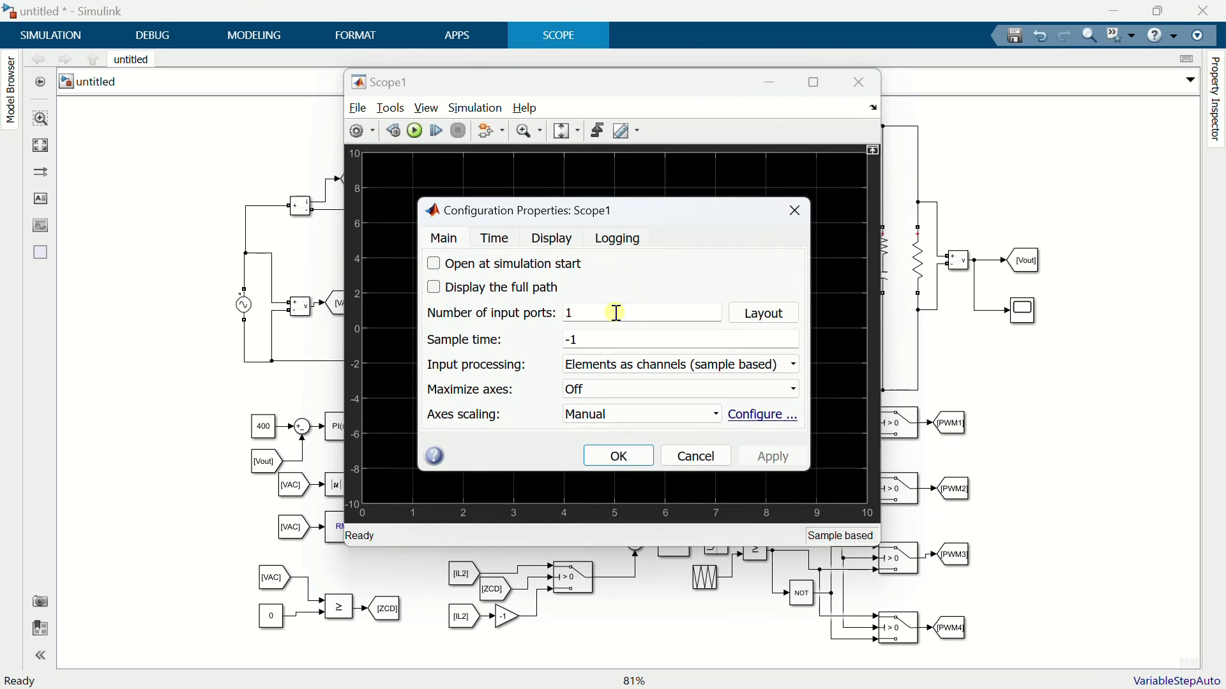
text(2)
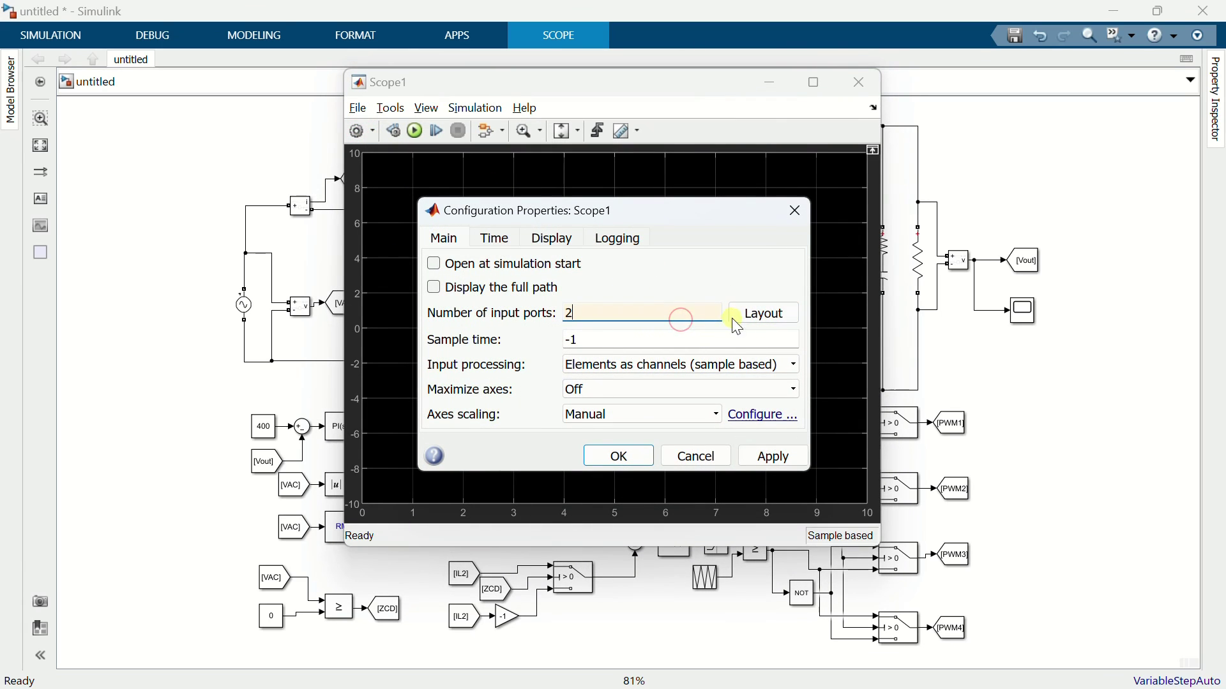
click(754, 324)
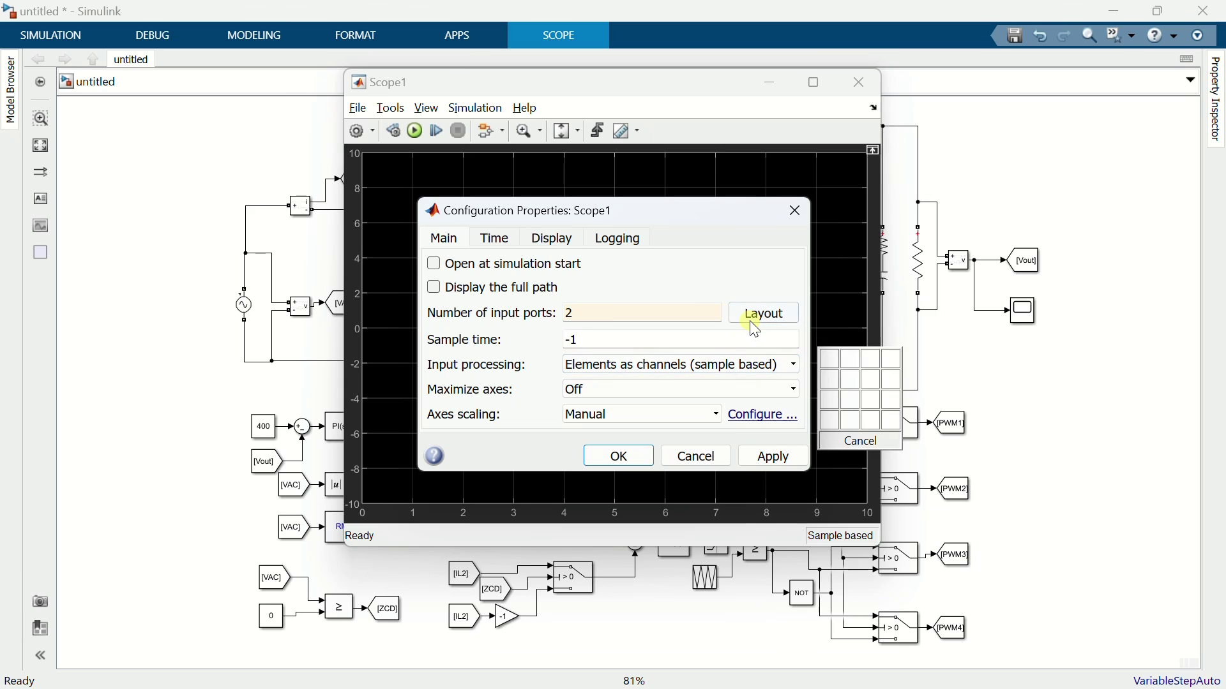
click(826, 379)
click(639, 459)
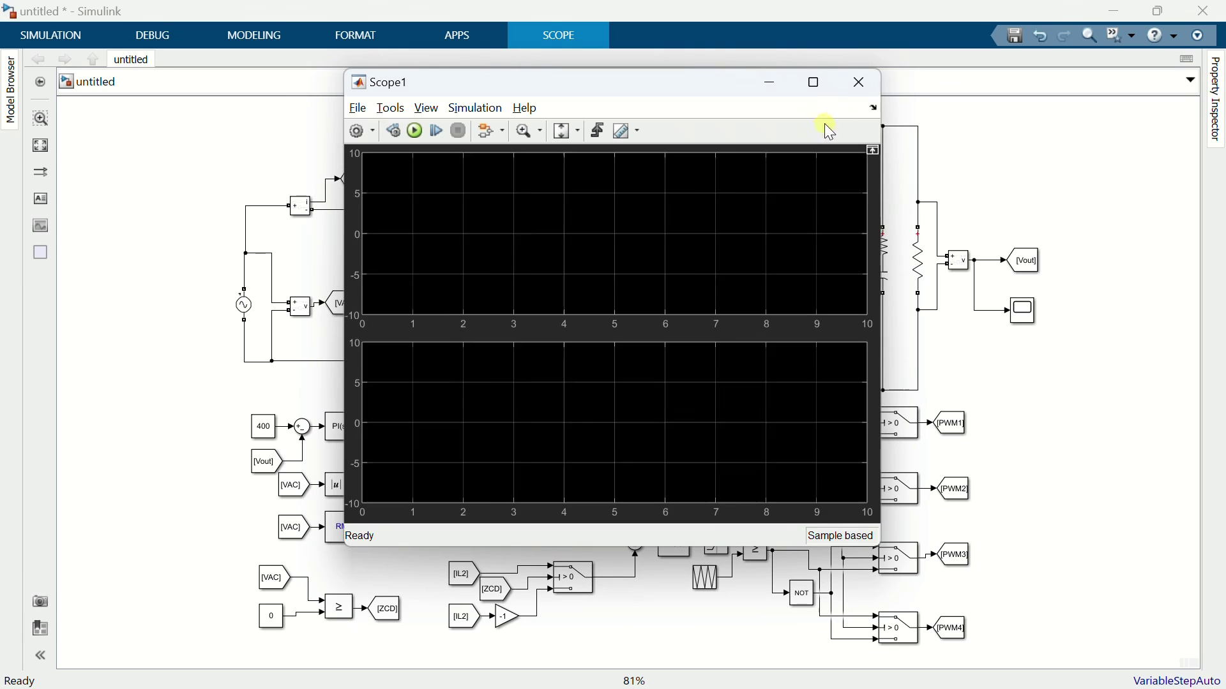
click(856, 81)
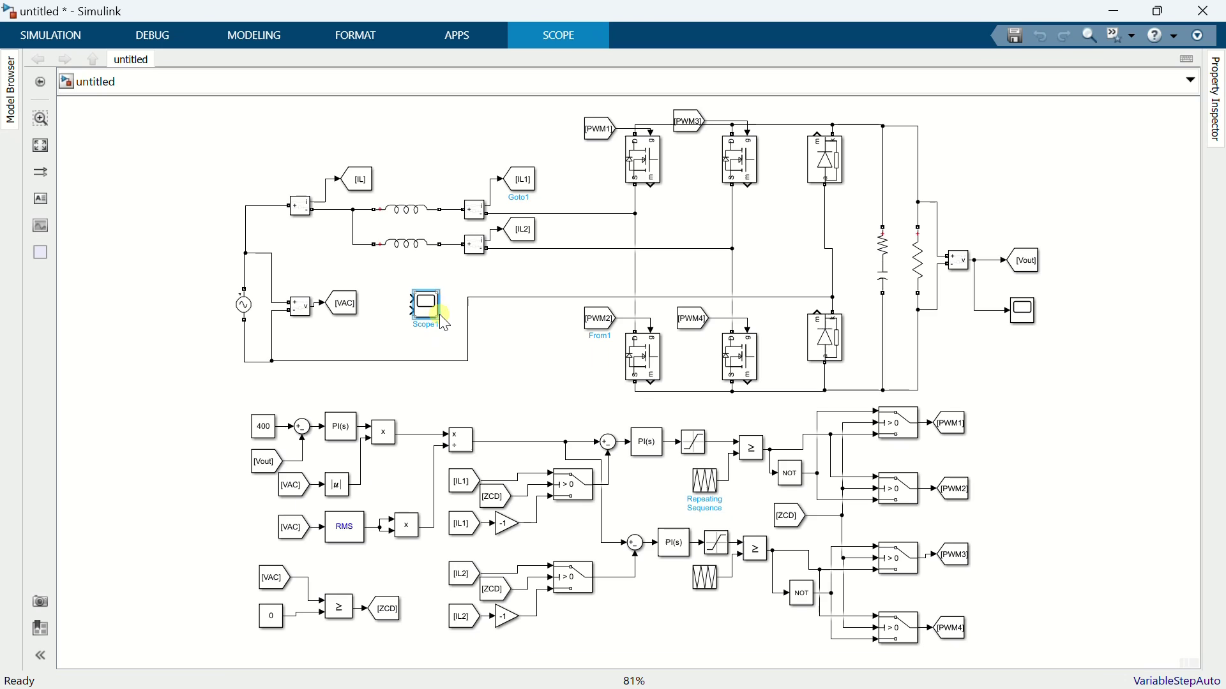
Enlarge the second Scope and feed its first input from an IL From block and its second from a VAC From block
mouse_move(439, 319)
mouse_down()
mouse_move(460, 344)
mouse_move(441, 295)
mouse_up()
click(354, 304)
drag(362, 307, 389, 308)
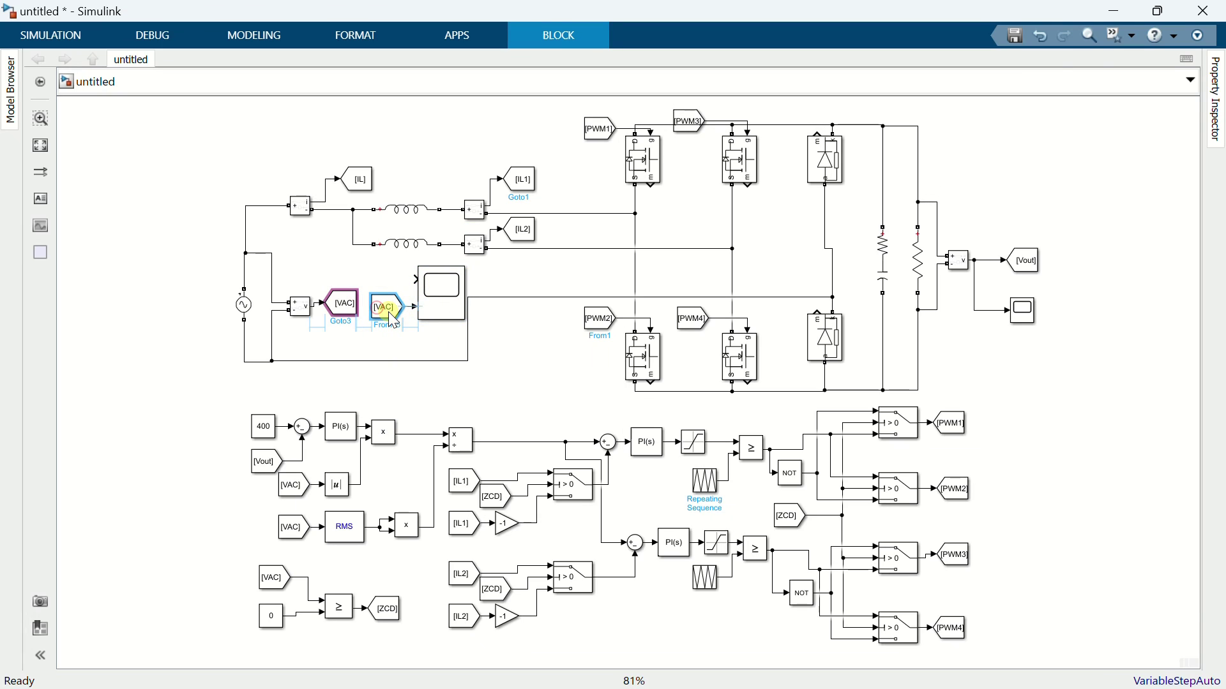
click(352, 190)
drag(381, 186, 408, 274)
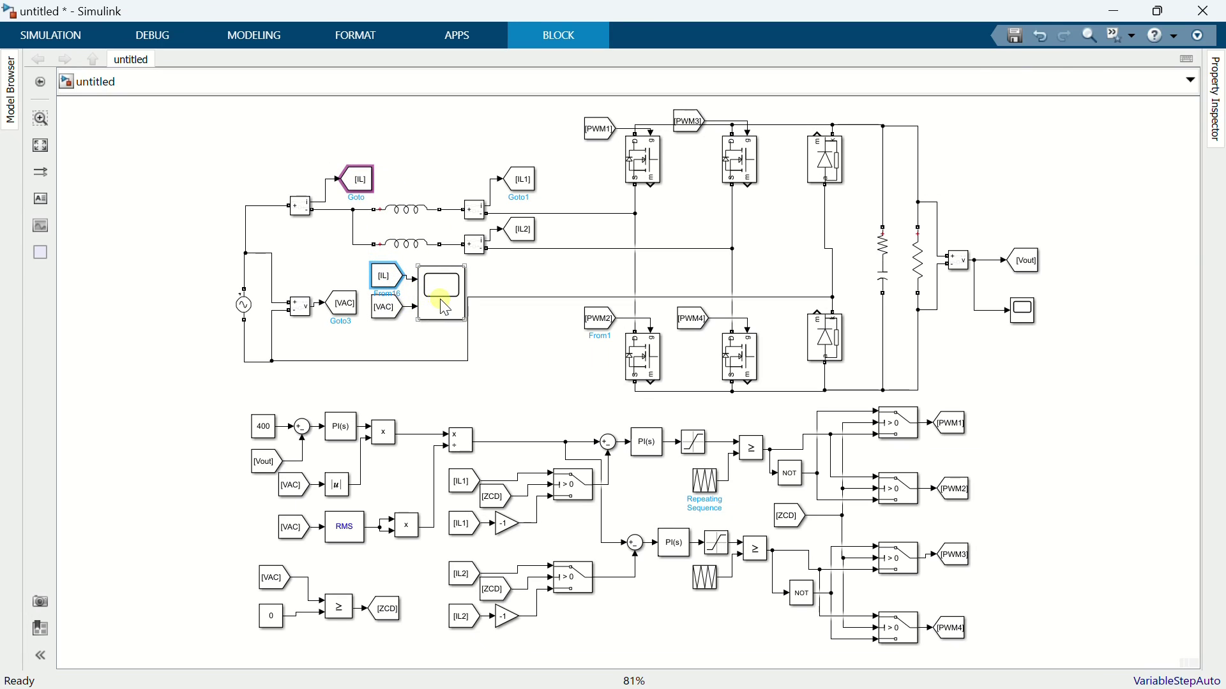
Add a powergui block from Specialized Power Systems in the free area below the converter's input stage
double_click(506, 350)
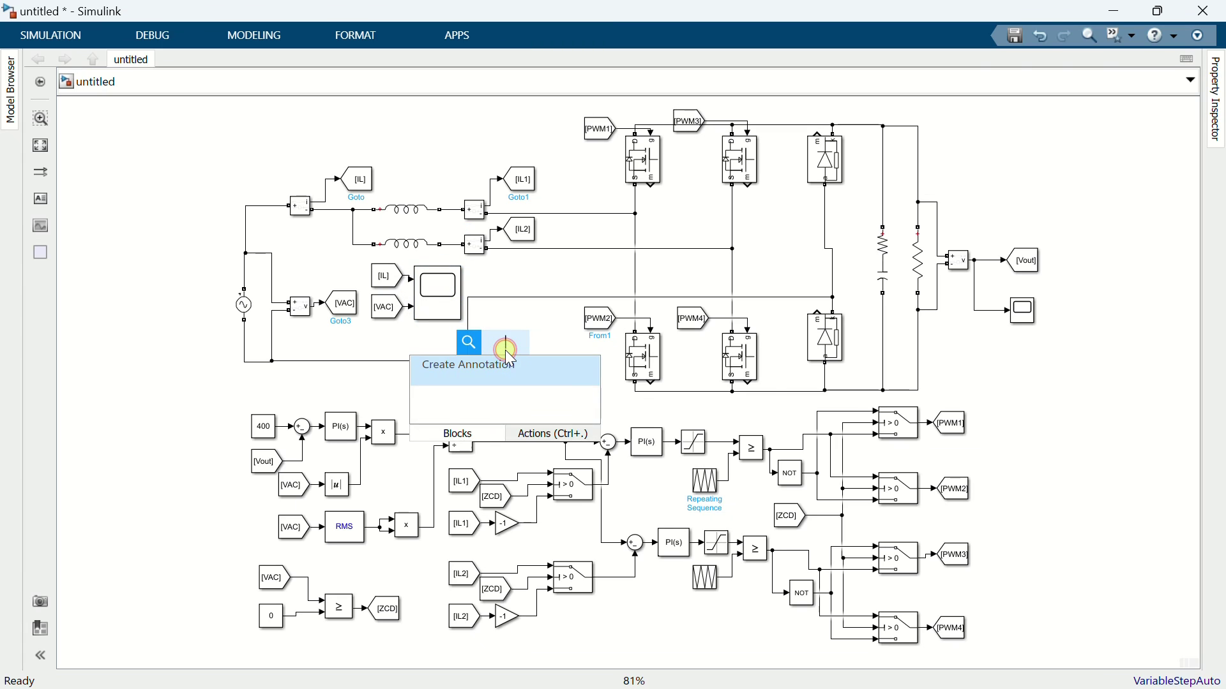
text(power)
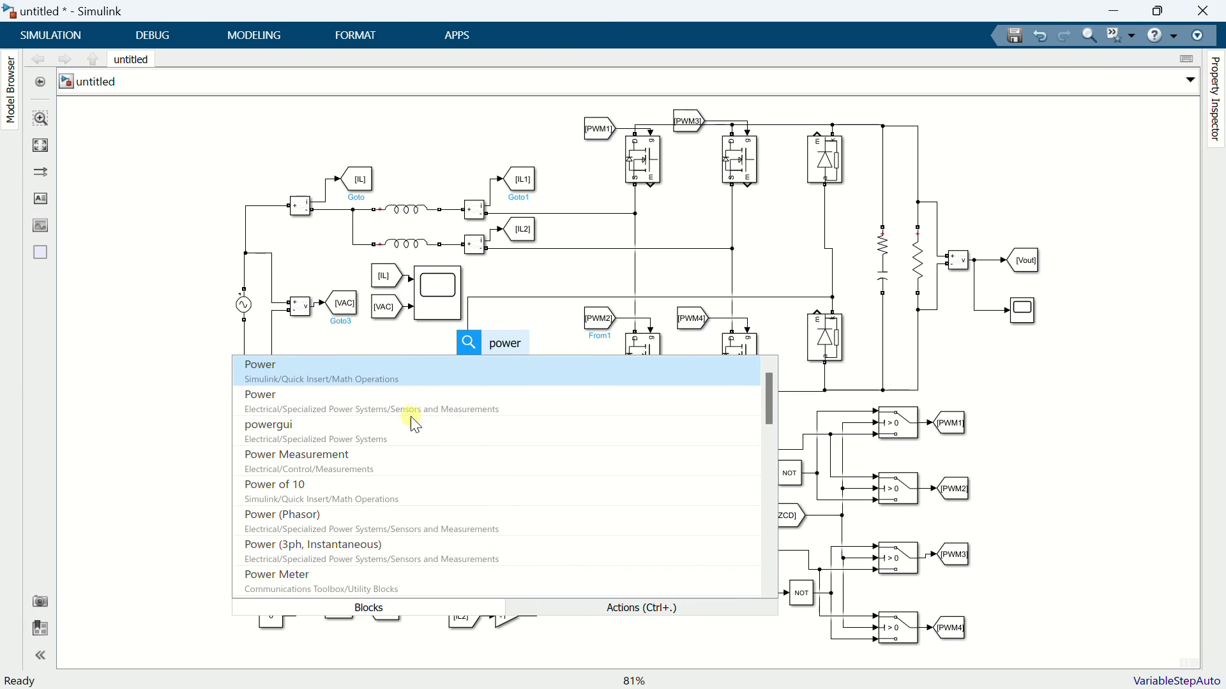
click(396, 431)
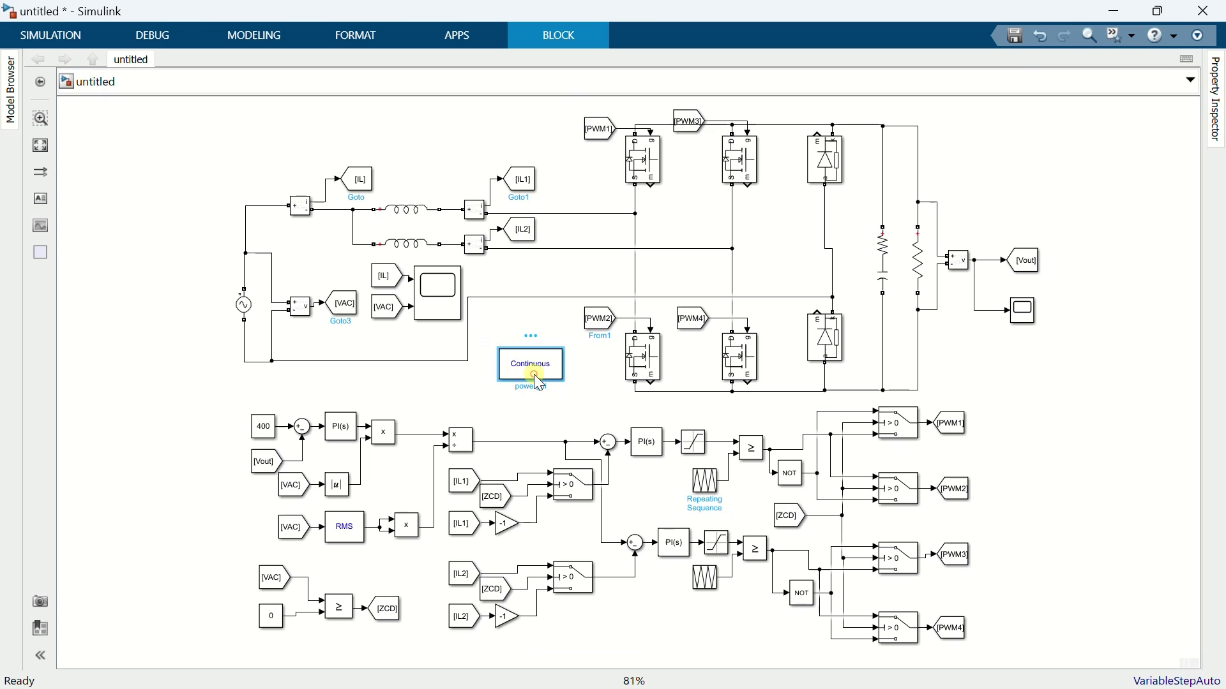
Set the powergui simulation type to Discrete with a sample time of 1e-6 s
double_click(534, 374)
click(699, 214)
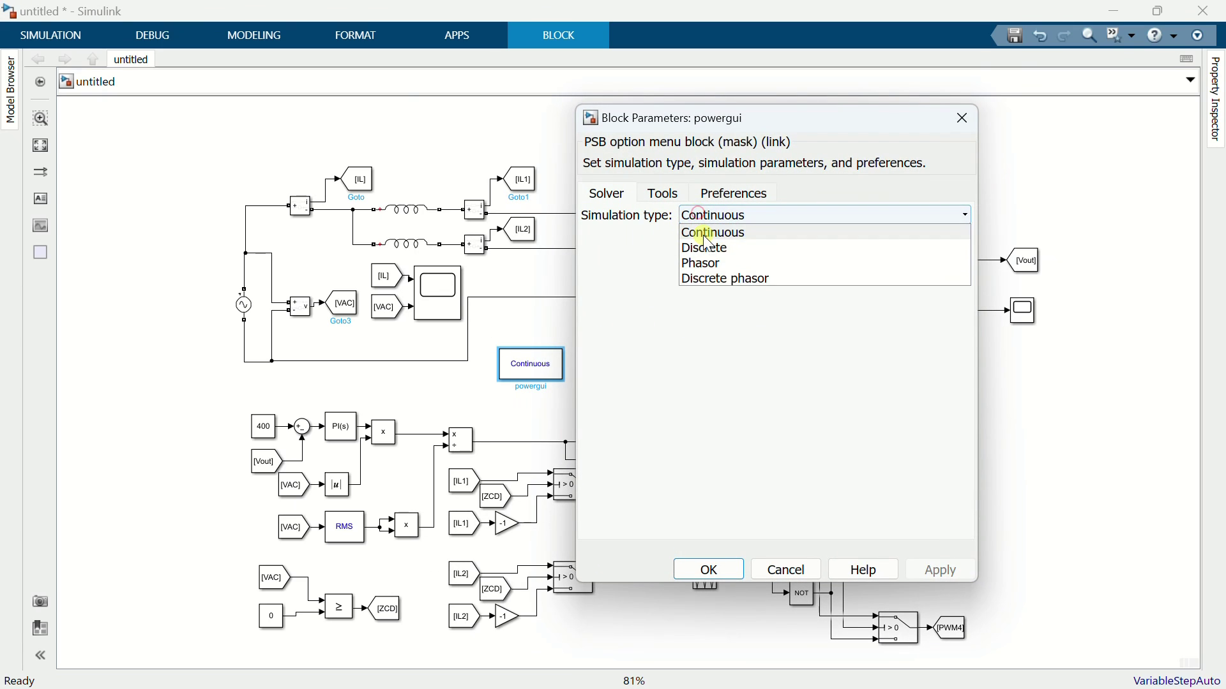
click(706, 249)
drag(726, 243, 666, 255)
click(725, 243)
text(1e-6)
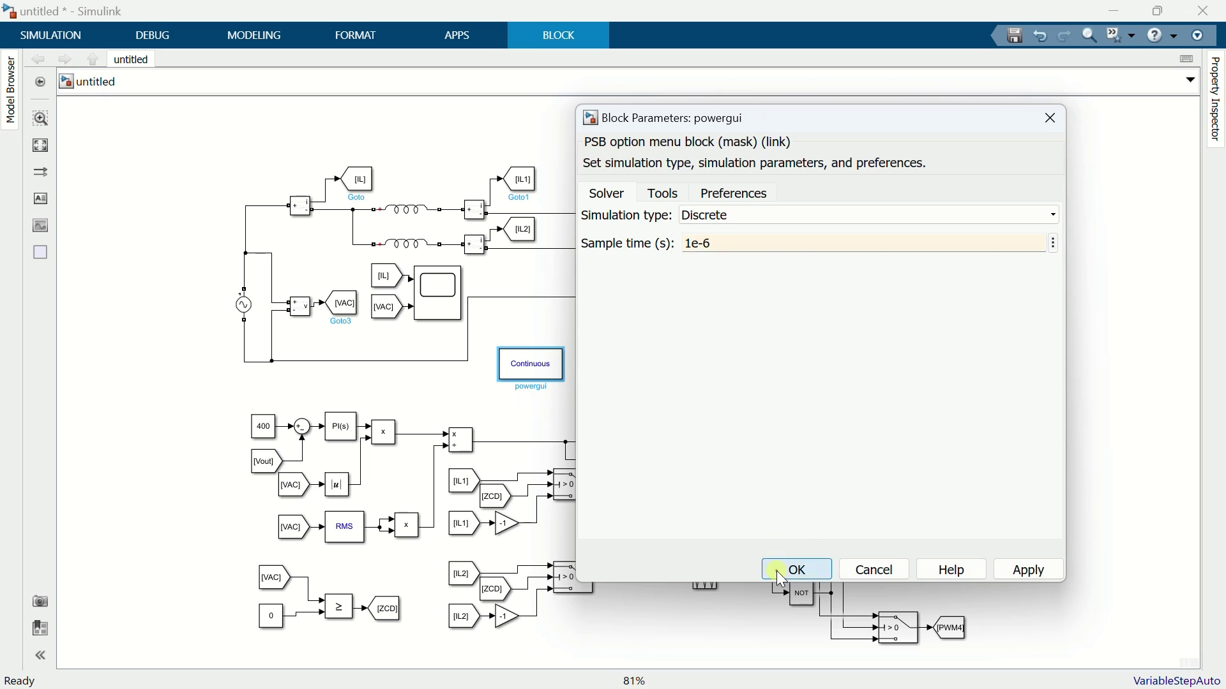
click(778, 570)
click(611, 403)
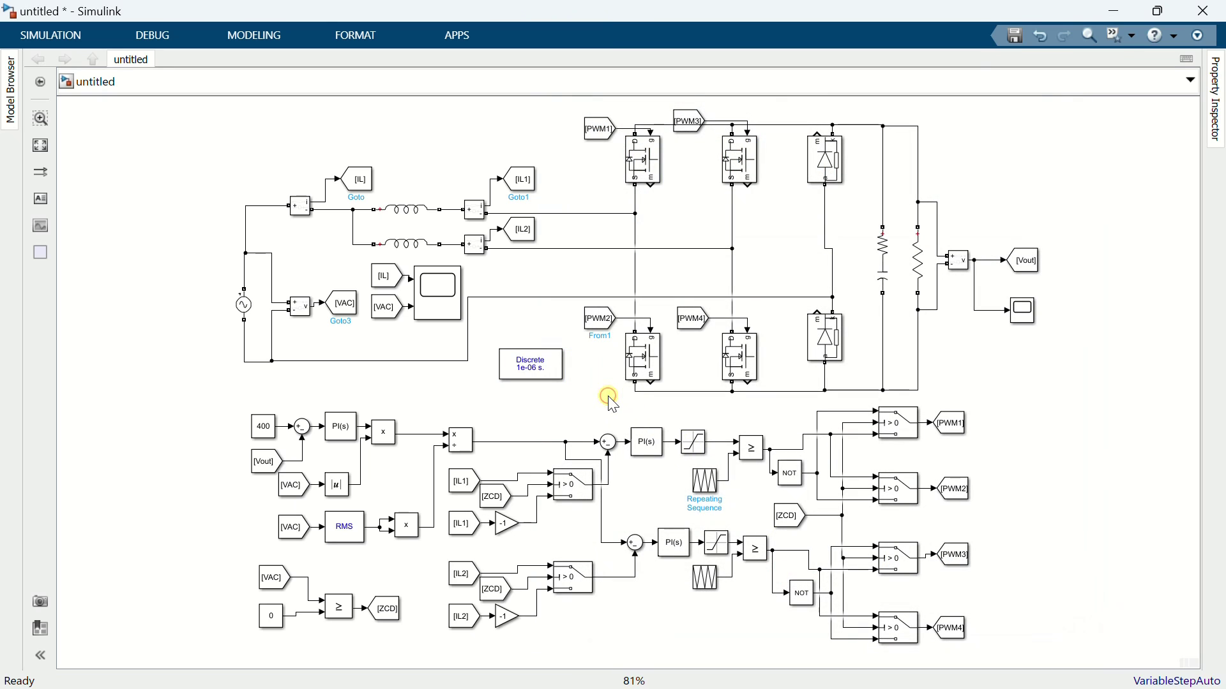
In the model's configuration parameters, set the solver type to Fixed-step and the solver to ode8 (Dormand-Prince)
click(83, 39)
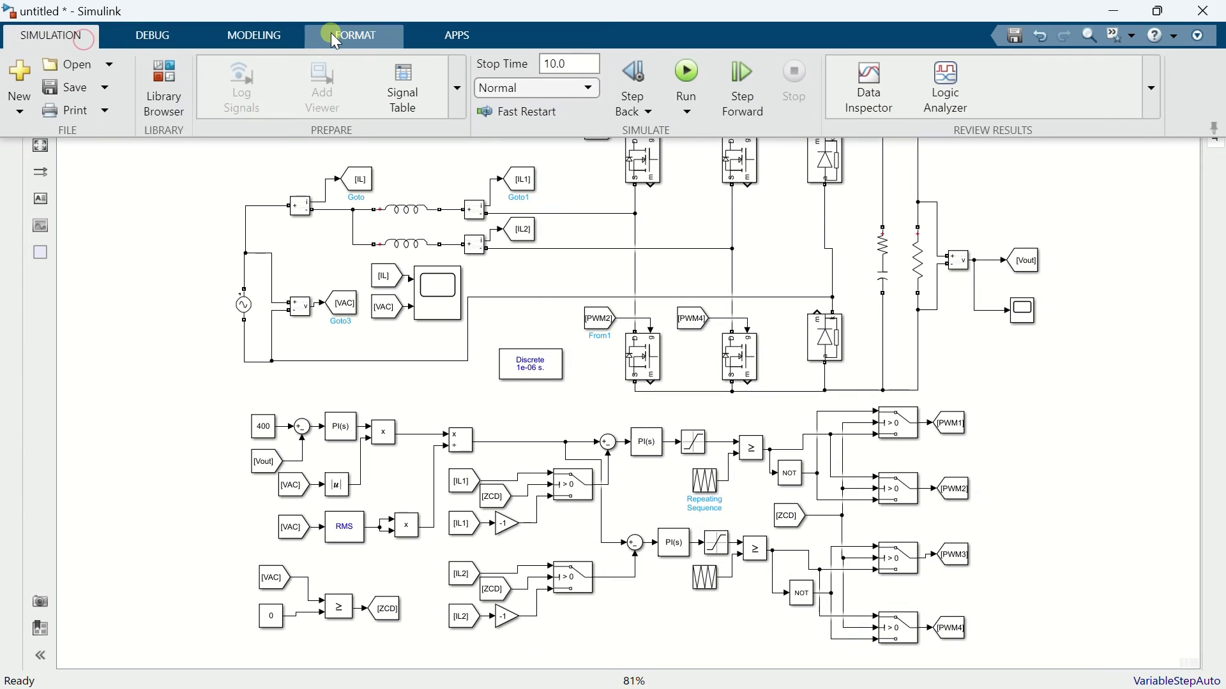
click(281, 34)
click(530, 72)
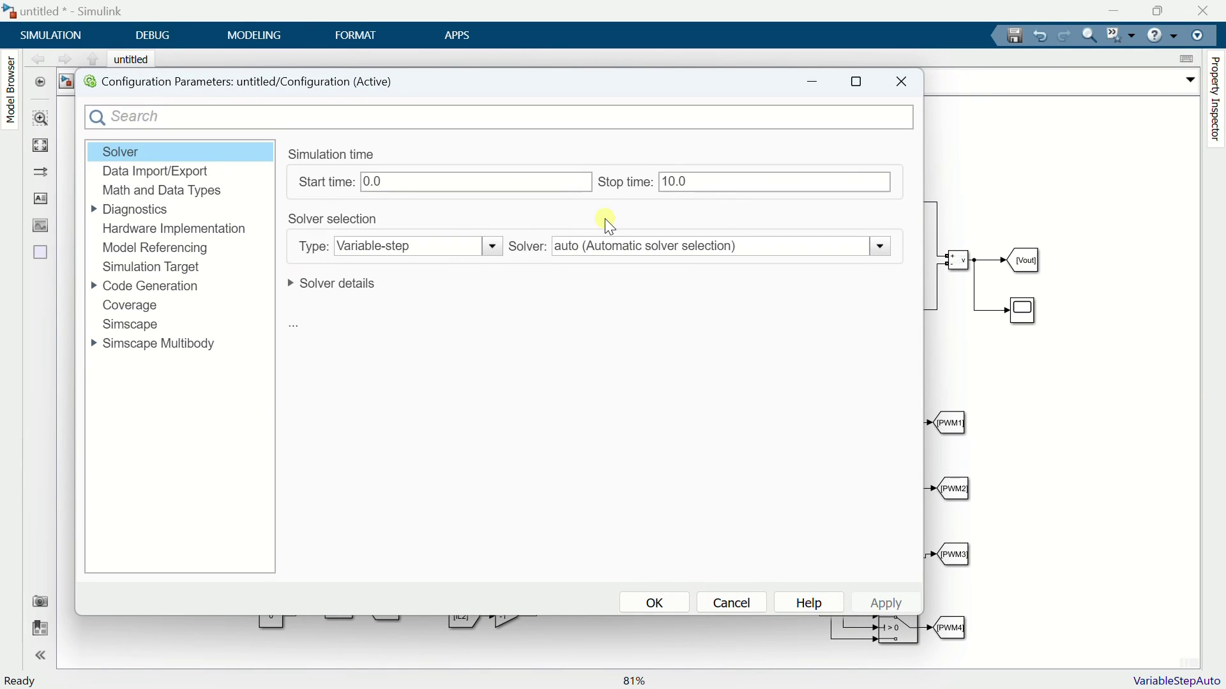
click(475, 241)
click(437, 289)
click(493, 249)
click(468, 277)
click(602, 246)
click(602, 266)
click(591, 256)
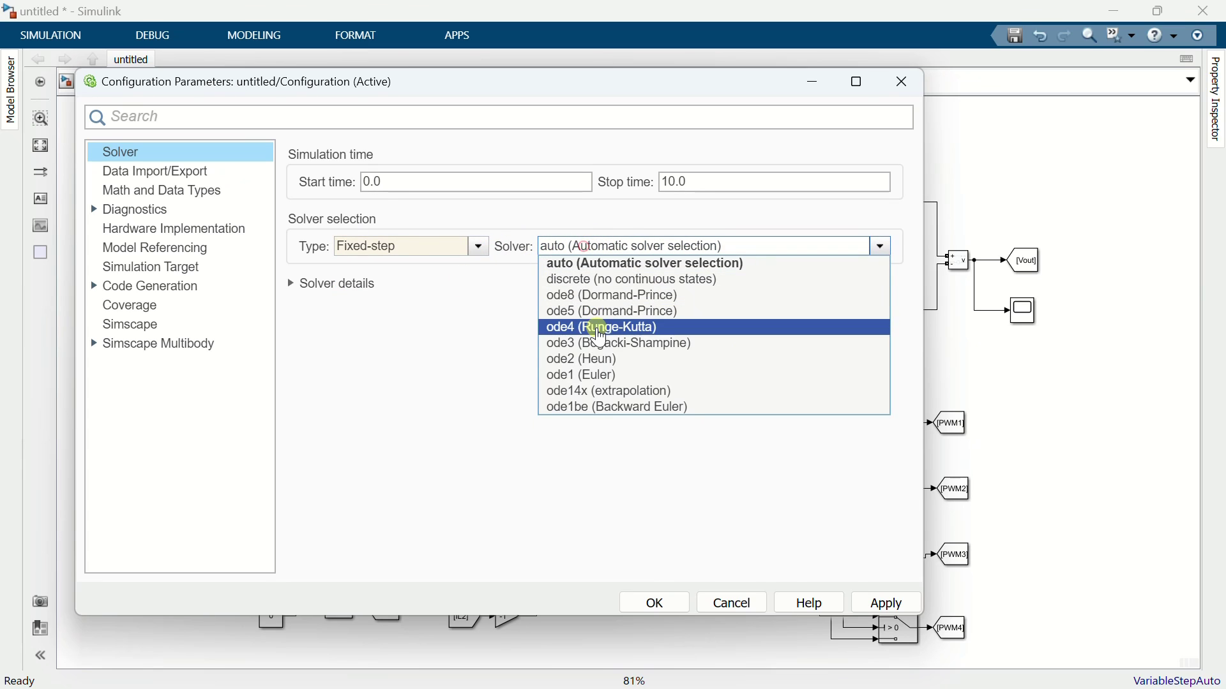
click(579, 304)
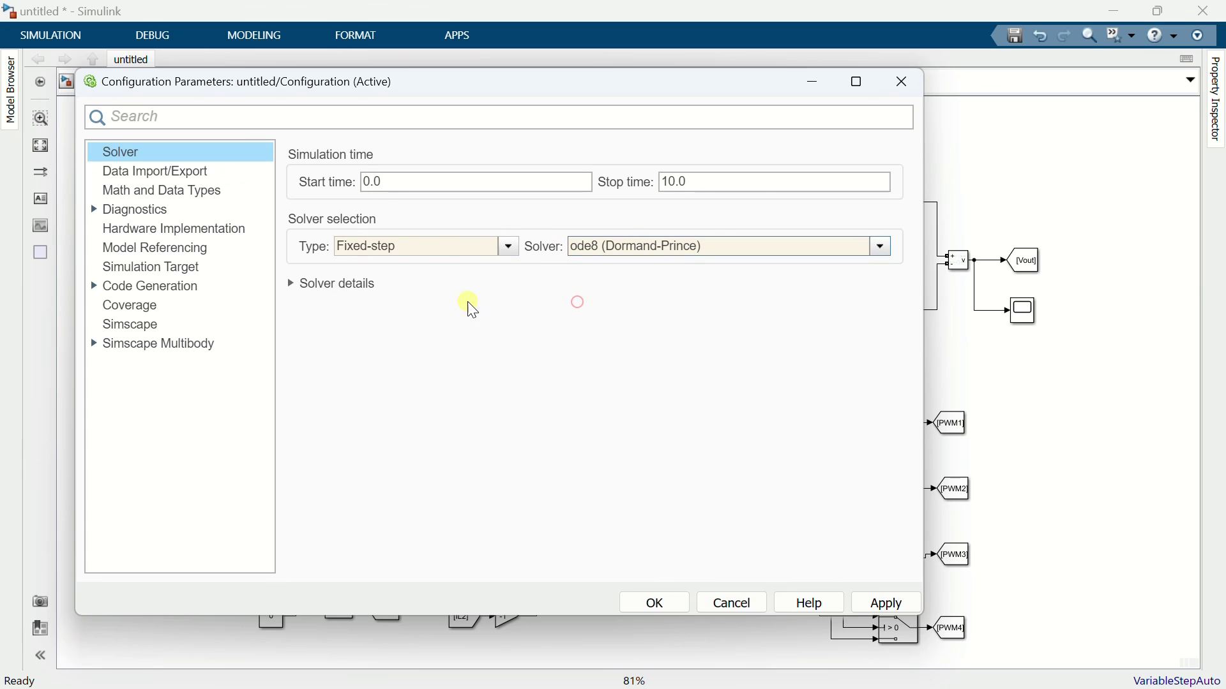
Set the solver's fixed-step size to 1e-6 and apply the configuration
click(367, 286)
click(639, 319)
text(1e-6)
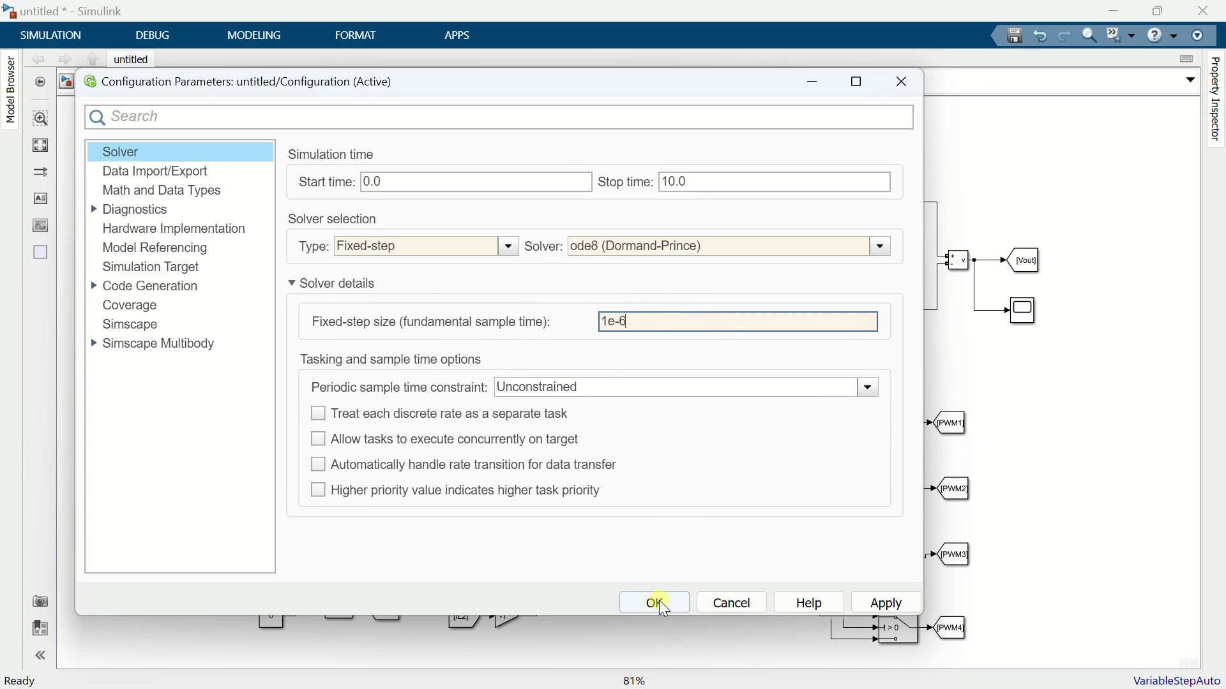
click(656, 602)
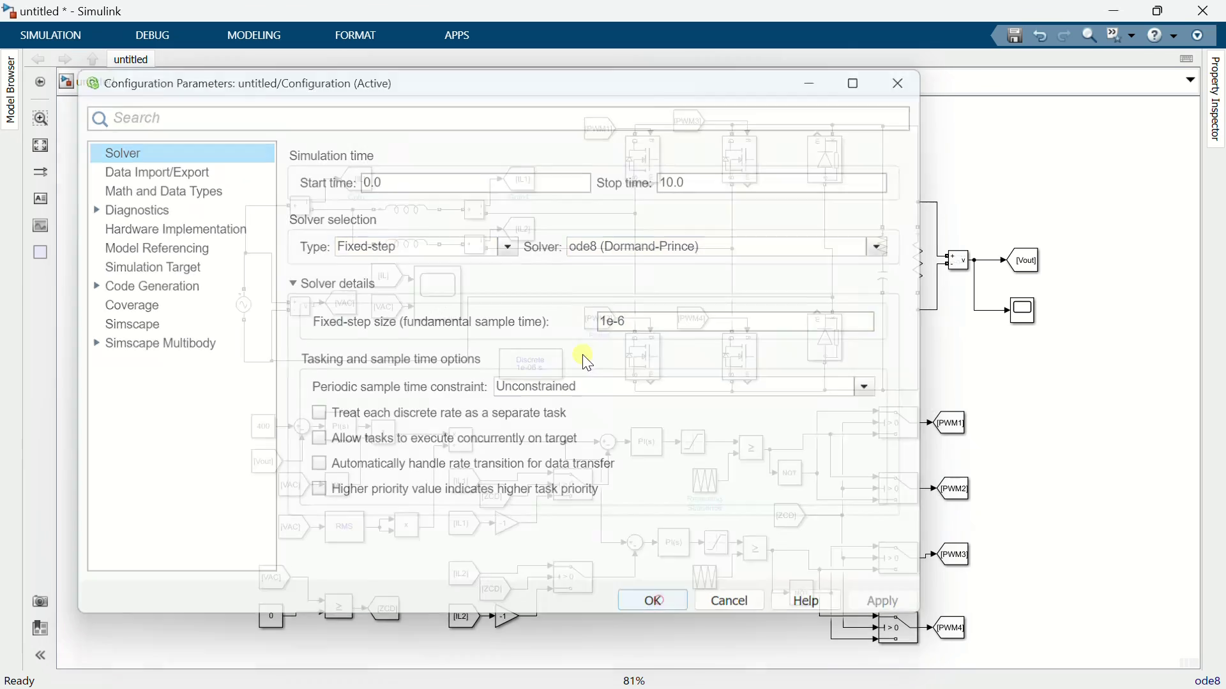
Run the simulation, check the Diagnostic Viewer's report and close it
click(51, 36)
click(588, 66)
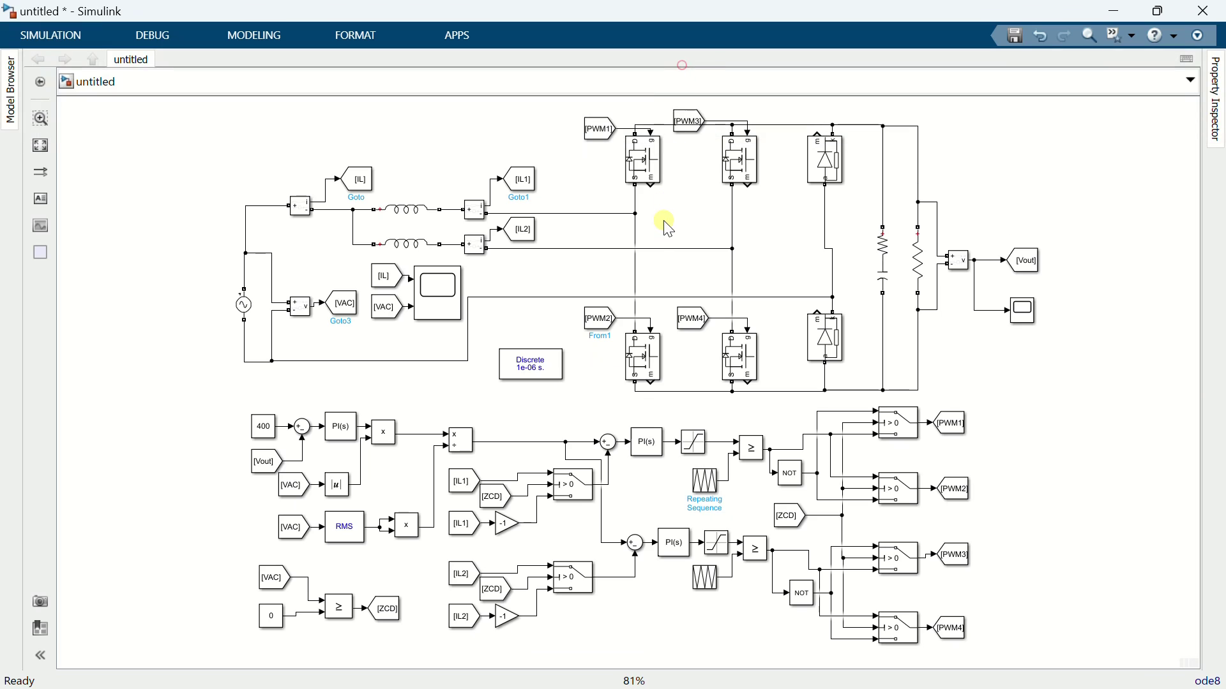
click(662, 224)
key(ctrl+t)
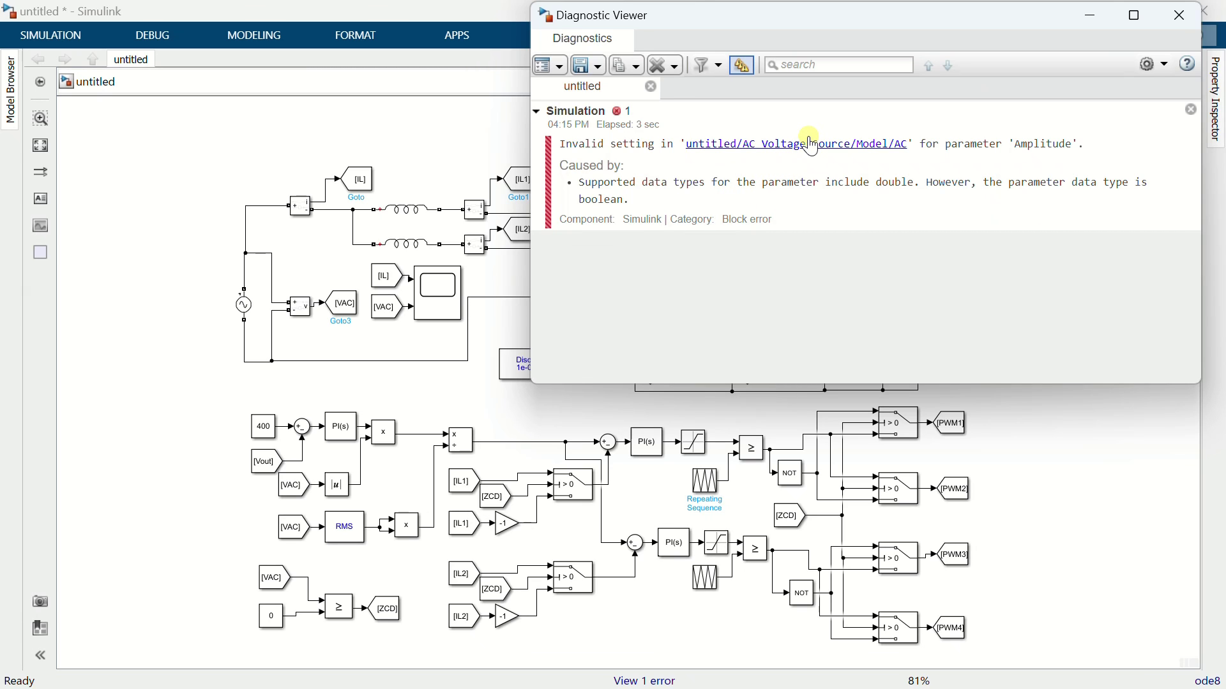
click(1181, 15)
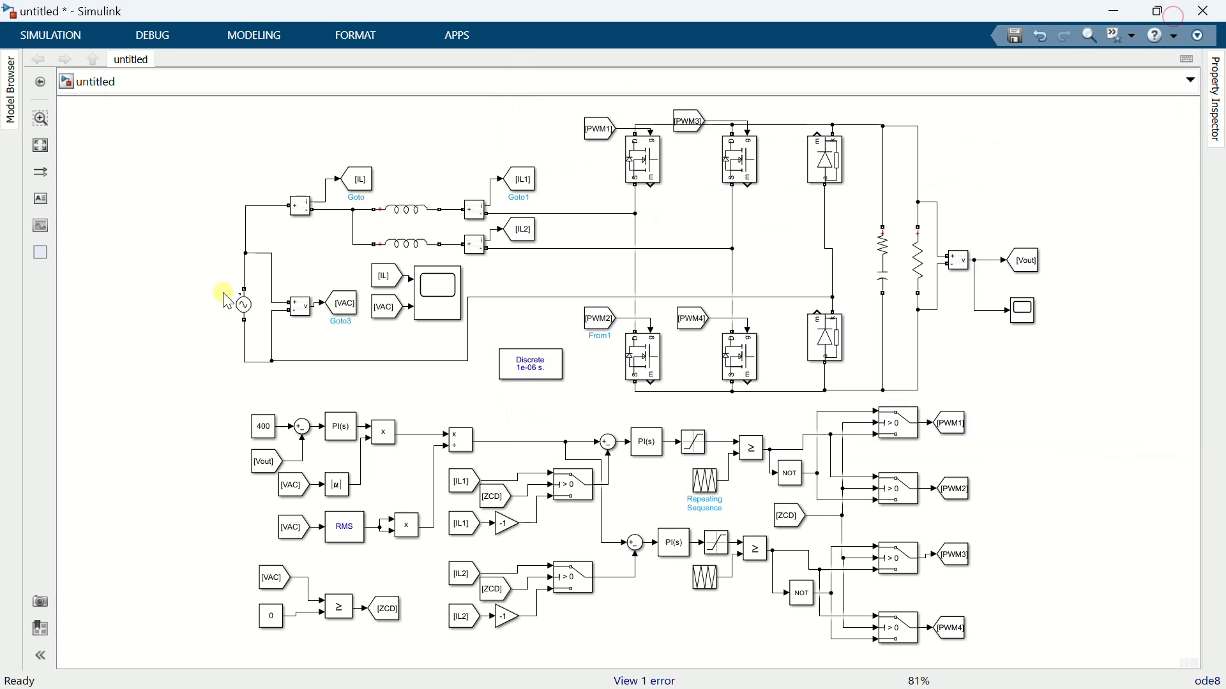
Correct the AC Voltage Source's peak amplitude expression to 230*sqrt(2)
double_click(243, 305)
triple_click(491, 246)
click(482, 246)
click(426, 248)
key(BackSpace)
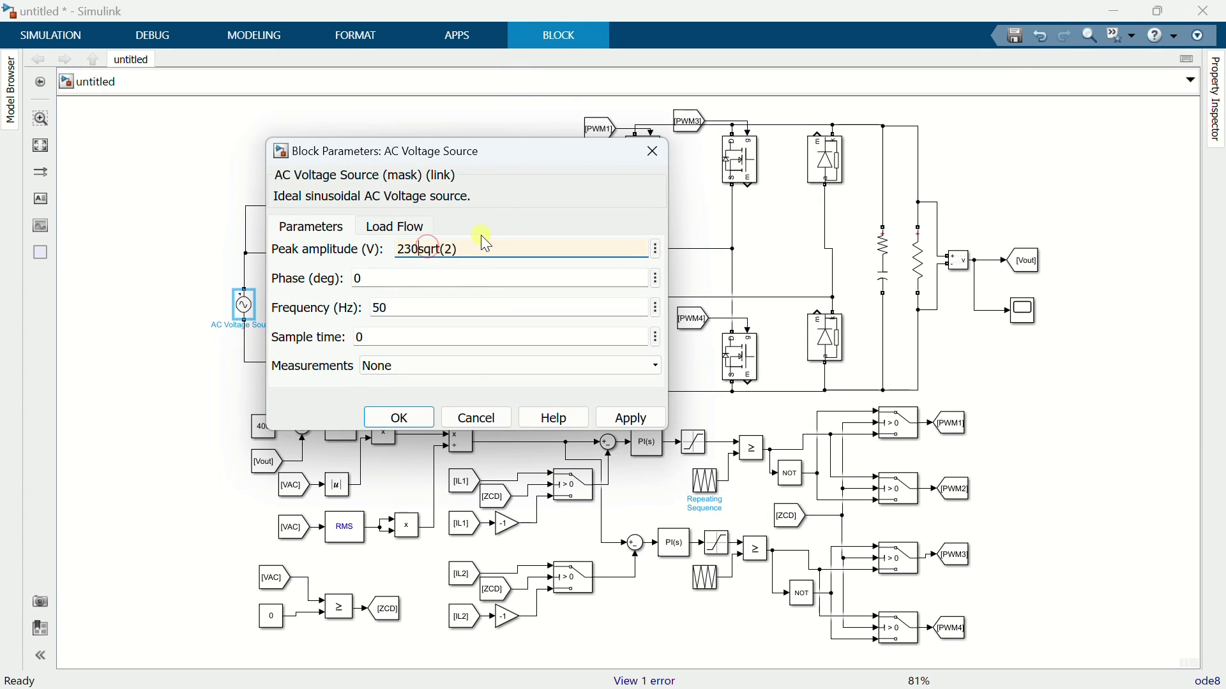
text(*)
click(387, 416)
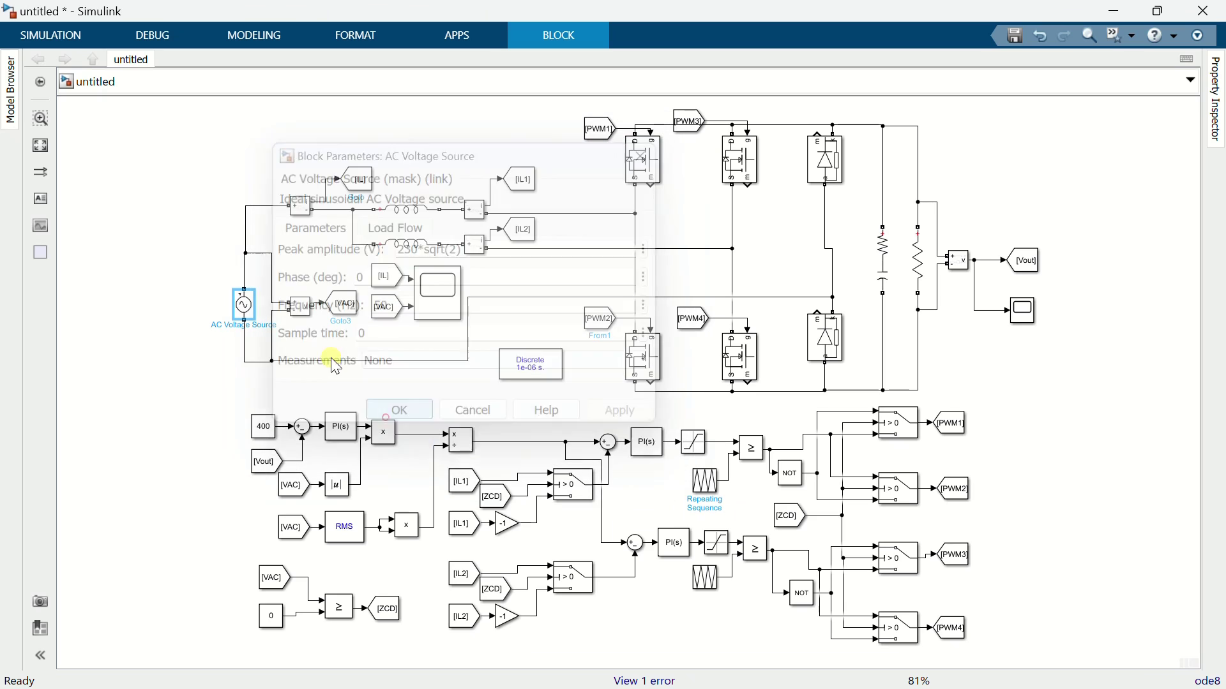
Run the simulation and examine the output voltage waveform in an enlarged scope window, closing it when done
click(58, 37)
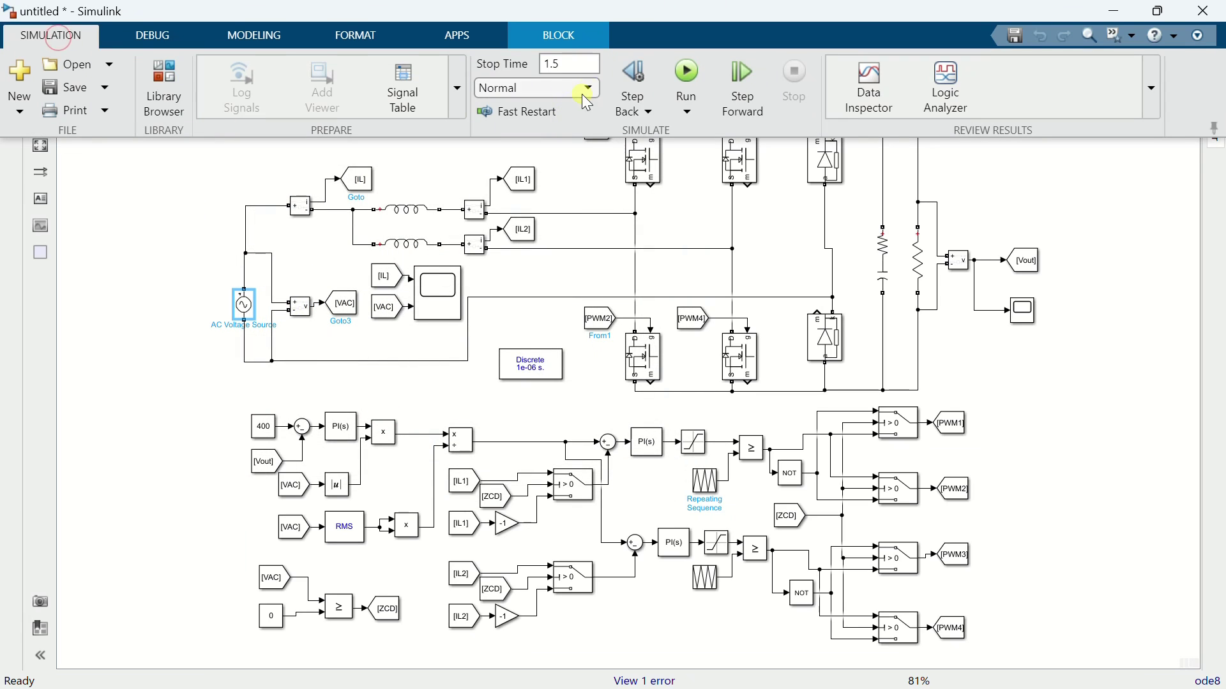
click(688, 72)
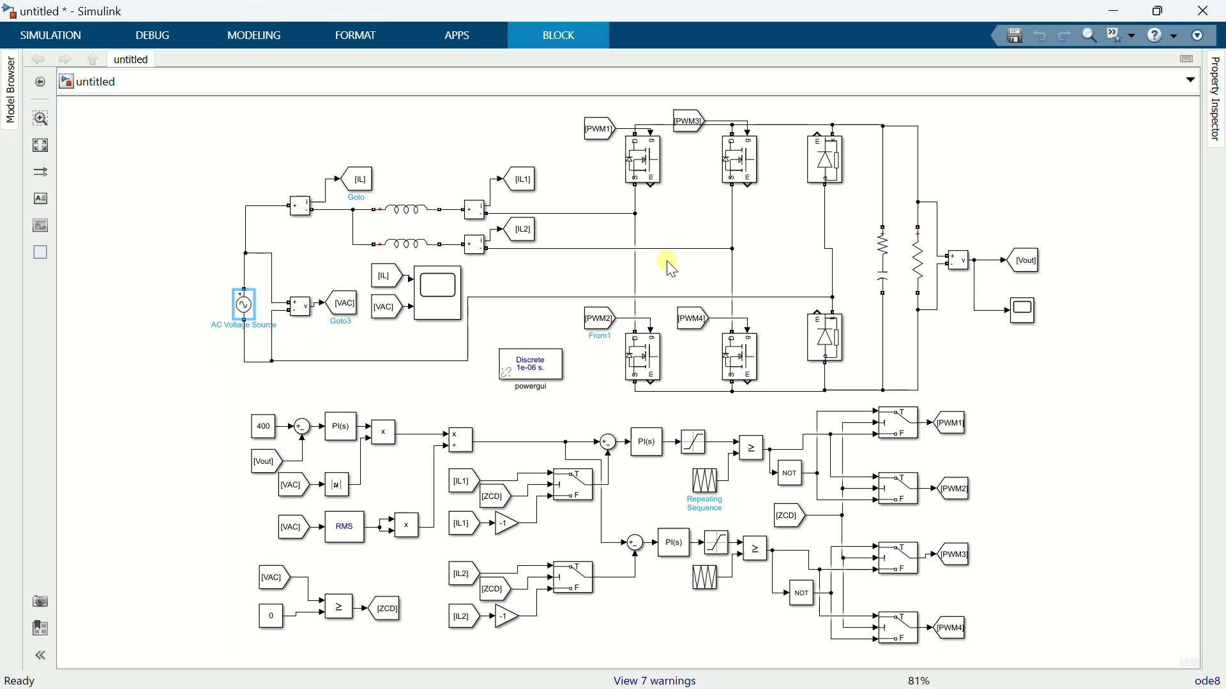
click(1024, 311)
double_click(1023, 311)
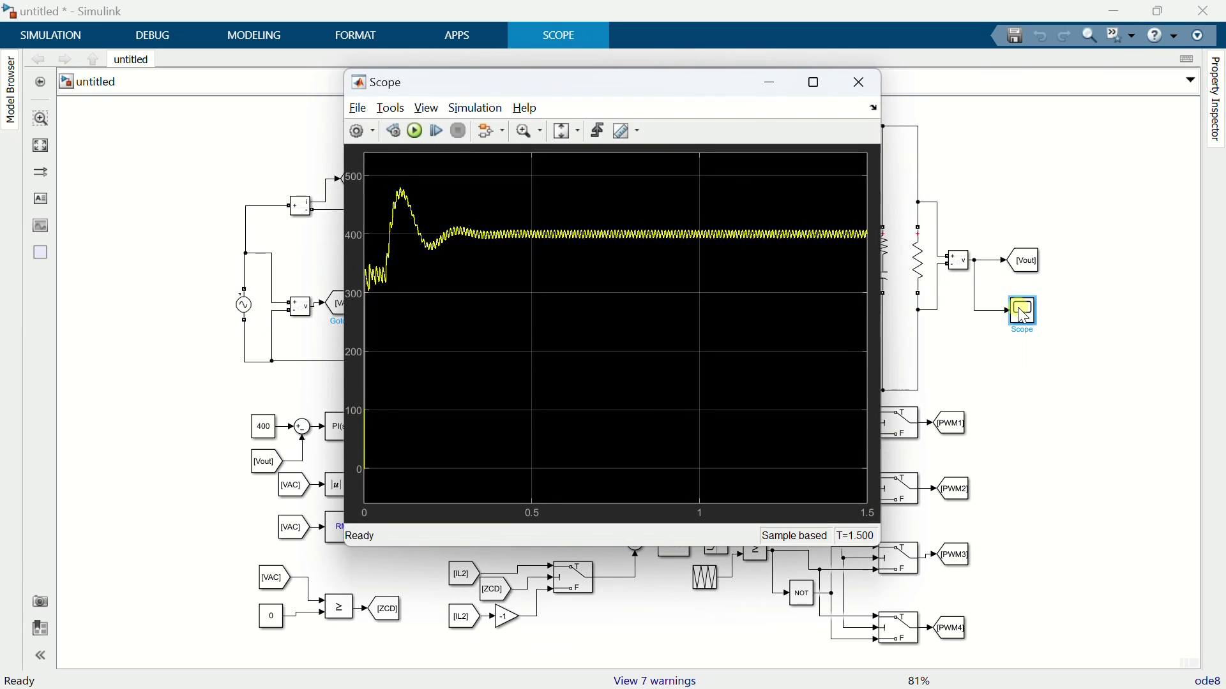
click(818, 83)
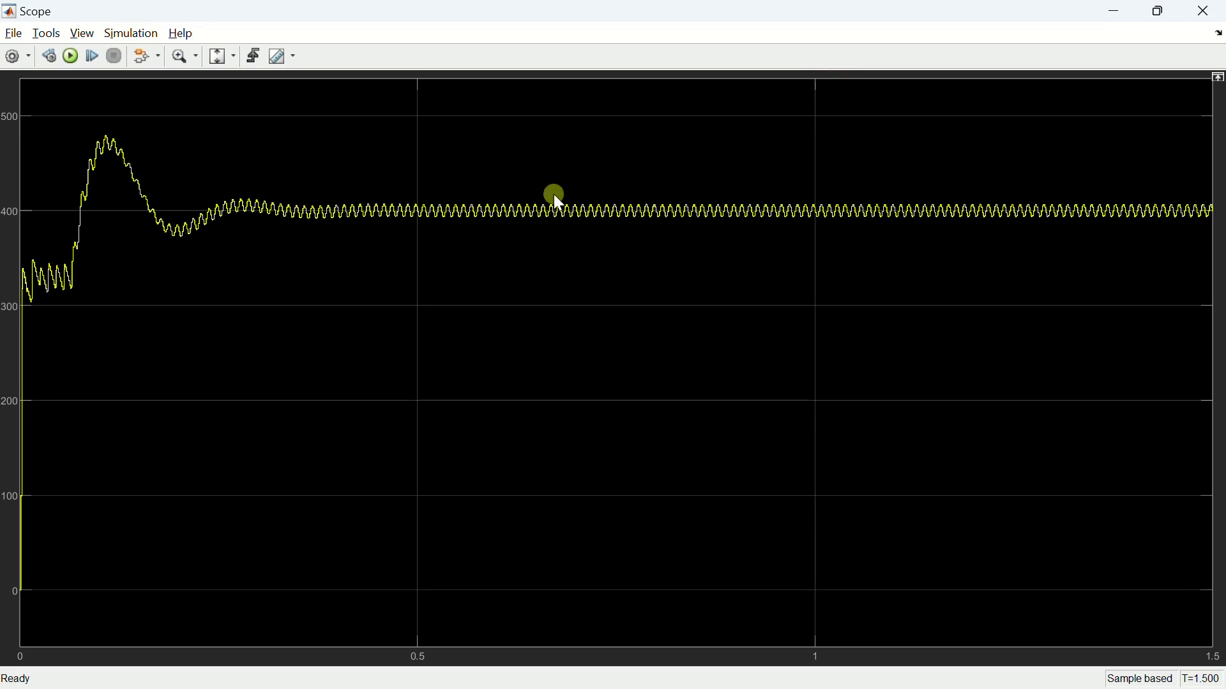
click(1211, 14)
click(461, 394)
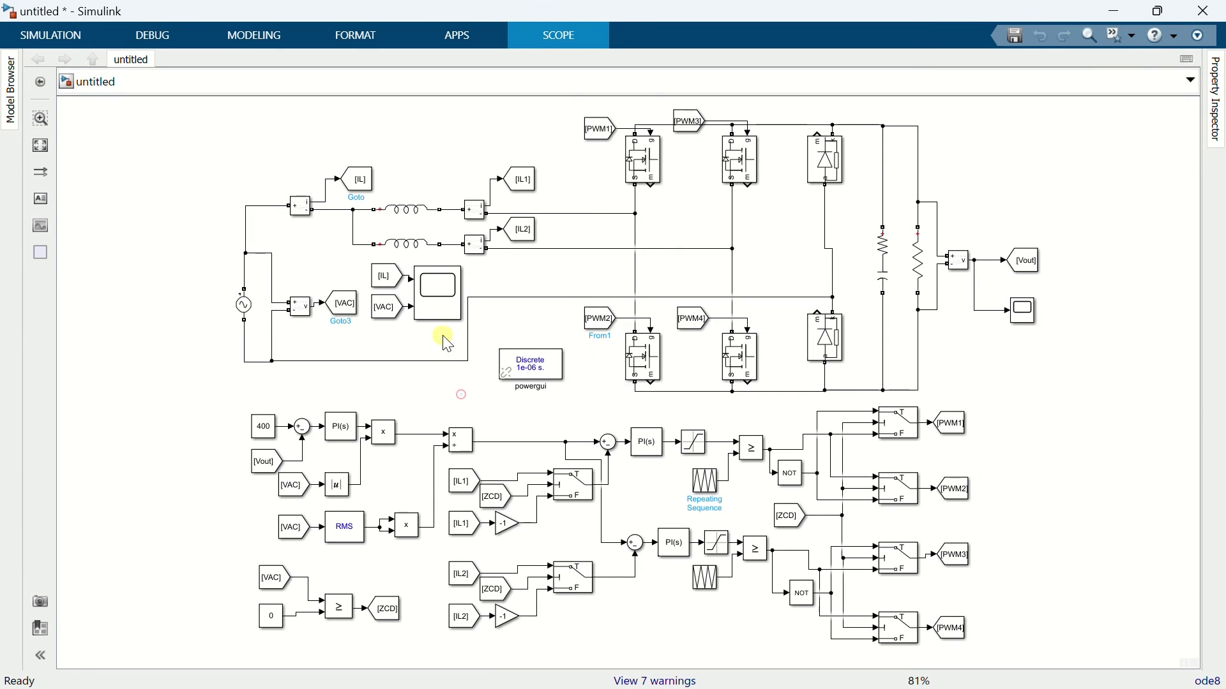
Examine the IL and VAC waveforms in their scope over about 1.25 to 1.5 s with the axes autoscaled, and close it
double_click(441, 314)
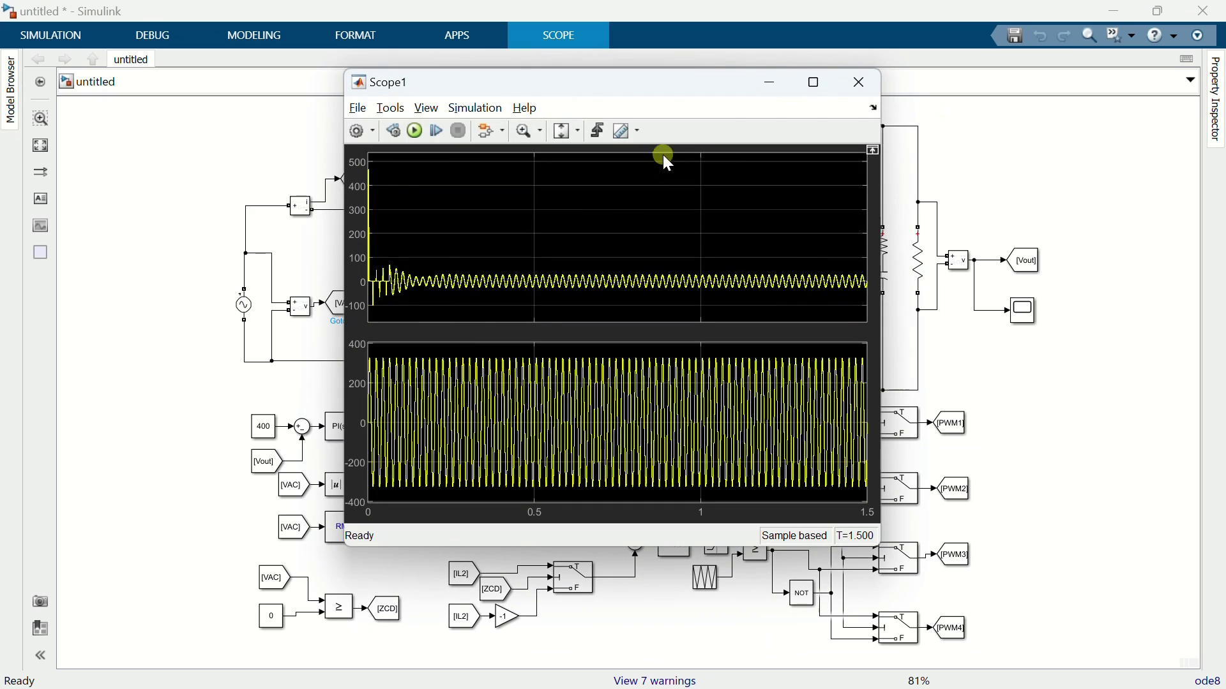
click(815, 72)
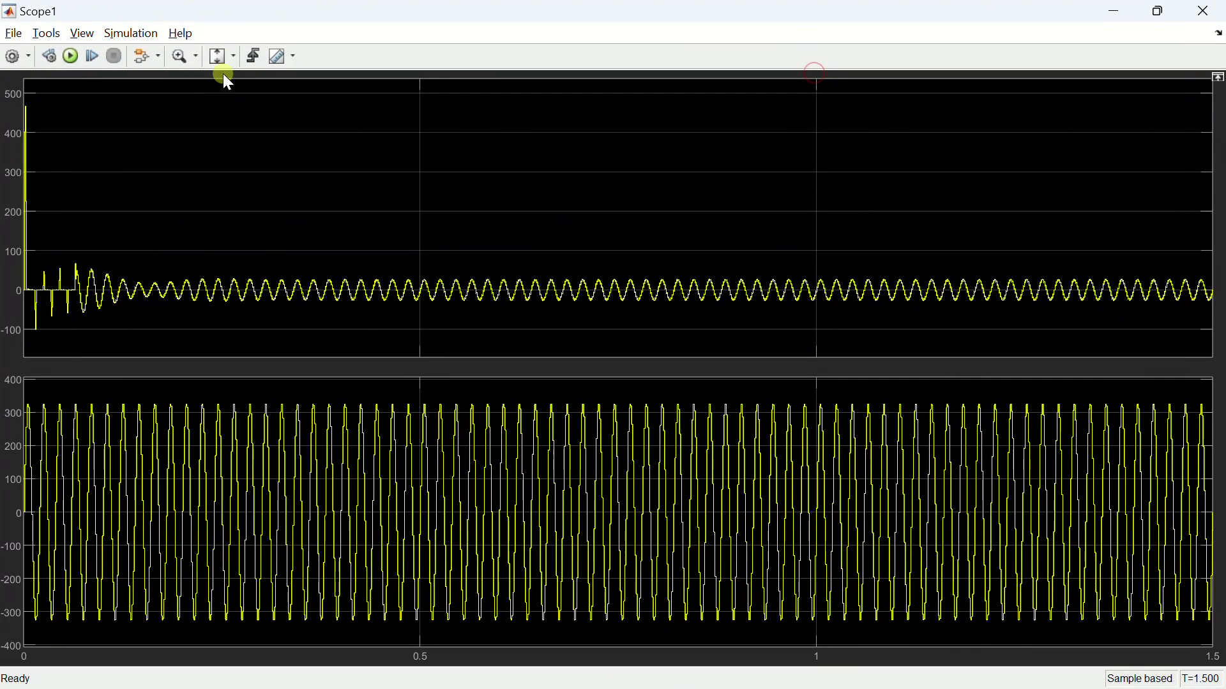
click(198, 57)
click(189, 76)
drag(1013, 249, 1221, 250)
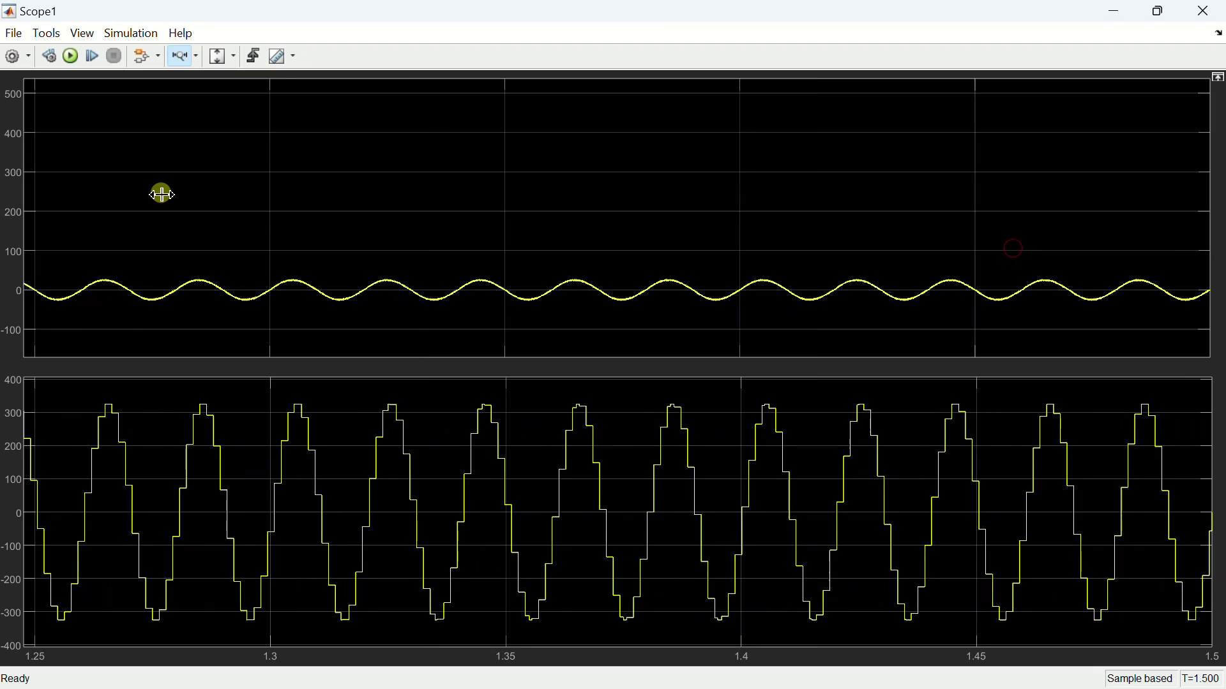
click(217, 56)
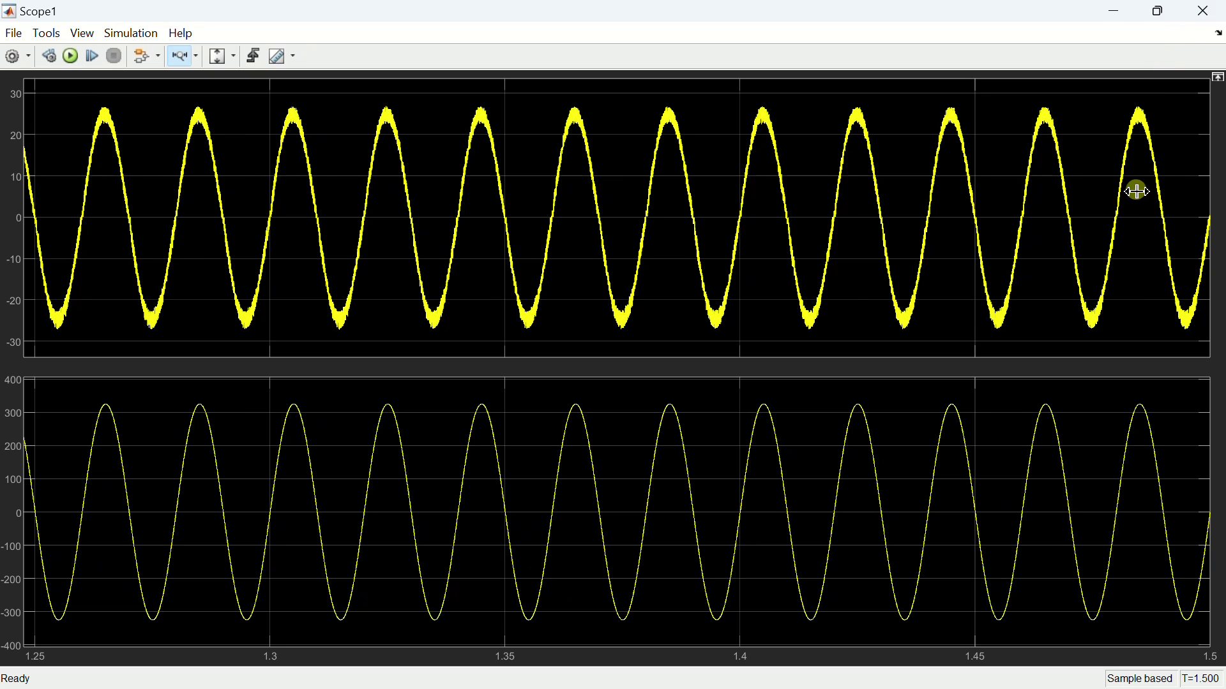
click(1204, 11)
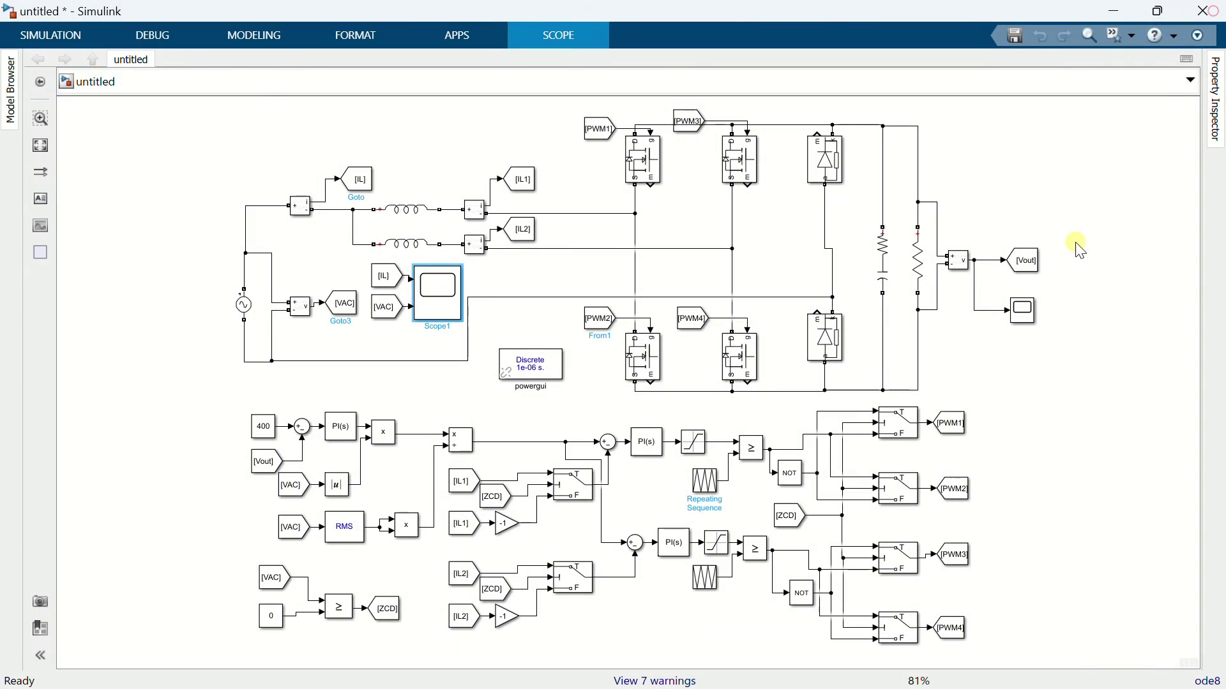